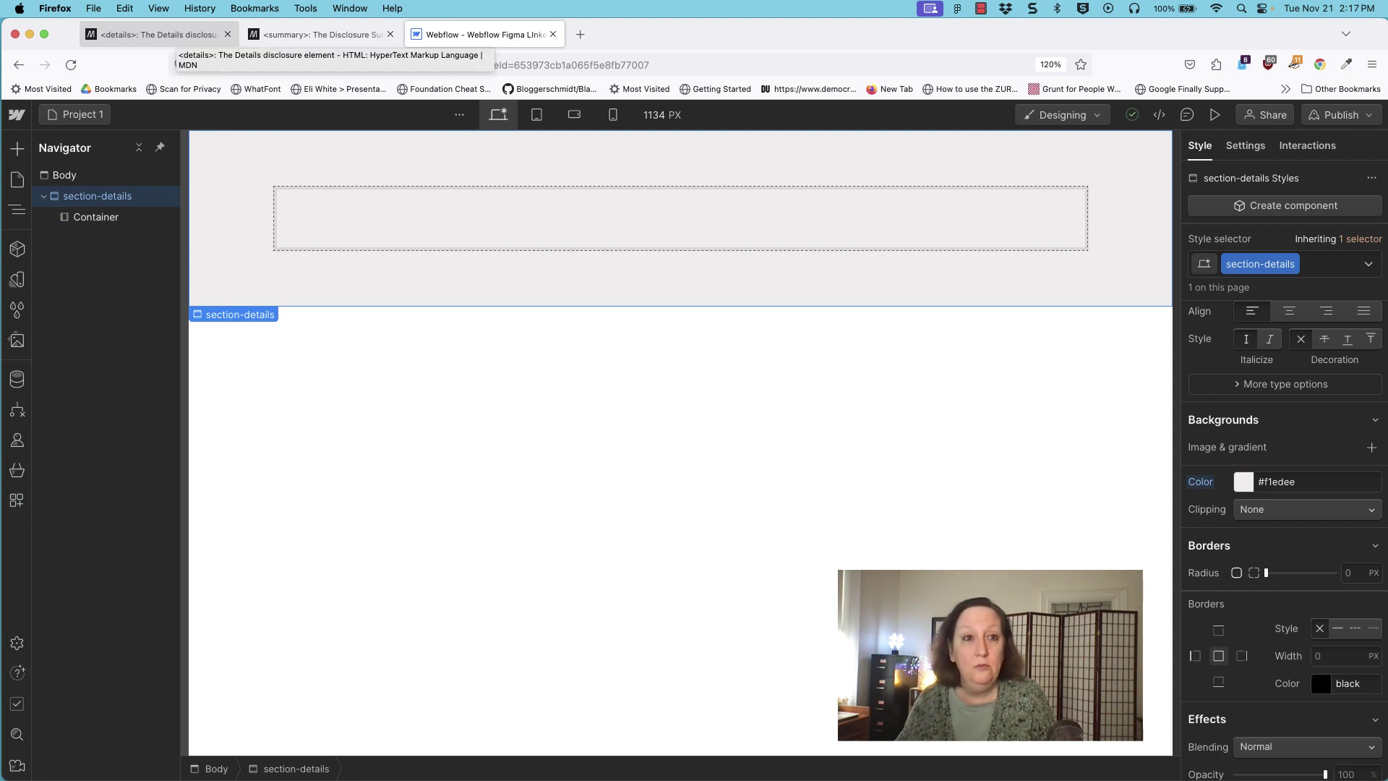
Open the MDN page on the details element and toggle the Webflow Rocks demo widget closed and open.
click(156, 34)
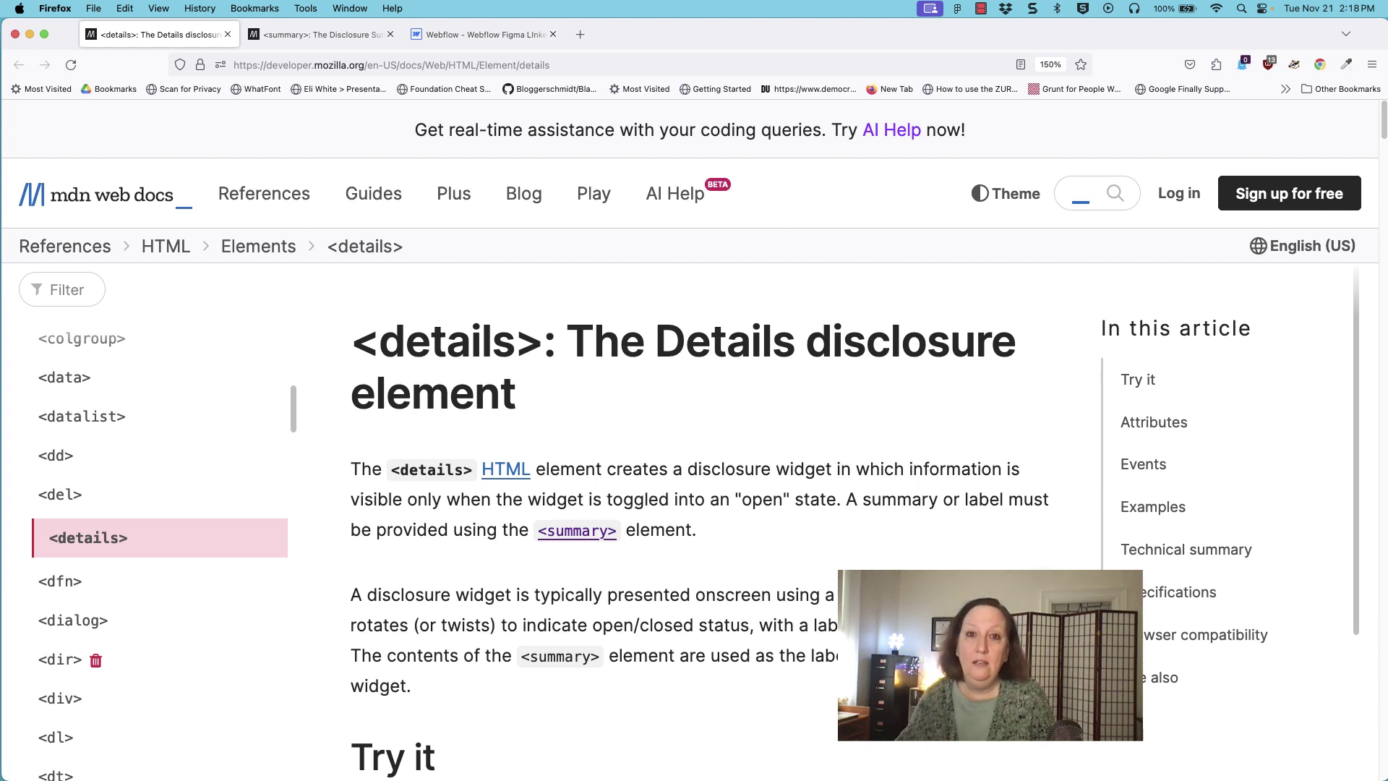
scroll(690, 445, down, 1)
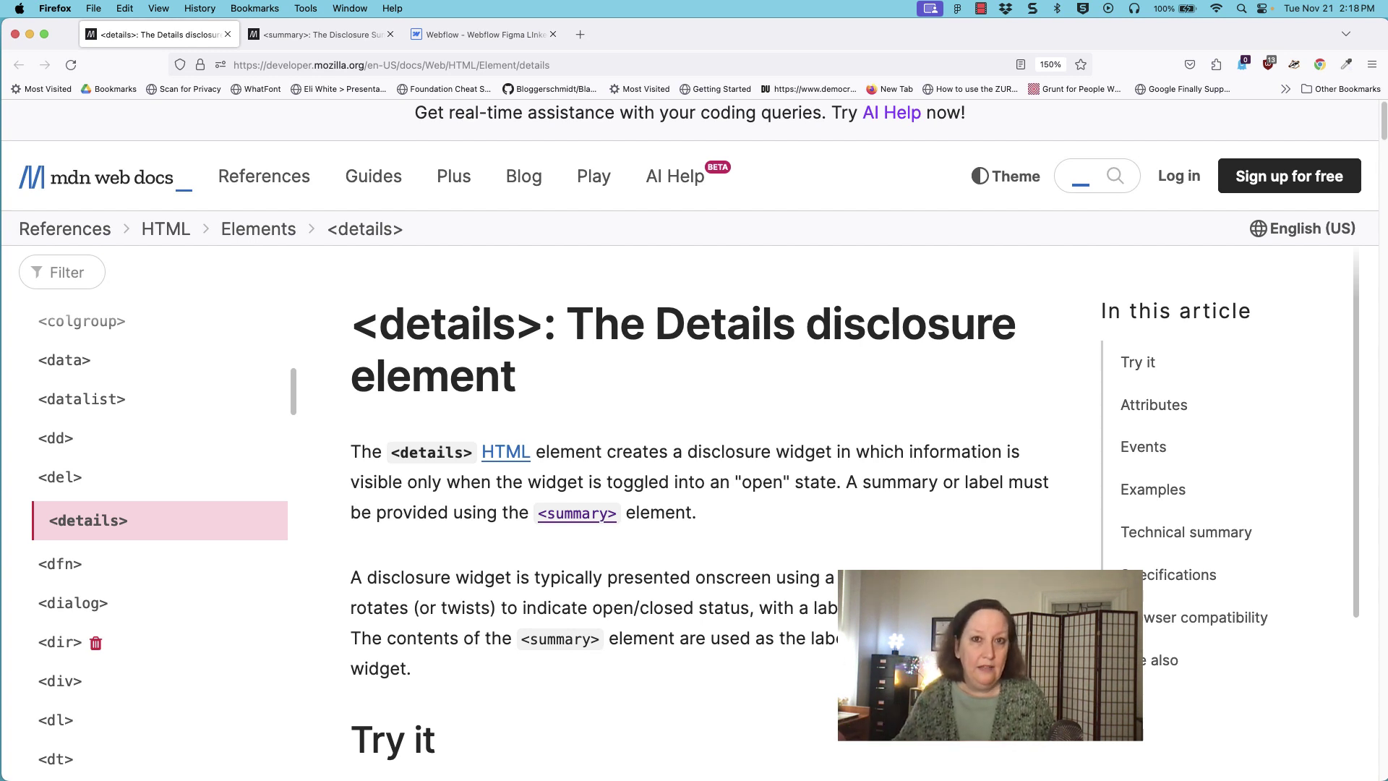
scroll(693, 470, down, 5)
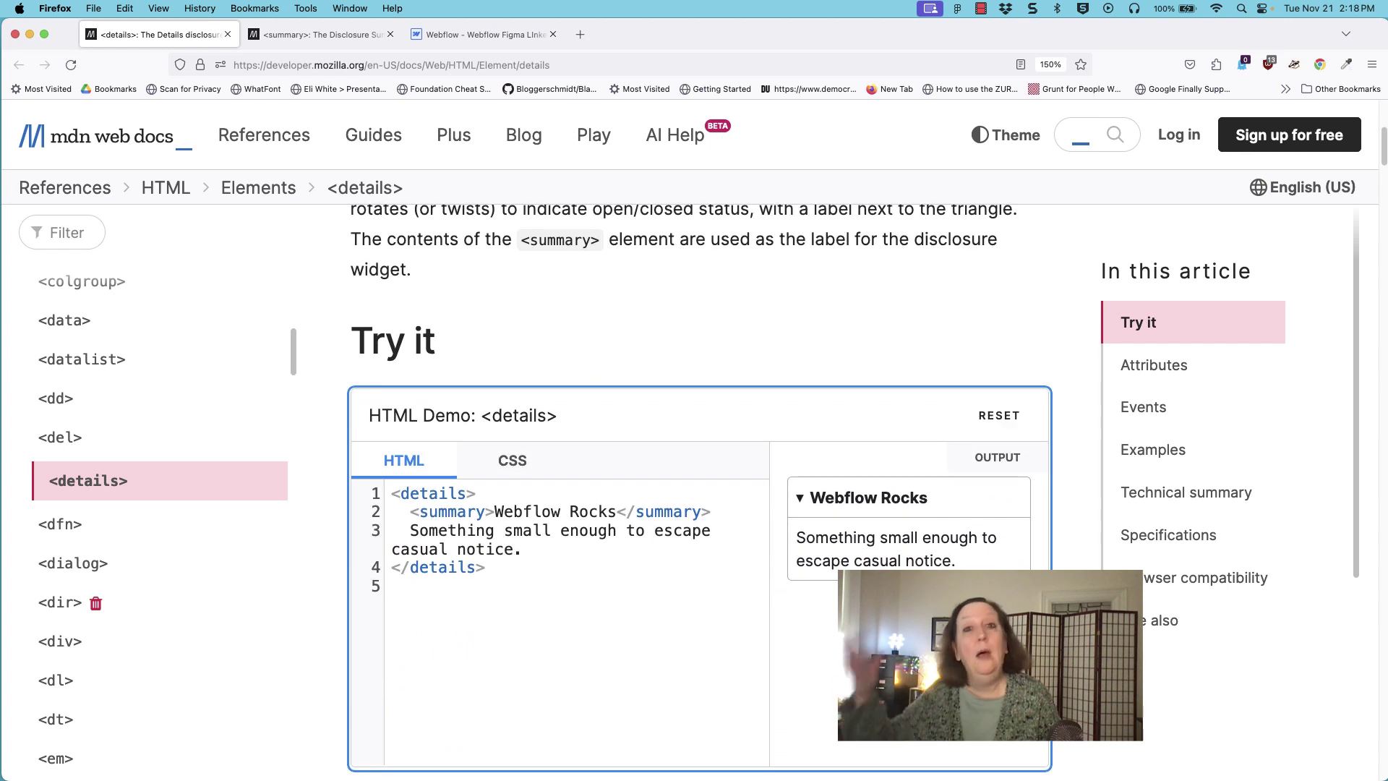
scroll(701, 488, down, 2)
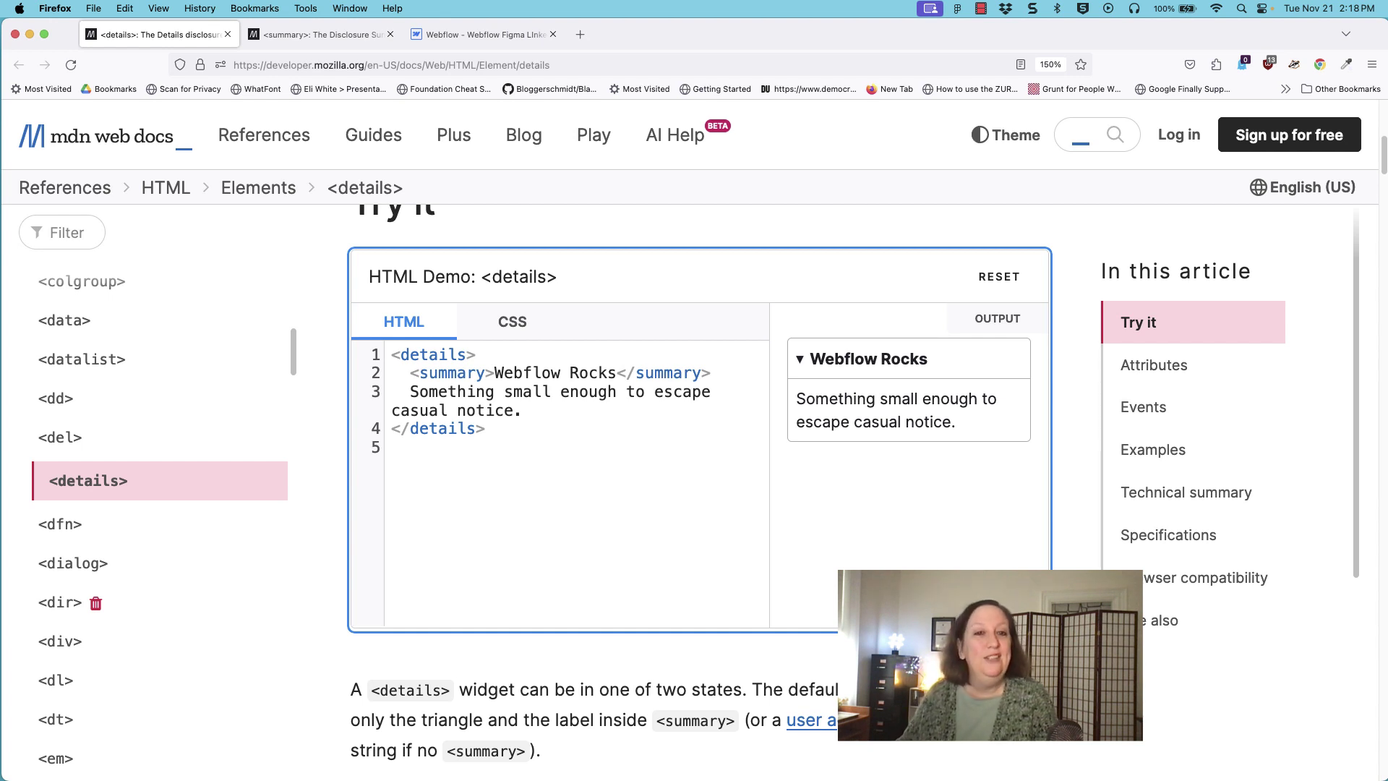
key(space)
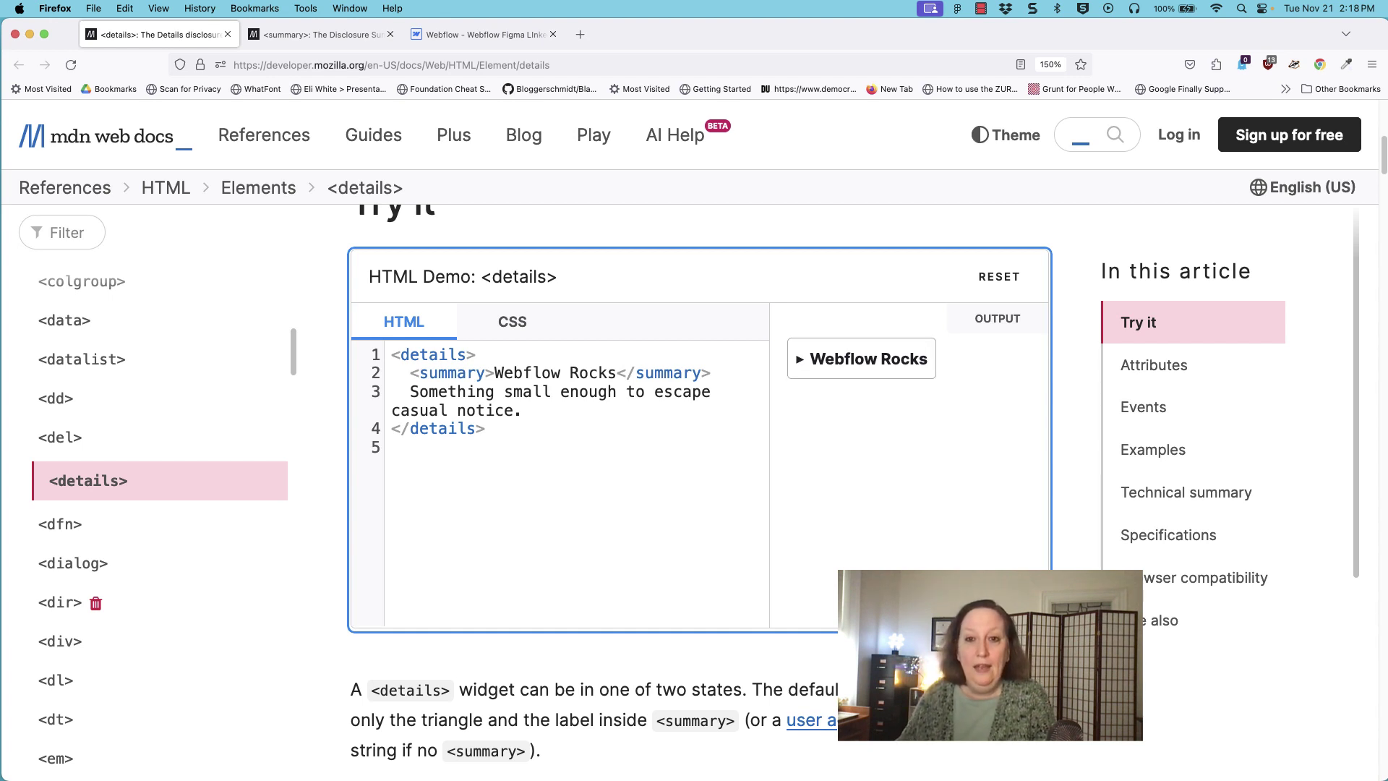
key(Return)
key(Return)
key(Return)
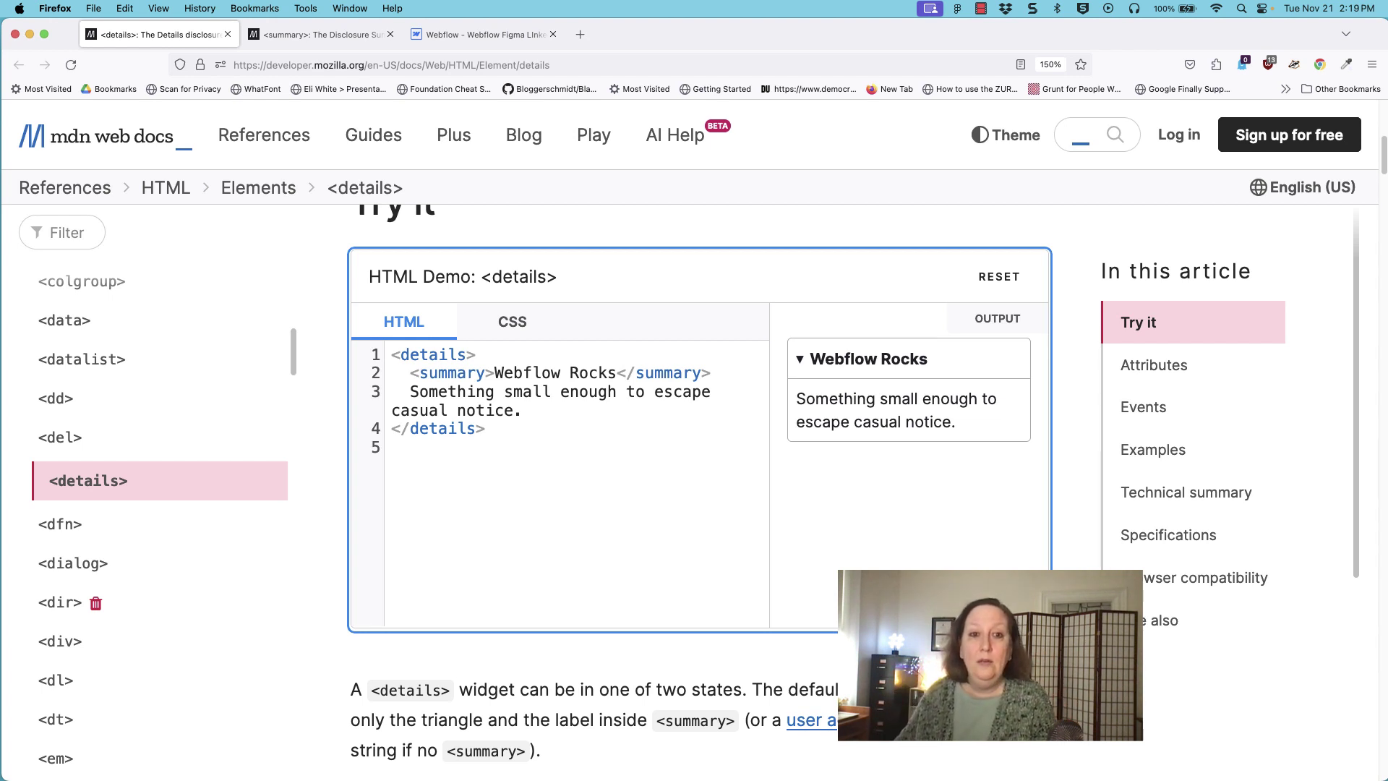
Delete the label text "Webflow Rocks" from inside the summary element in the HTML demo code.
click(561, 373)
click(711, 373)
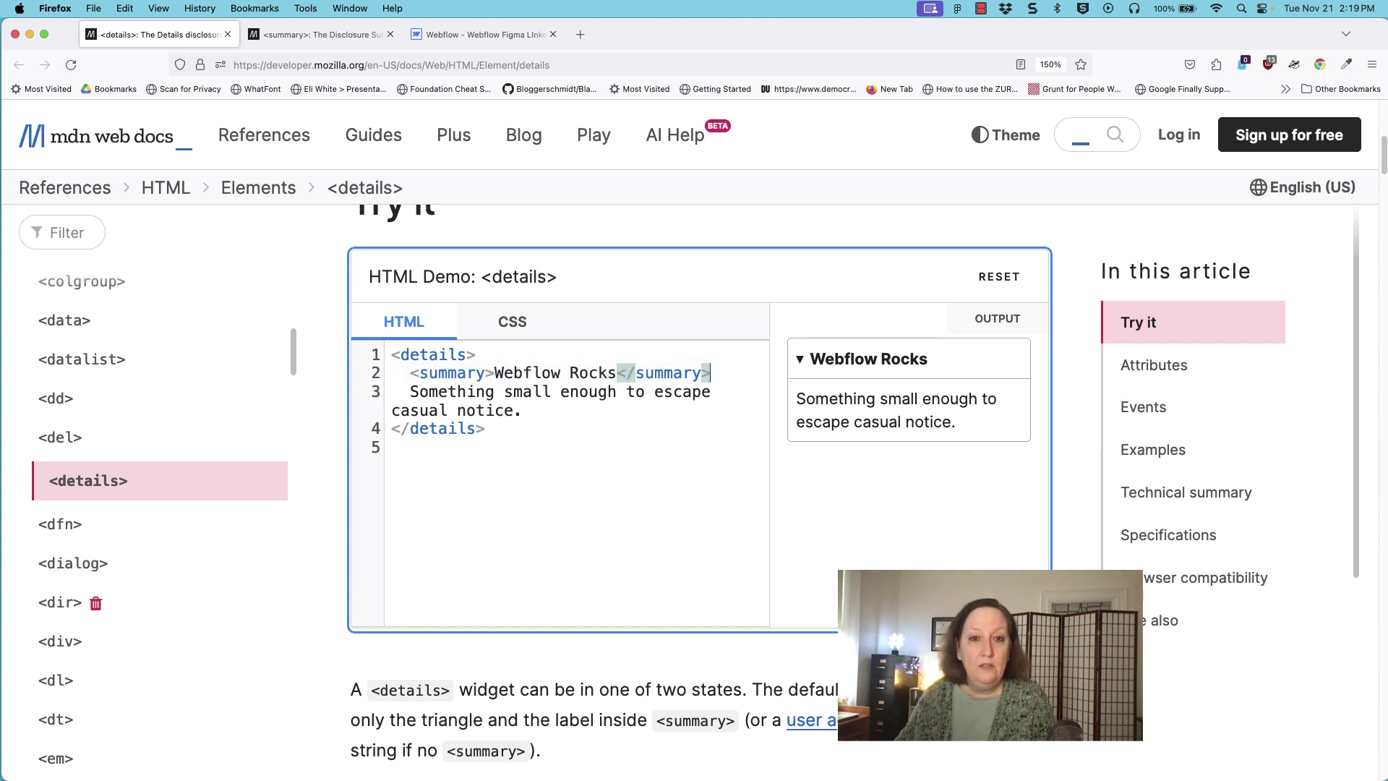
click(606, 372)
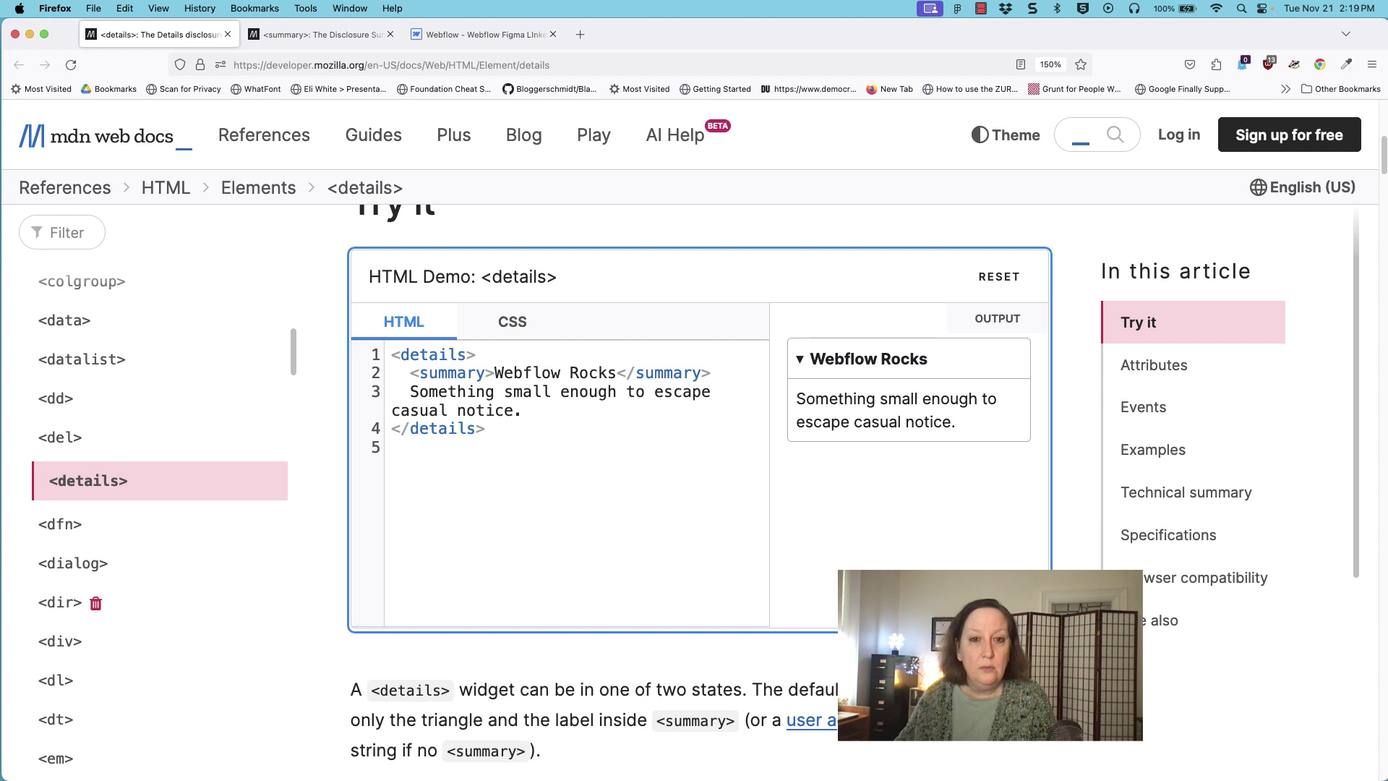
key(BackSpace)
key(BackSpace)
key(BackSpace)
key(BackSpace)
key(BackSpace)
key(BackSpace)
key(BackSpace)
key(BackSpace)
key(BackSpace)
key(BackSpace)
key(BackSpace)
key(BackSpace)
key(BackSpace)
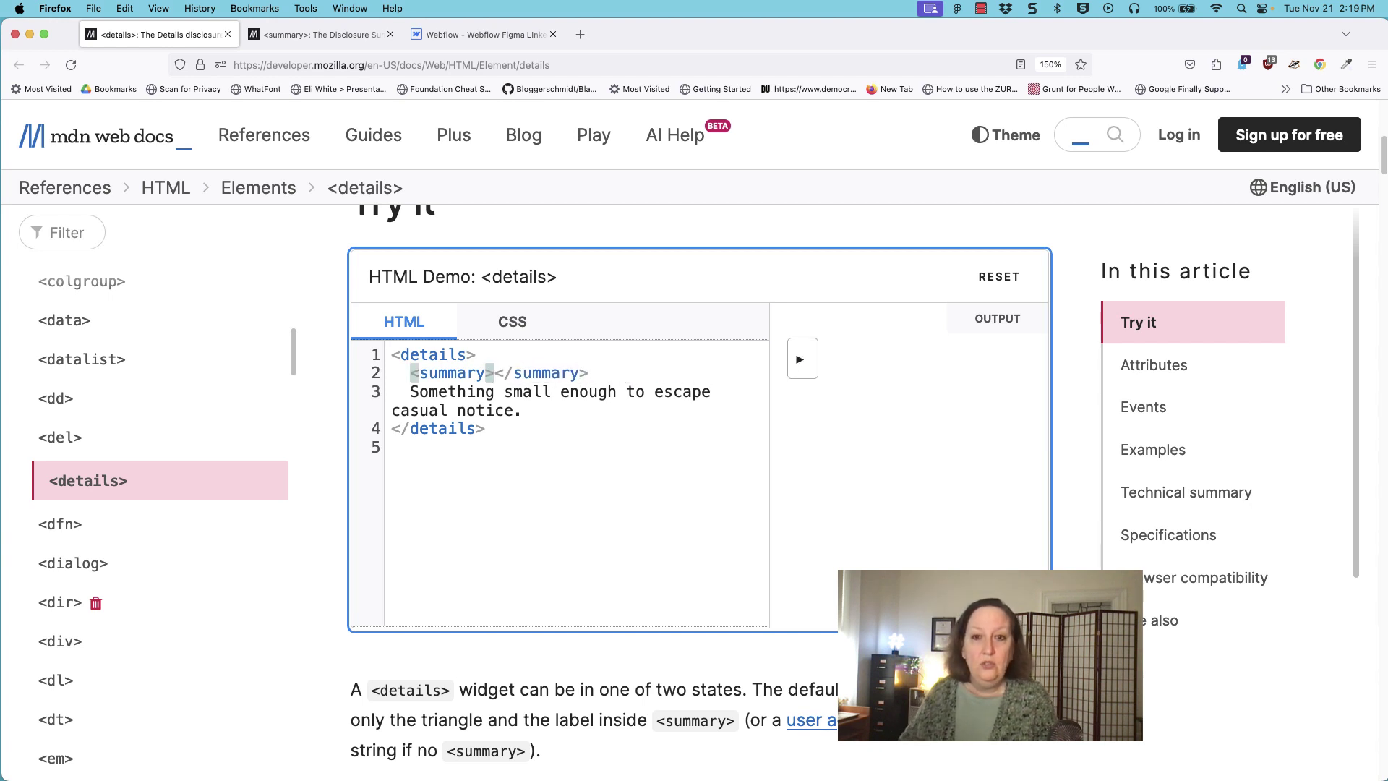
Remove the empty summary element and its line from the HTML demo code.
key(End)
key(BackSpace)
key(BackSpace)
key(BackSpace)
key(BackSpace)
key(BackSpace)
key(BackSpace)
key(BackSpace)
key(BackSpace)
key(BackSpace)
key(BackSpace)
key(BackSpace)
key(BackSpace)
key(BackSpace)
key(BackSpace)
key(BackSpace)
key(BackSpace)
key(BackSpace)
key(BackSpace)
key(BackSpace)
key(BackSpace)
key(BackSpace)
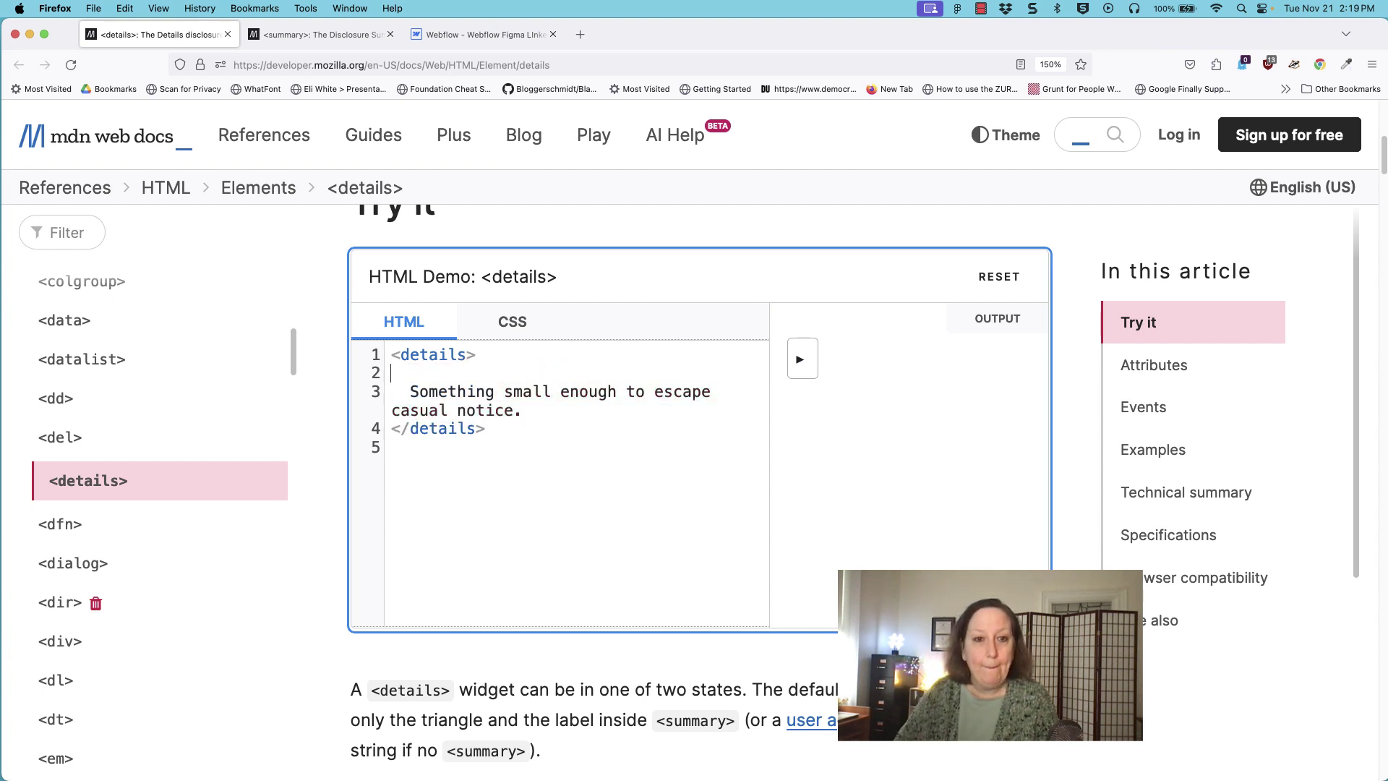
key(BackSpace)
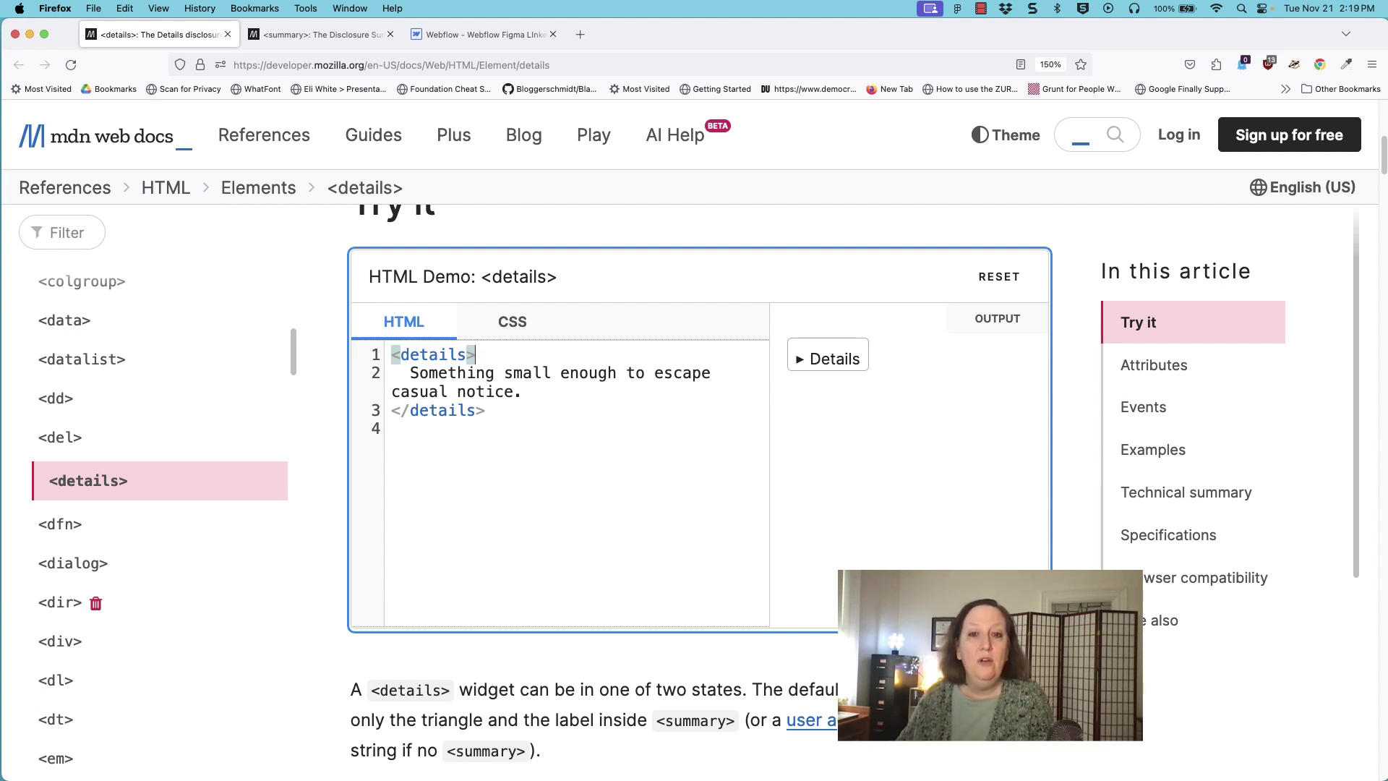
Expand and collapse the demo's Details widget to test it without a summary element.
click(827, 359)
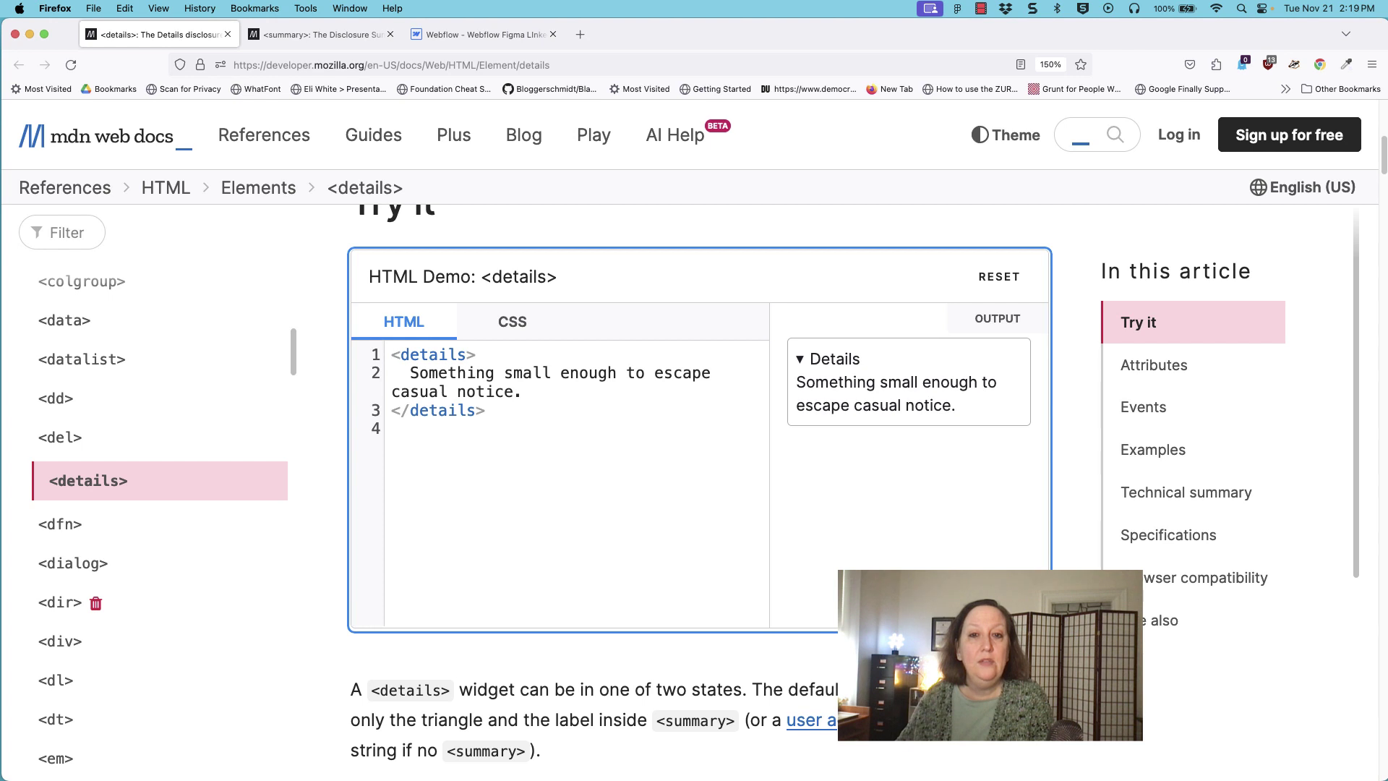
click(827, 359)
click(827, 358)
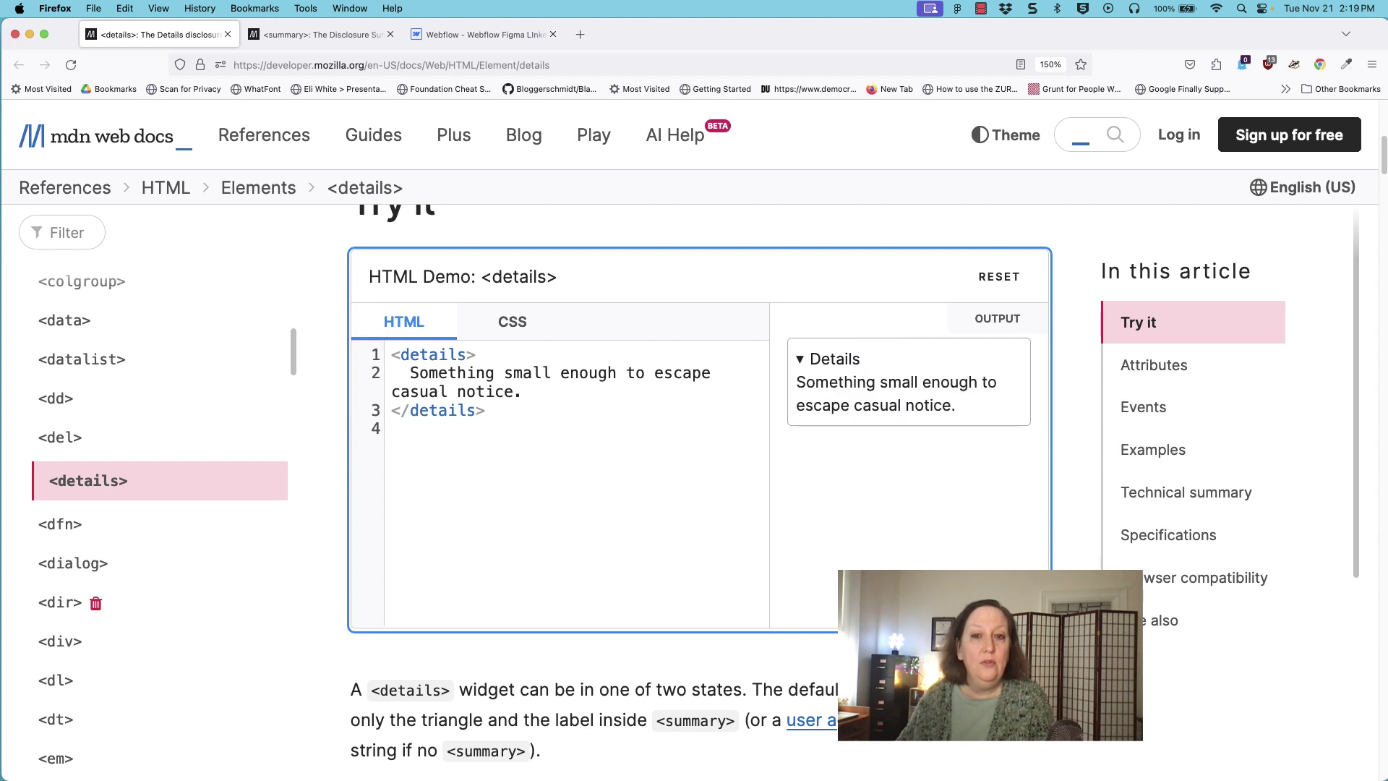
click(827, 358)
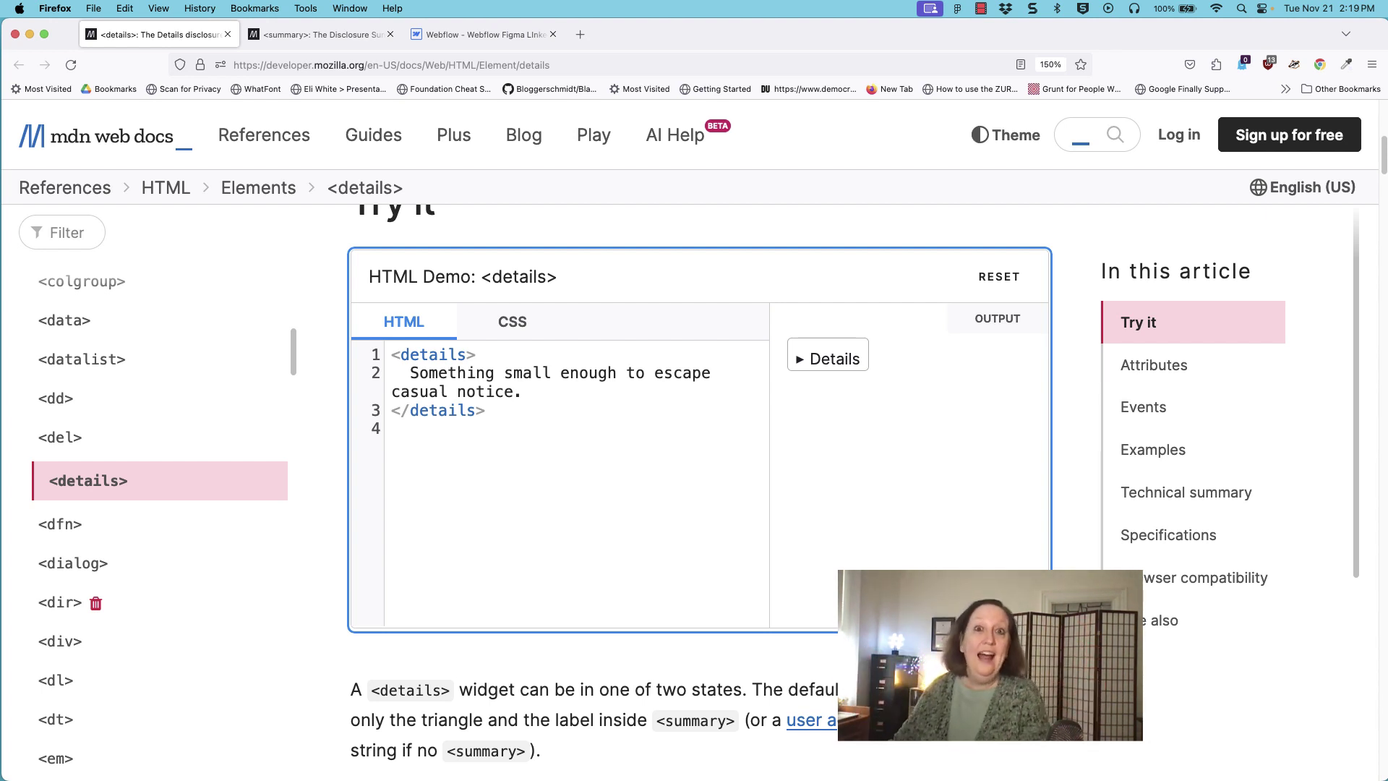
Switch to the Webflow designer and add a Custom Element nested inside the Container of section-details.
click(484, 34)
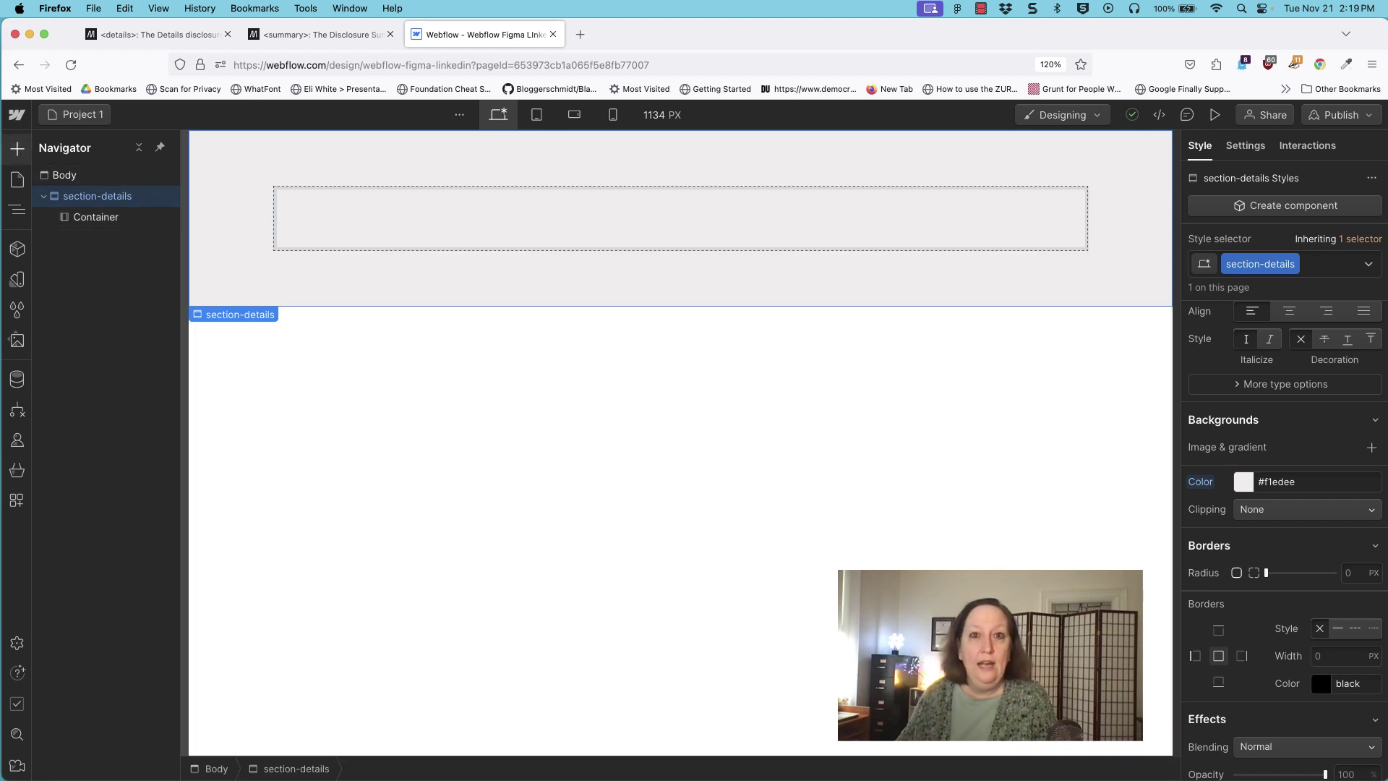
click(17, 149)
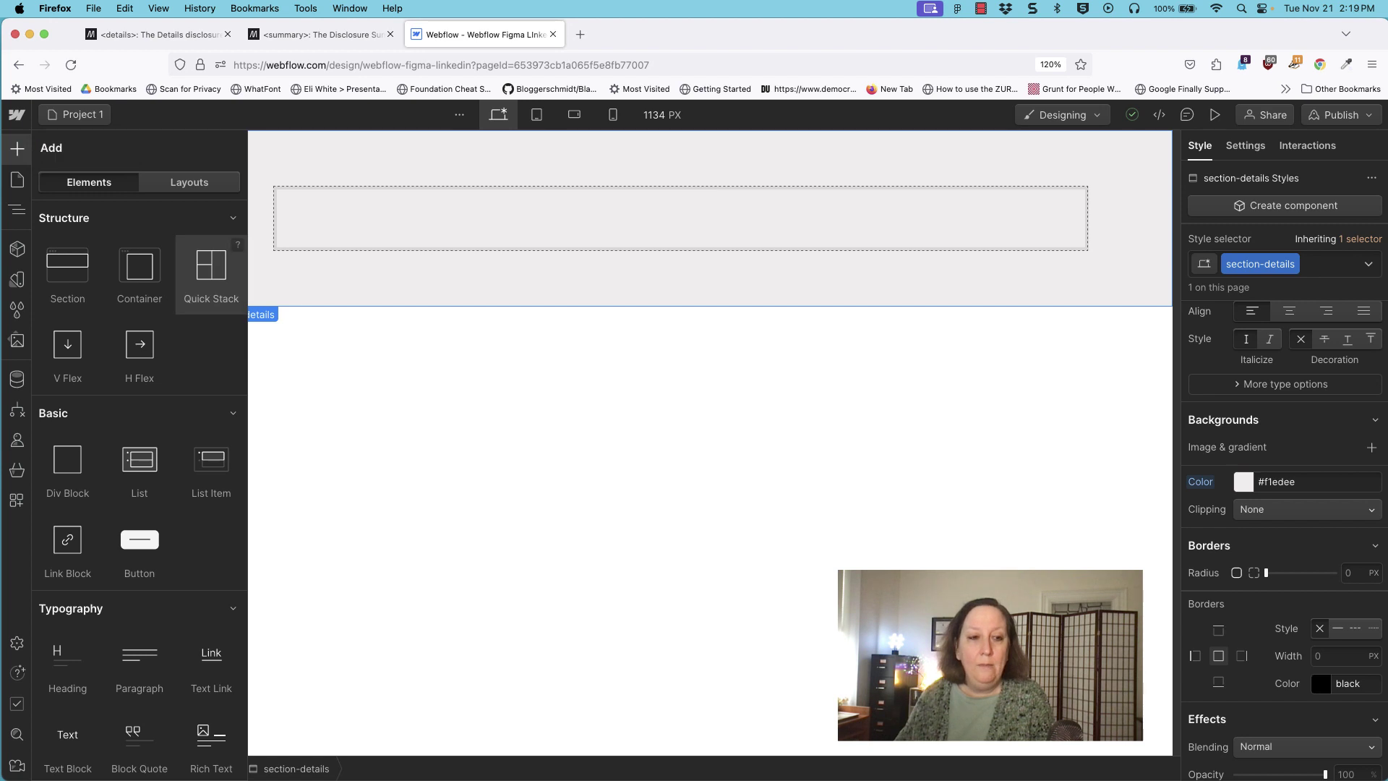
scroll(42, 586, down, 10)
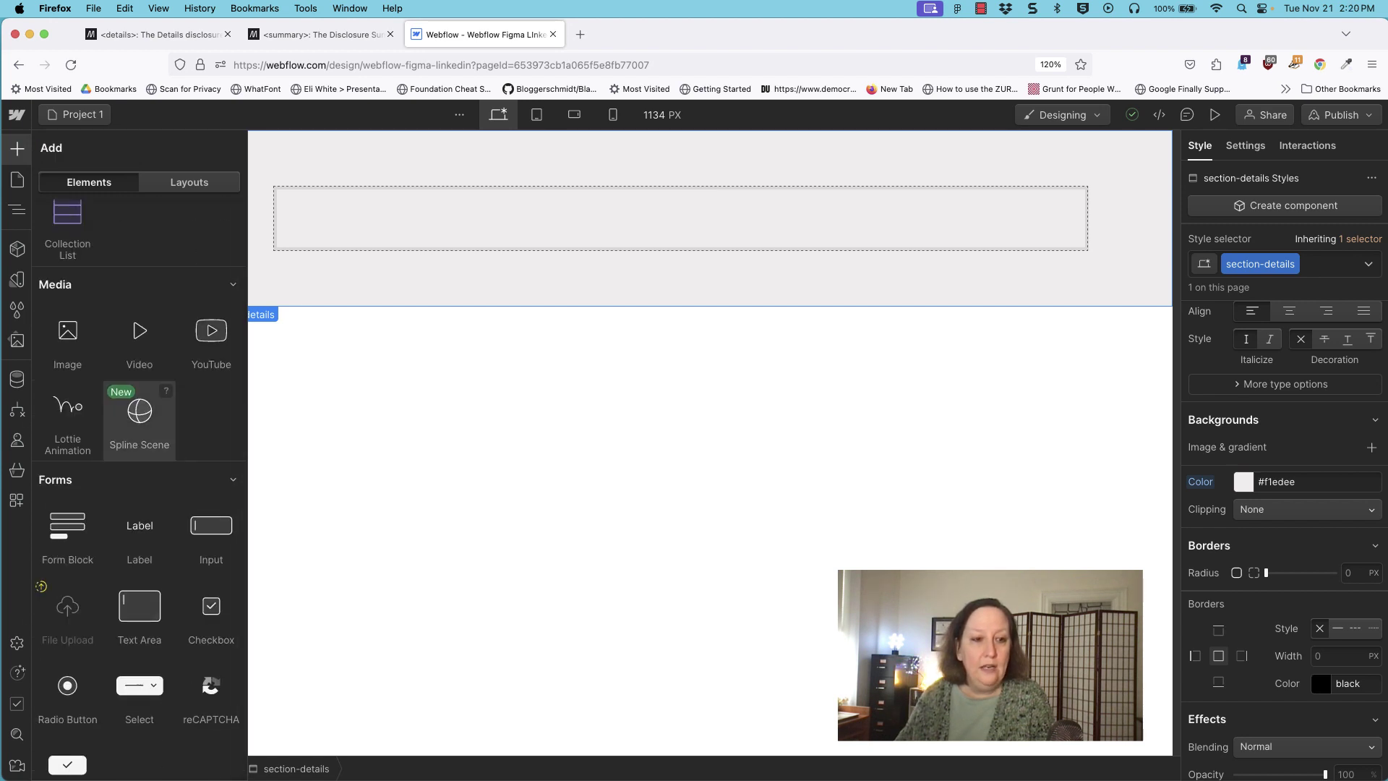
scroll(139, 419, down, 5)
scroll(139, 520, down, 3)
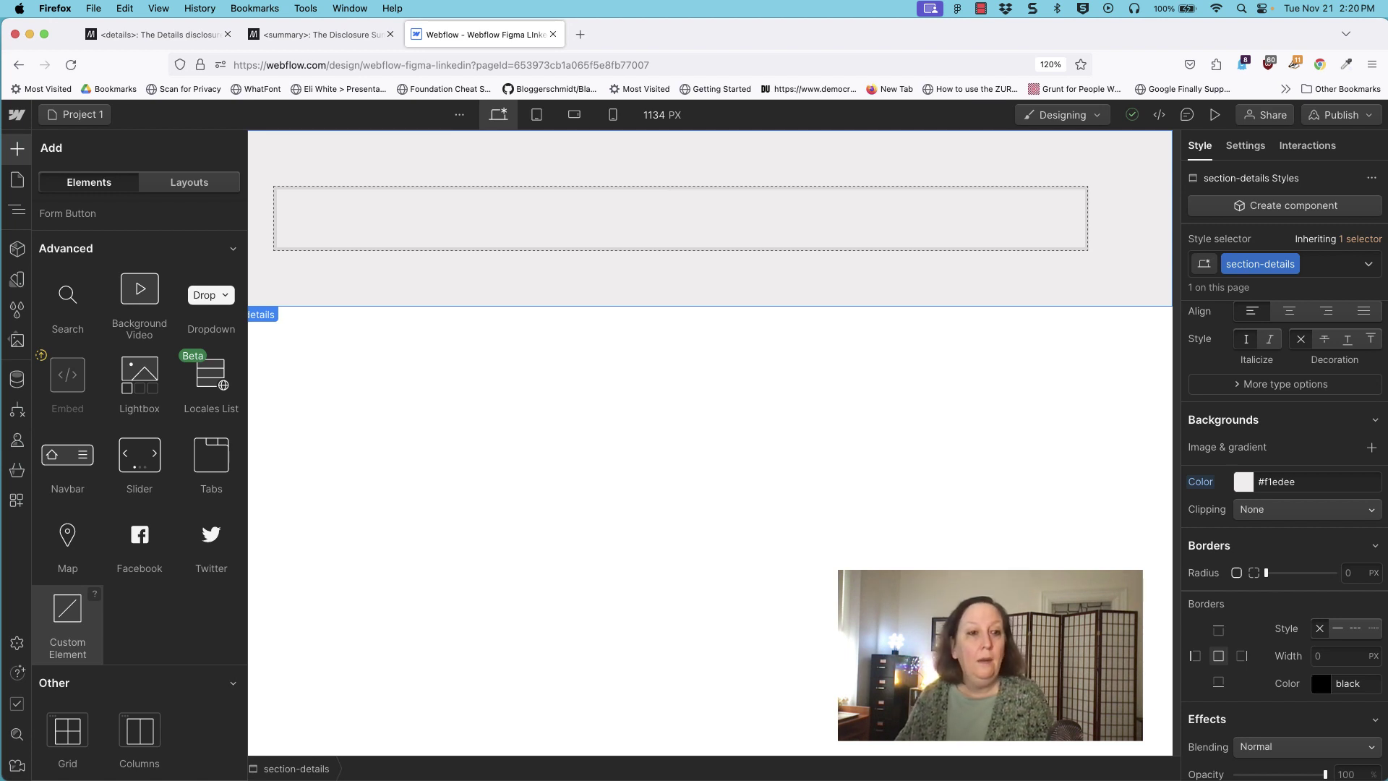
click(67, 621)
key(z)
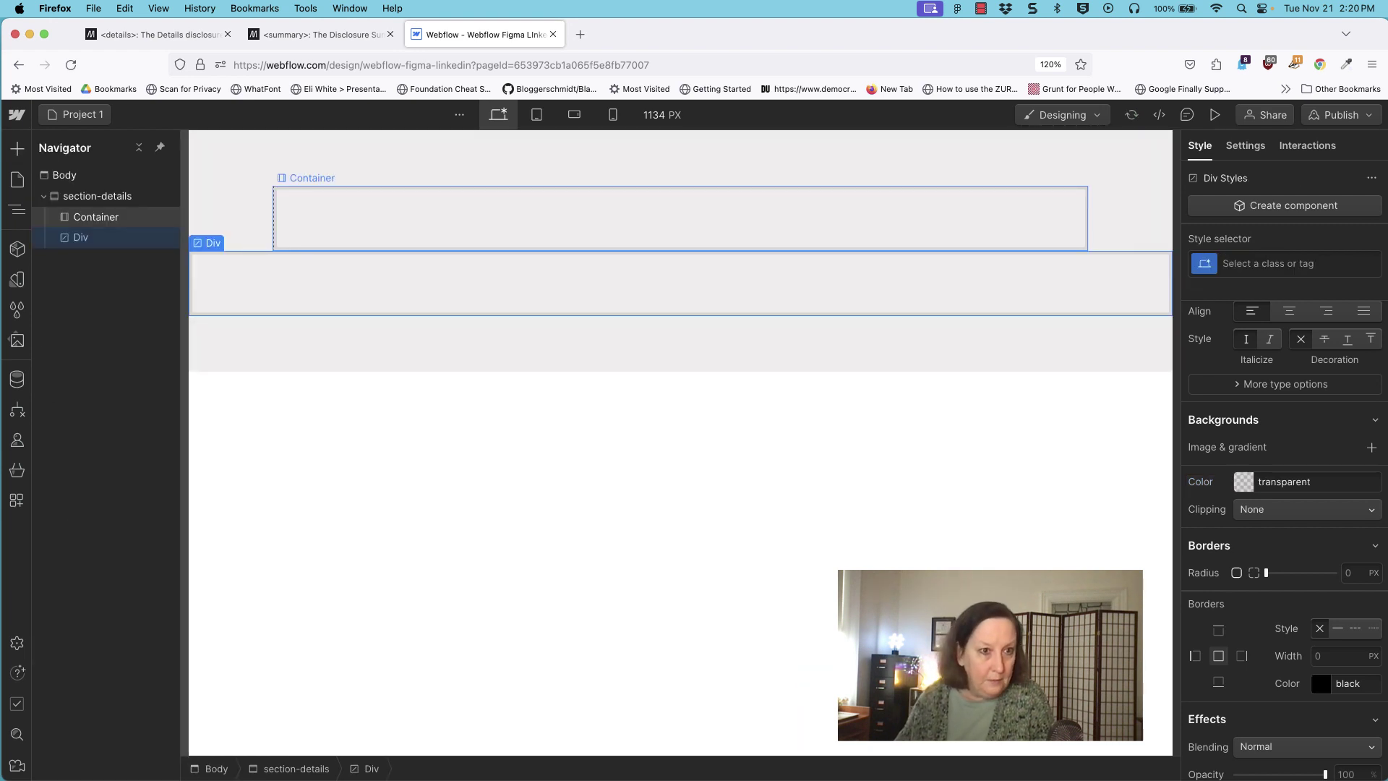
drag(80, 236, 91, 234)
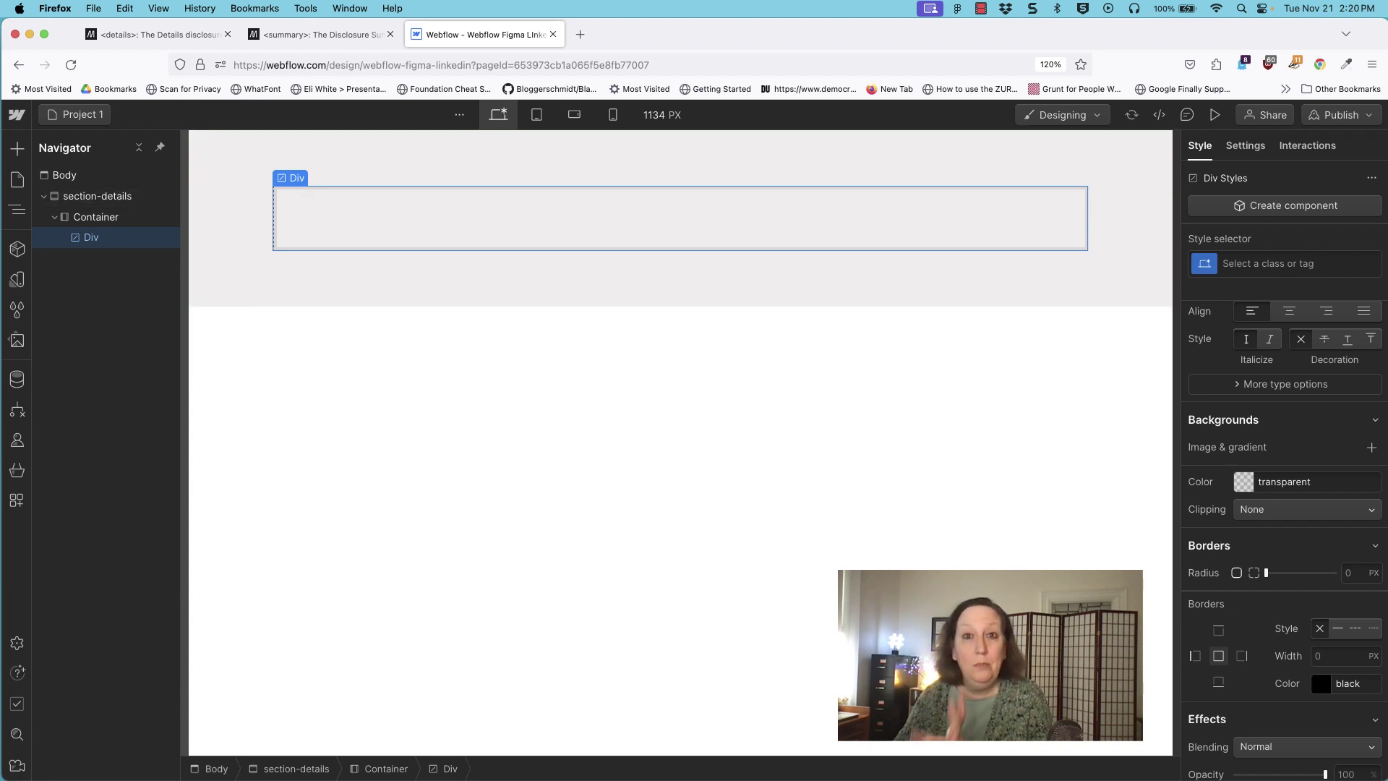
Set the tag of the custom element inside the Container to details.
key(d)
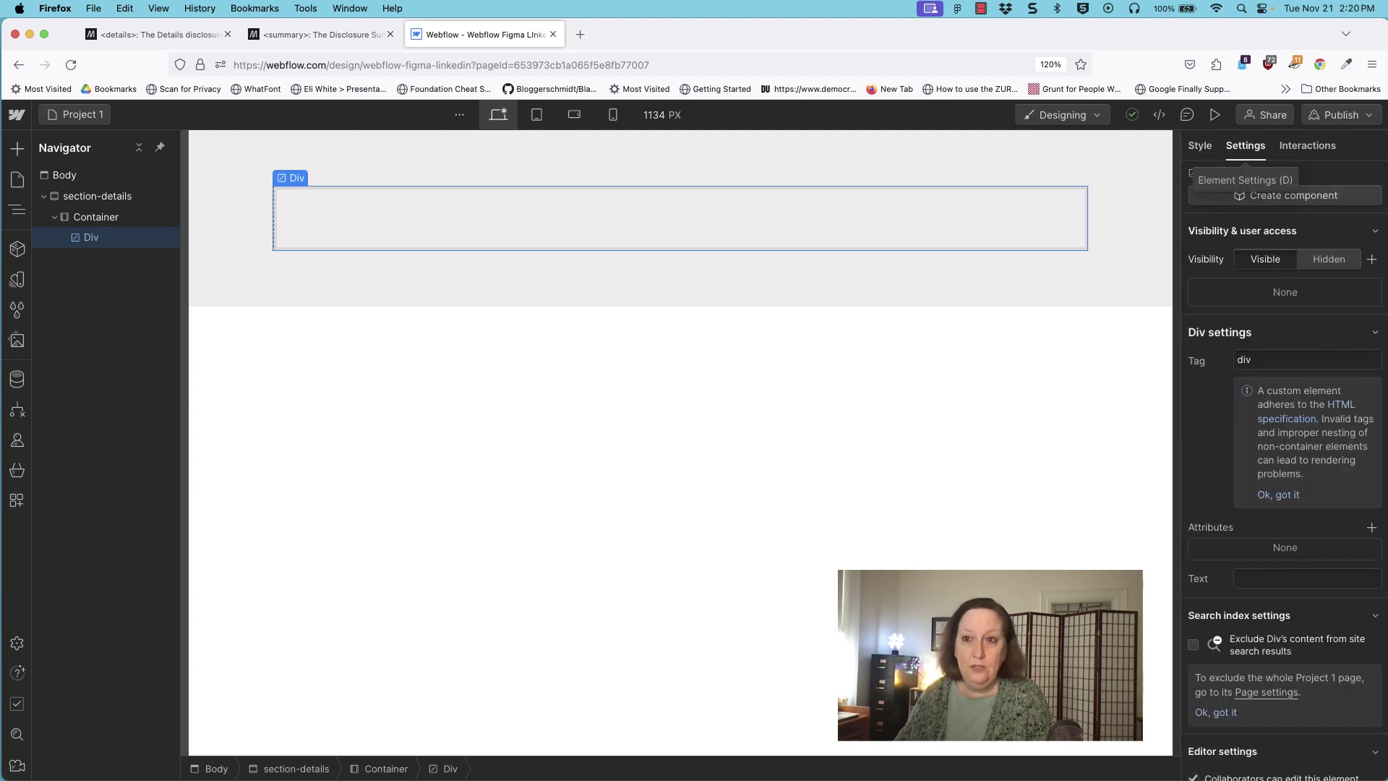
scroll(1285, 470, down, 1)
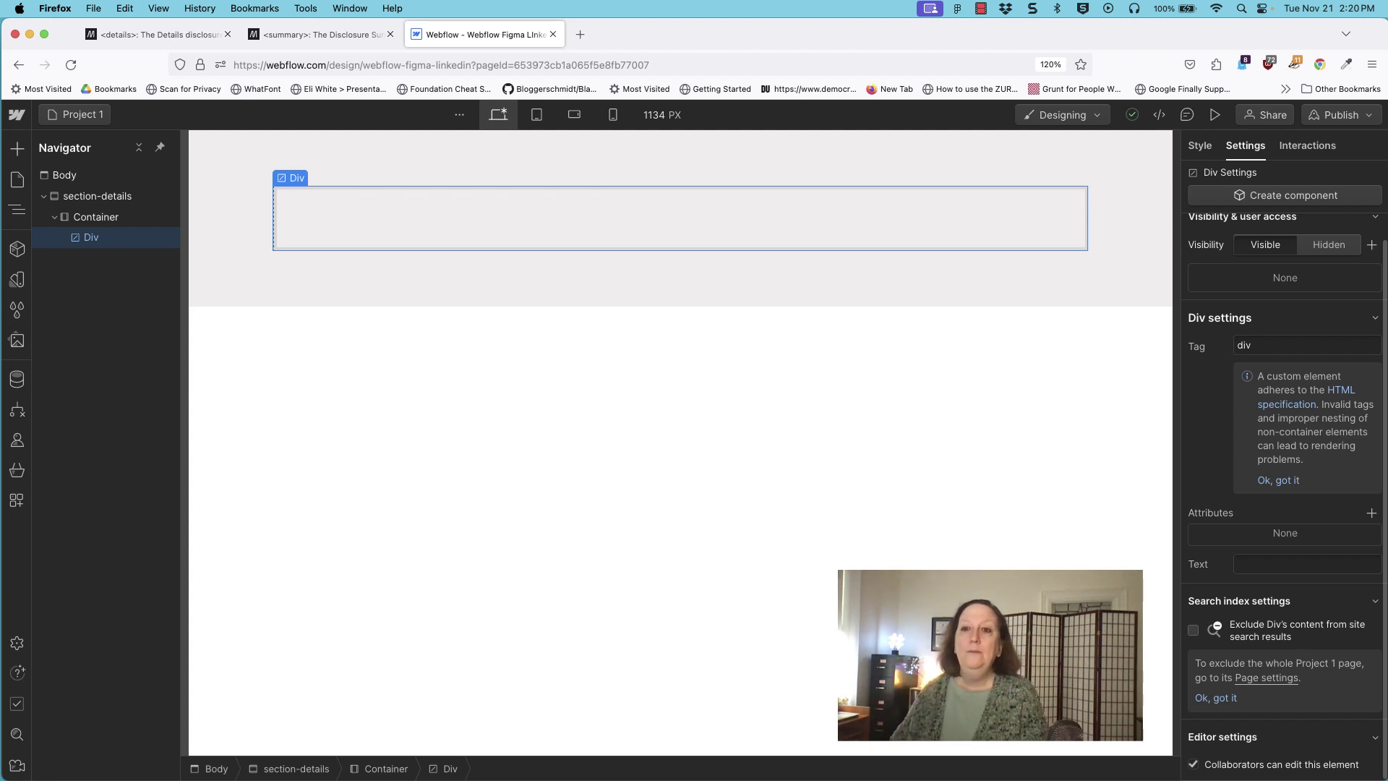
click(1244, 345)
text(details)
key(Return)
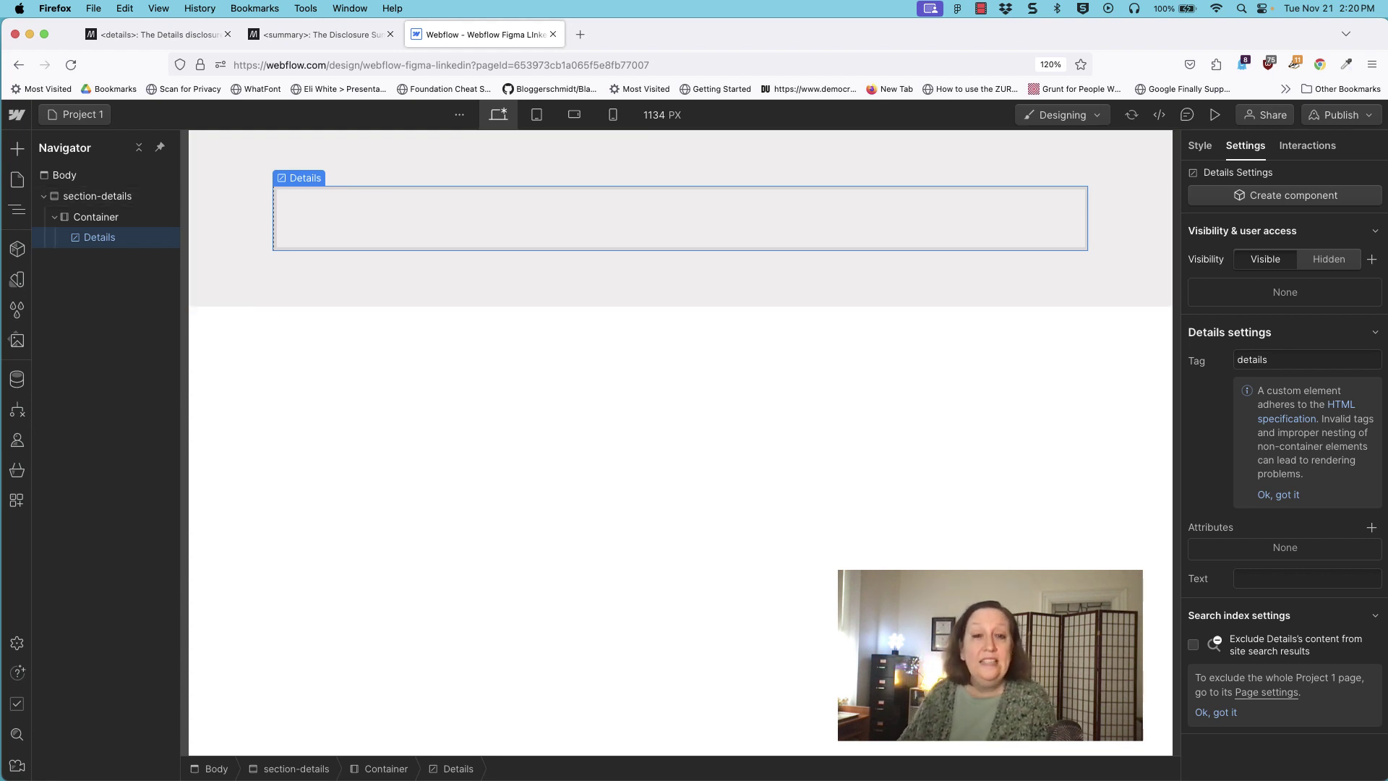
Add another Custom Element nested inside the Details element.
click(17, 148)
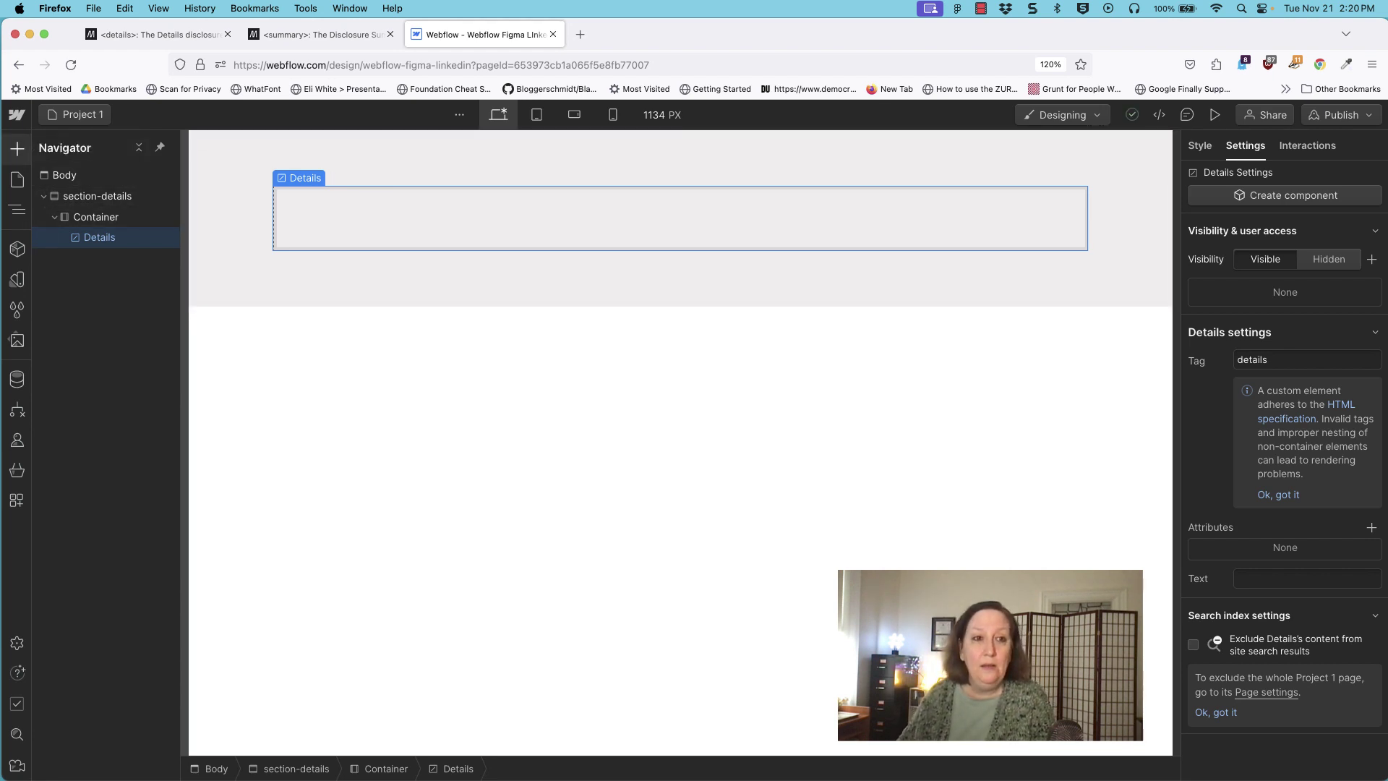
key(a)
scroll(41, 355, down, 15)
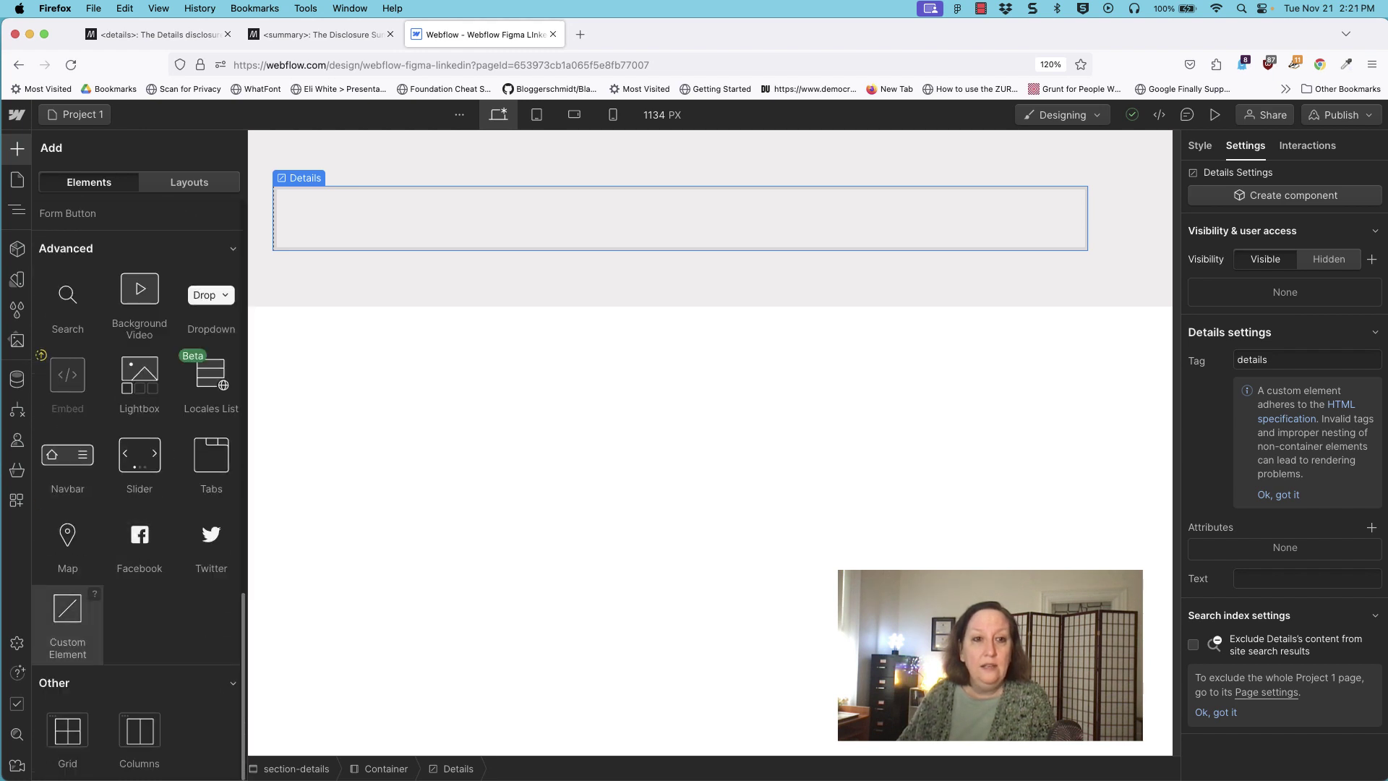
click(67, 620)
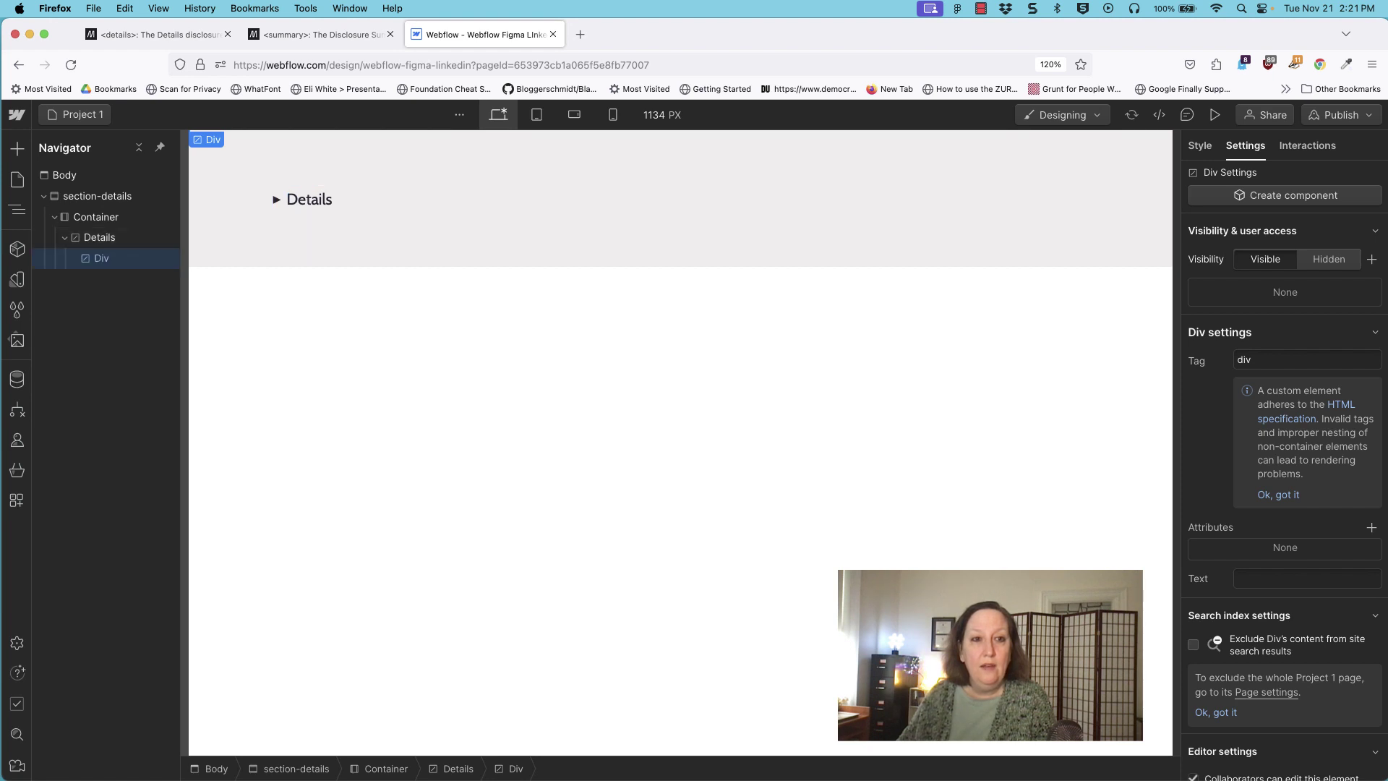
Set the tag of the custom element nested in Details to summary.
double_click(1243, 359)
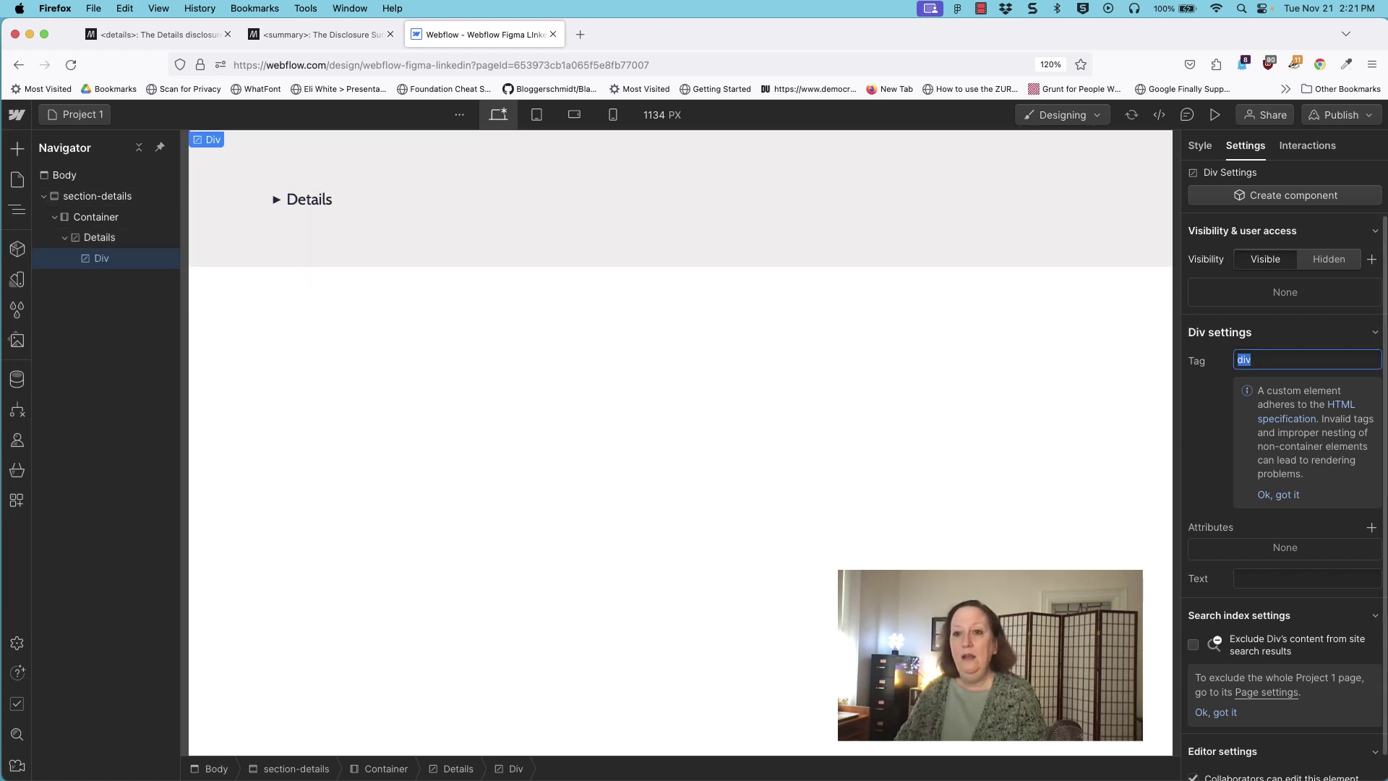
text(su)
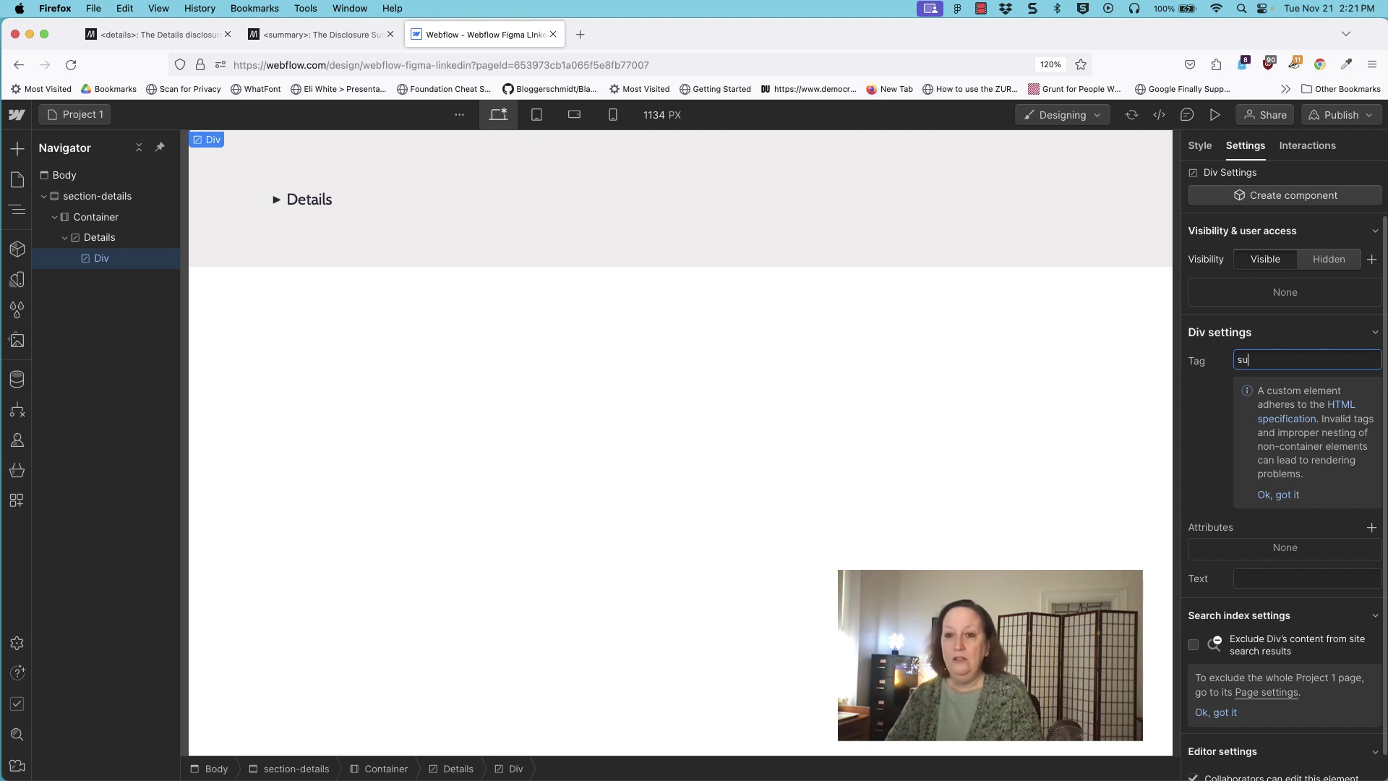
text(fmmary)
key(Return)
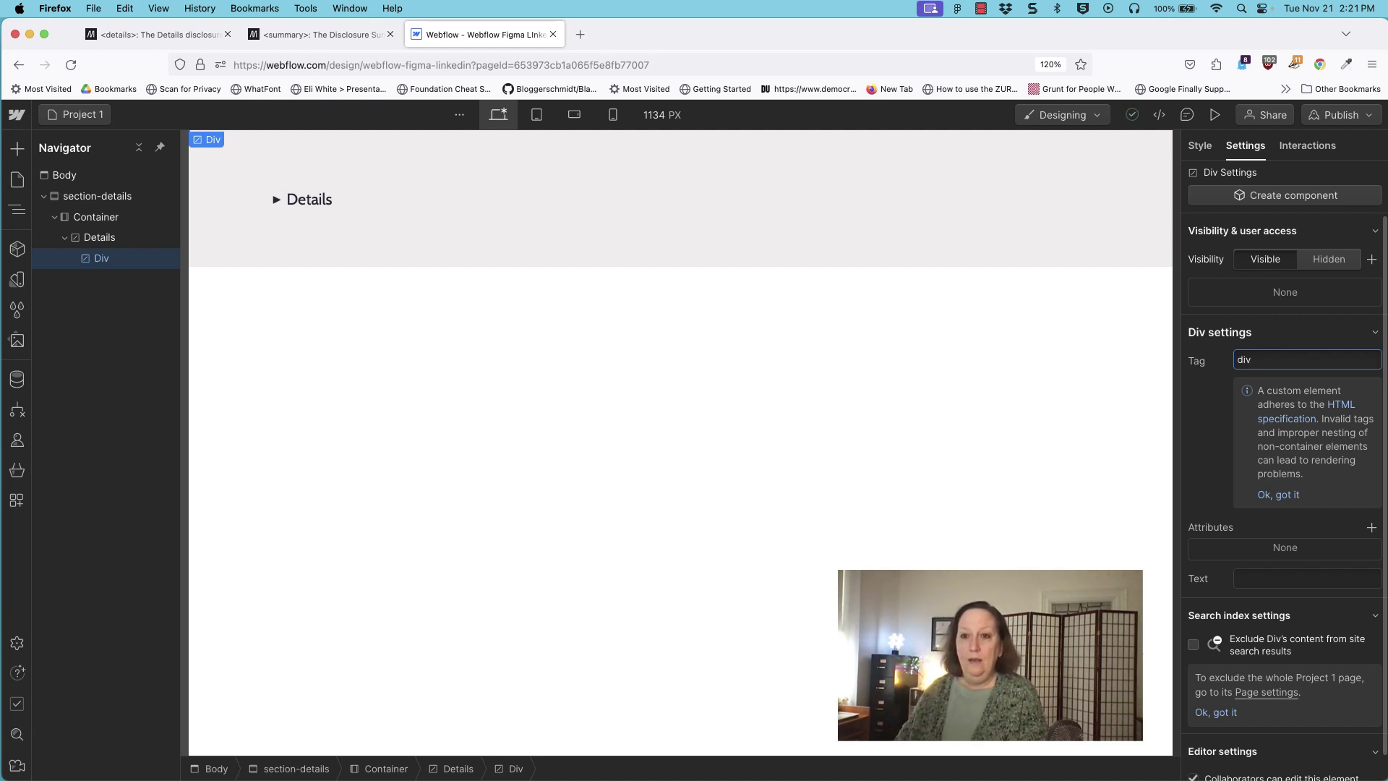
key(super+a)
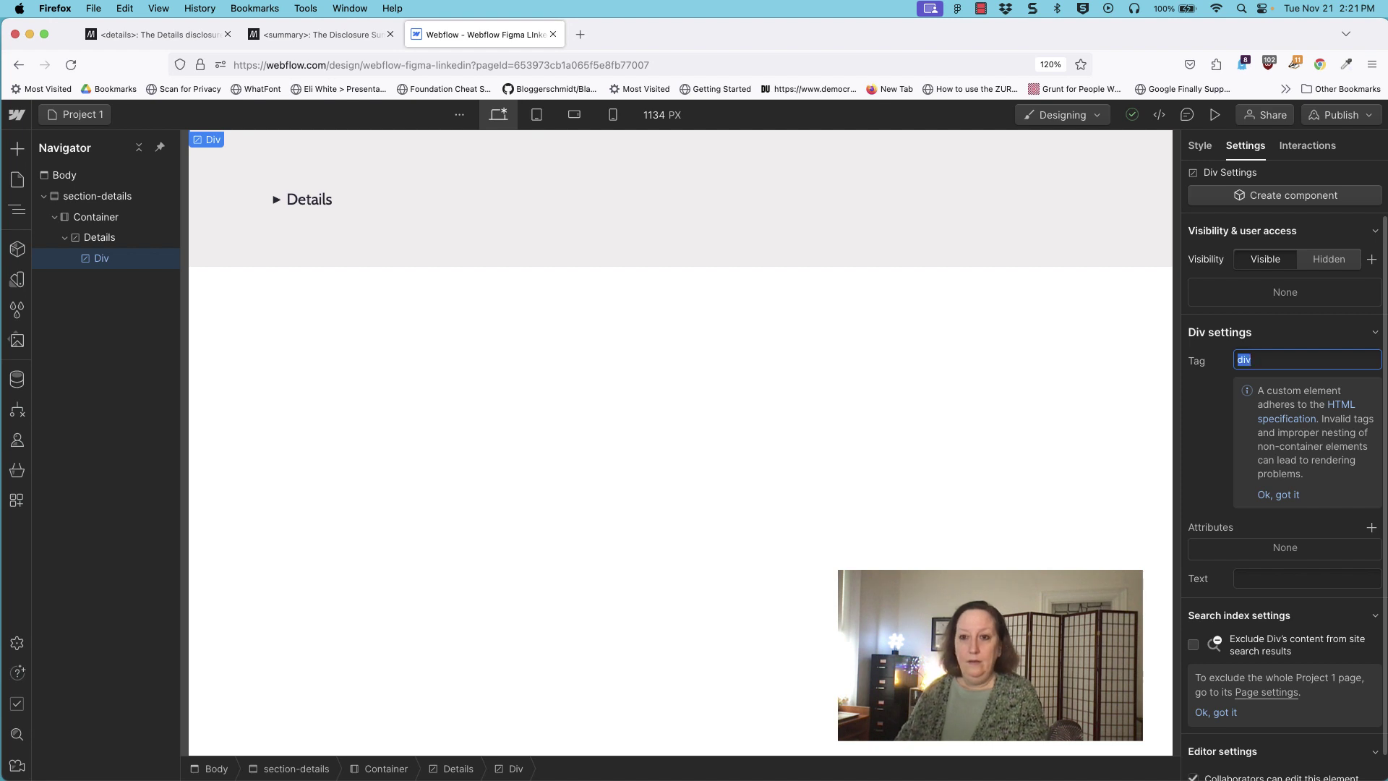
text(summary)
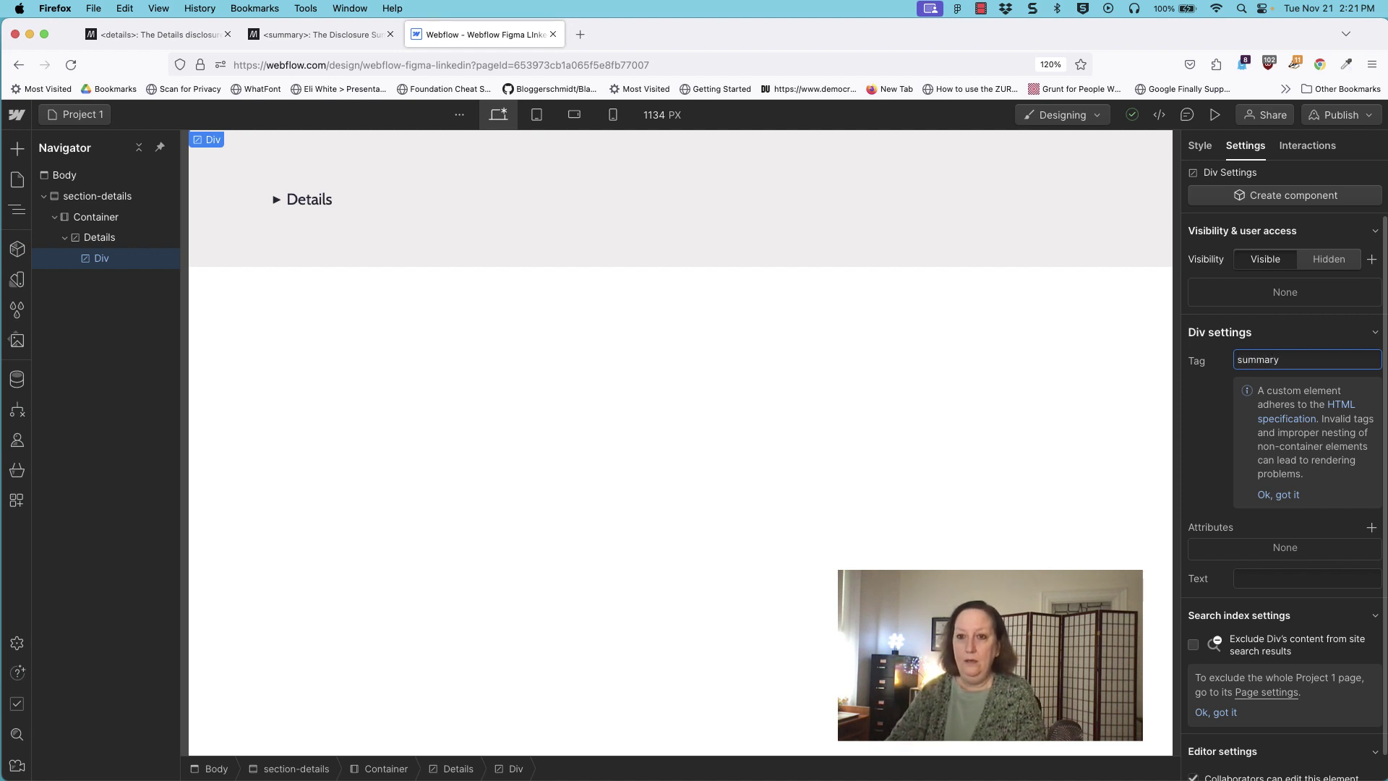
key(Return)
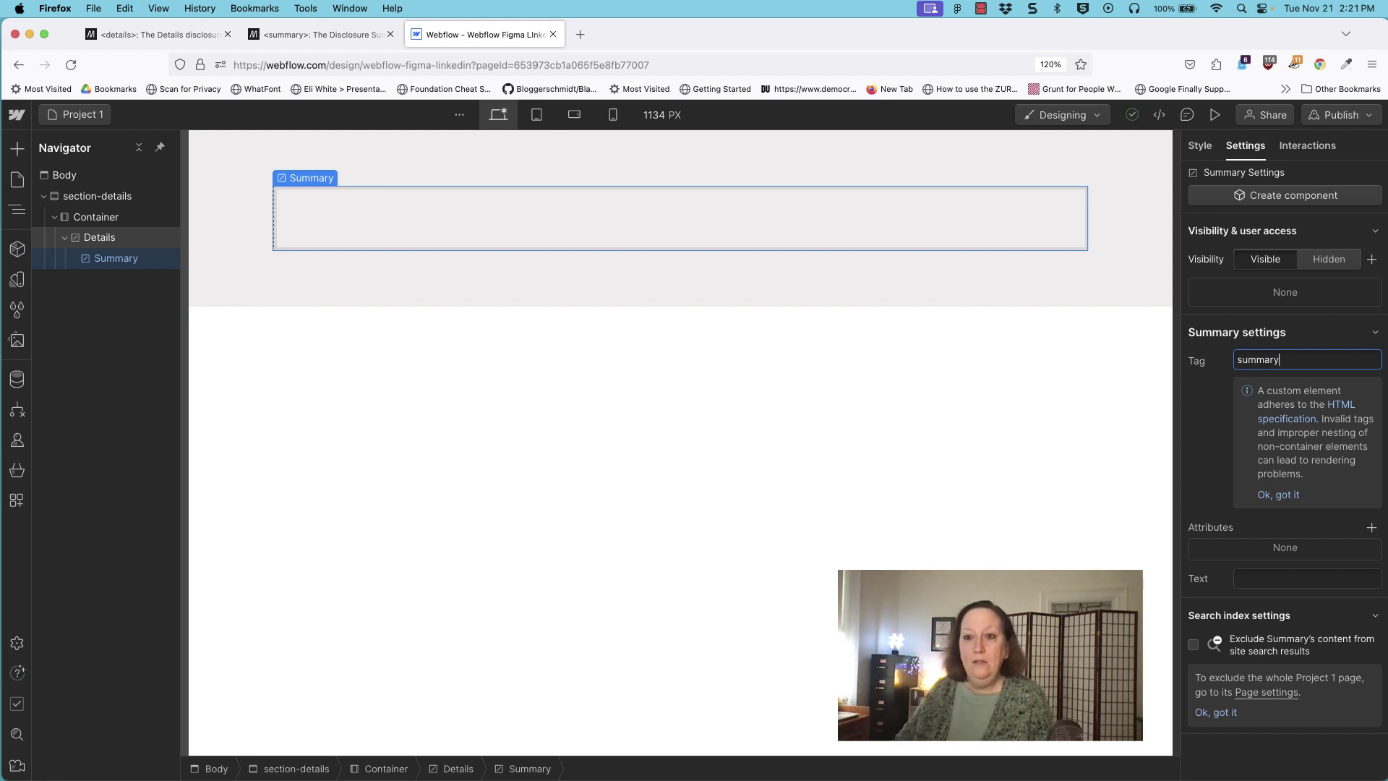
key(Return)
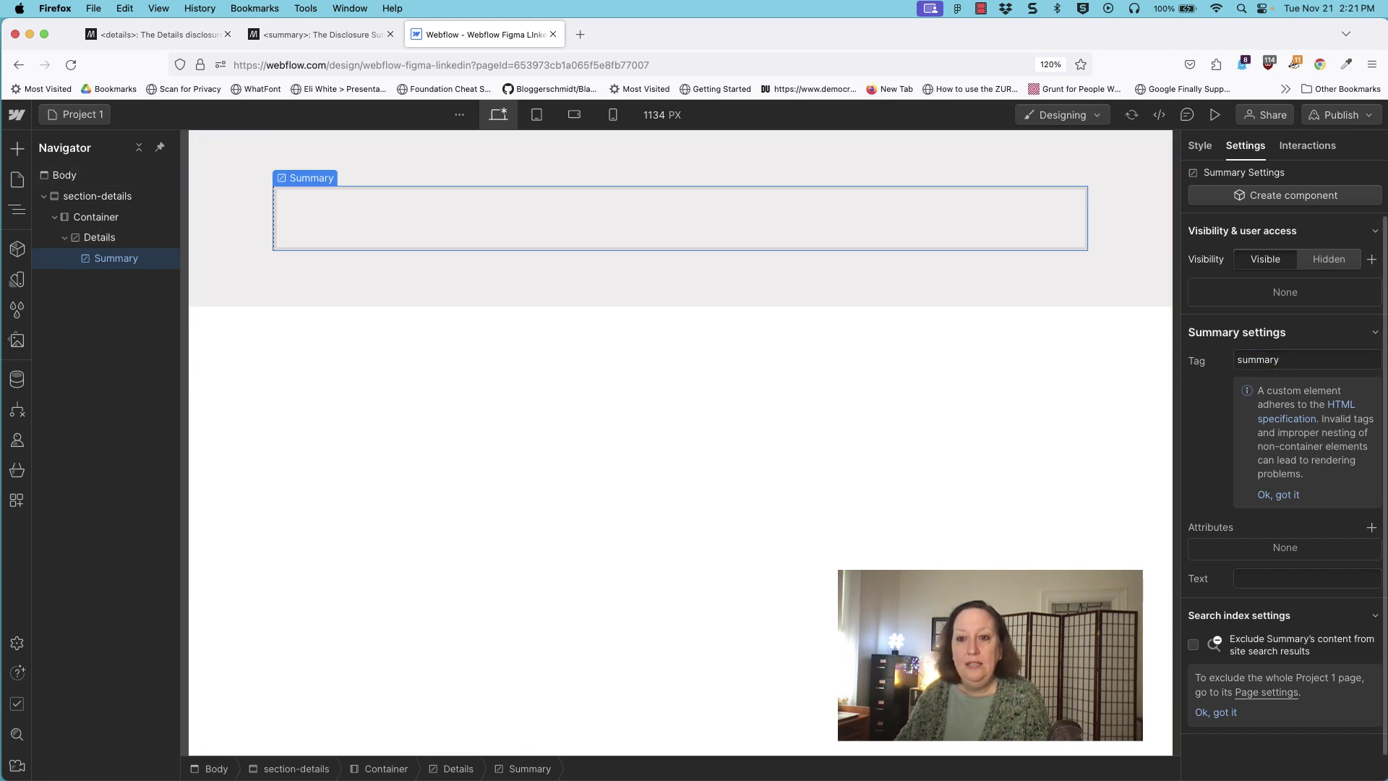
Set the text of the Summary element to "Webflow Rocks".
click(1305, 578)
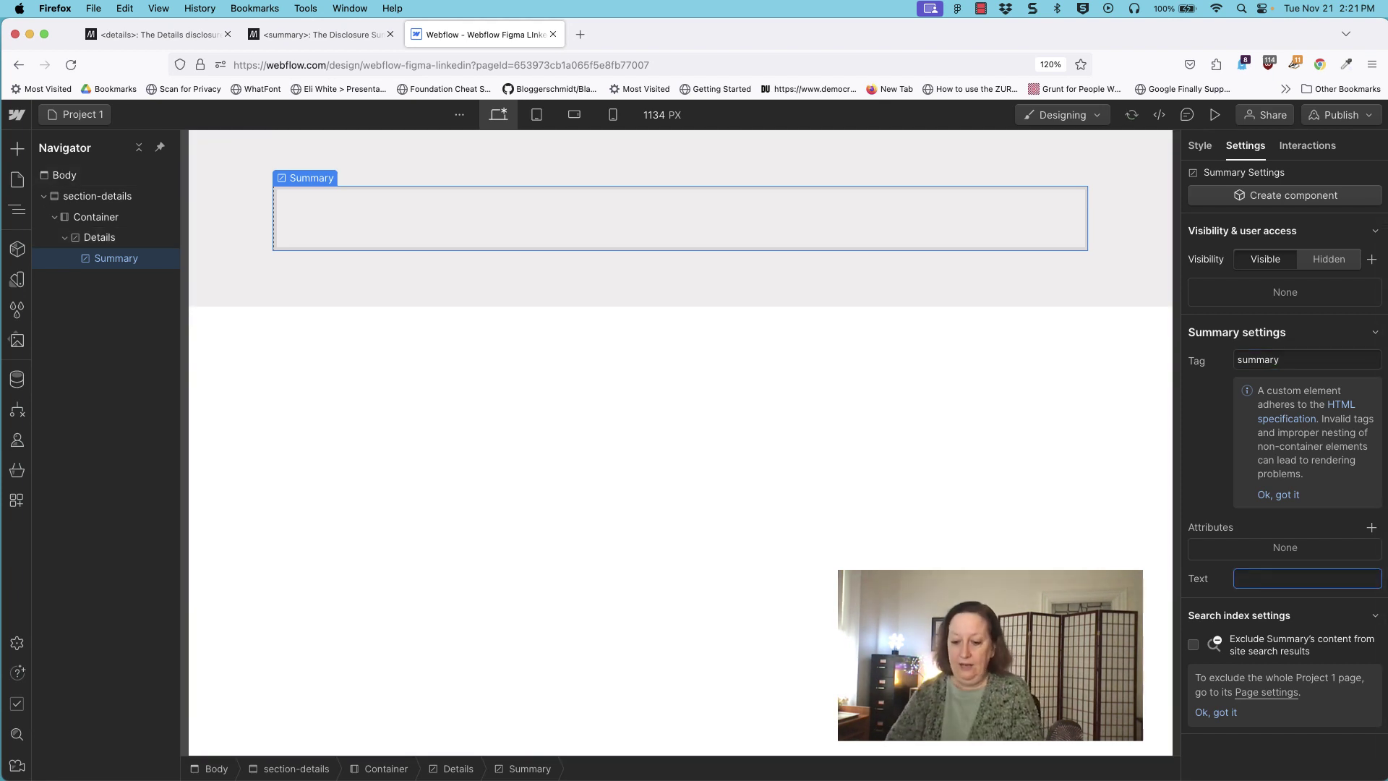
text(Webflow)
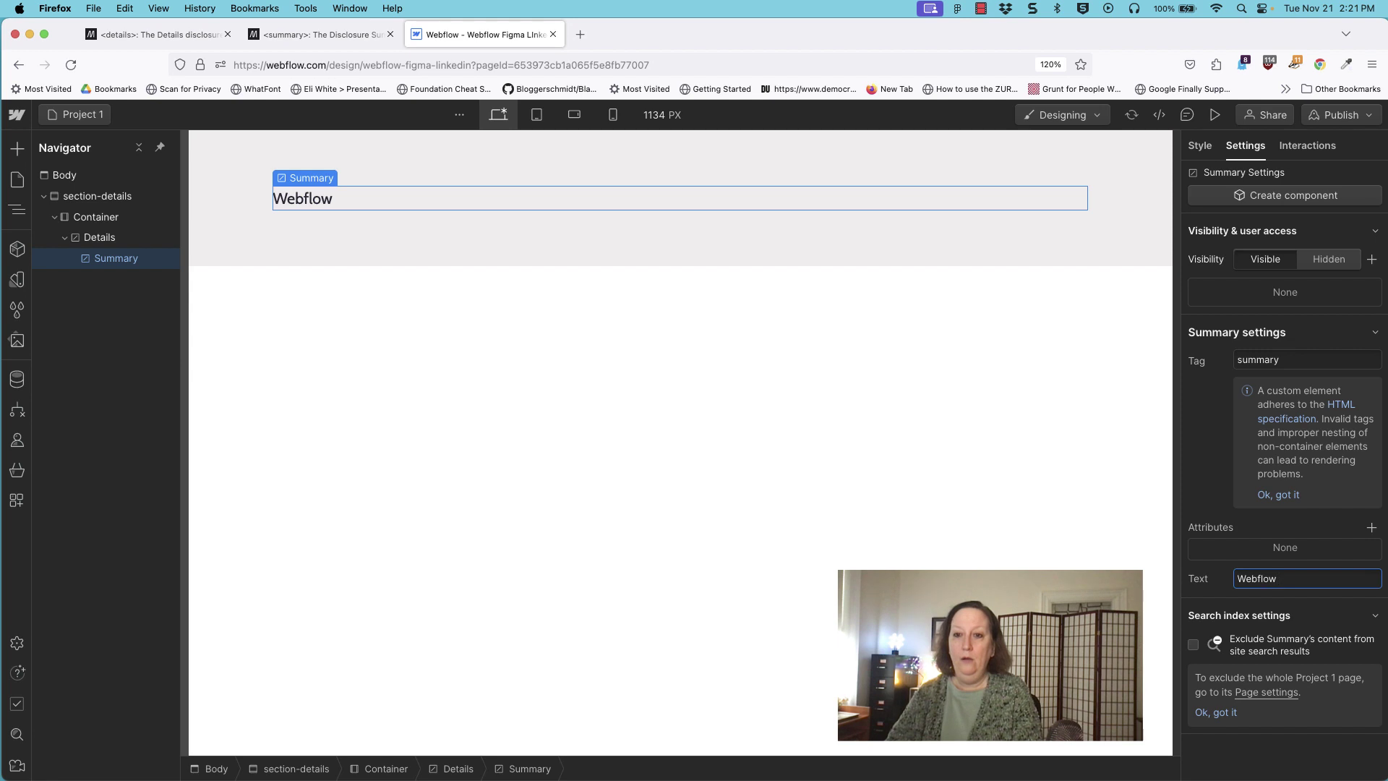
text( Rocks)
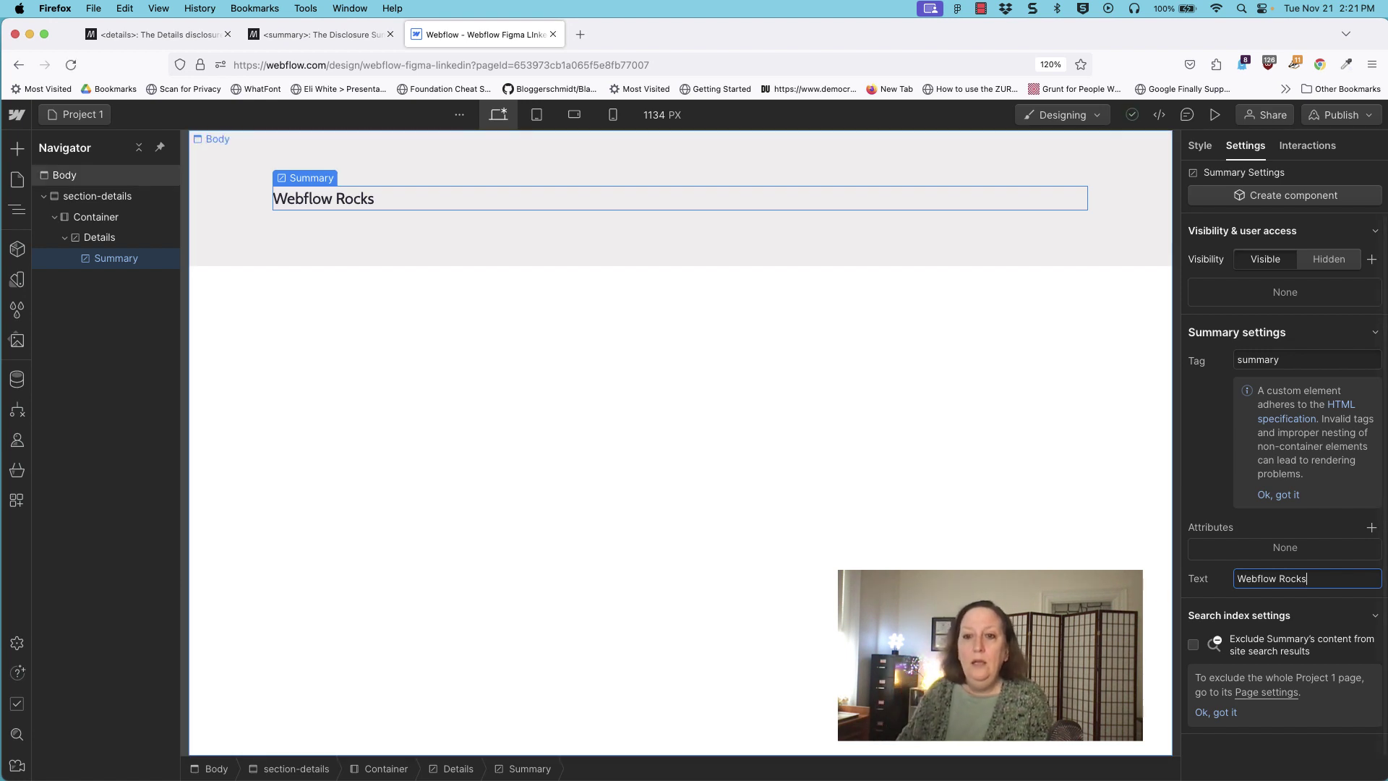
key(Return)
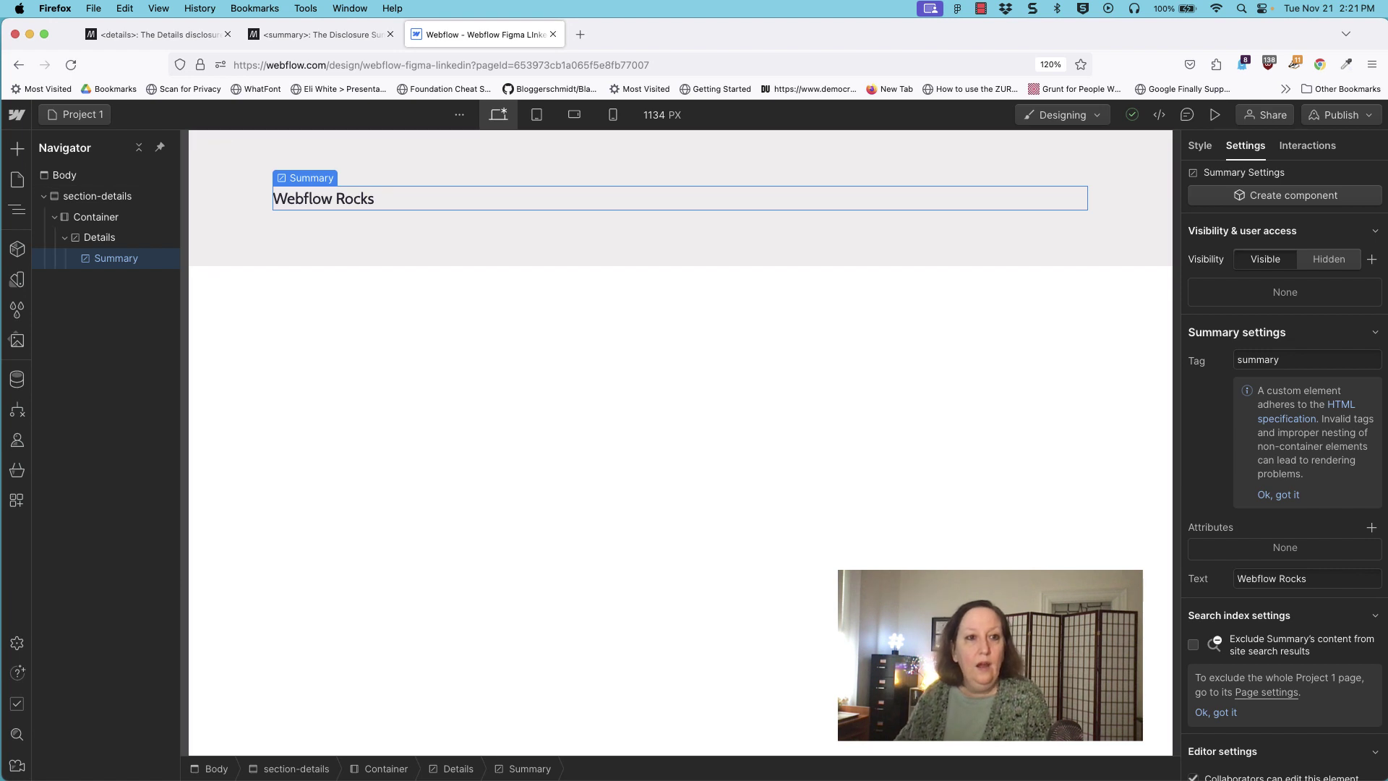
Add a Paragraph inside the Details element, below Summary.
click(99, 238)
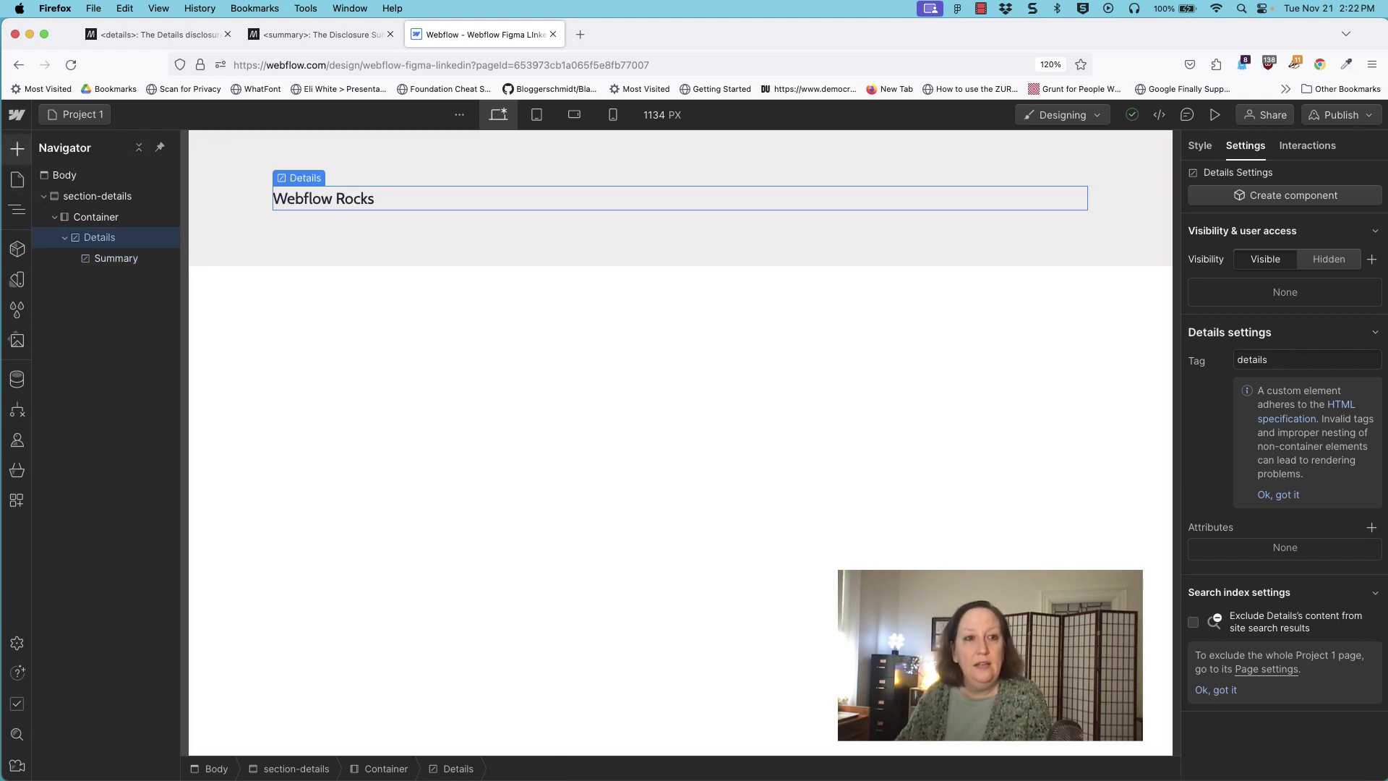
click(16, 148)
click(139, 658)
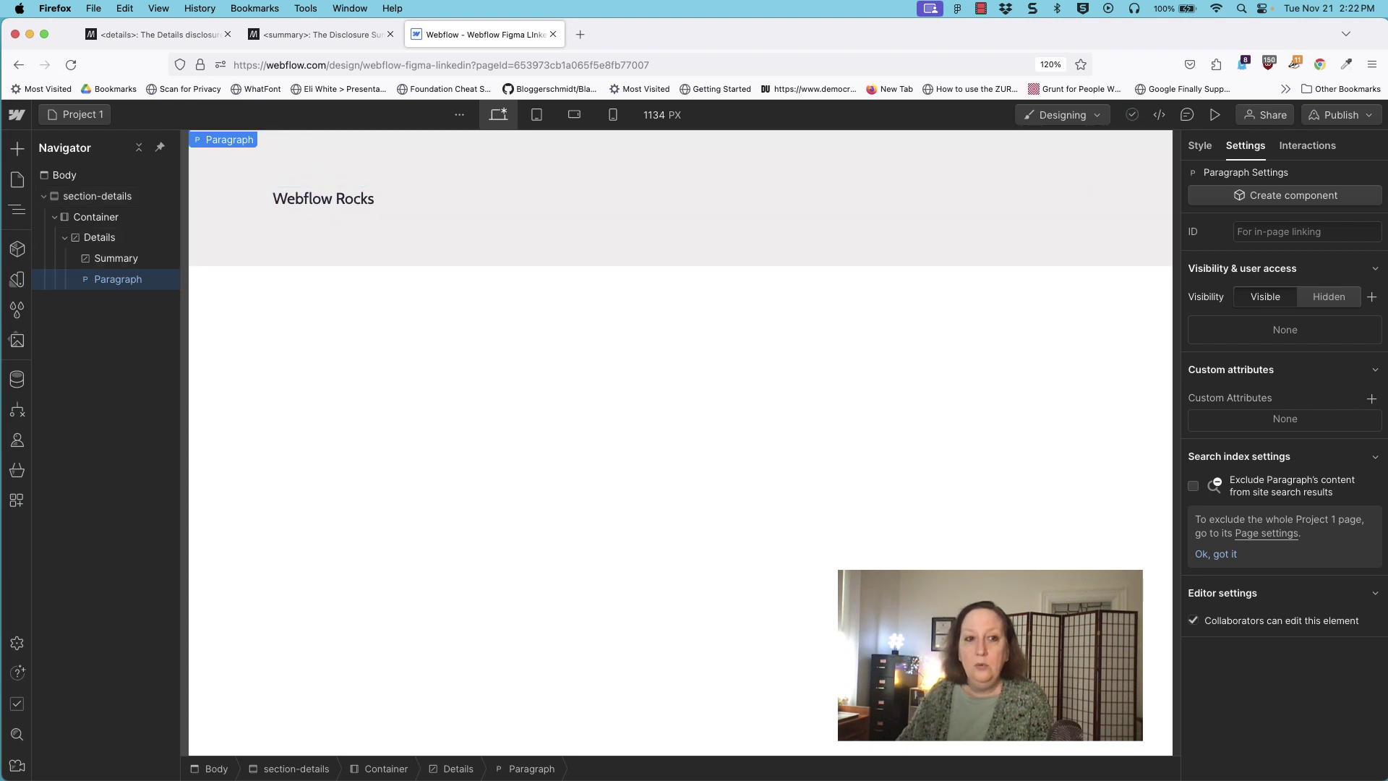
Preview the page, publish it to the webflow-figma-linkedin.webflow.io staging domain, and open the published site.
click(1214, 114)
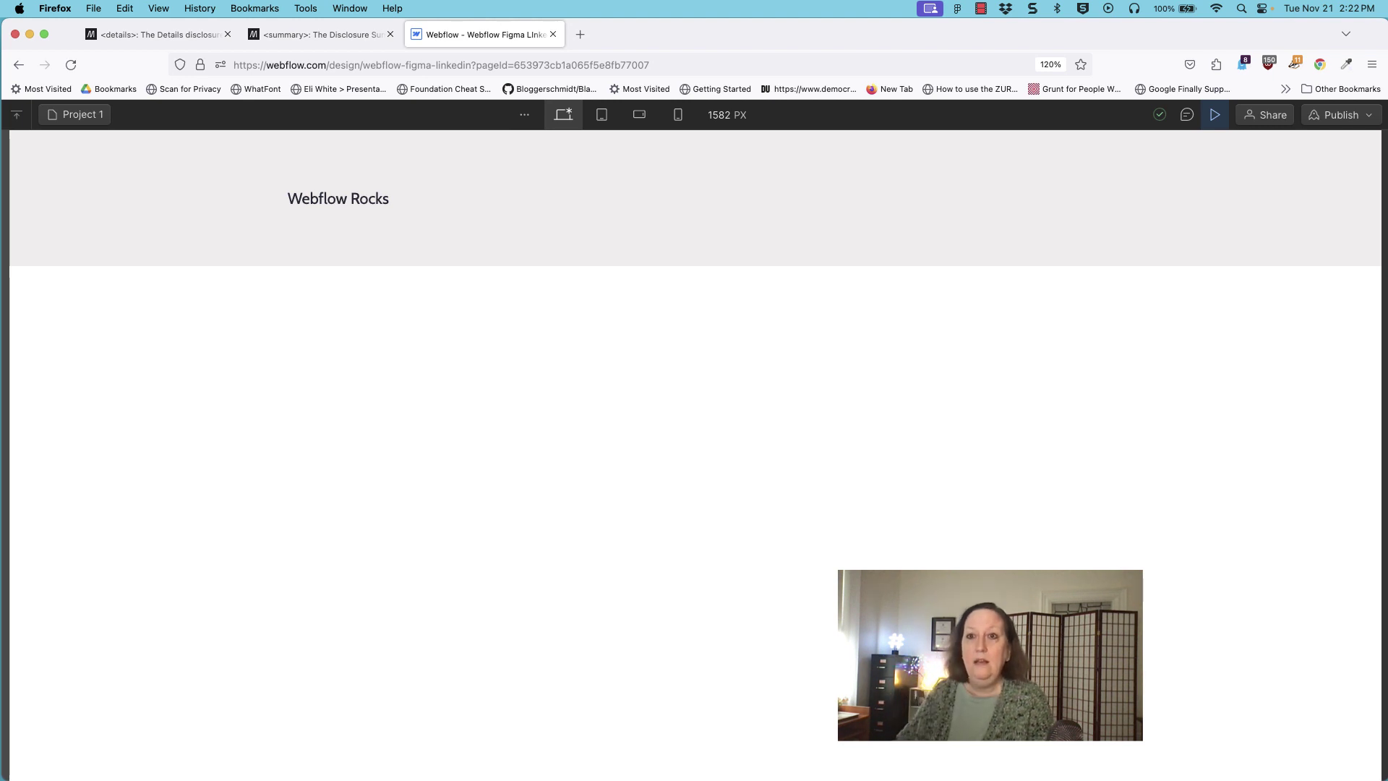
click(1214, 114)
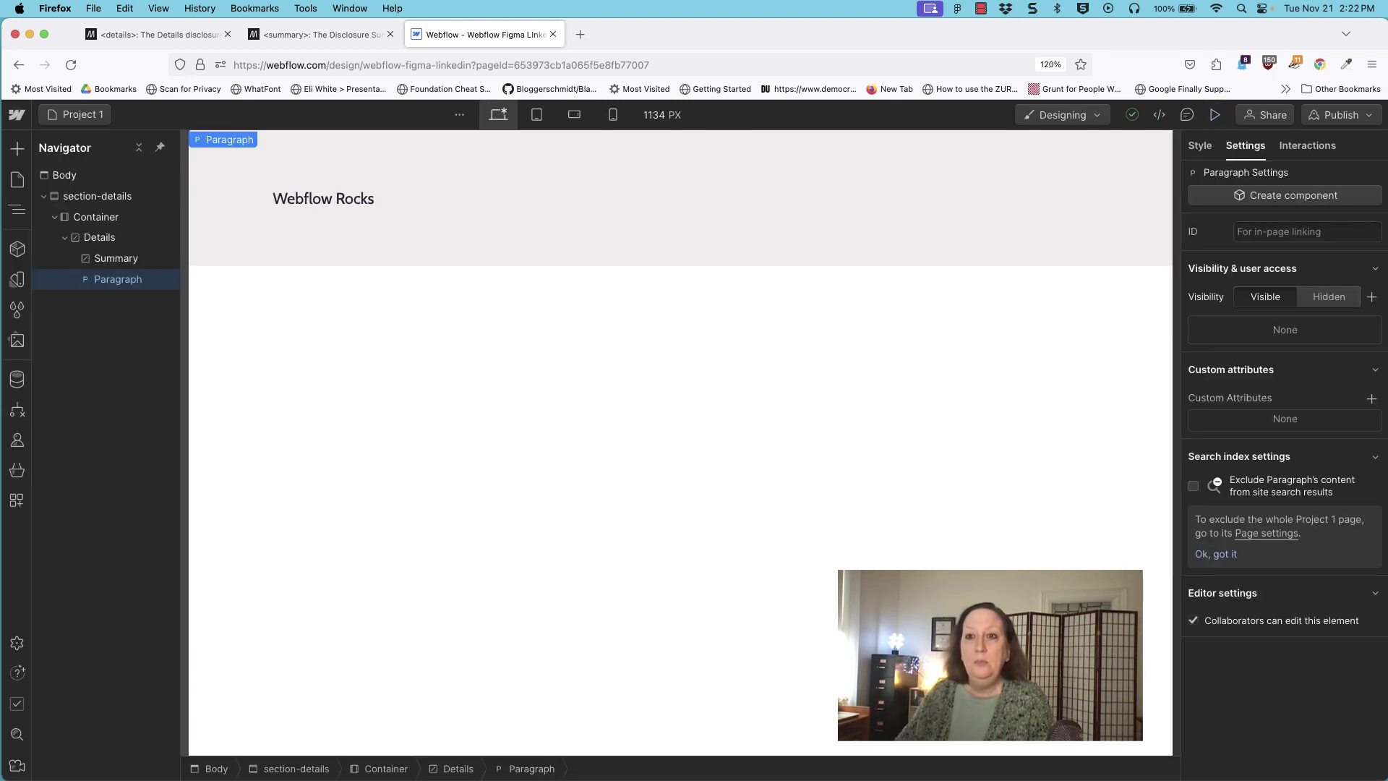
click(1341, 114)
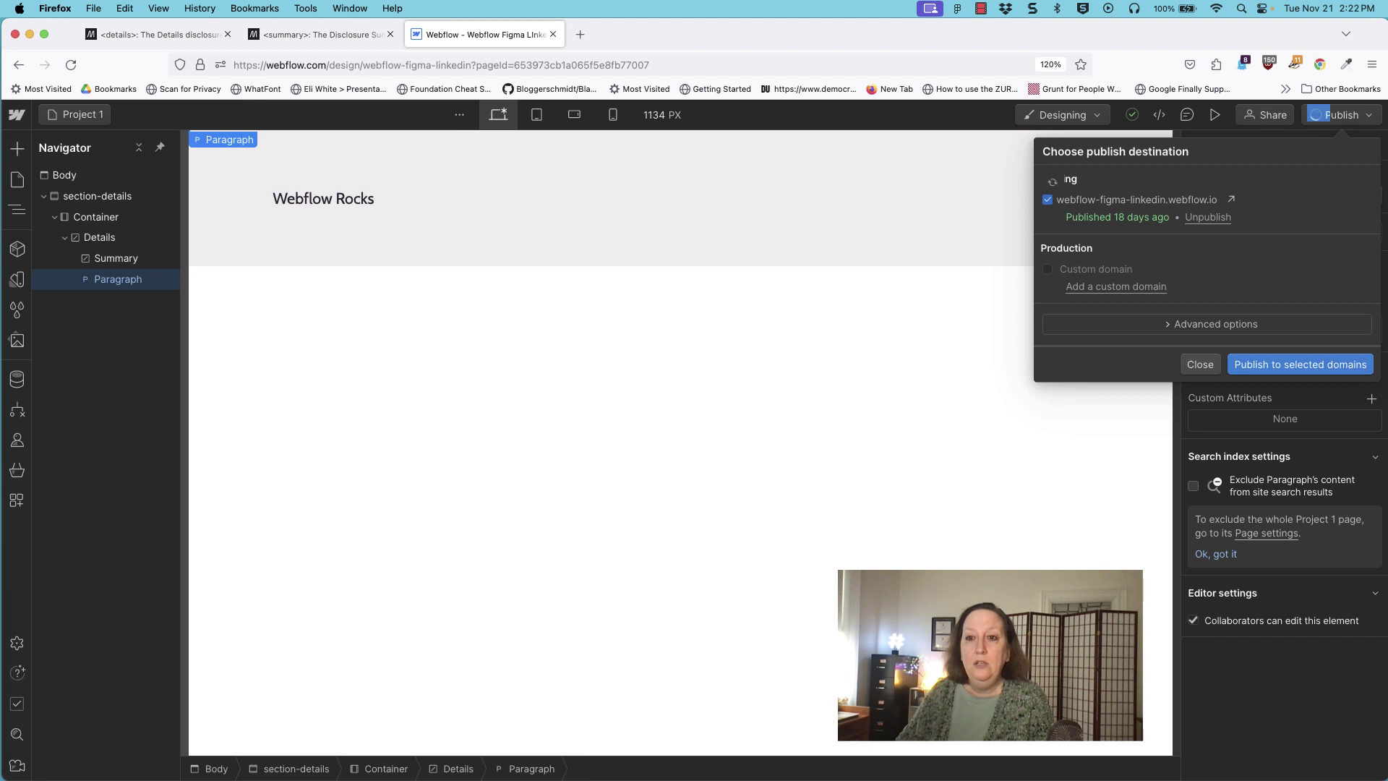
click(1299, 363)
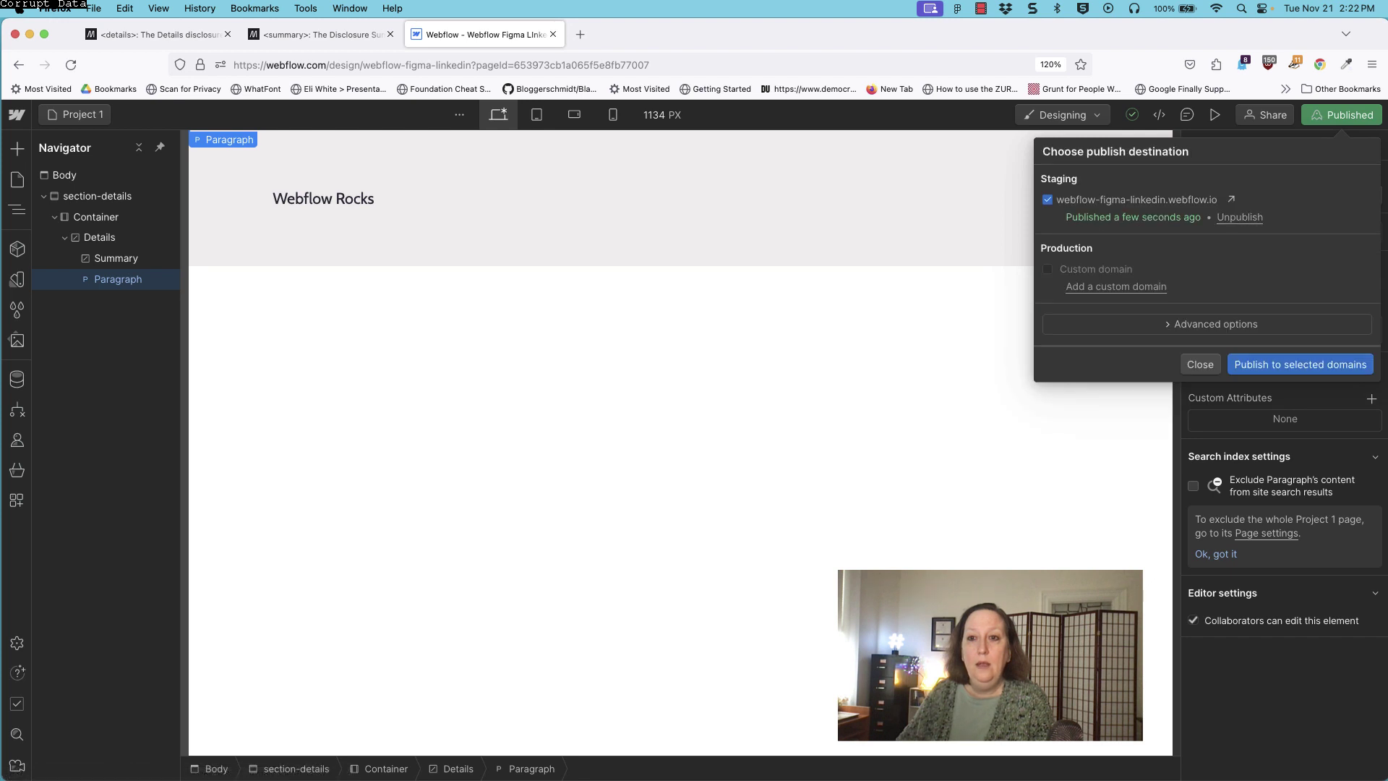
click(1230, 199)
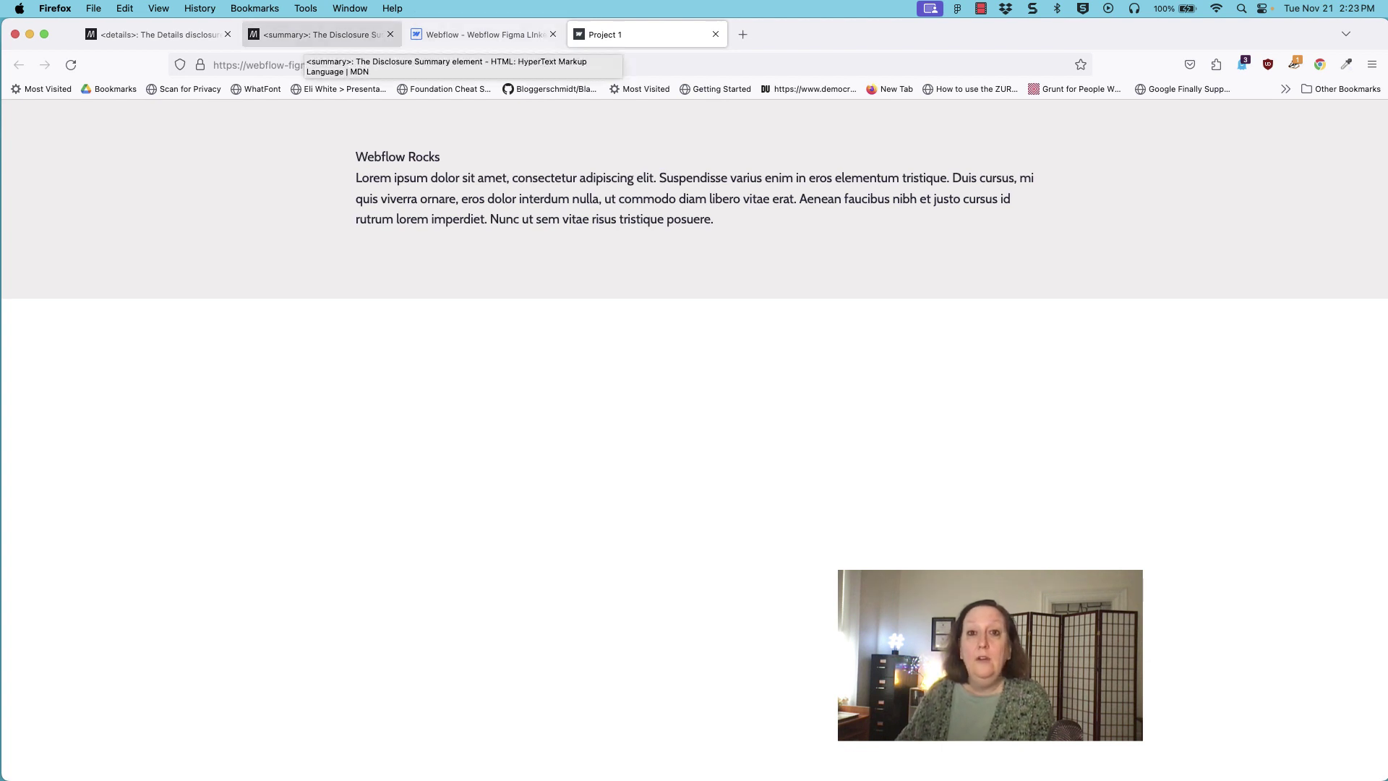
Check MDN's summary usage notes and, in the Webflow designer, try placing Paragraph above Summary inside Details before restoring Summary as the first child.
click(318, 34)
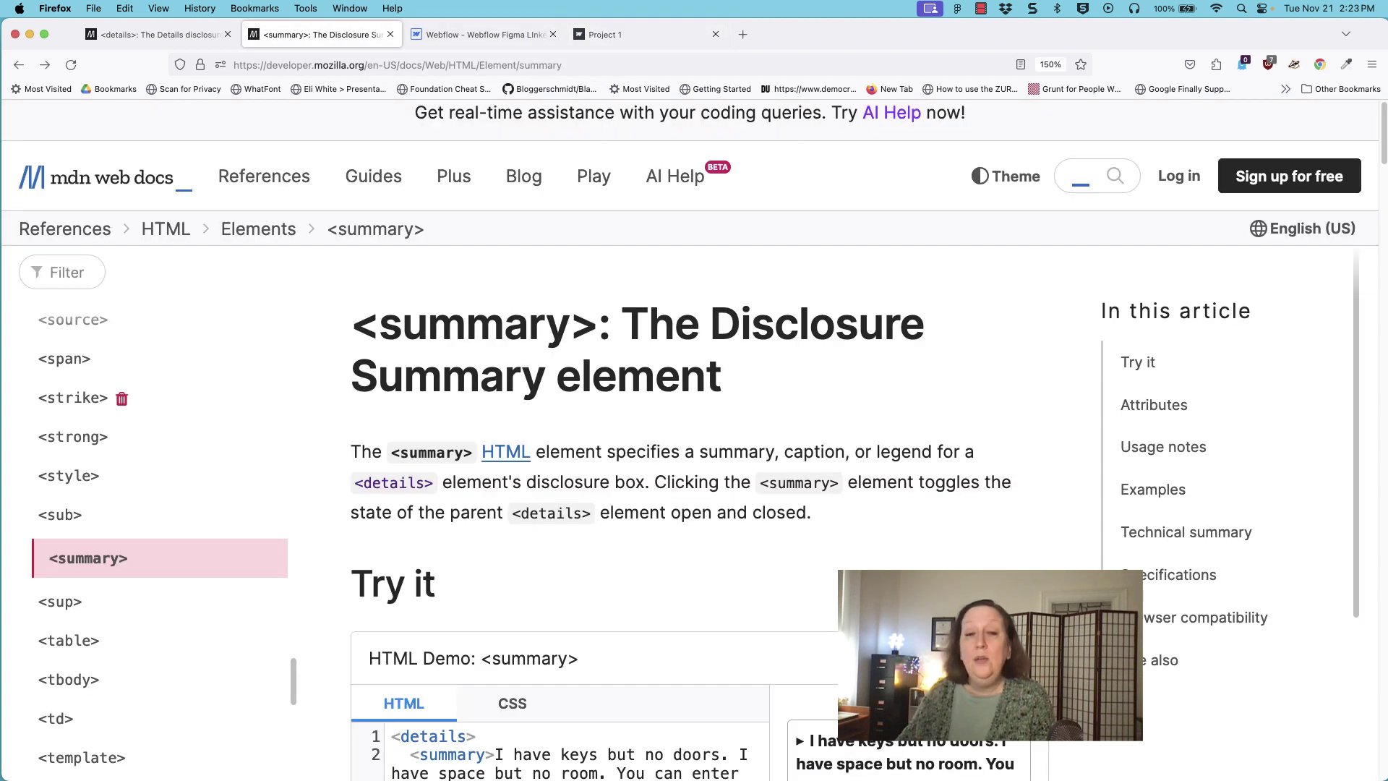
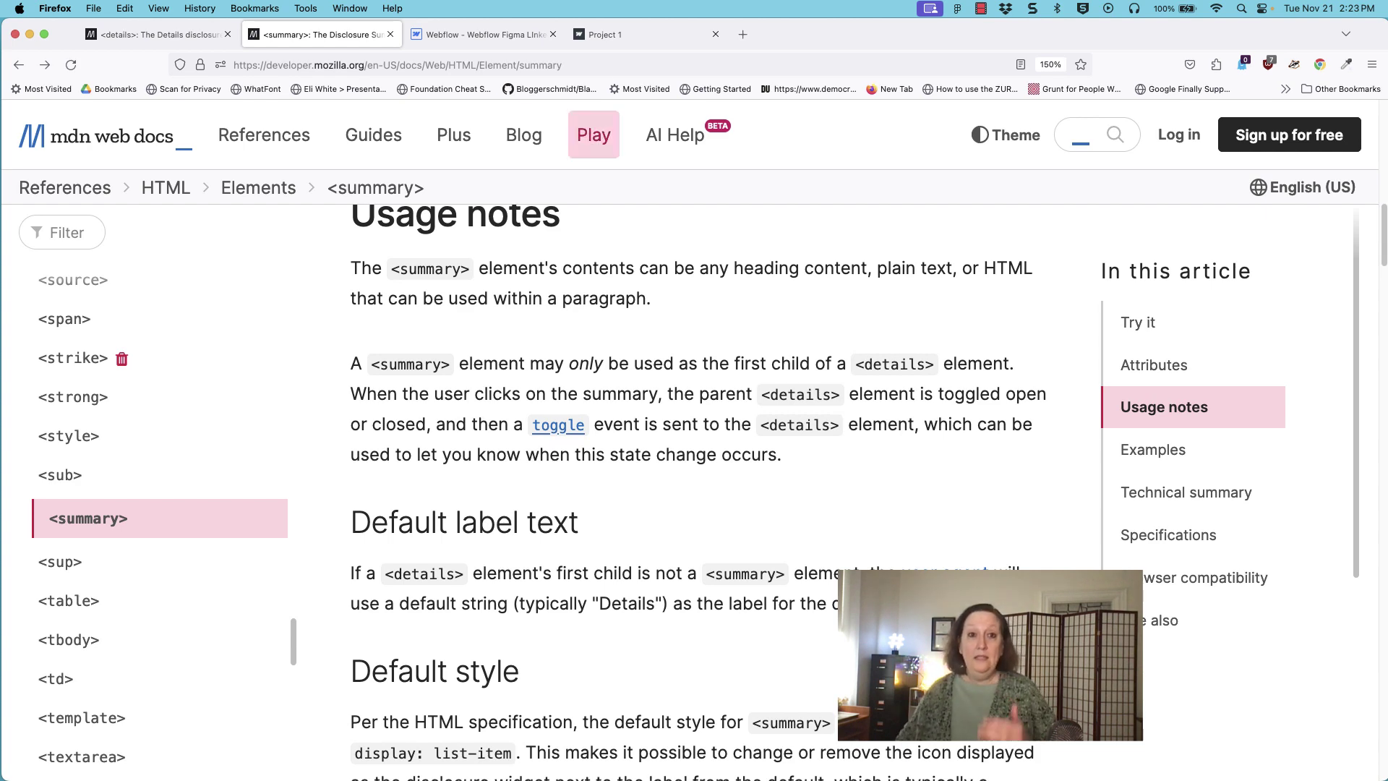
click(483, 34)
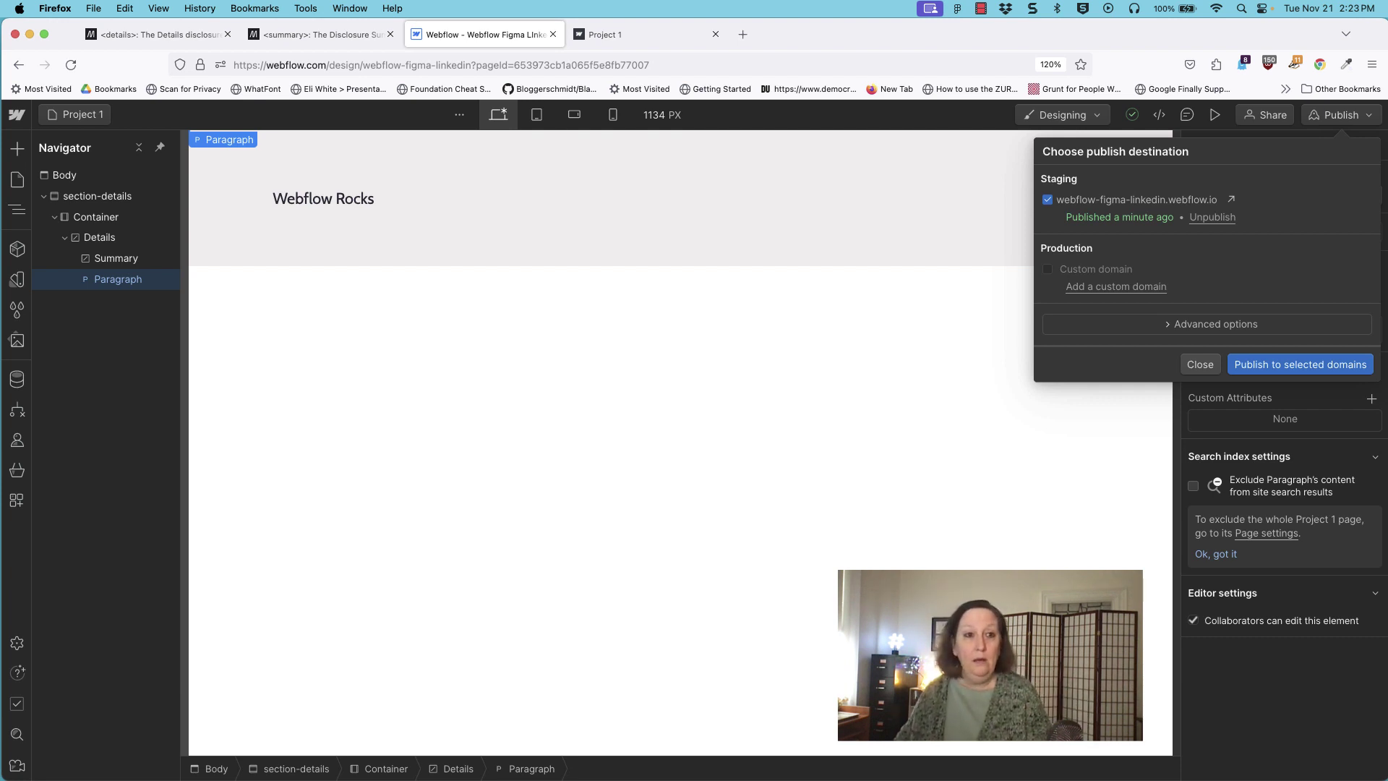
key(Escape)
drag(118, 279, 118, 249)
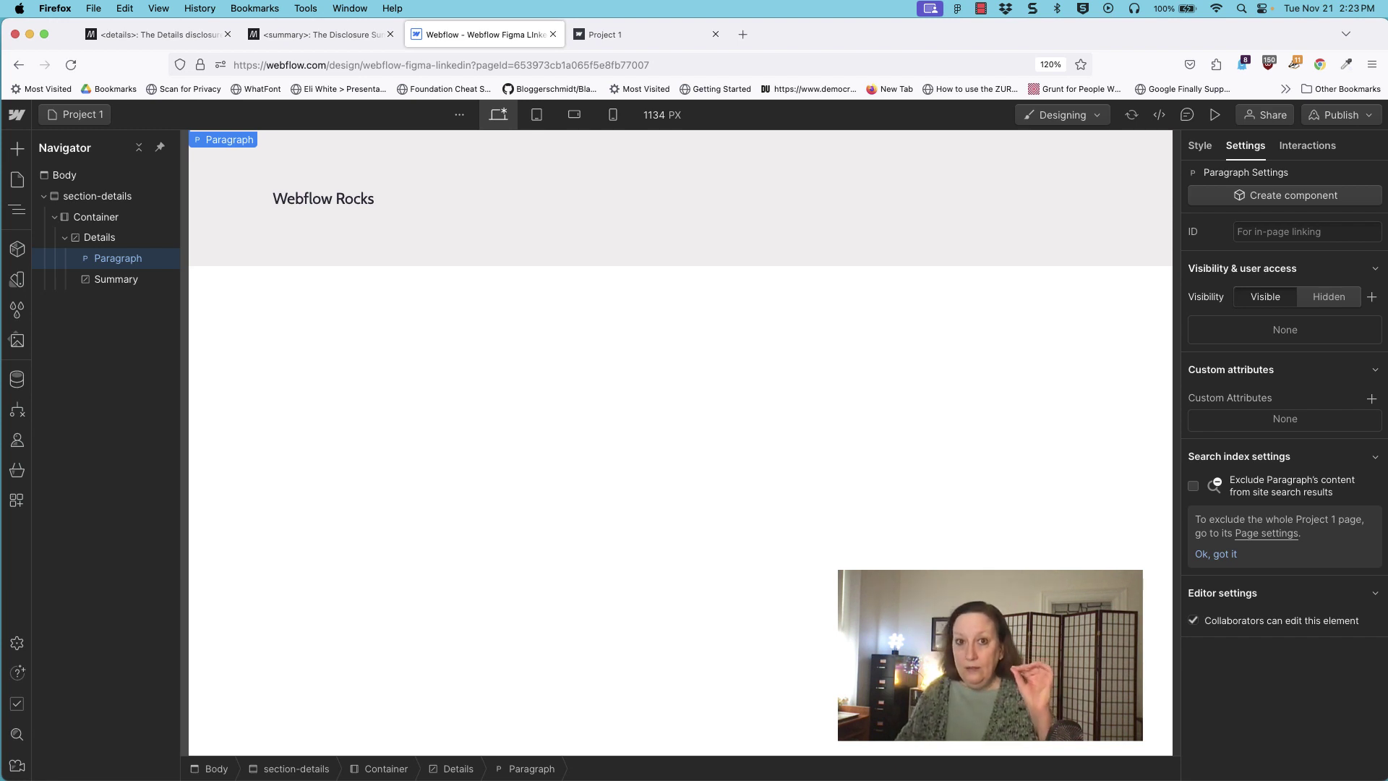
drag(115, 279, 115, 253)
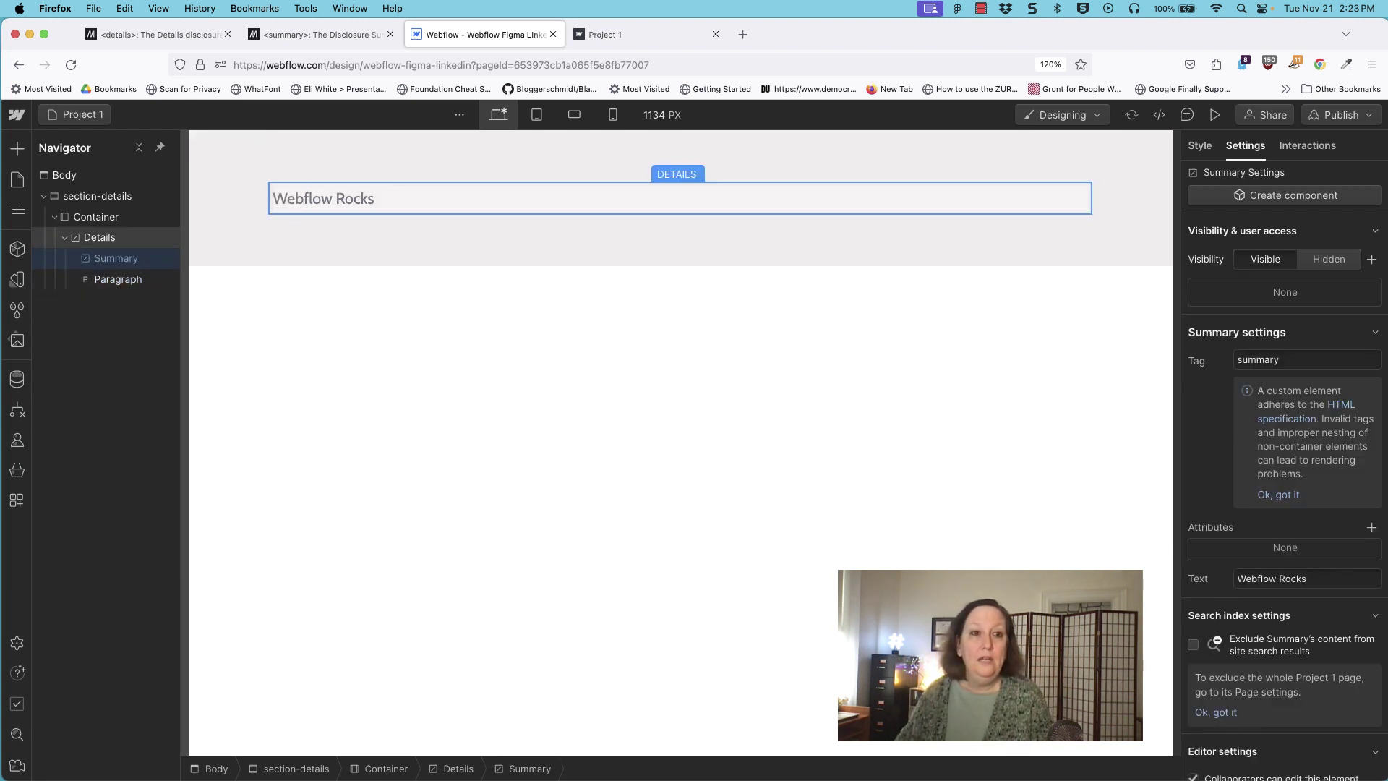
Review the default label text and default style notes on MDN's summary element page.
click(318, 34)
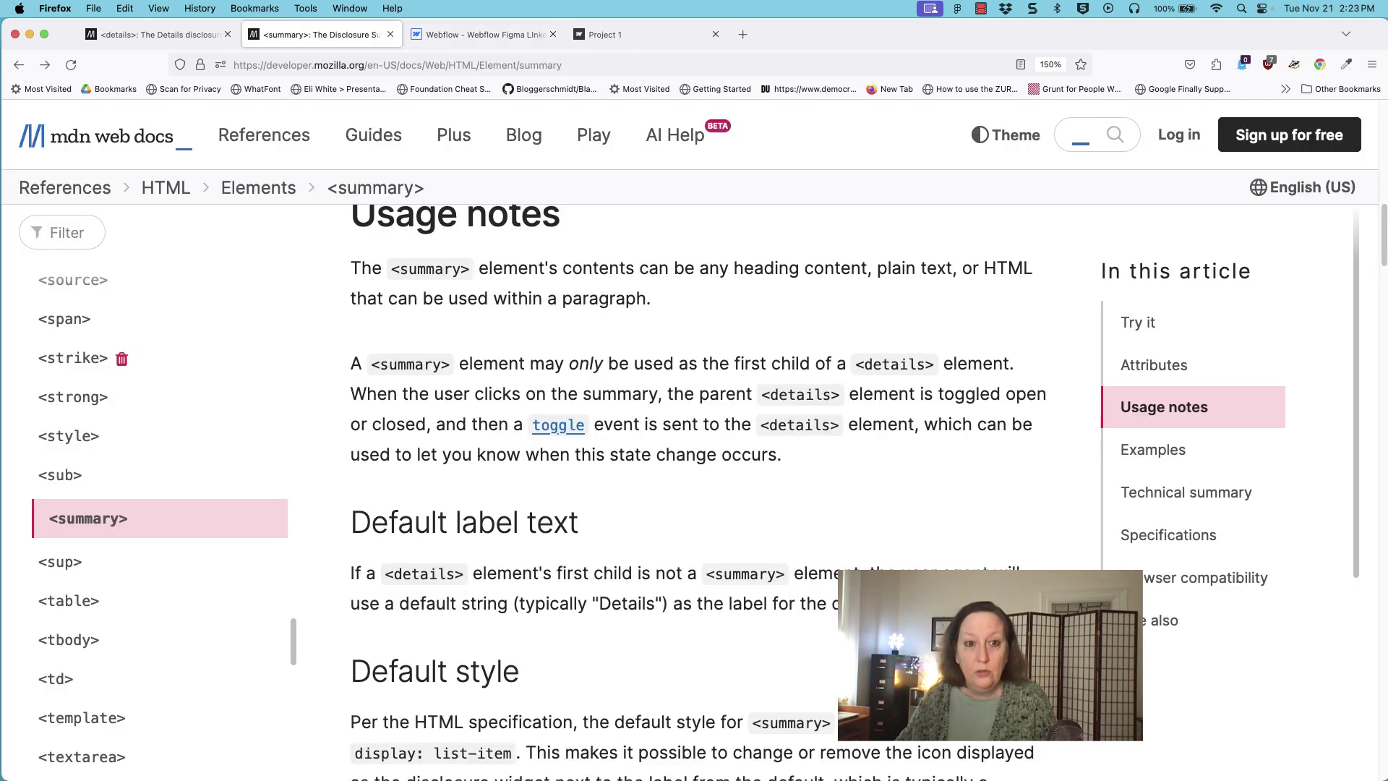
scroll(697, 492, down, 5)
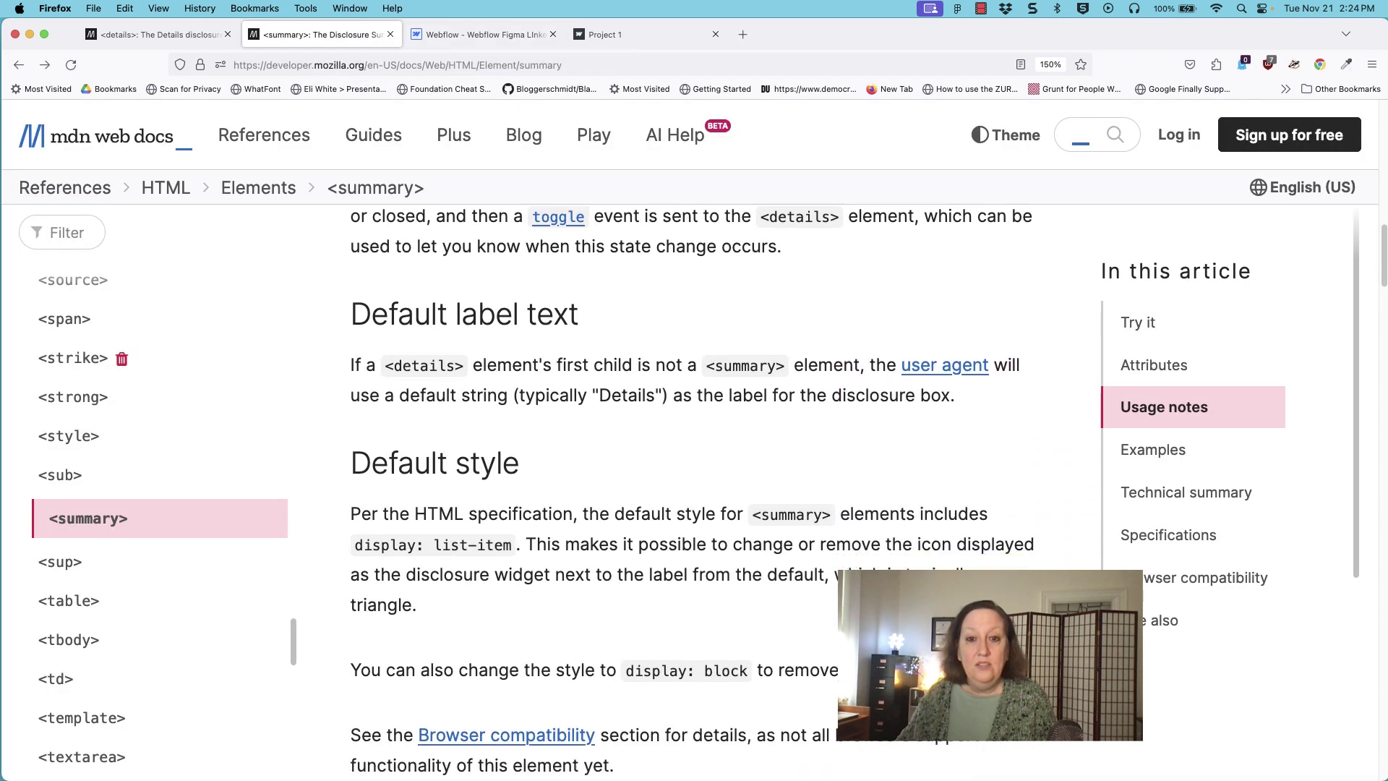
scroll(692, 492, down, 2)
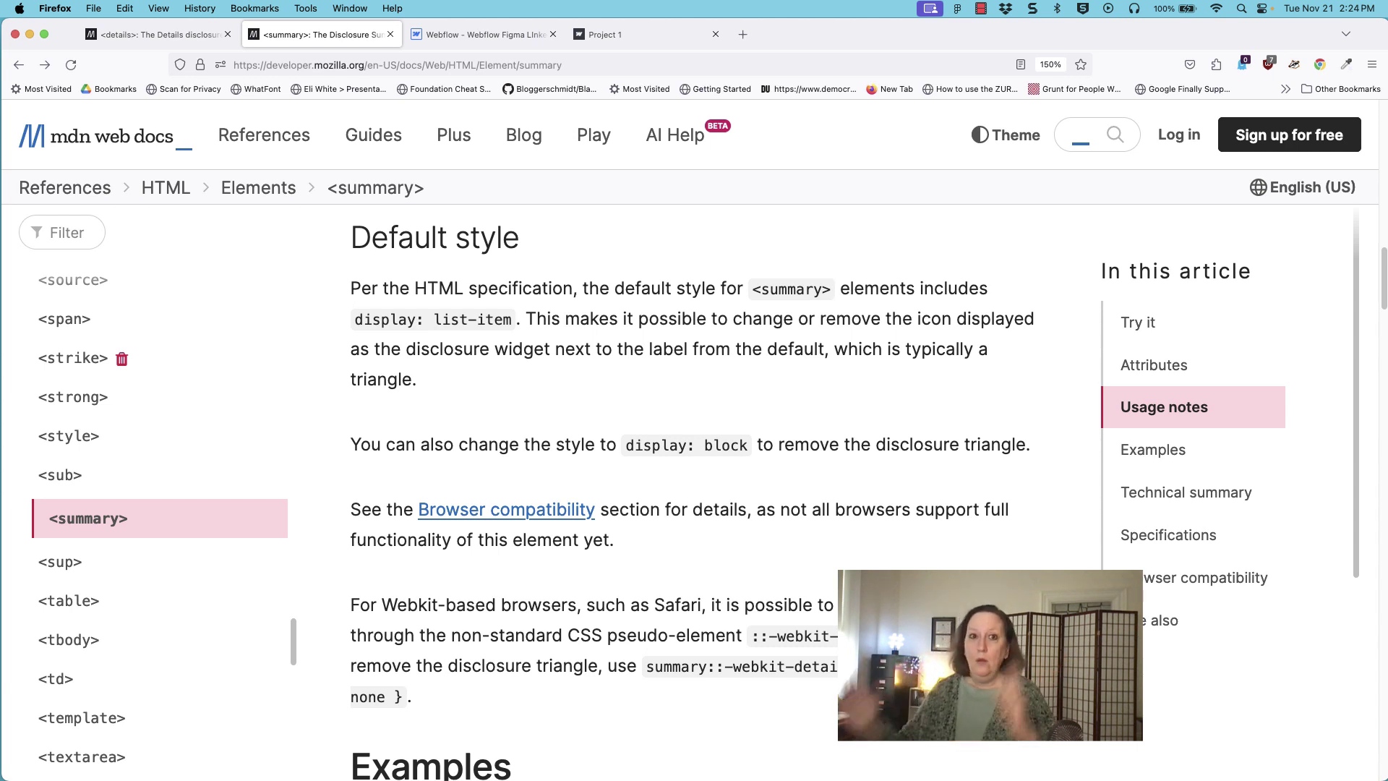
Switch back to the Webflow designer and give the Summary element a custom attribute named style with the value "display: list-item;".
click(482, 34)
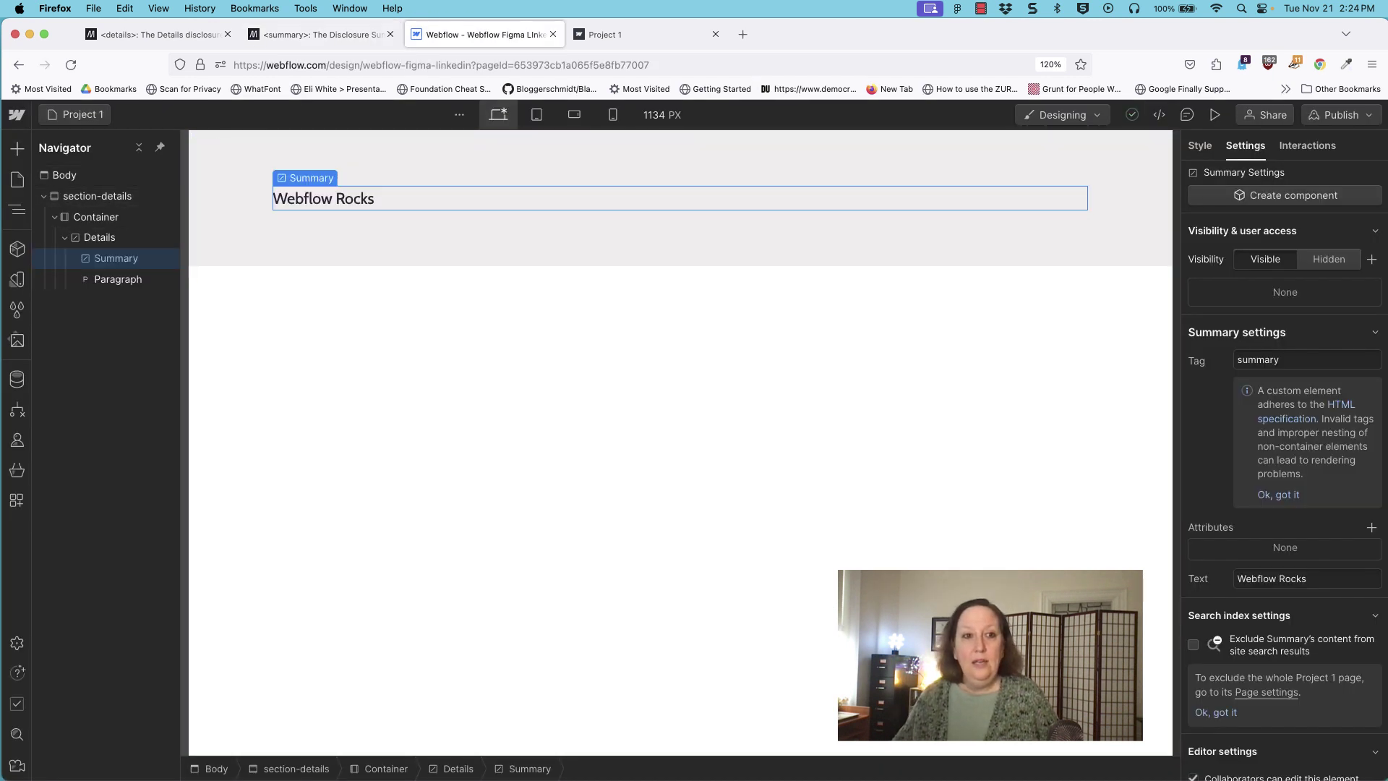
click(1199, 145)
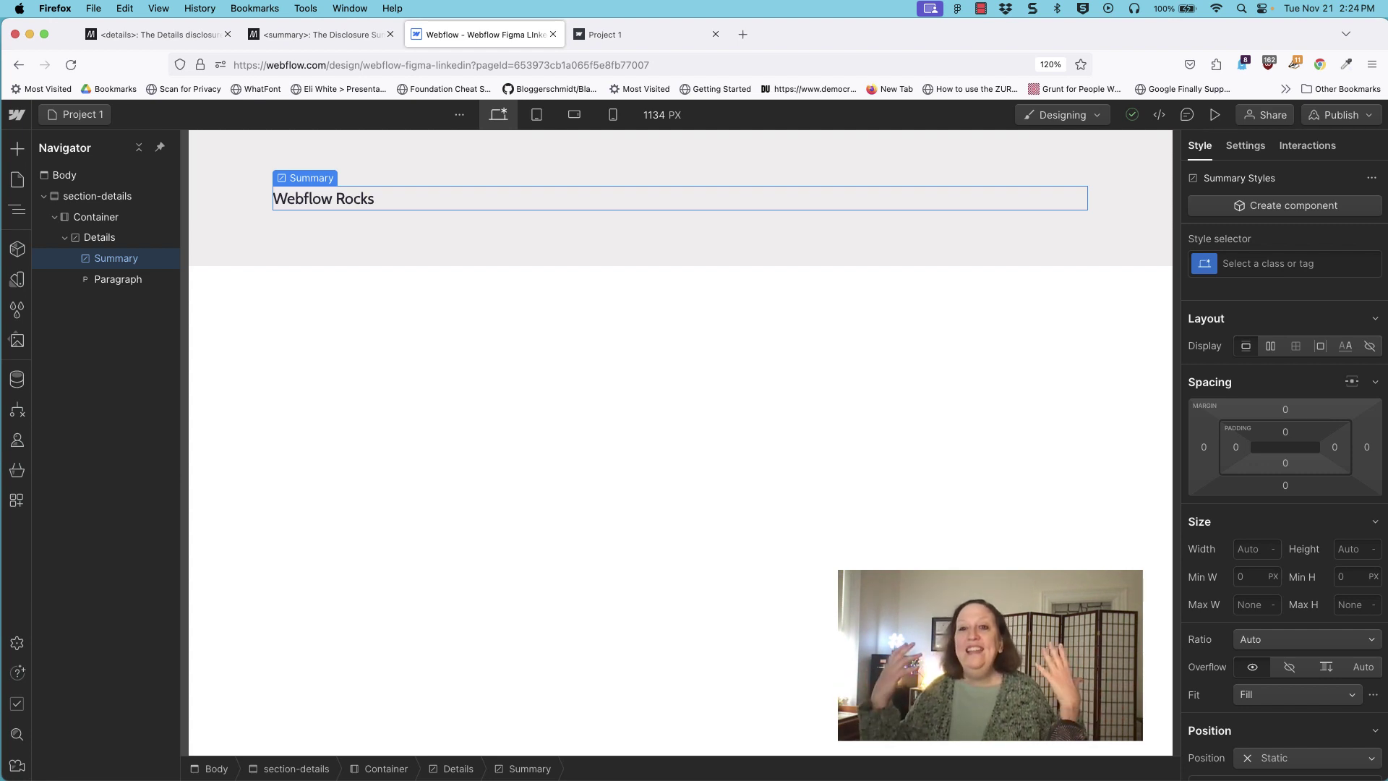
key(d)
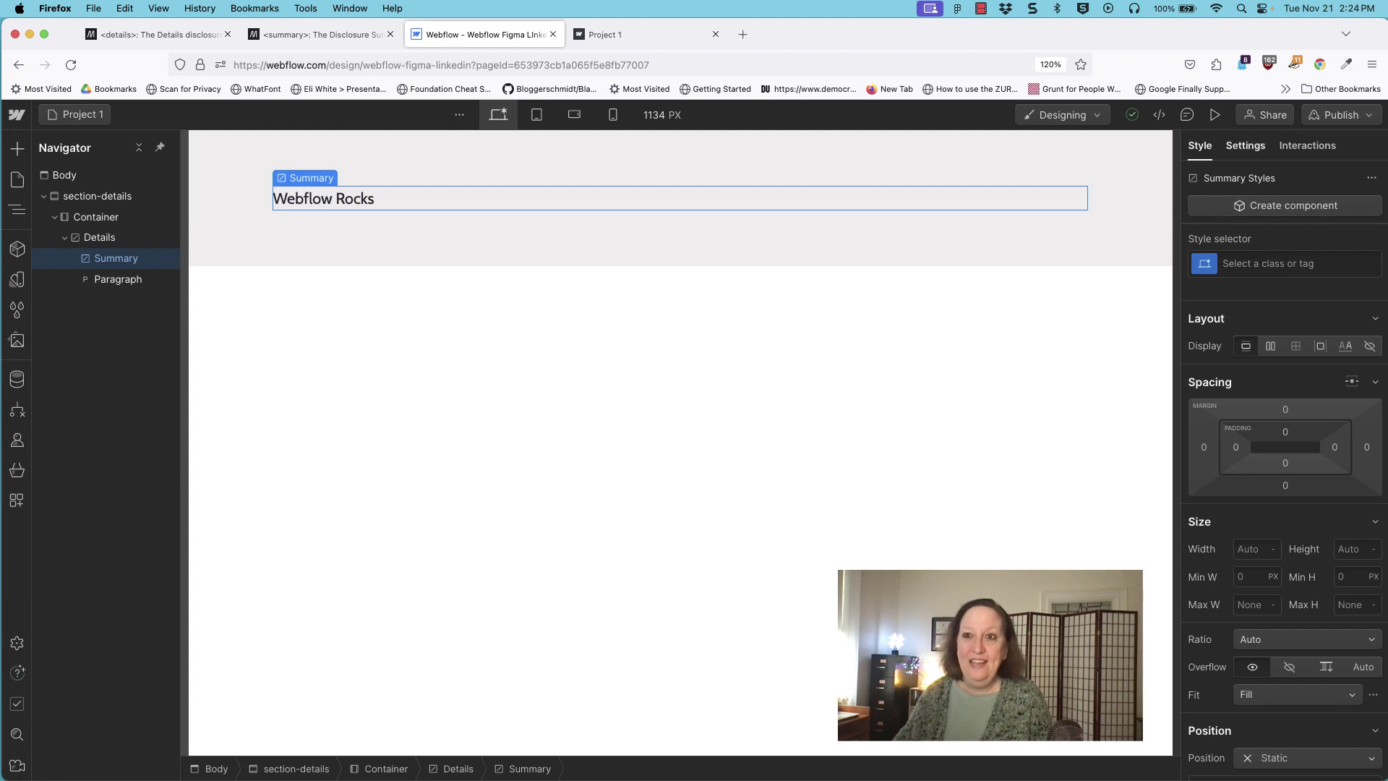
scroll(1284, 470, down, 1)
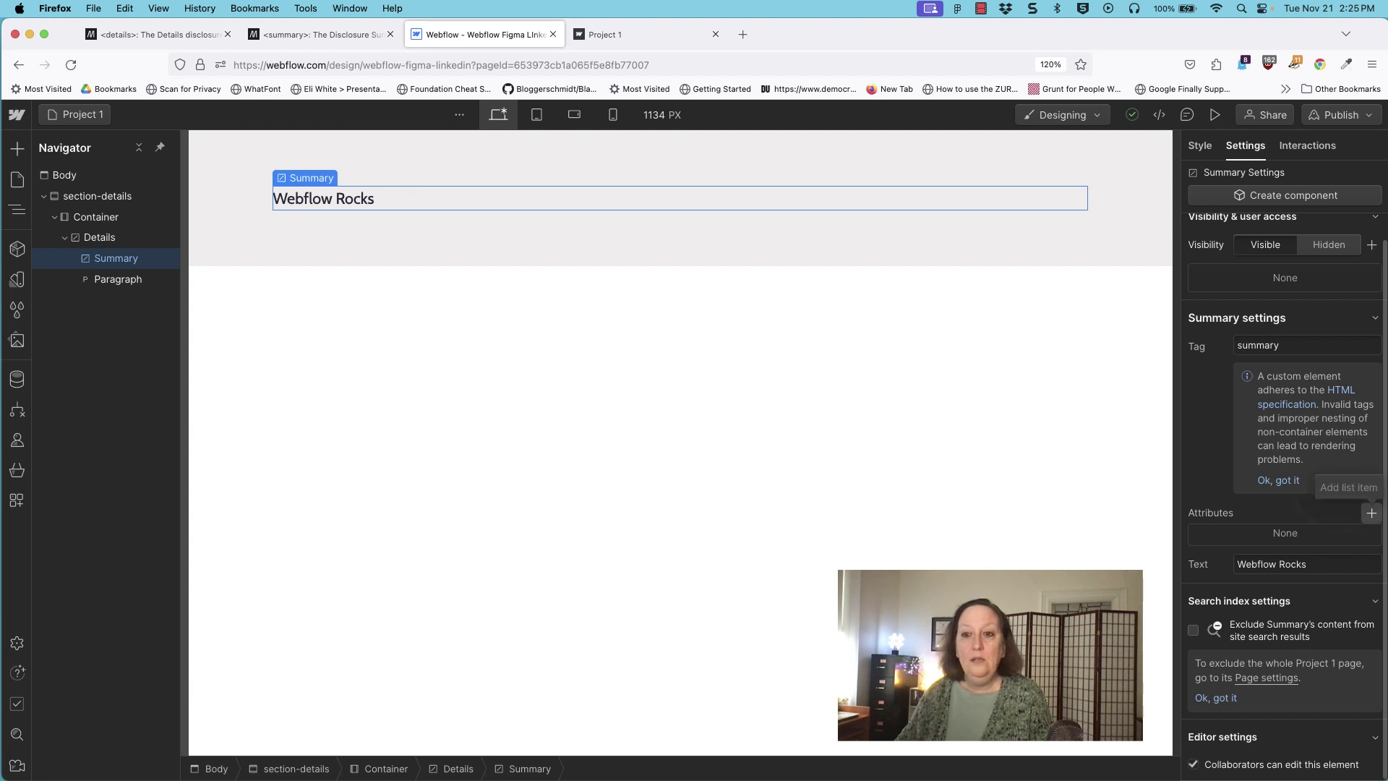
click(1371, 512)
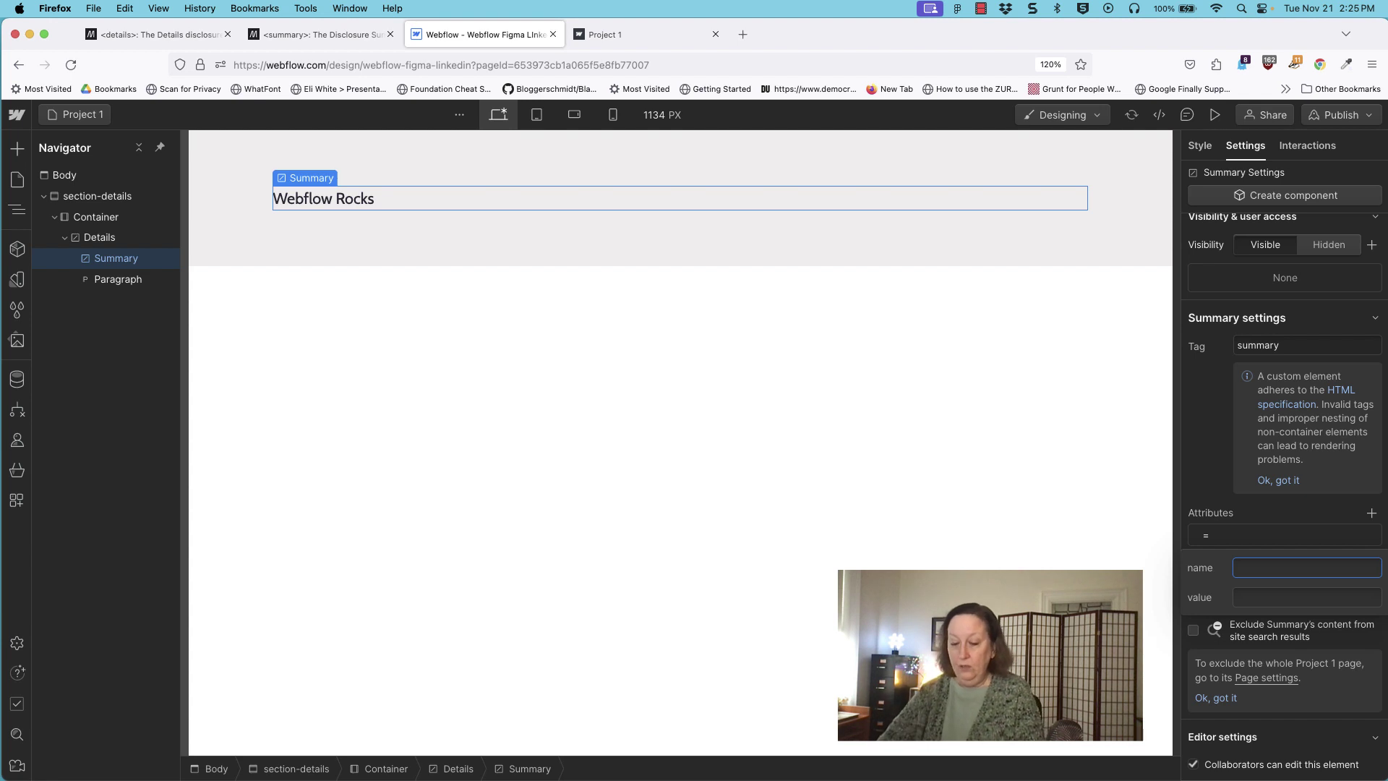
text(st)
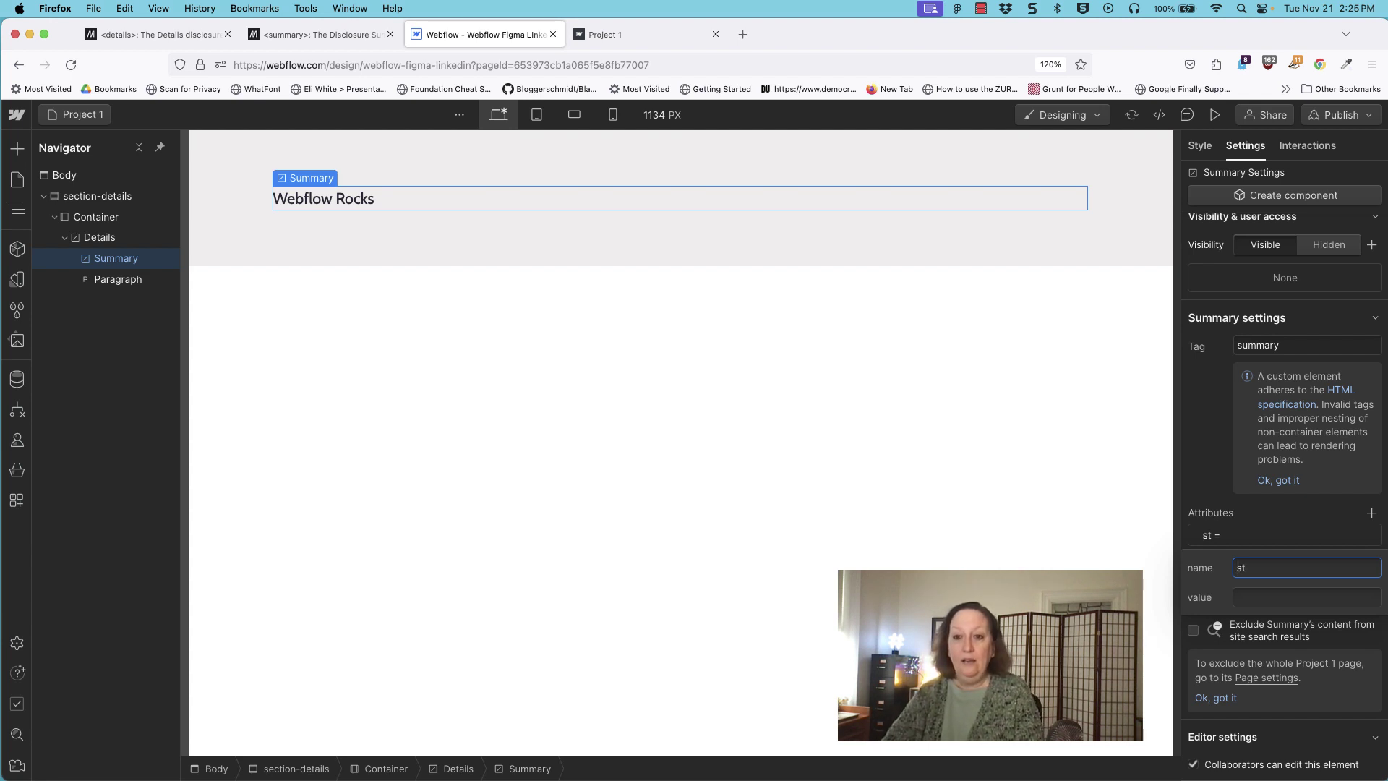
text(yle)
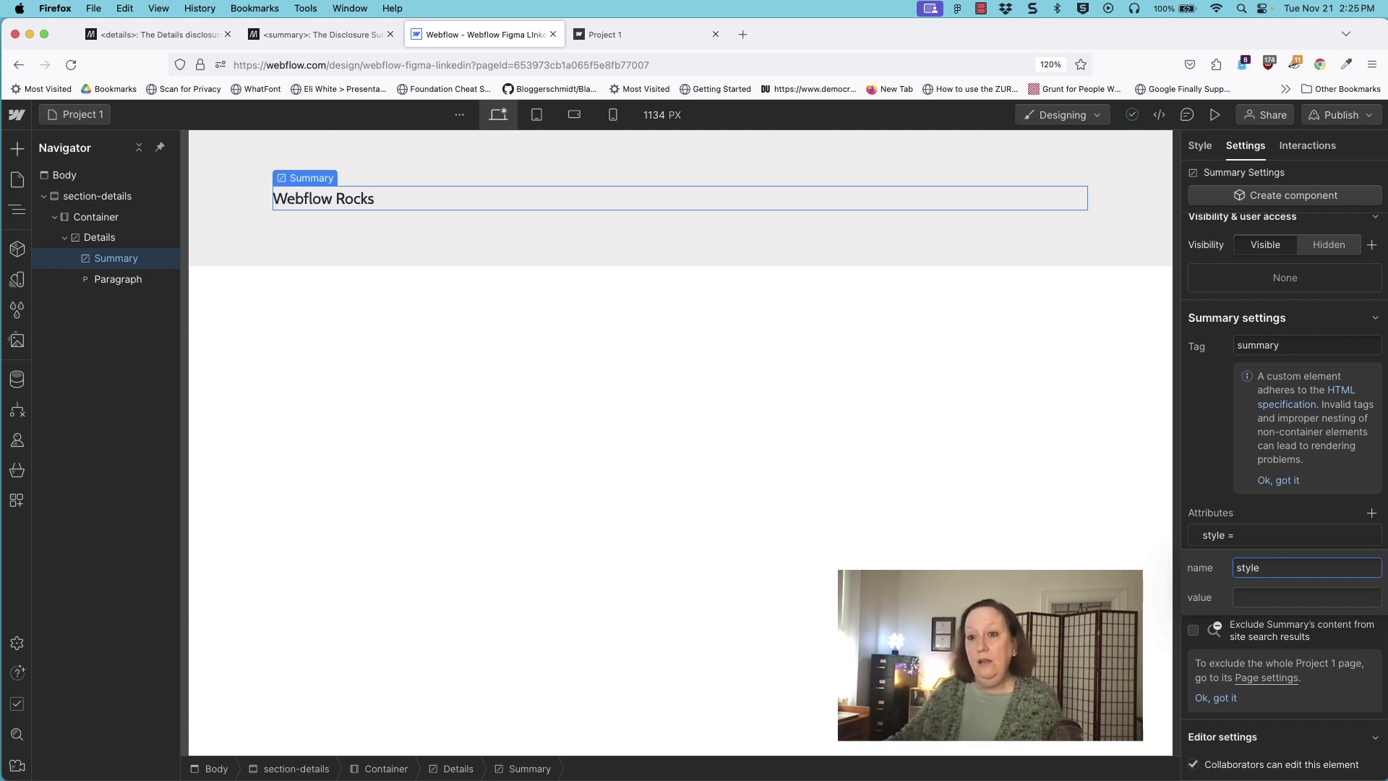
key(Tab)
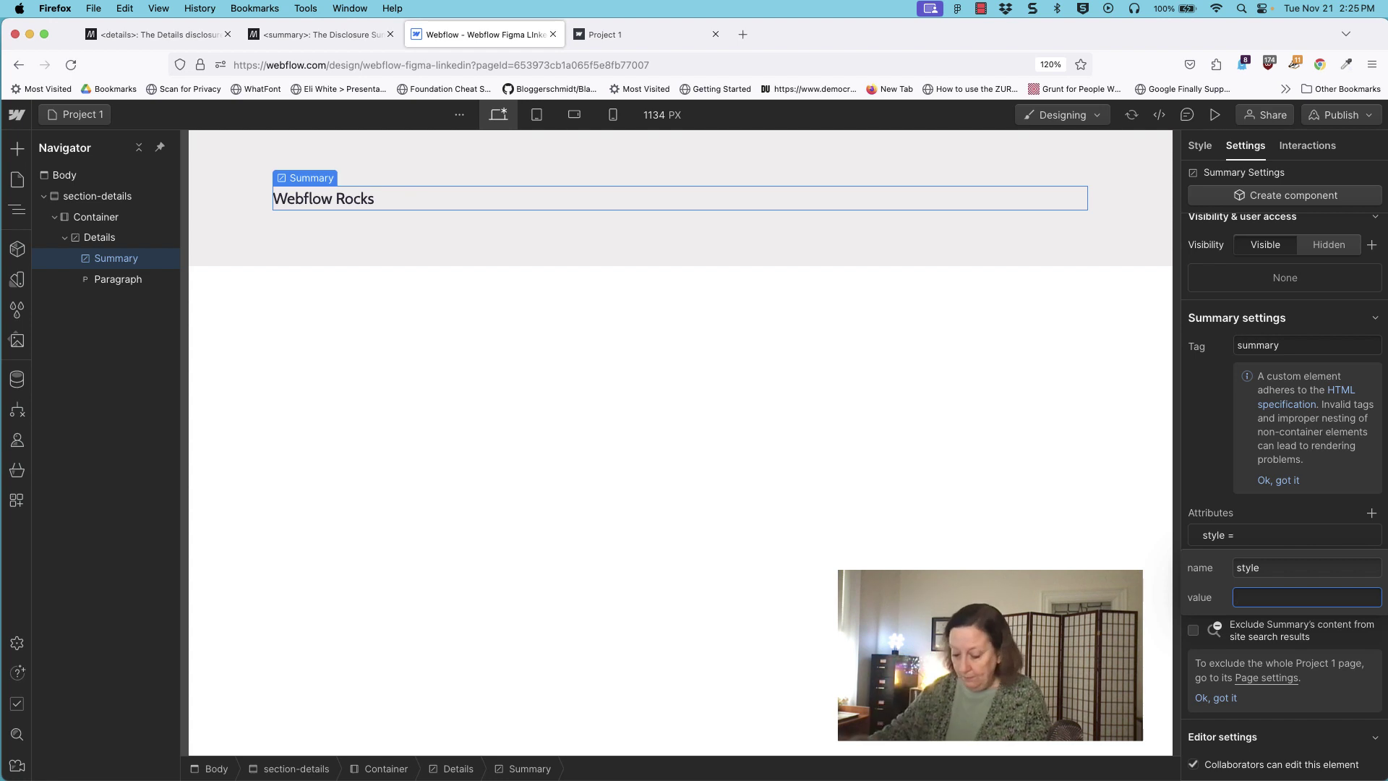
text(display: list-item;)
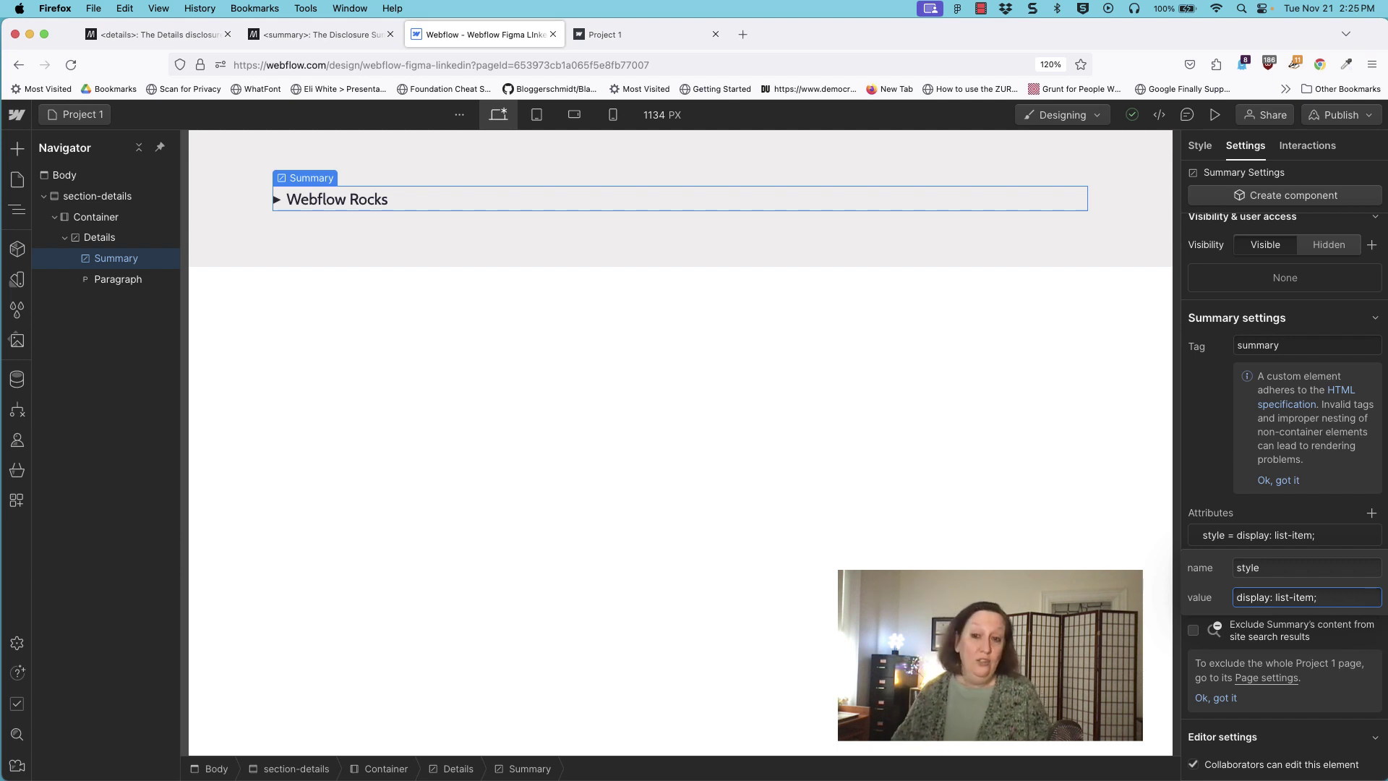
key(Return)
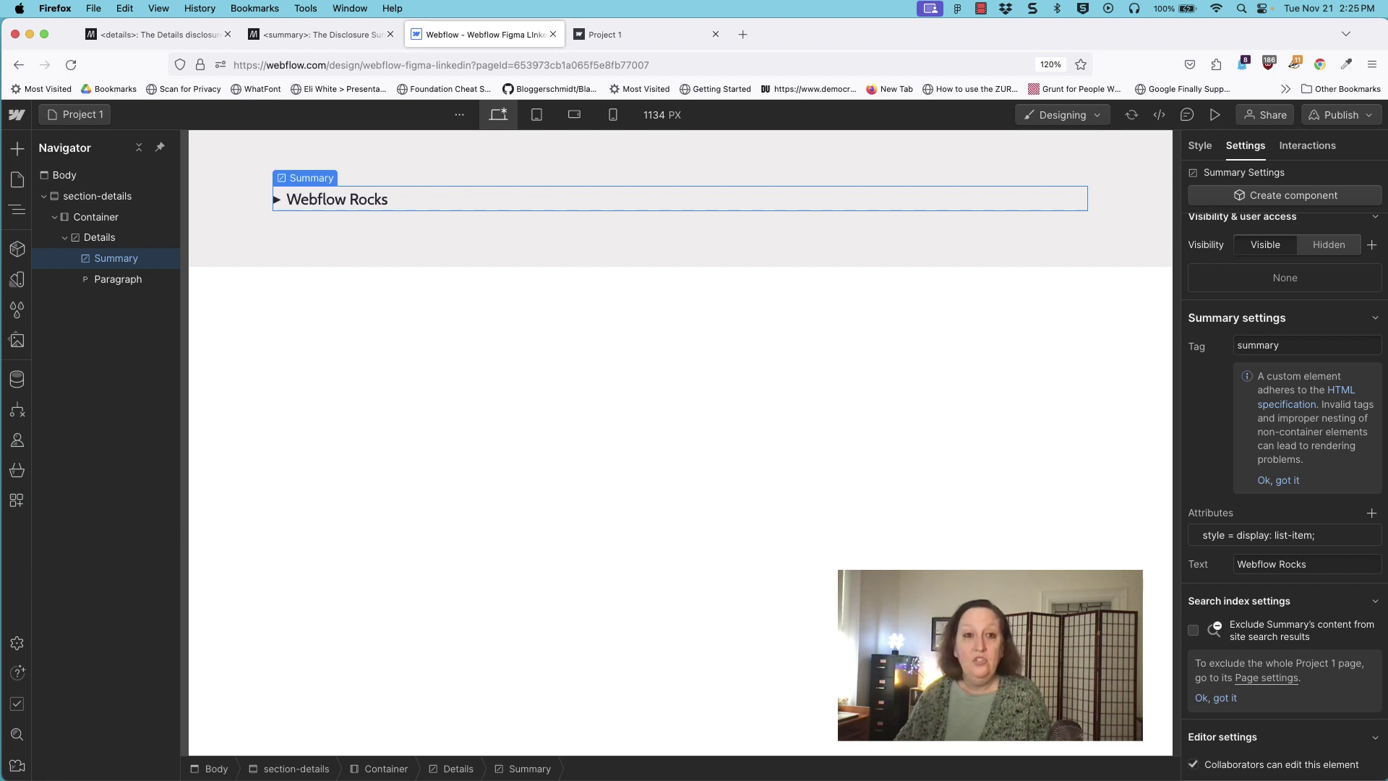
Republish to the staging domain, reload the live Project 1 page, and toggle the "Webflow Rocks" disclosure to test it.
click(1341, 115)
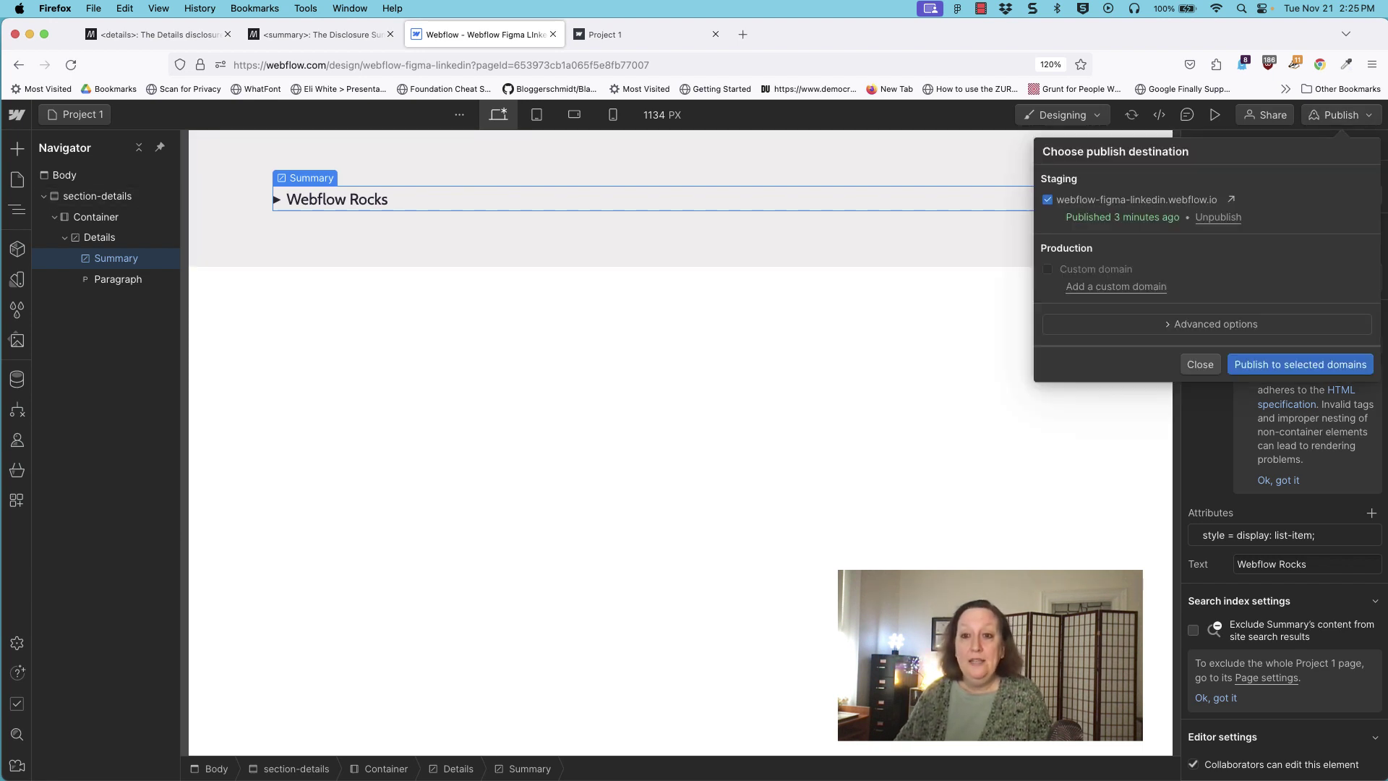
click(1299, 364)
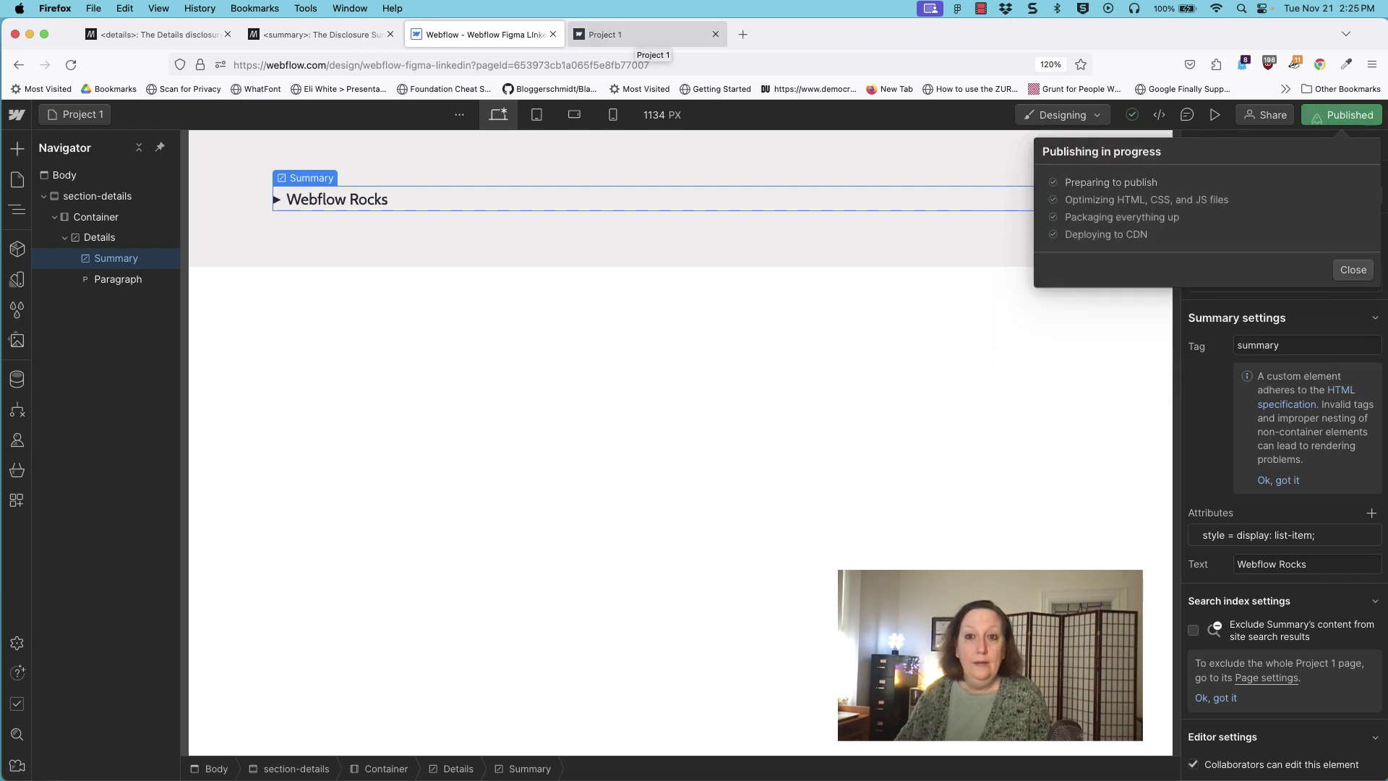
click(644, 34)
click(71, 64)
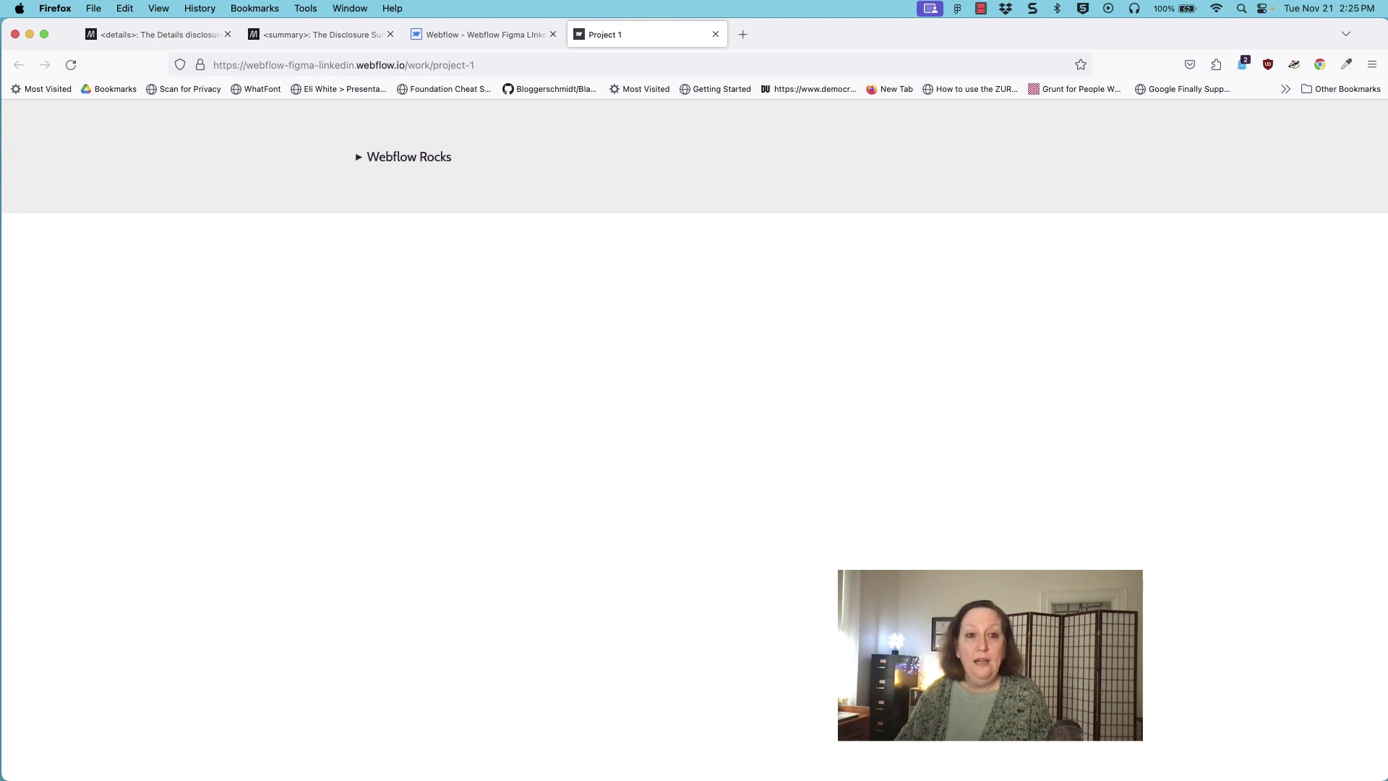
click(402, 156)
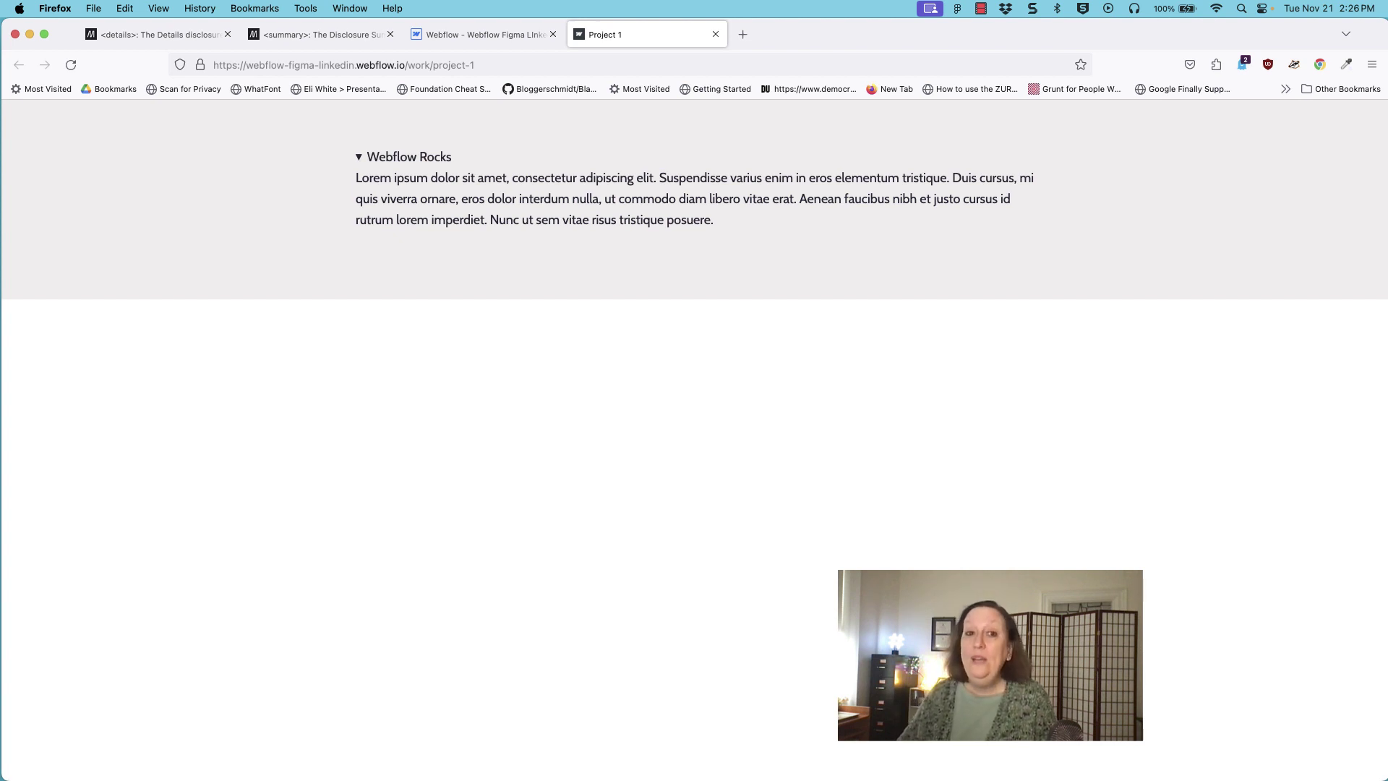
key(space)
Switch back to the Webflow designer and paste a copy of the Details element with its contents into the Container.
click(483, 34)
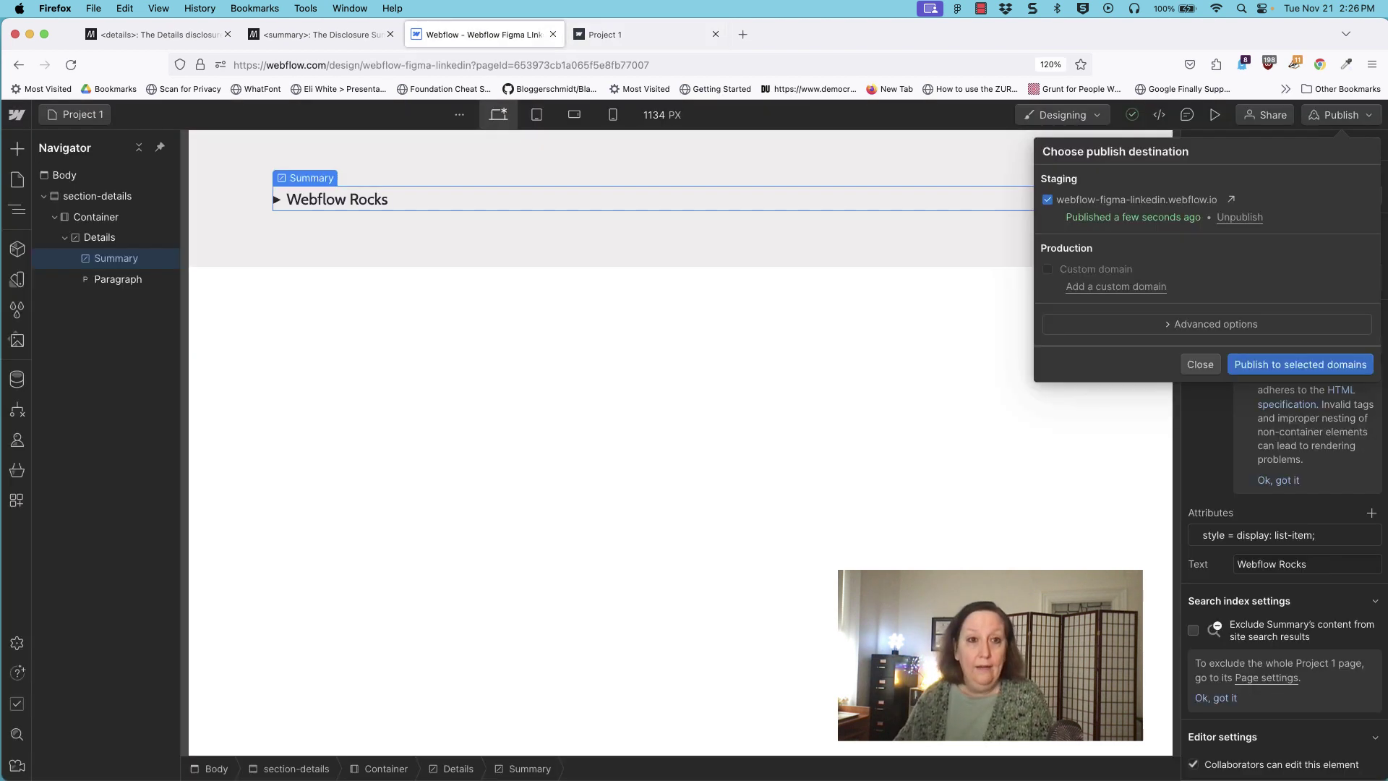
click(105, 237)
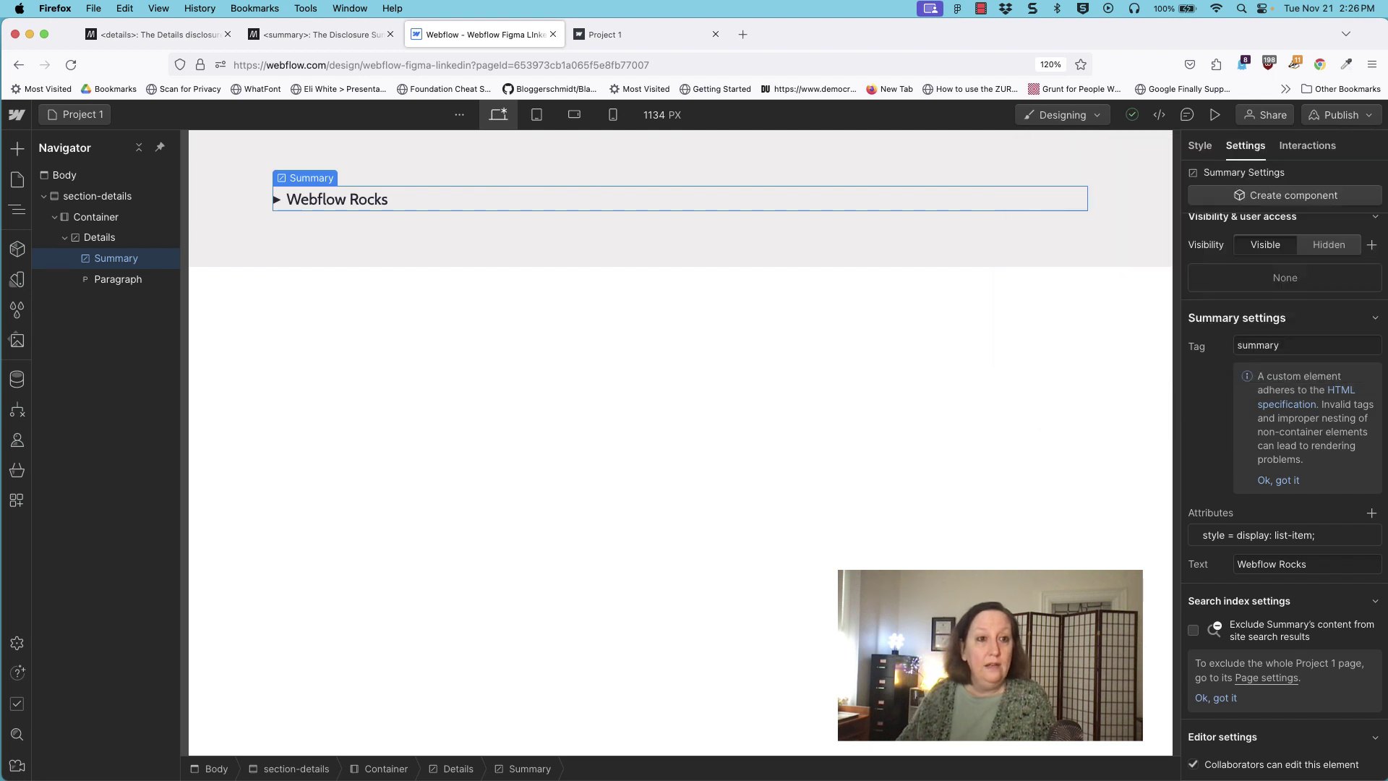
click(106, 237)
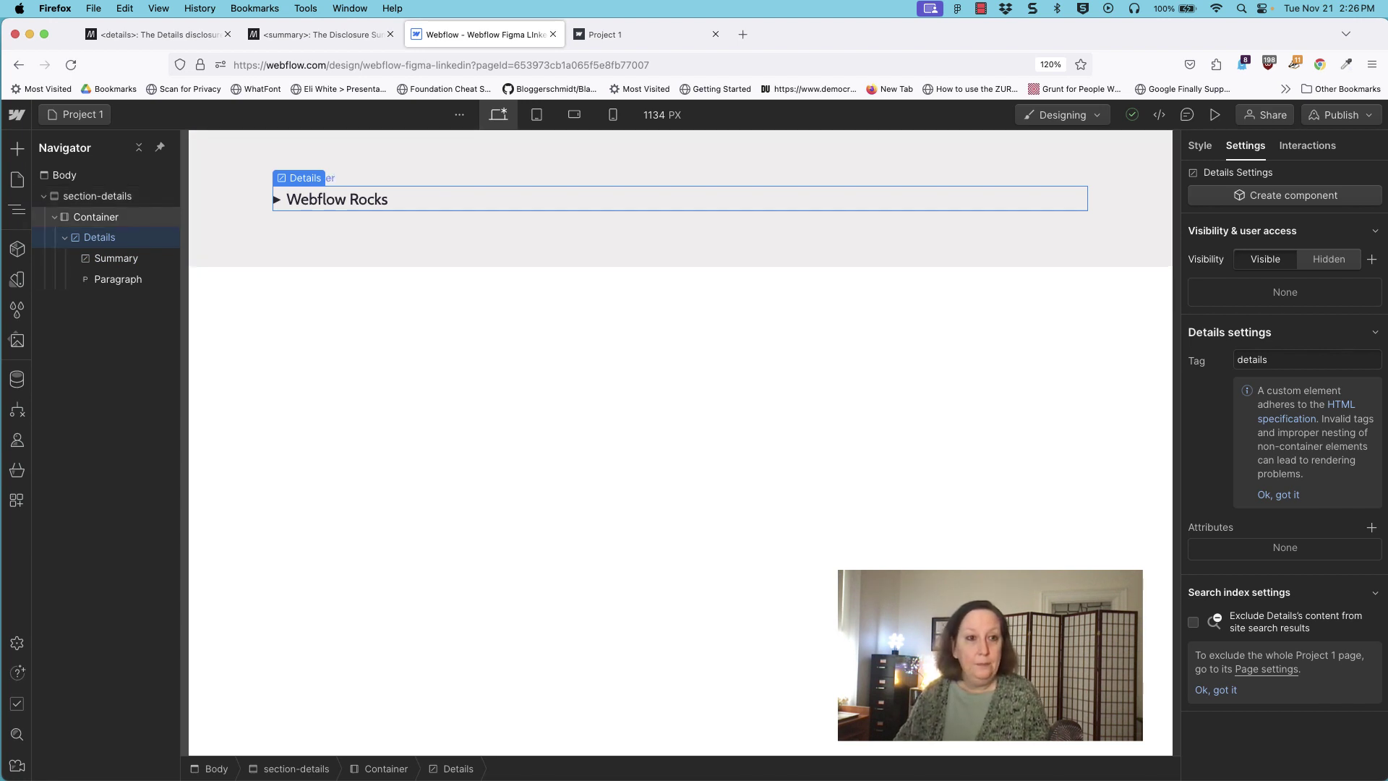
click(97, 217)
key(super+v)
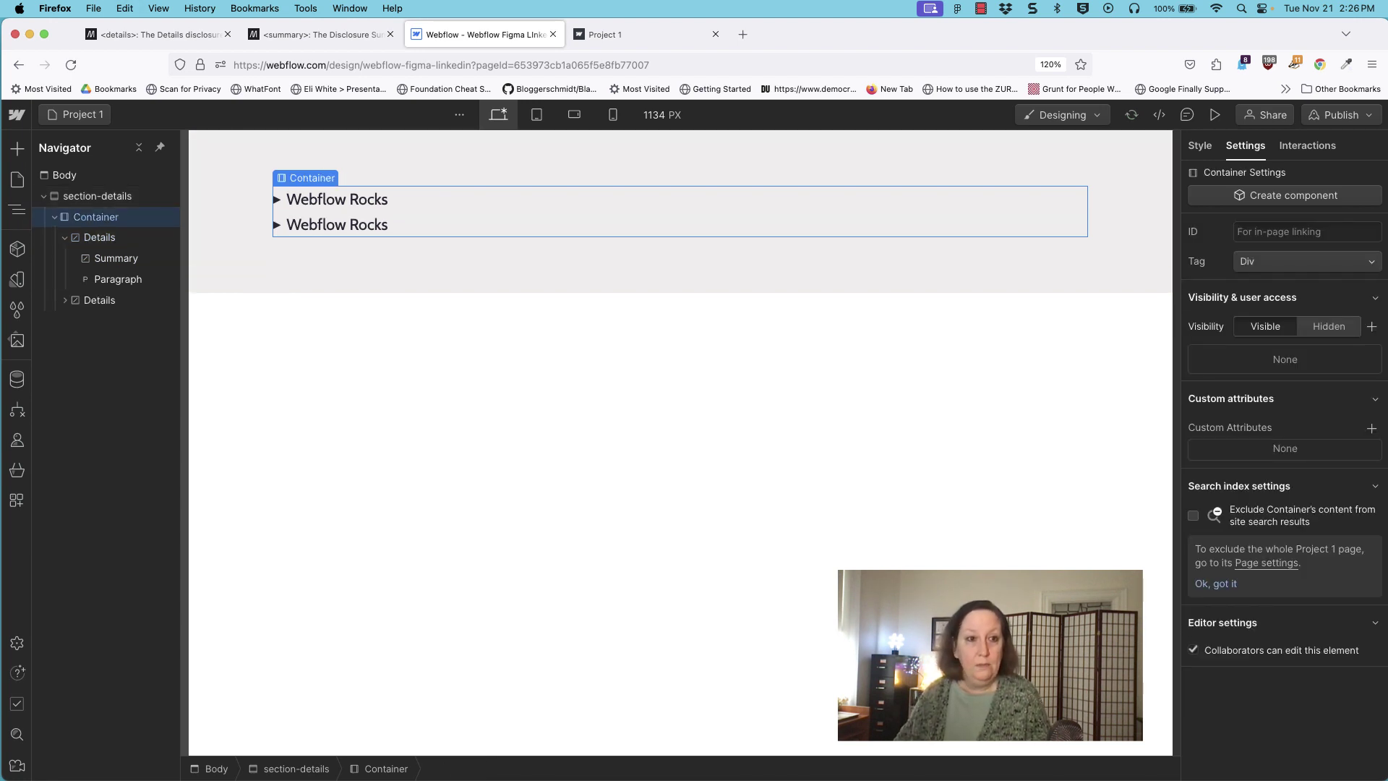
Expand the copied Details element and change its Summary text to "Webflow Rocks Harder".
click(65, 300)
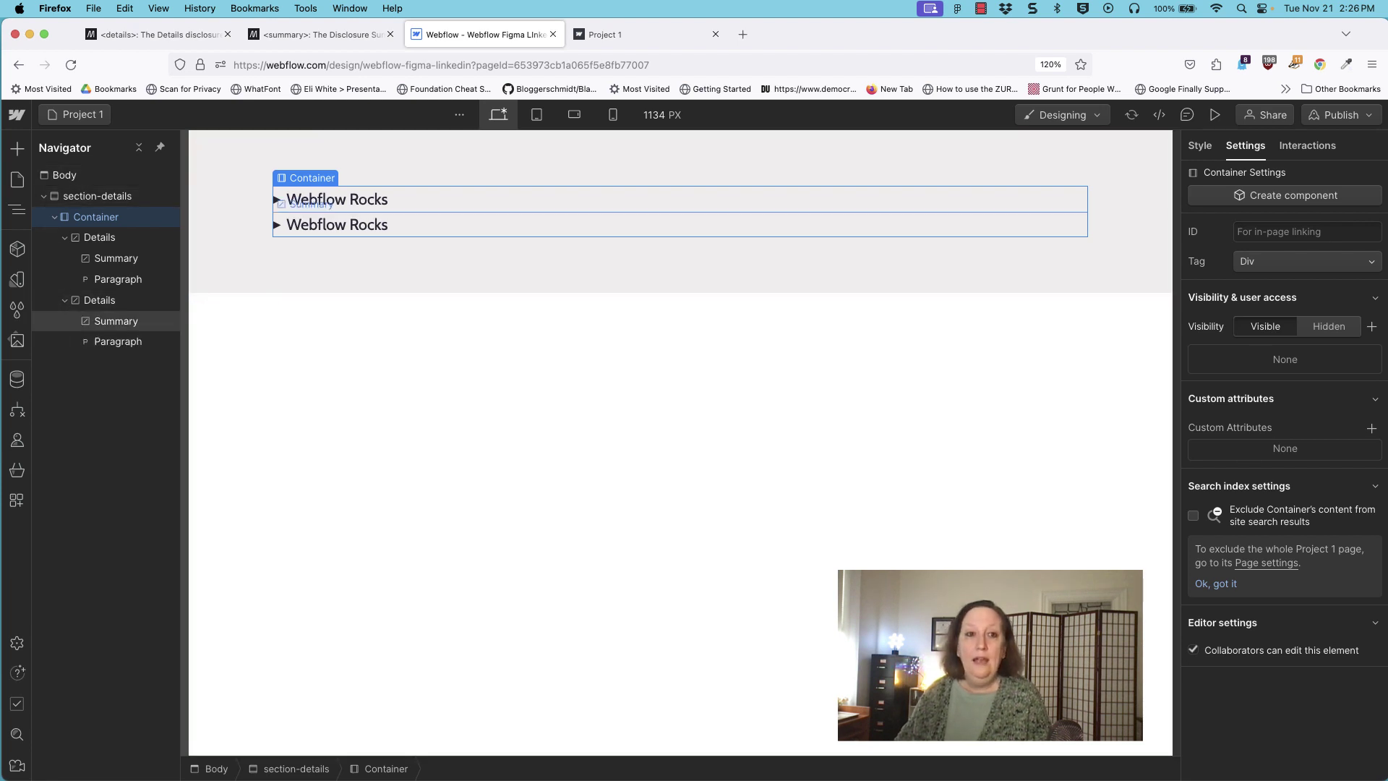
click(116, 321)
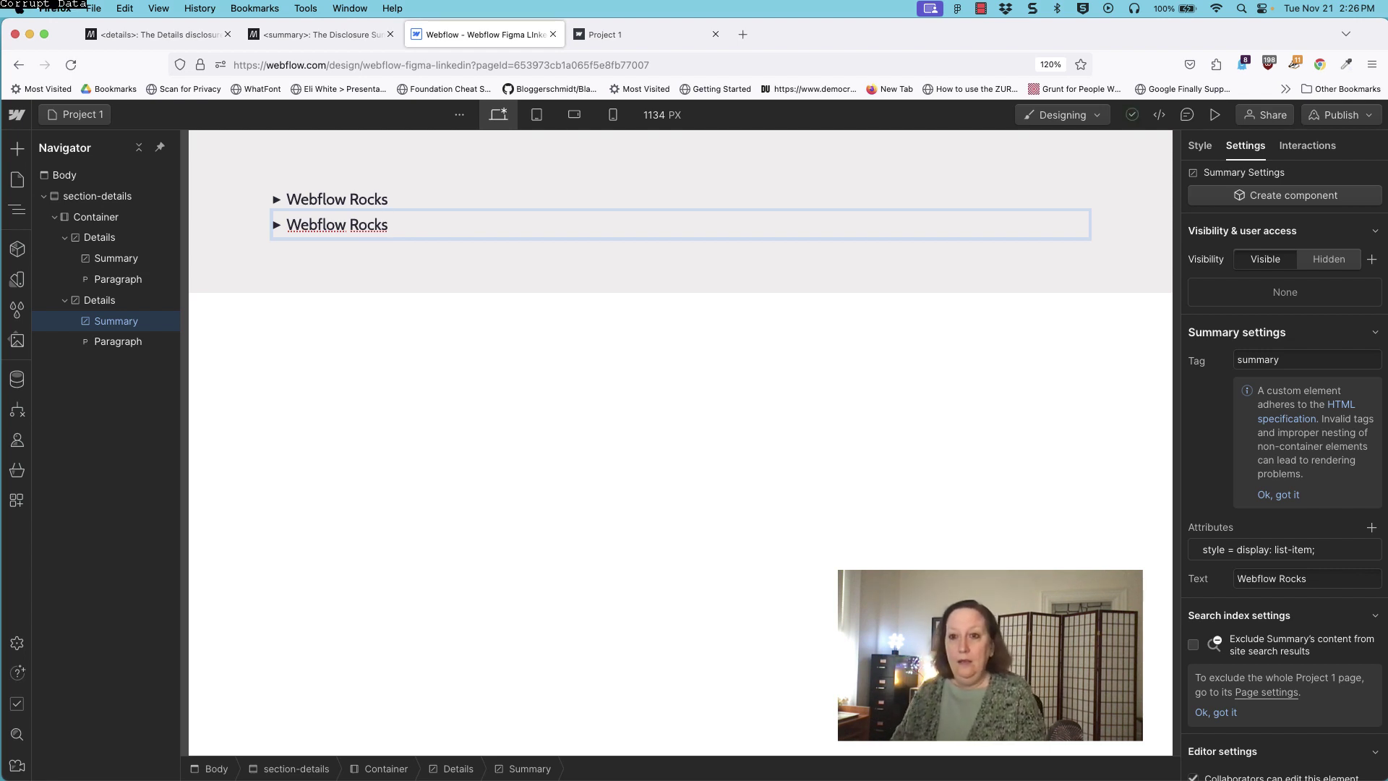
click(1306, 579)
click(1306, 578)
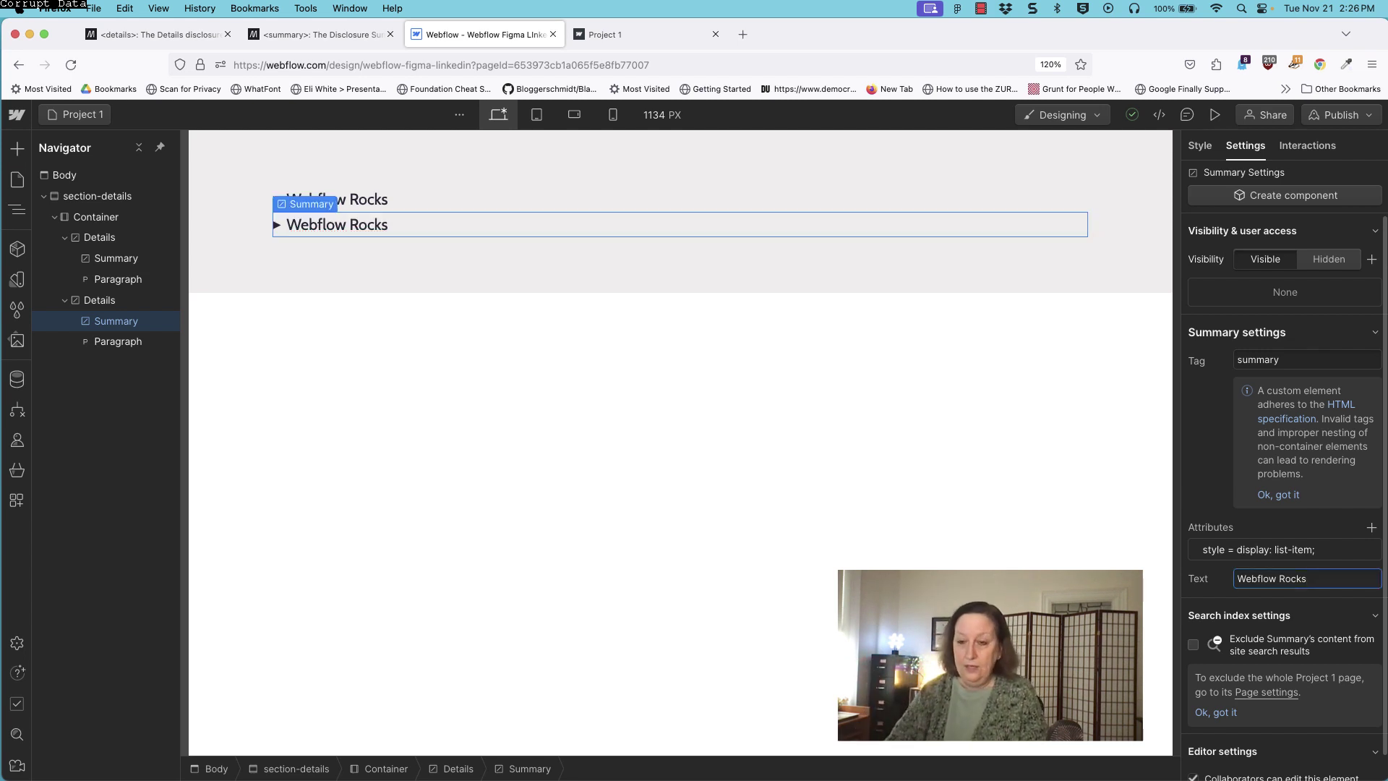
text(Harder)
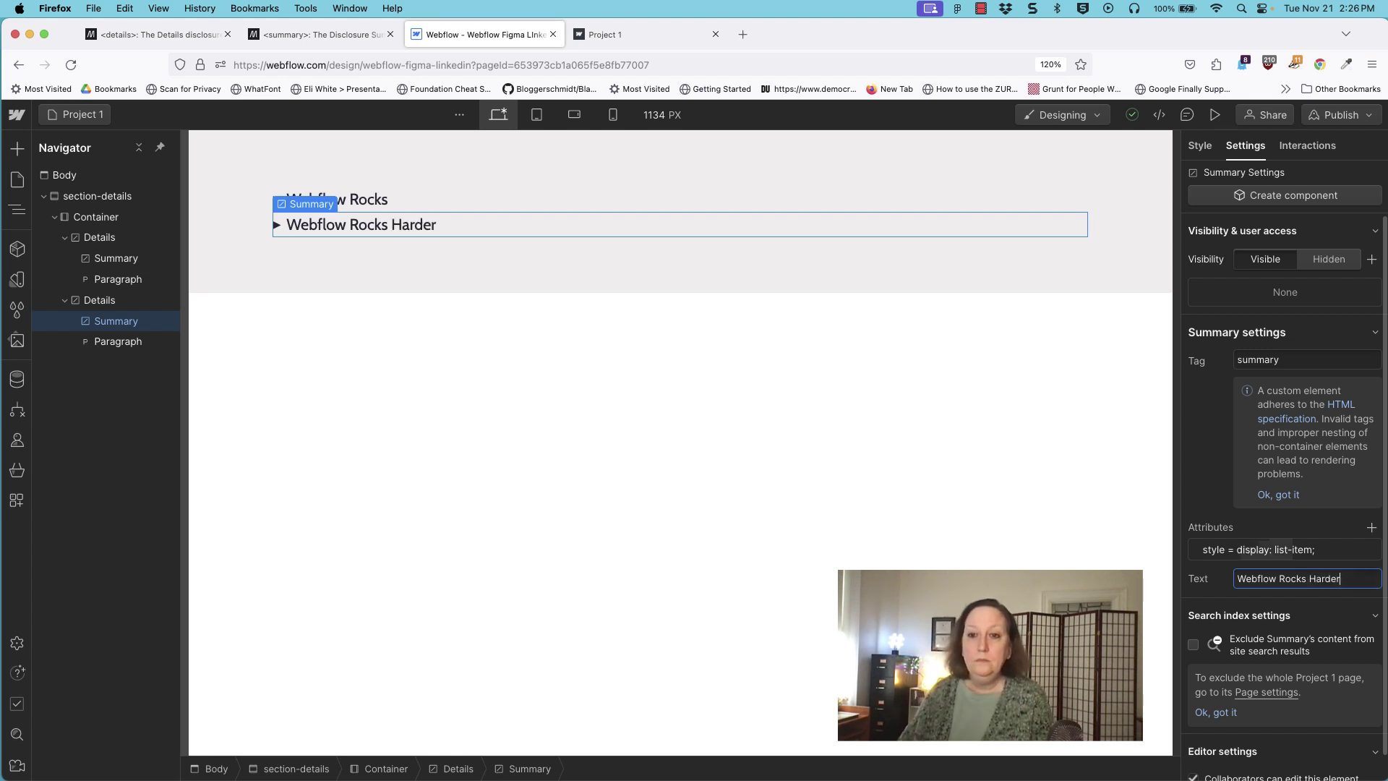
click(680, 434)
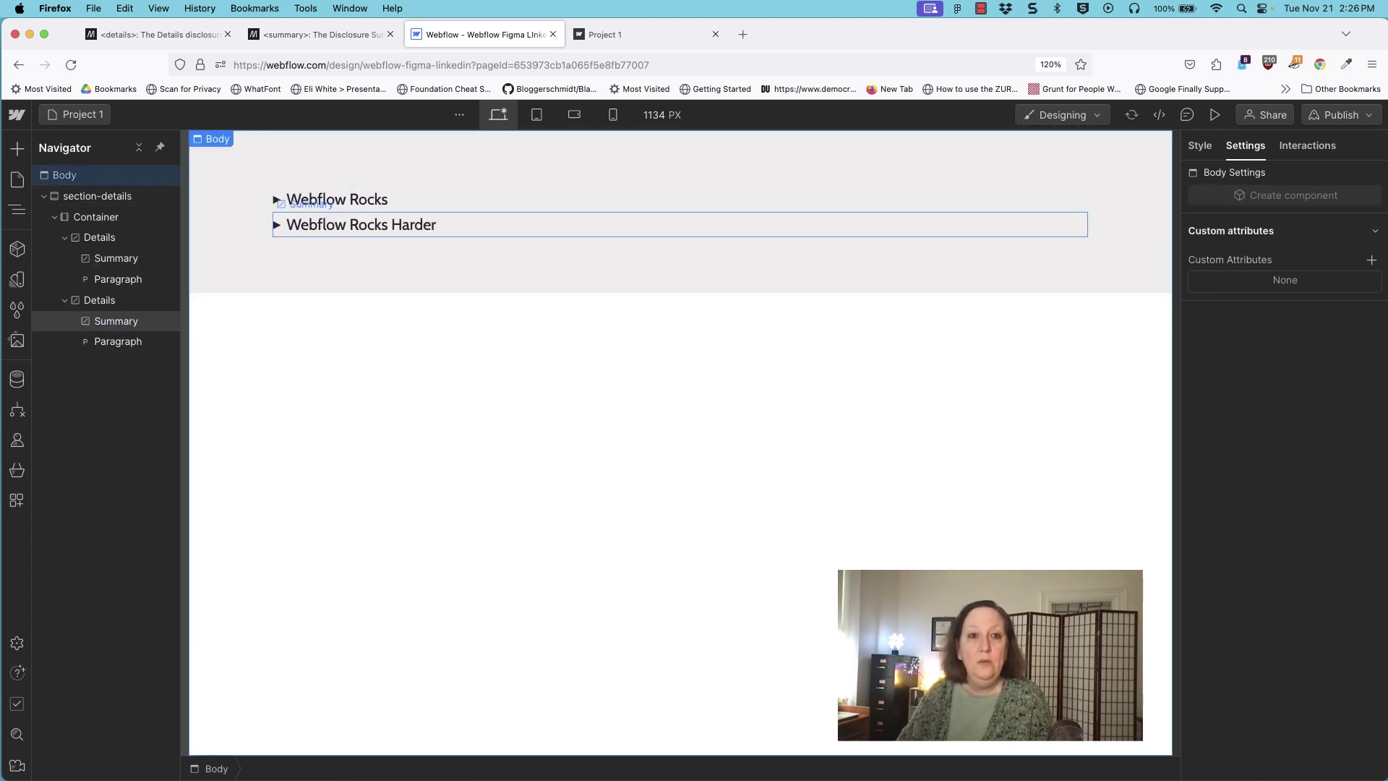
Select the "Webflow Rocks" Details element and read about the open attribute on MDN's details element page.
click(337, 199)
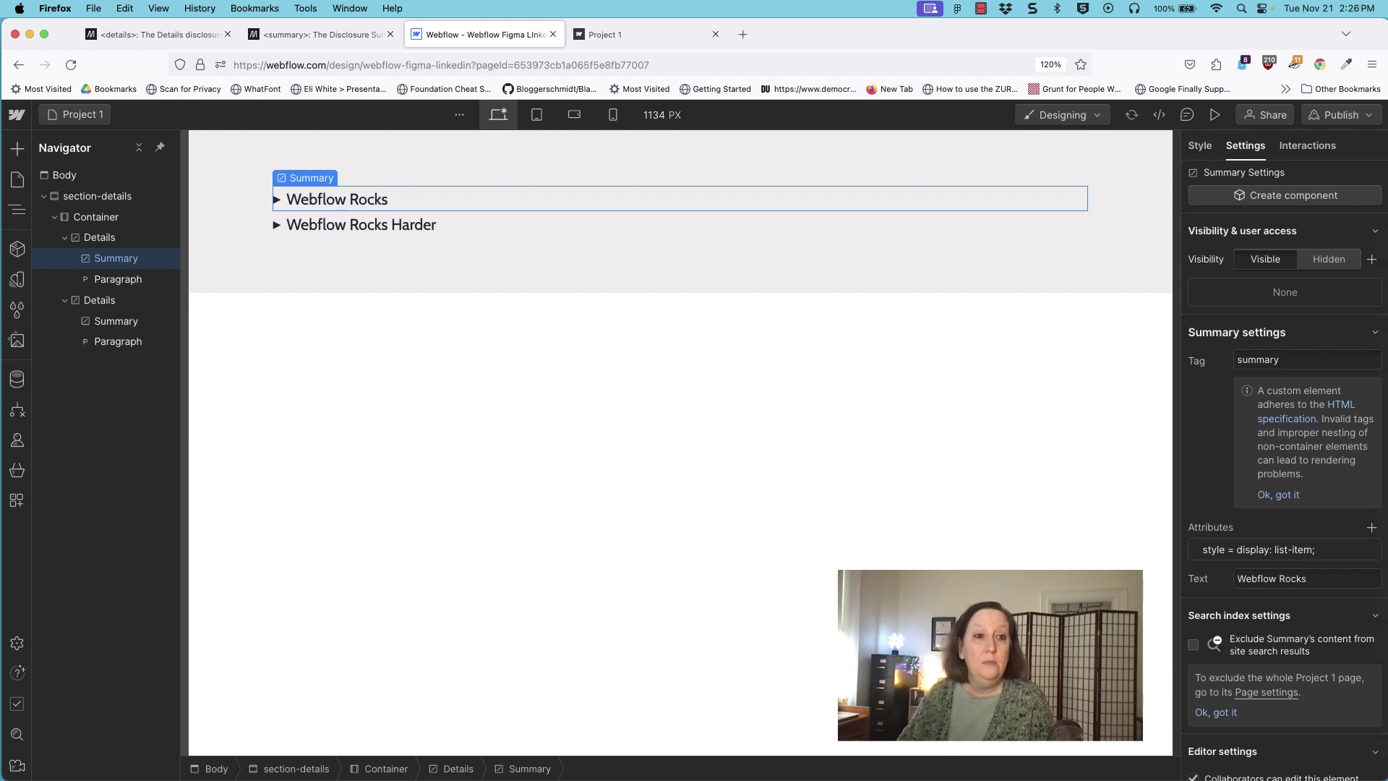
click(99, 237)
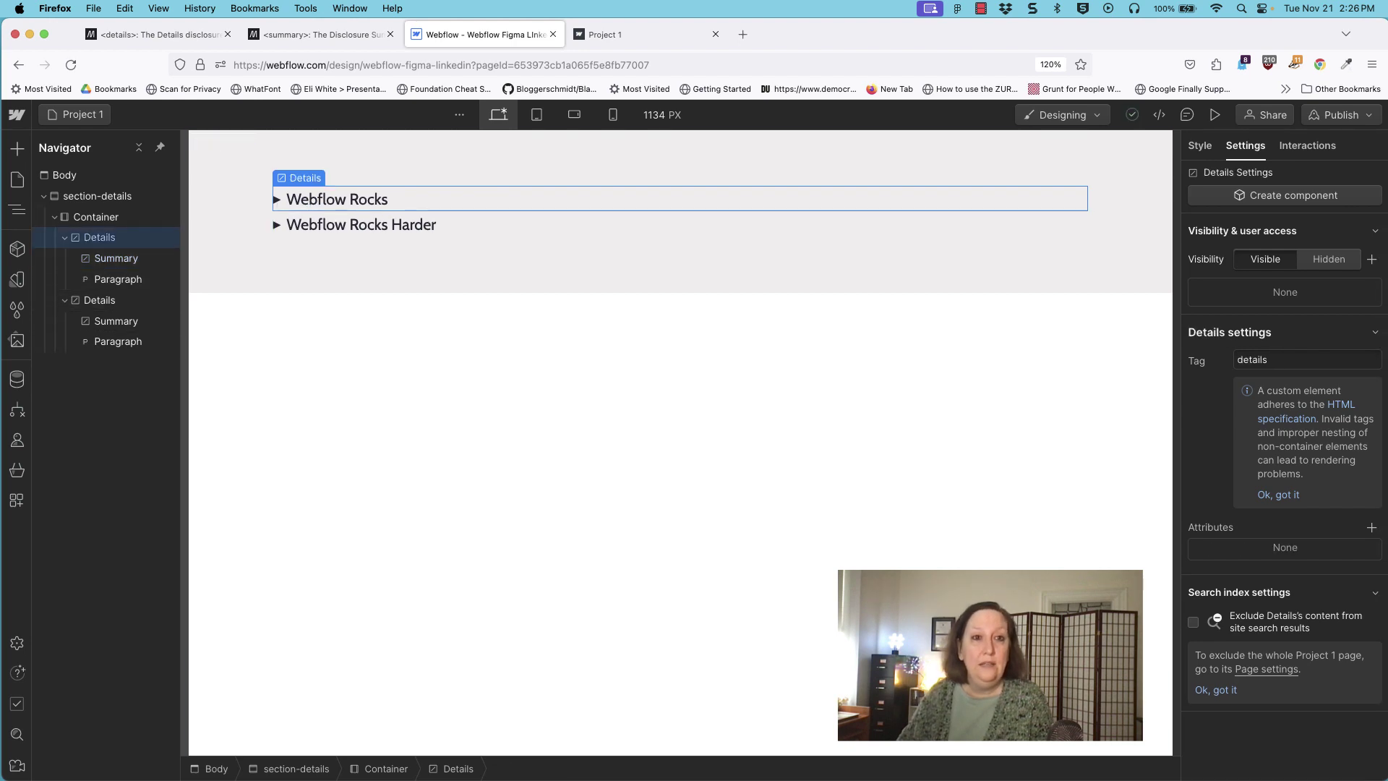
click(155, 34)
scroll(700, 482, down, 10)
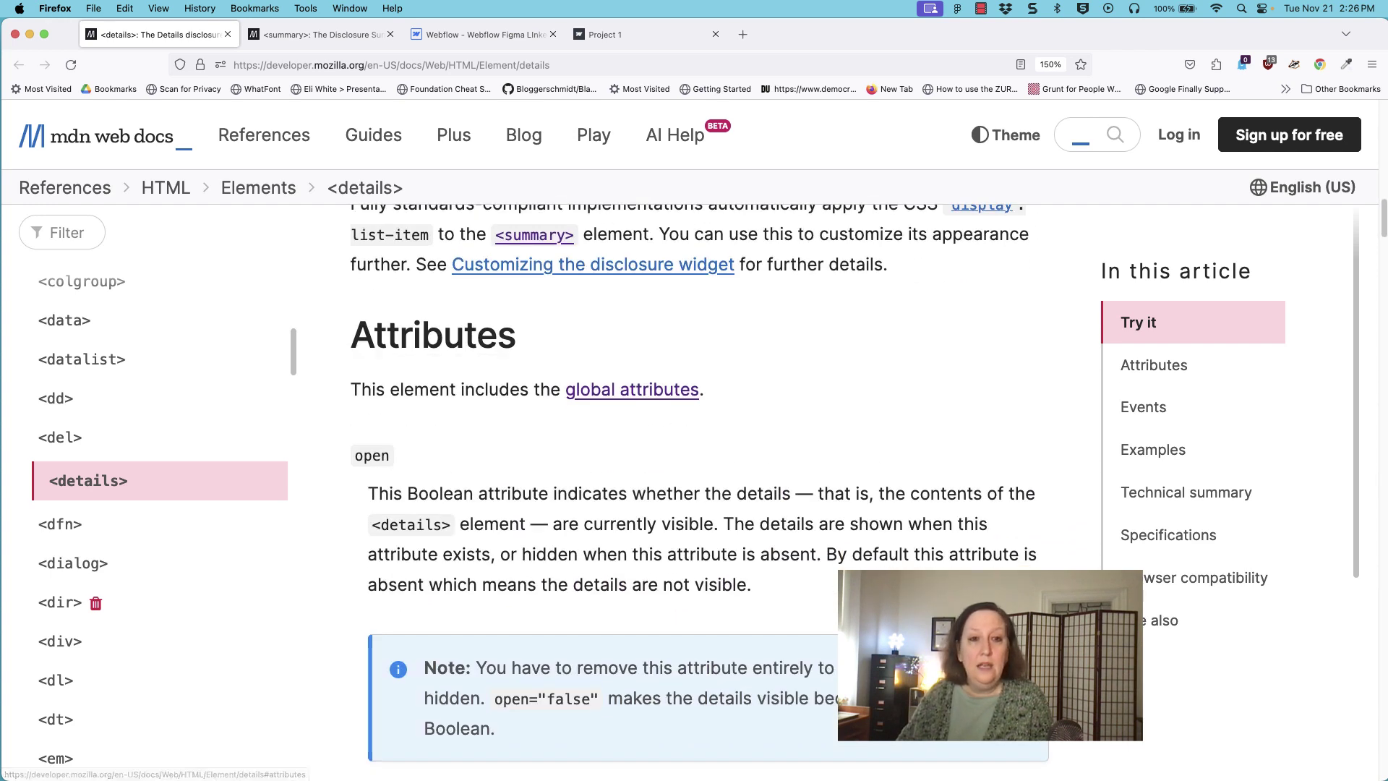
scroll(434, 340, down, 2)
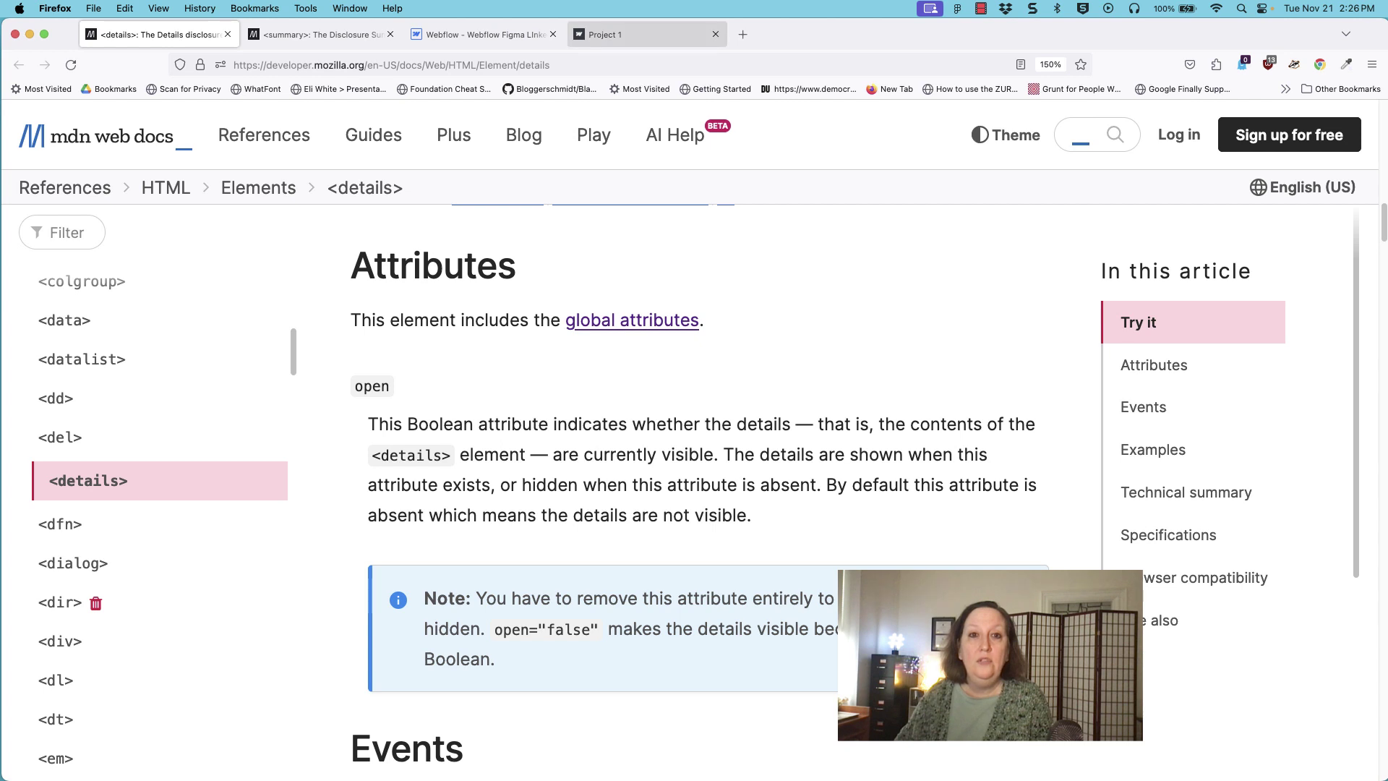
Return to the Webflow designer and give the first Details element a custom attribute named open with the value "open".
click(622, 34)
click(485, 34)
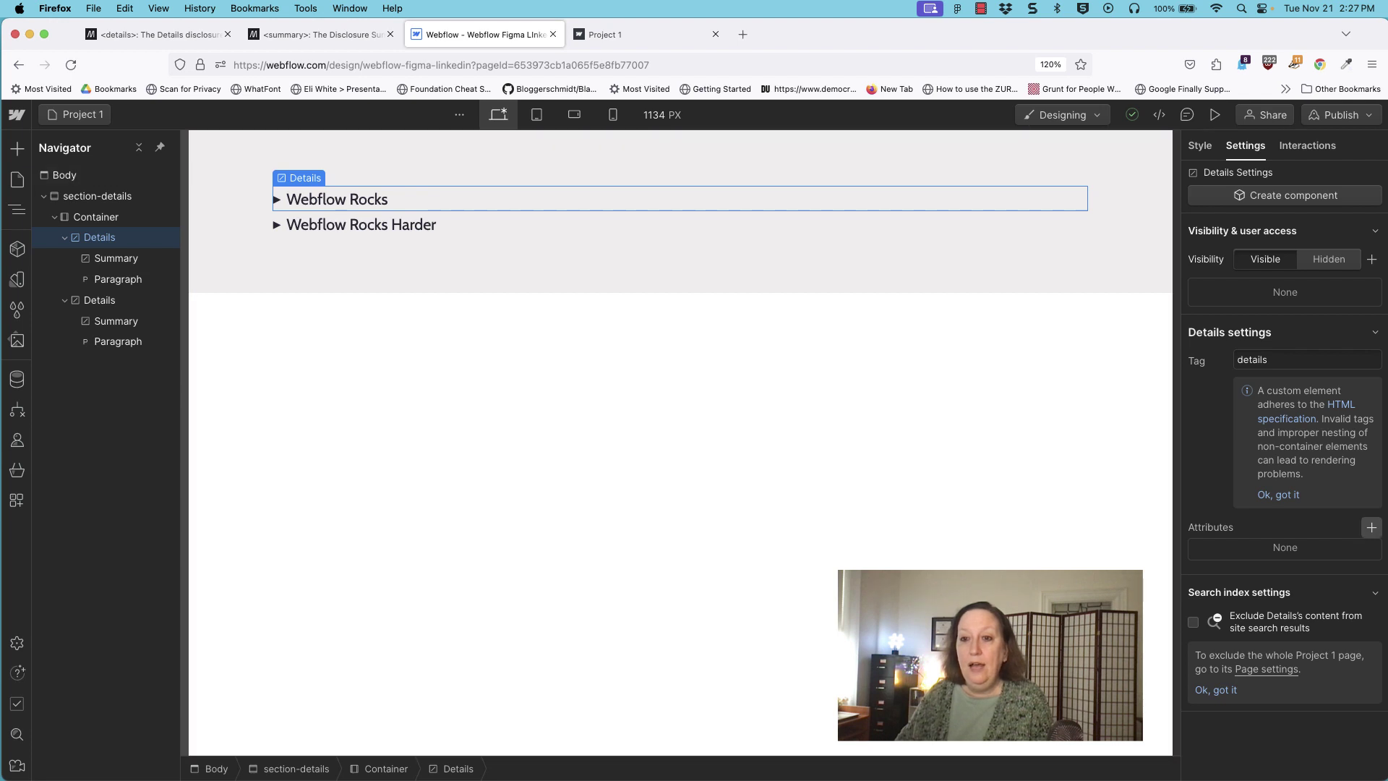
click(1371, 527)
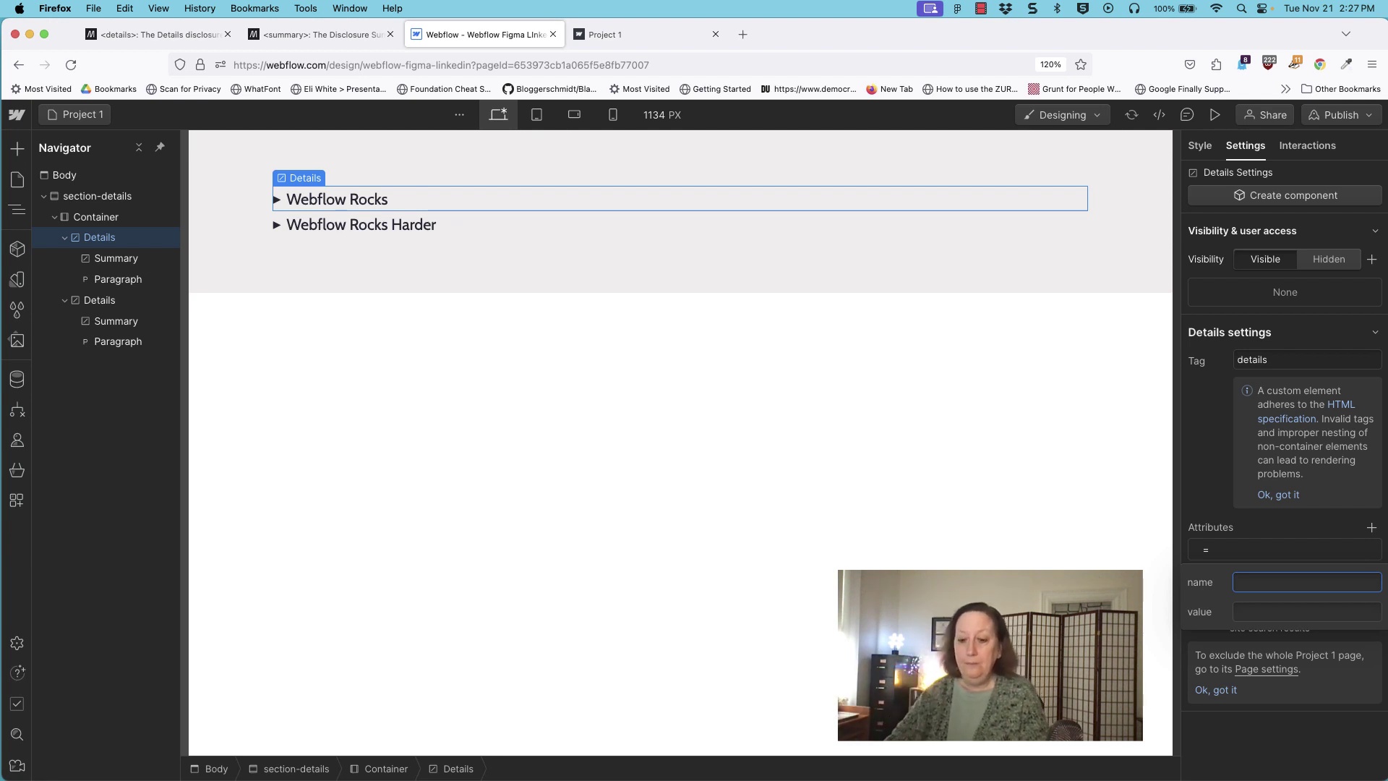
text(open)
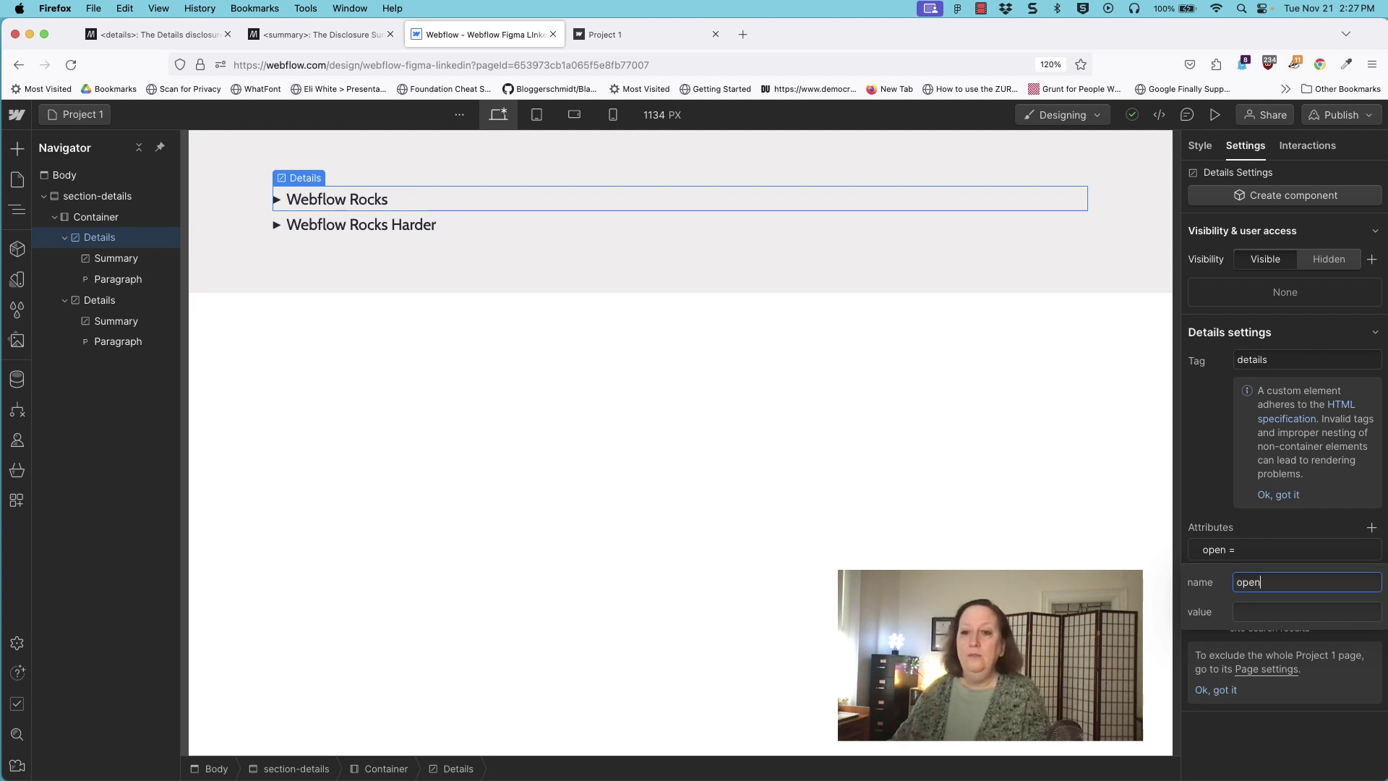
click(1236, 611)
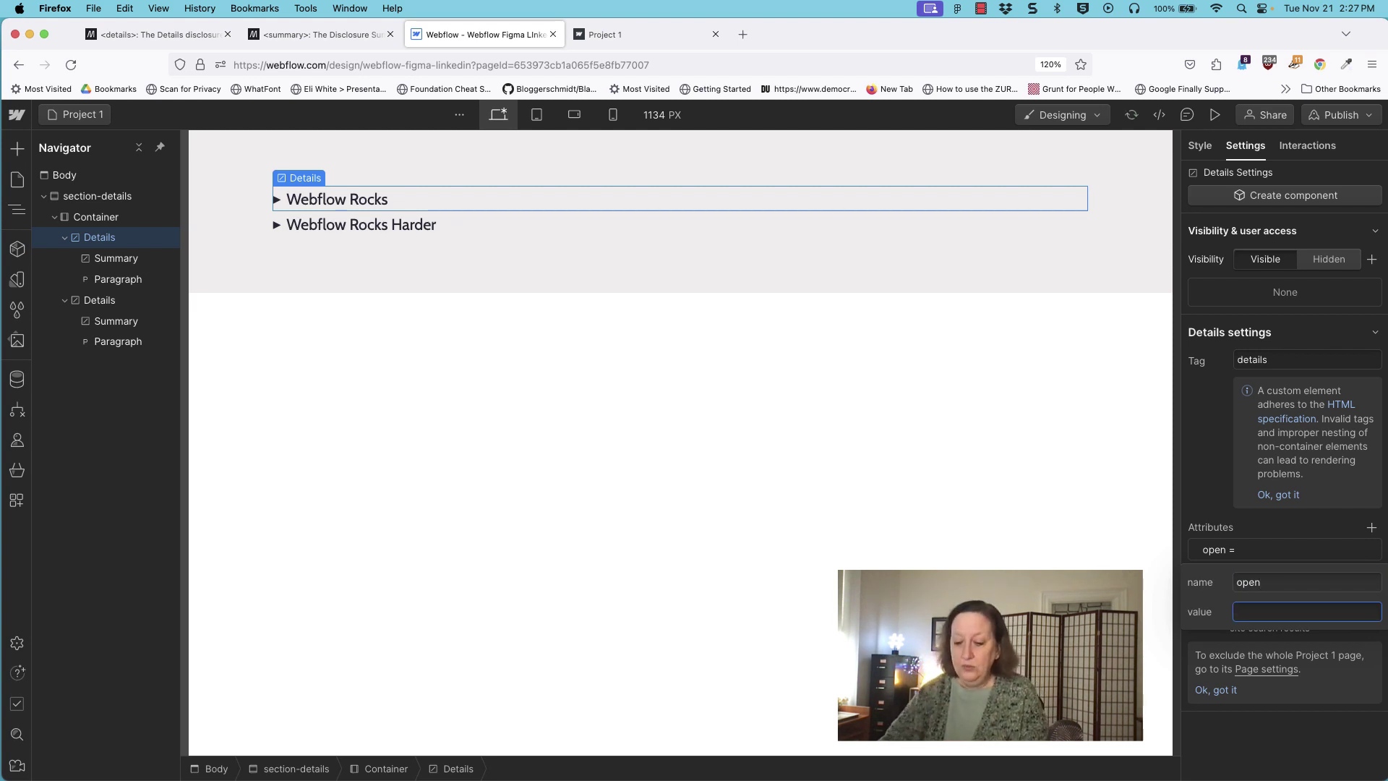
text(open)
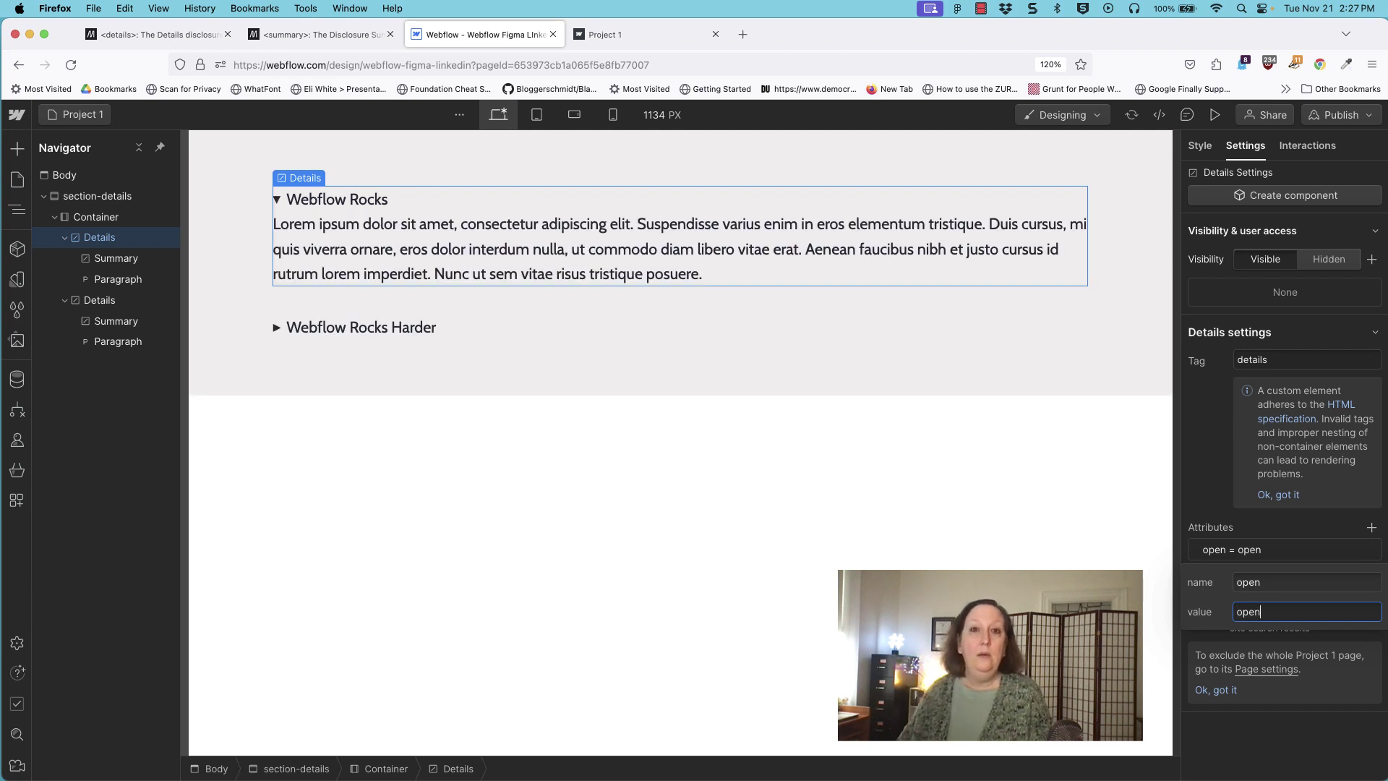
key(Return)
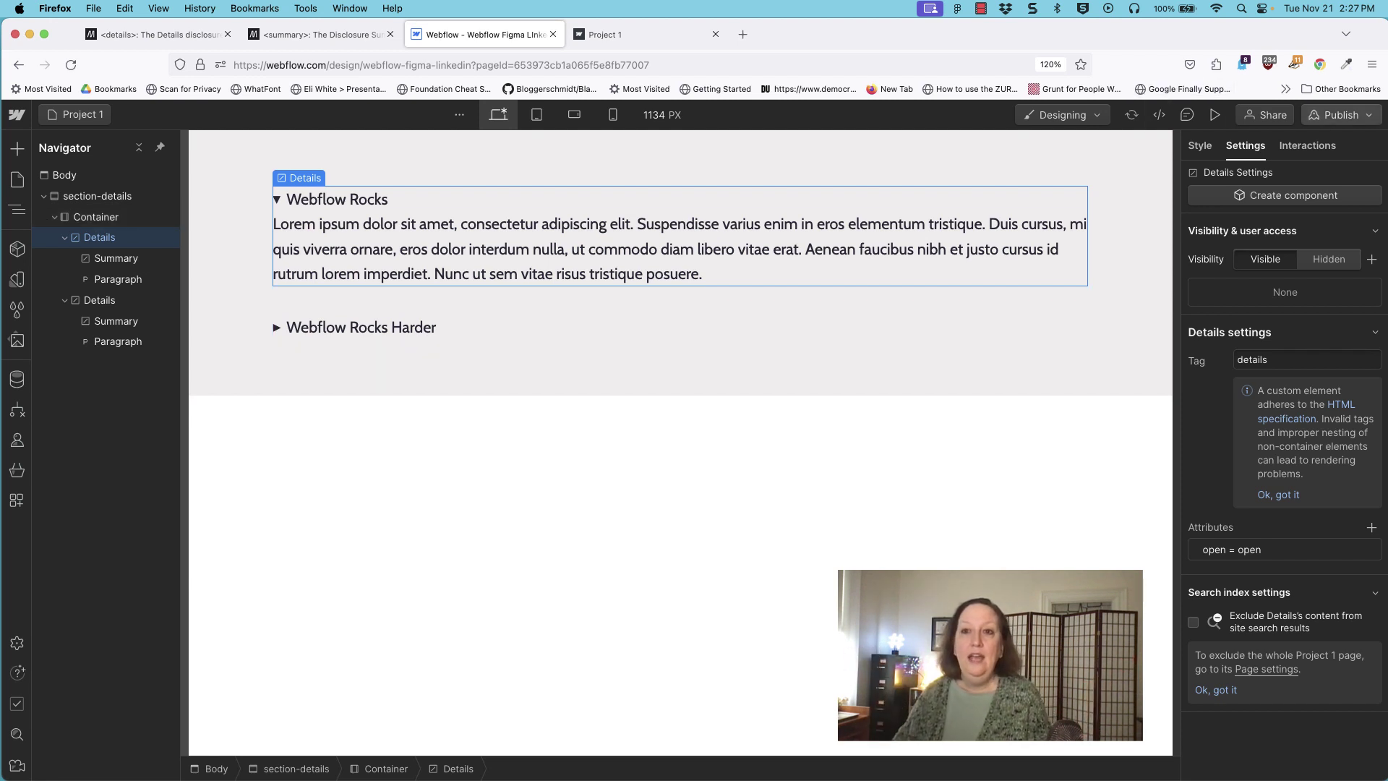
Republish the site to the staging domain and reload the live Project 1 page.
click(1341, 115)
click(1299, 364)
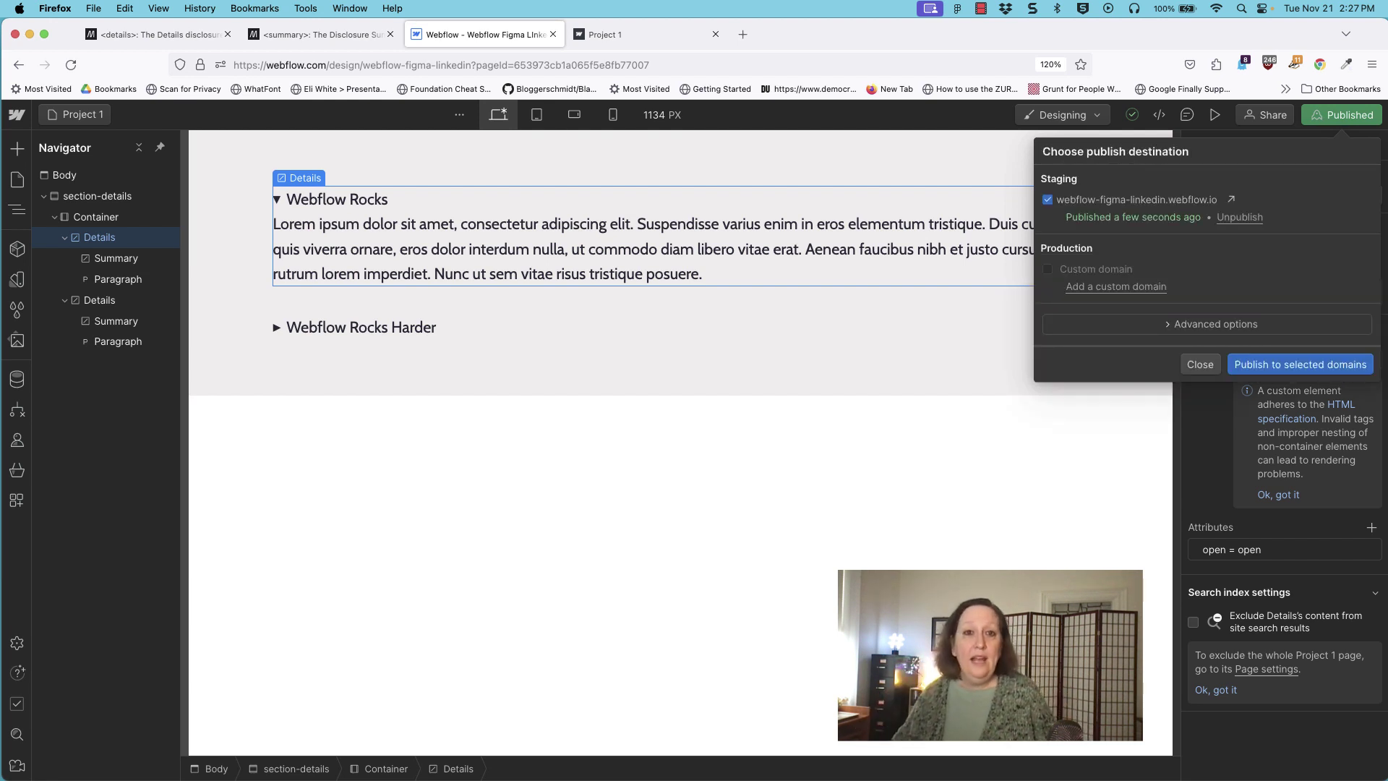
click(604, 34)
click(71, 65)
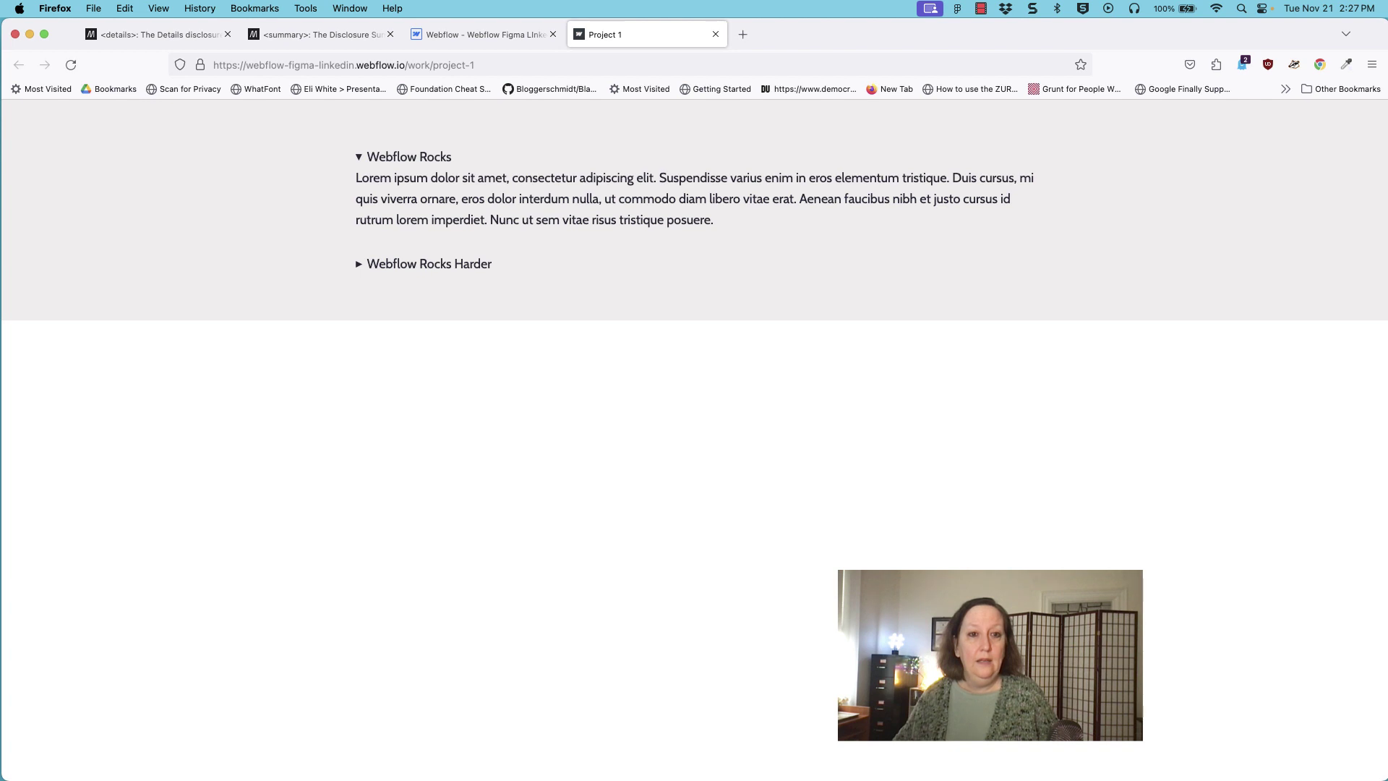
Test the live page by toggling the "Webflow Rocks" and "Webflow Rocks Harder" disclosures from the keyboard.
key(space)
key(space)
key(space)
key(Tab)
key(space)
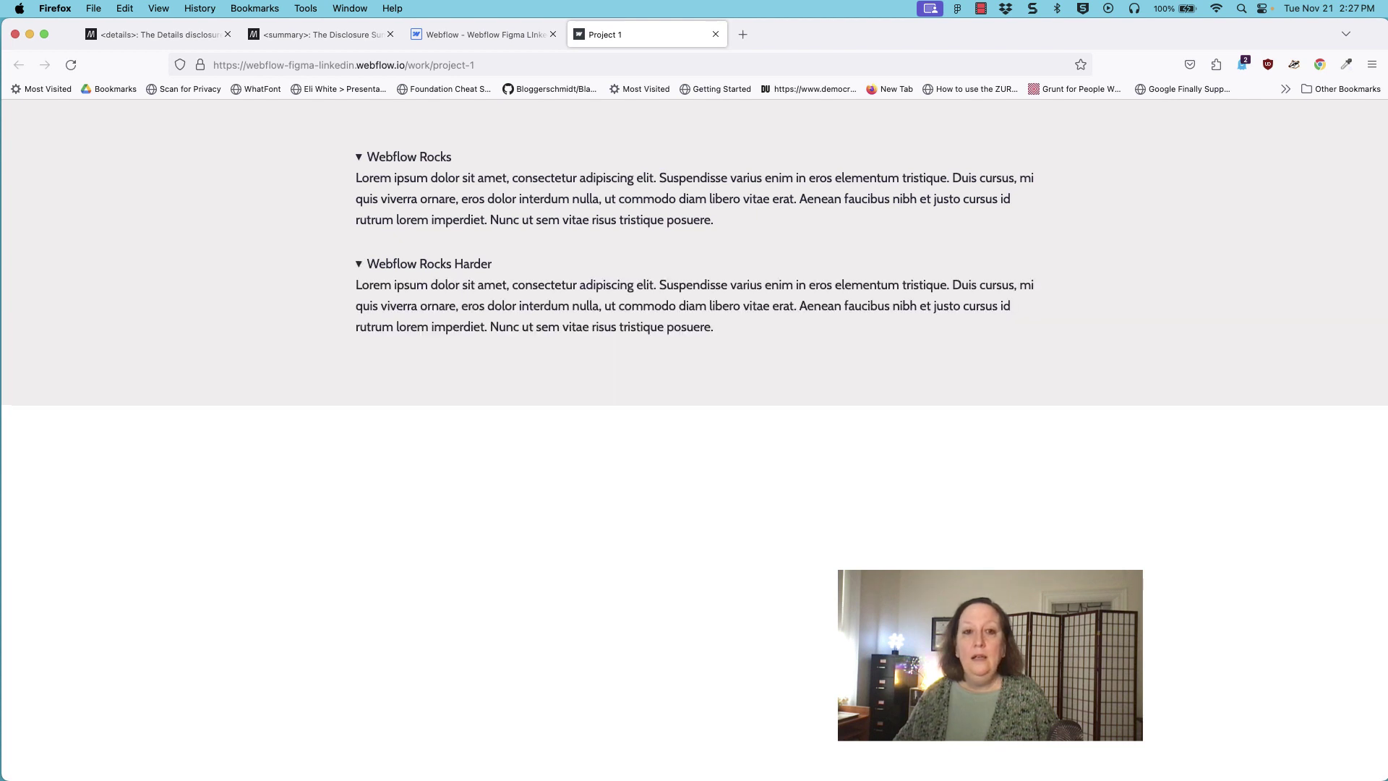
key(space)
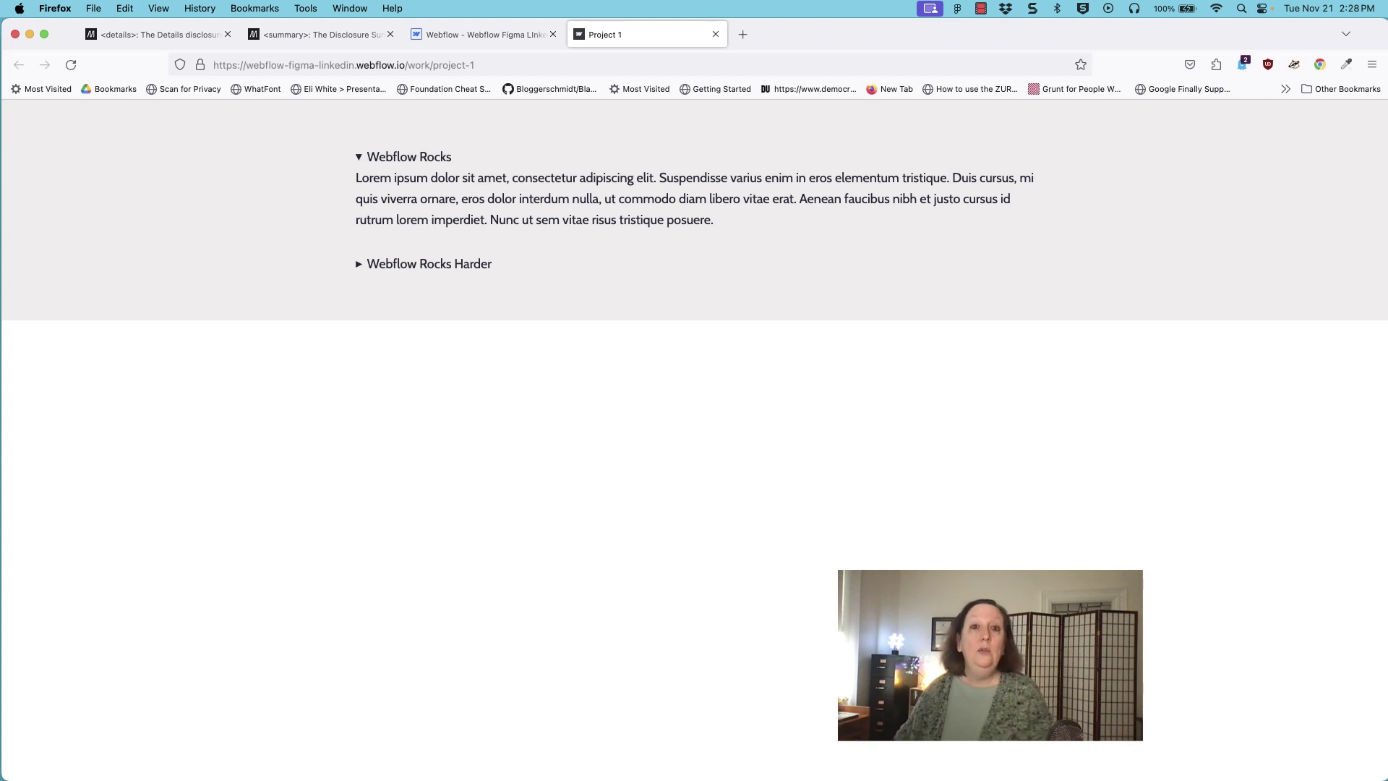
Go back to the Webflow designer, dismiss the publish options, and create a class named "details" on the first Details element.
click(481, 34)
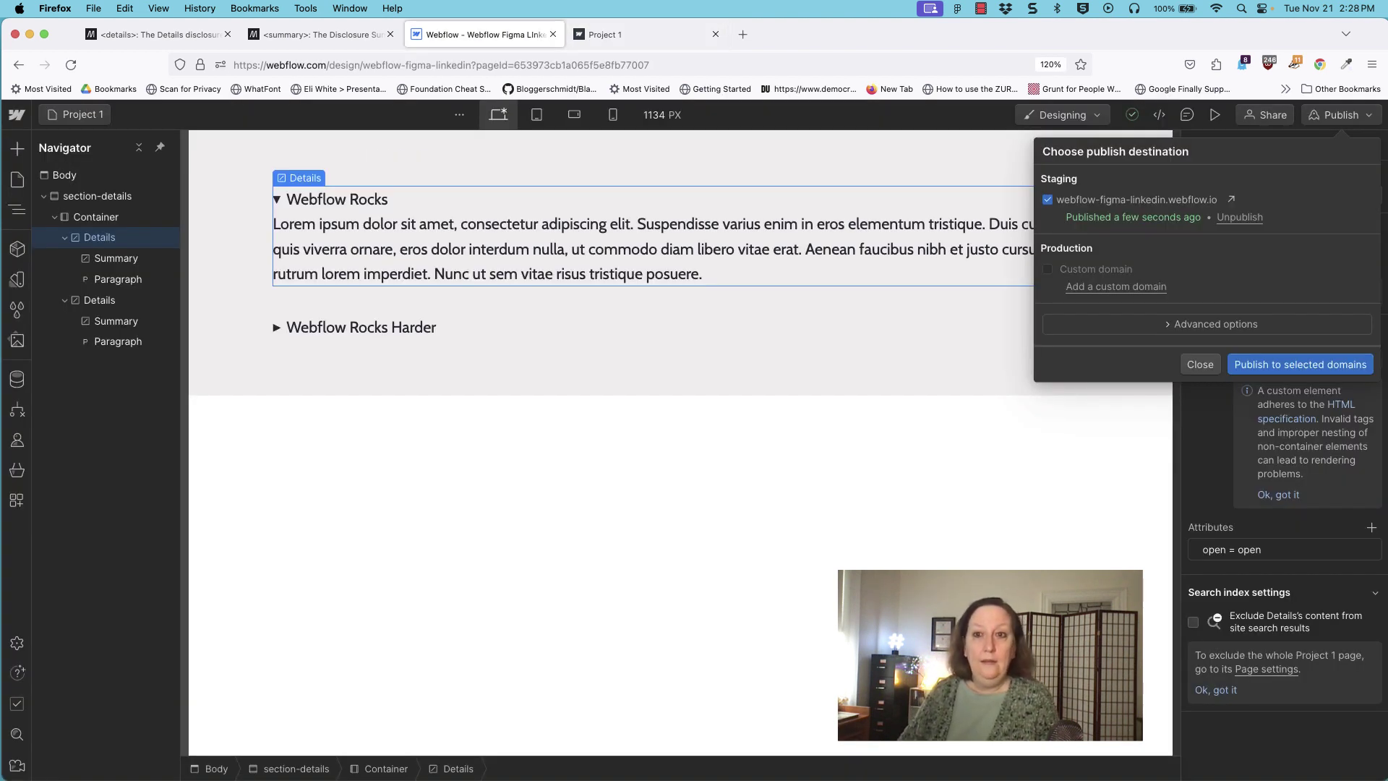
click(1200, 364)
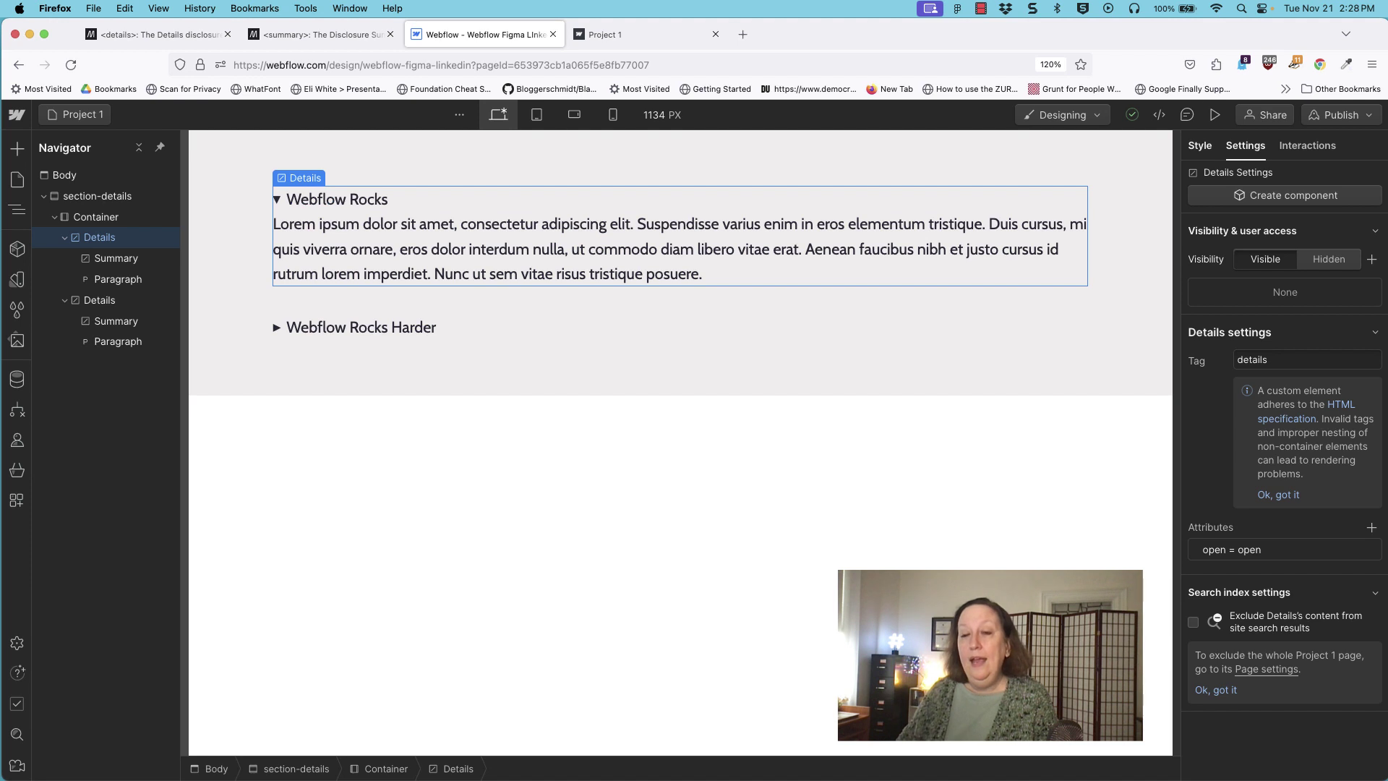
key(s)
key(super+Return)
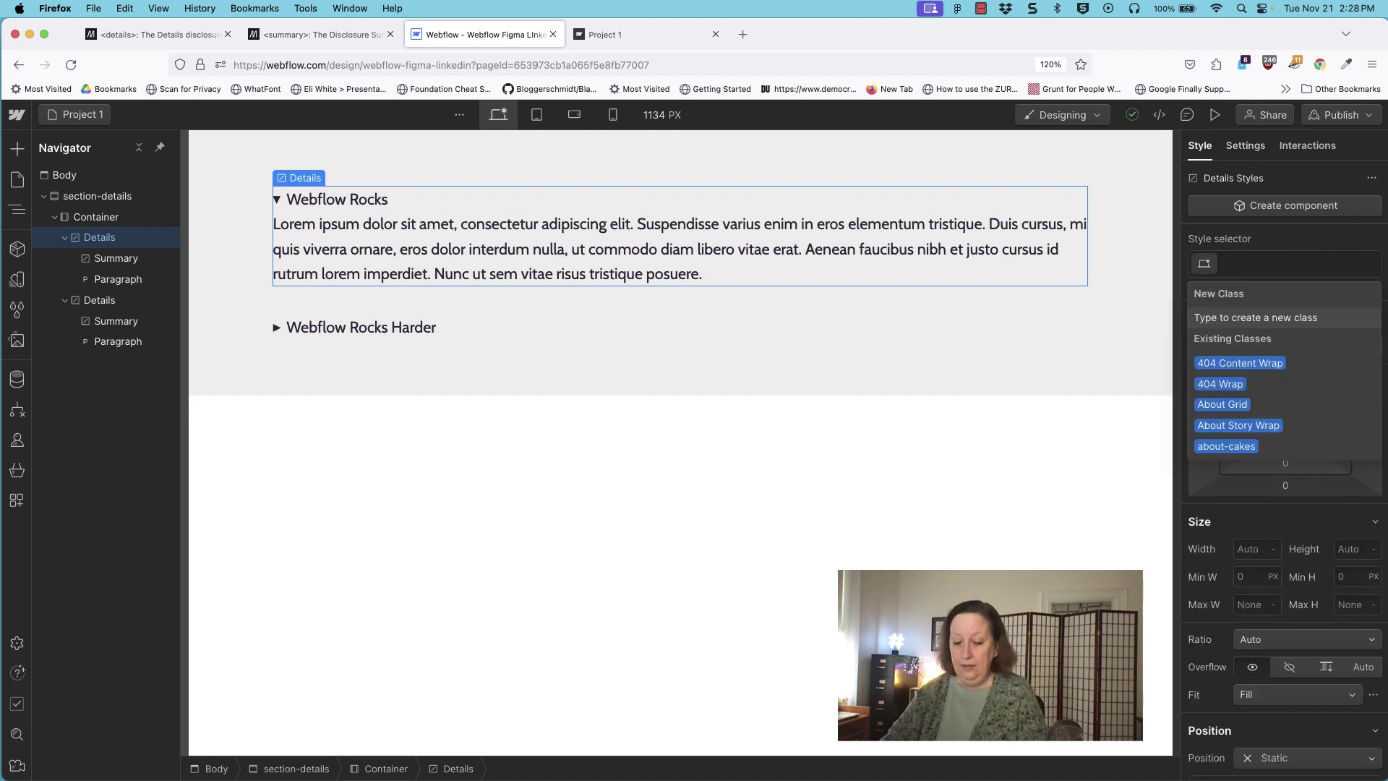
text(details)
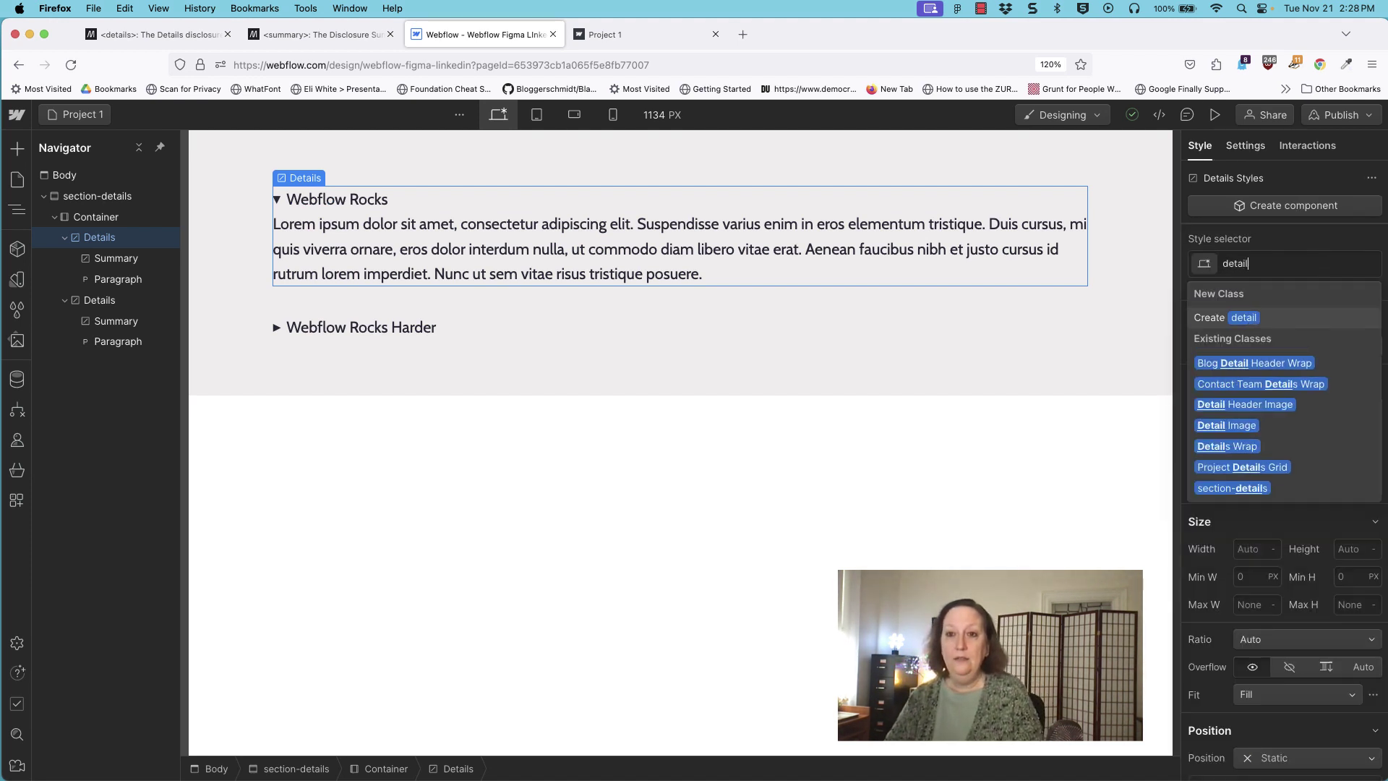
key(Return)
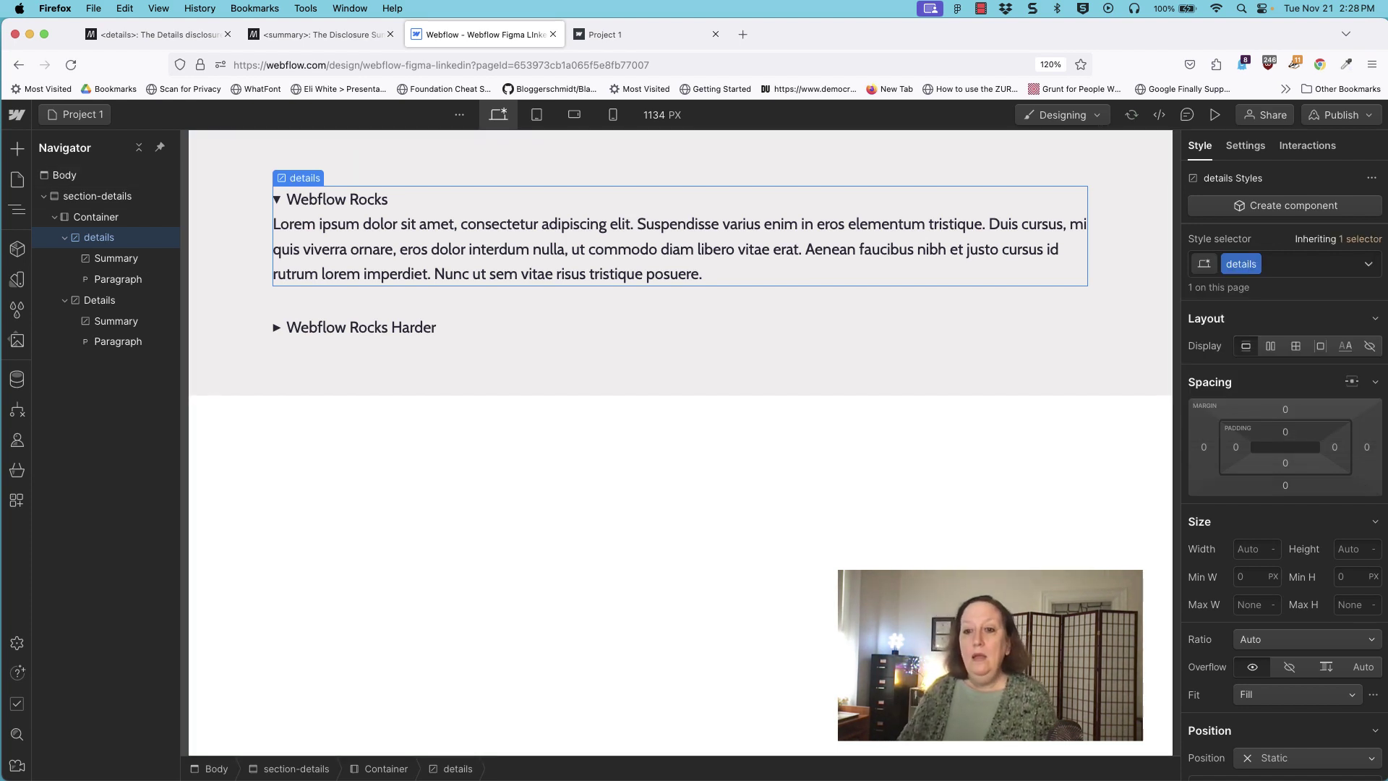
Set the background color of the details class to the pale-purple variable.
scroll(1285, 539, down, 5)
scroll(1284, 540, down, 4)
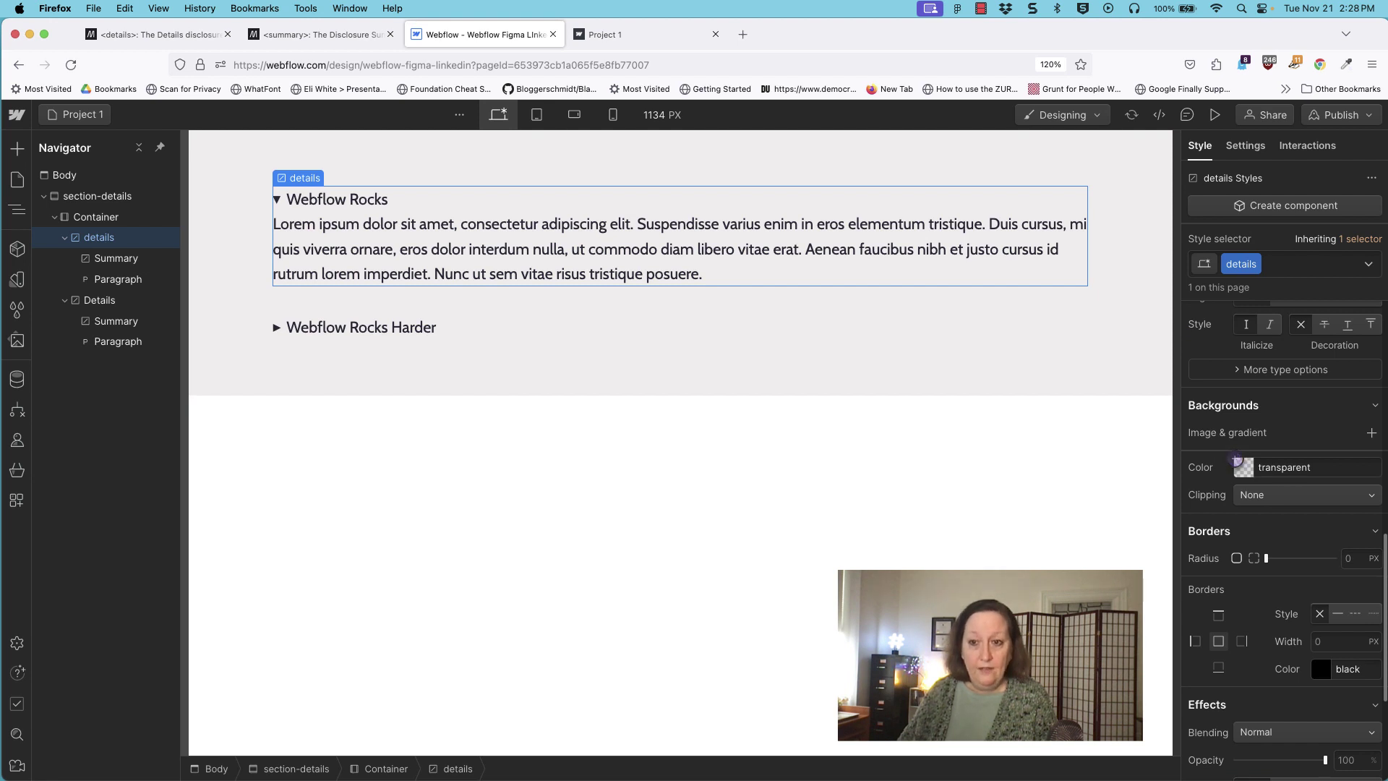
click(1234, 459)
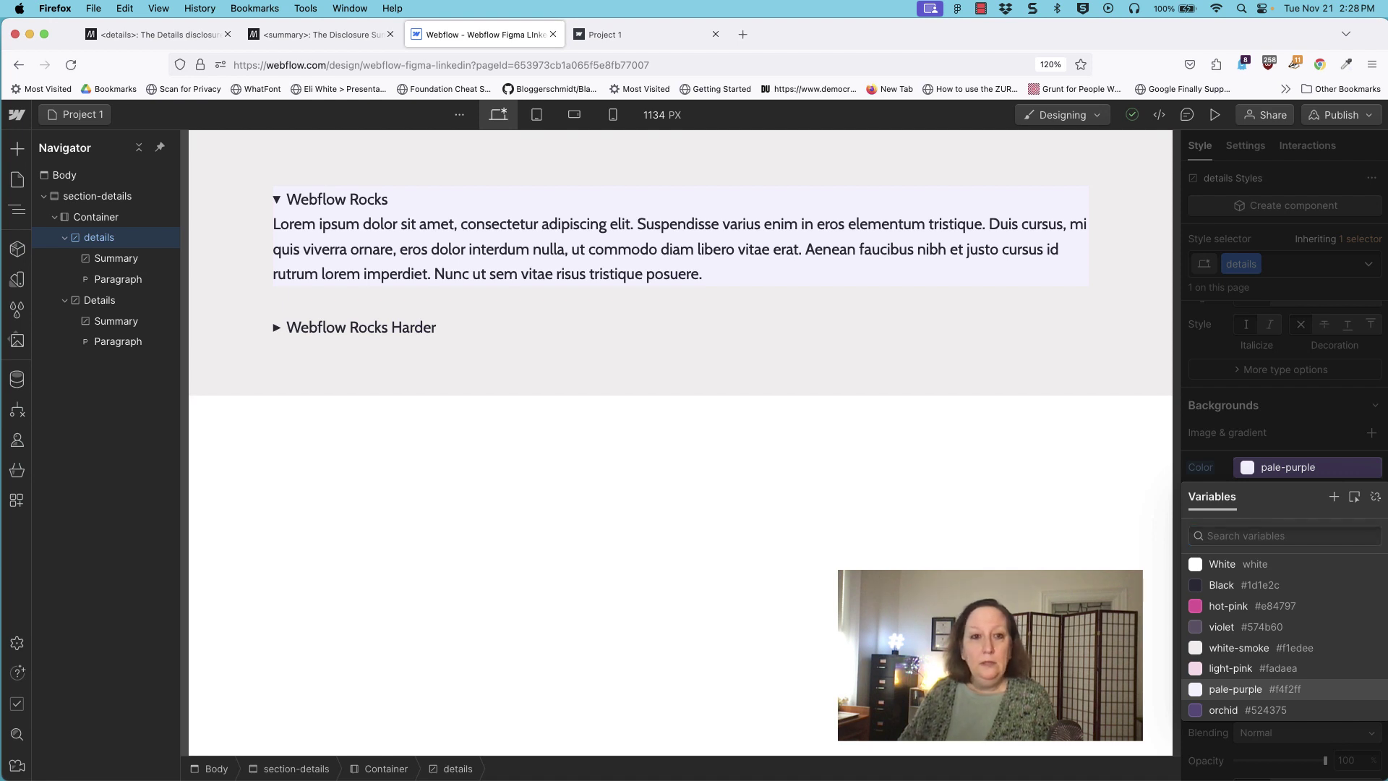
click(1234, 689)
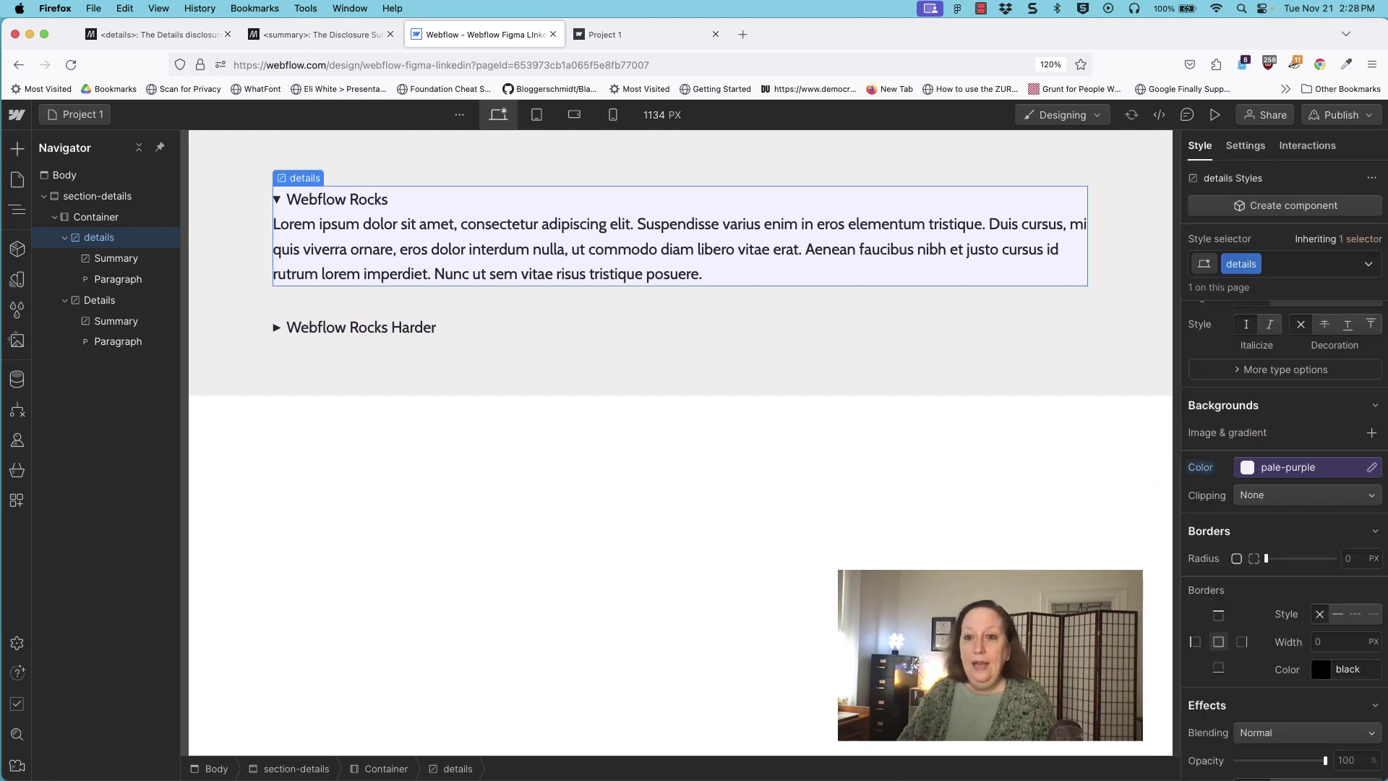
Apply the existing "details" class to the second Details element, the one containing "Webflow Rocks Harder".
scroll(1235, 377, up, 8)
scroll(1234, 377, up, 3)
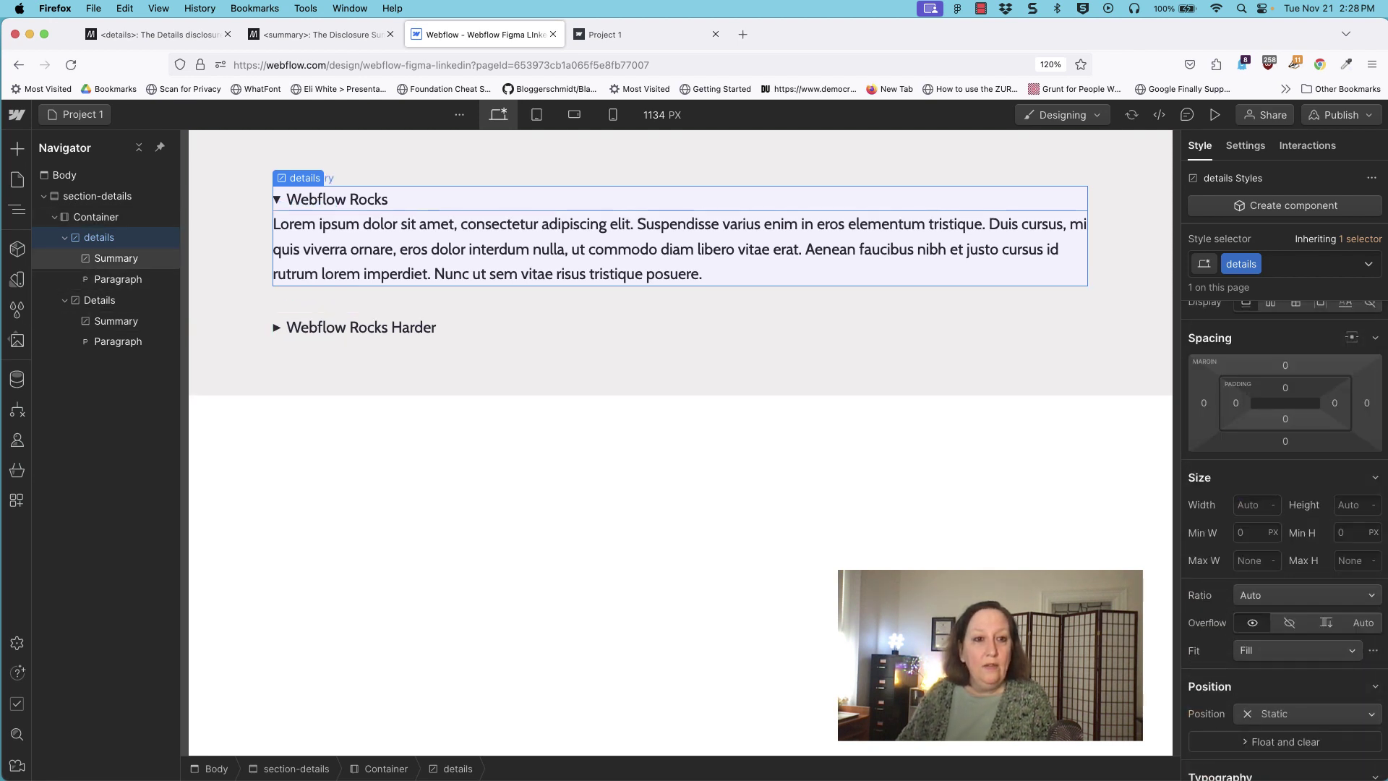
click(99, 300)
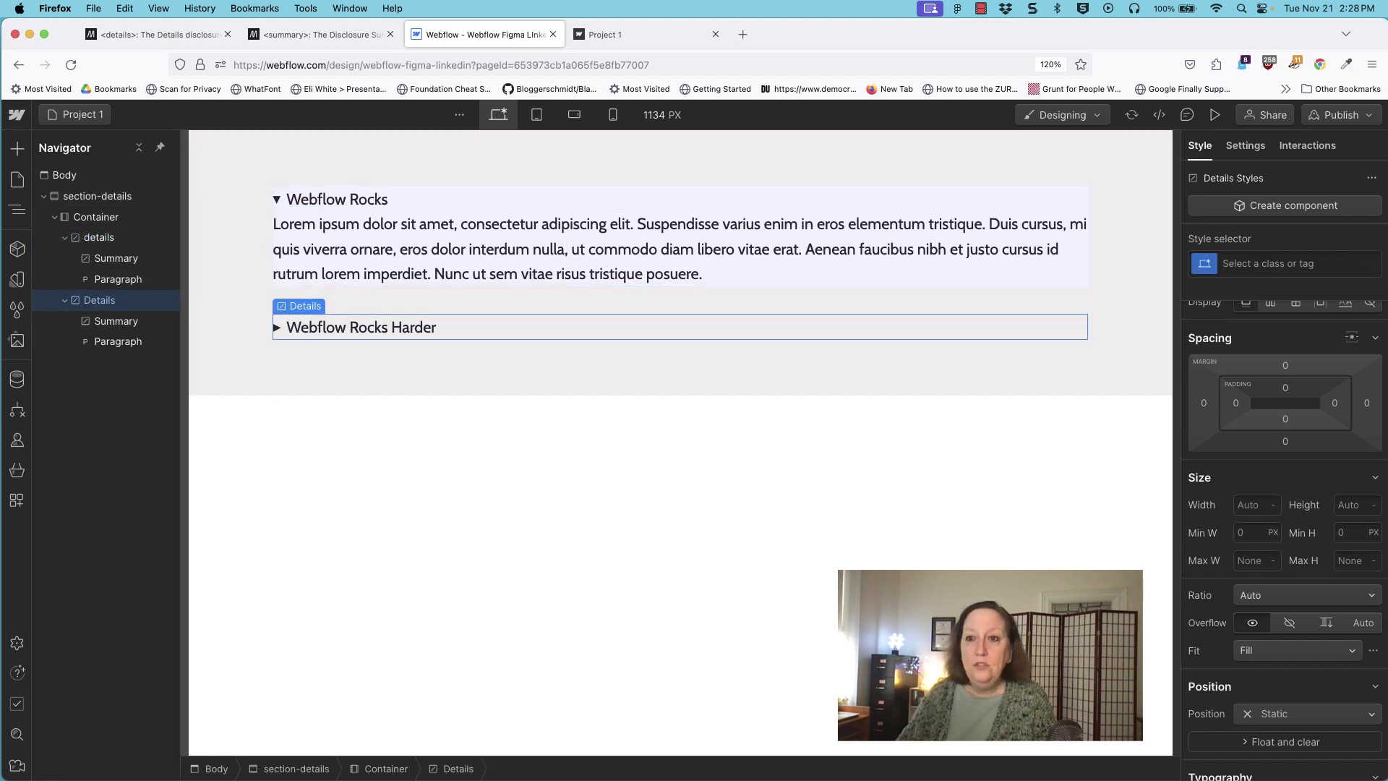
click(1267, 263)
text(details)
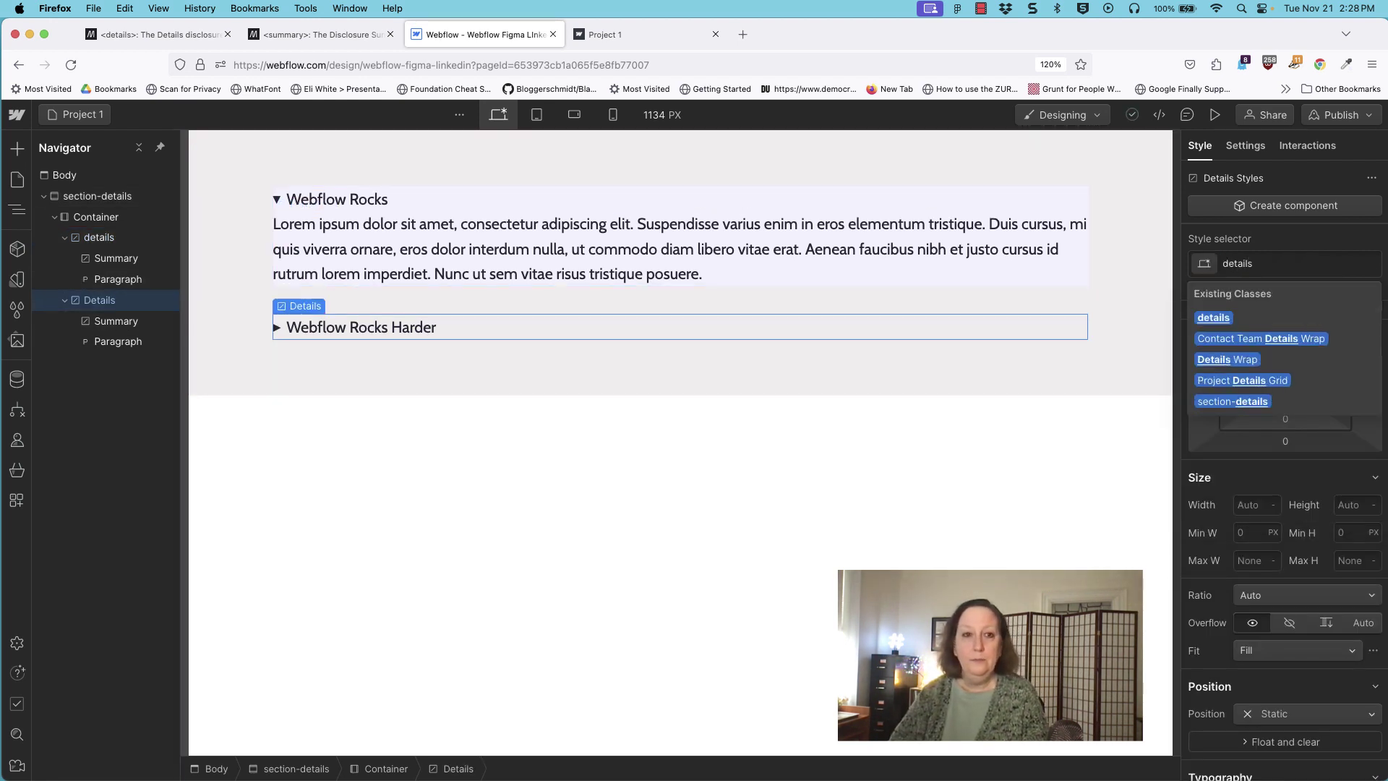
key(Return)
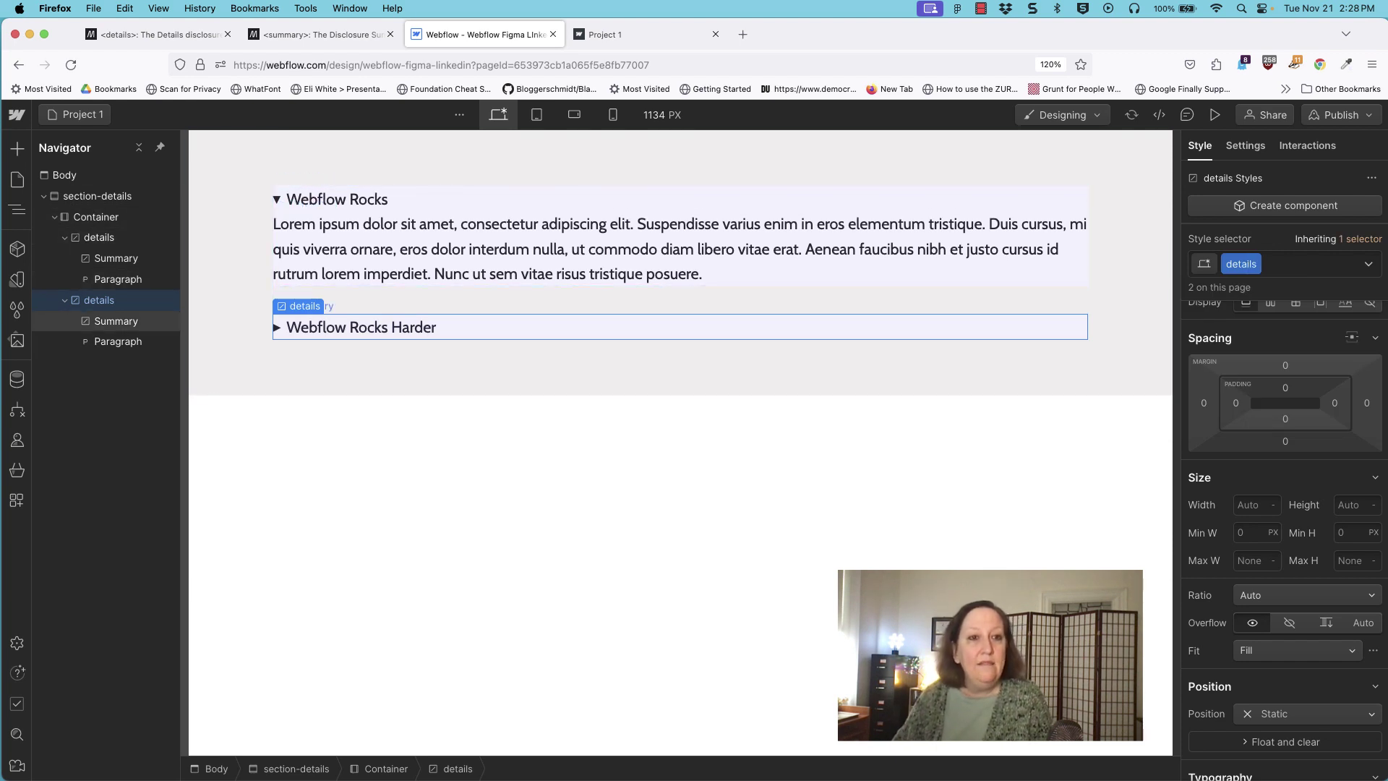
Create a class named "summary" on the first Summary element, the one containing "Webflow Rocks".
click(115, 258)
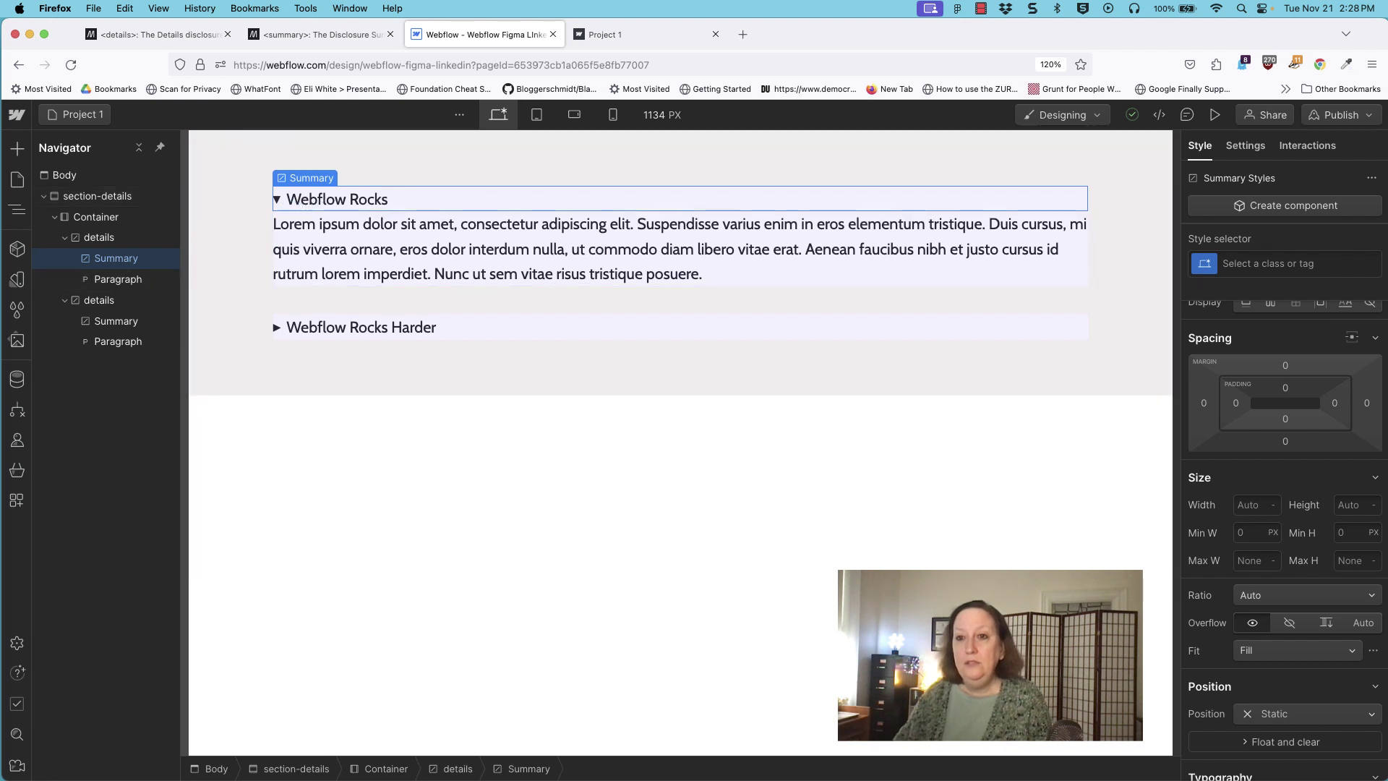
click(1267, 263)
text(summary)
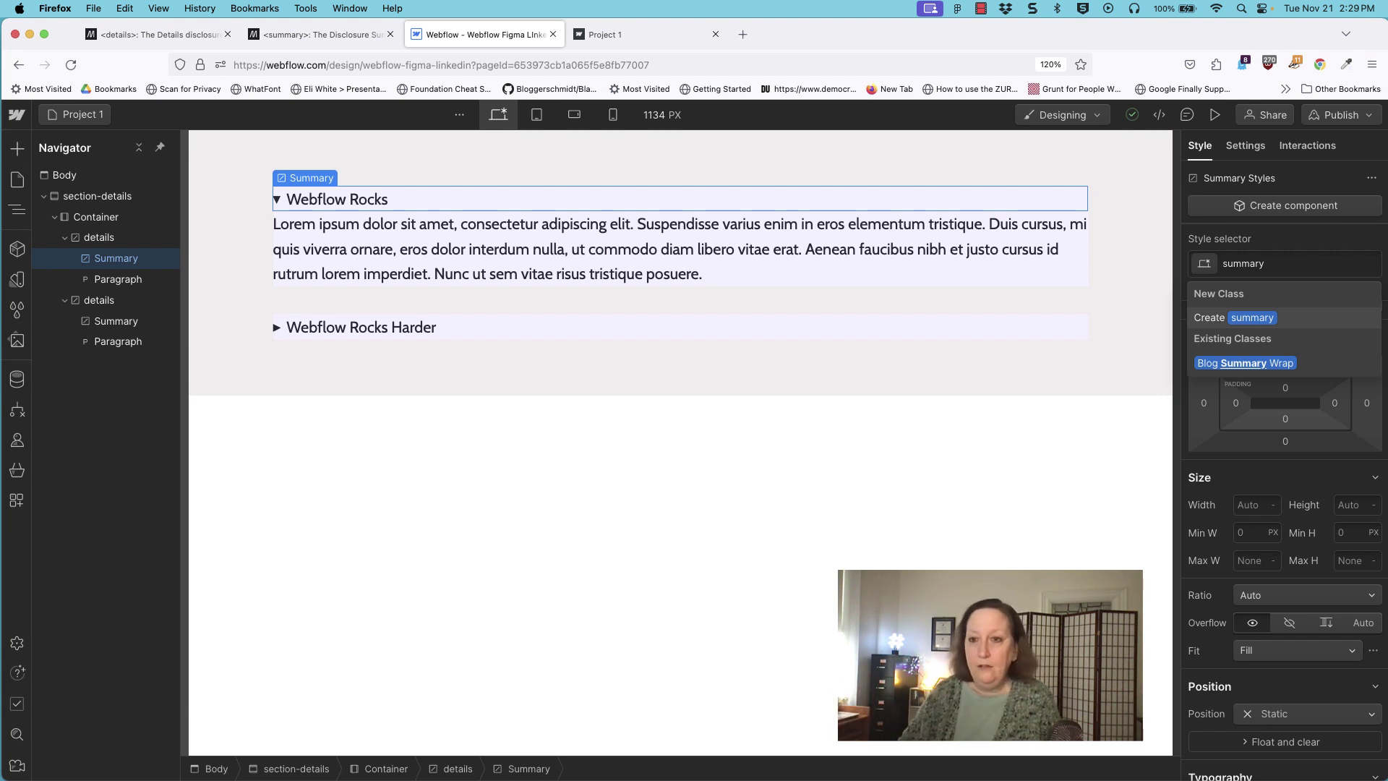
key(Return)
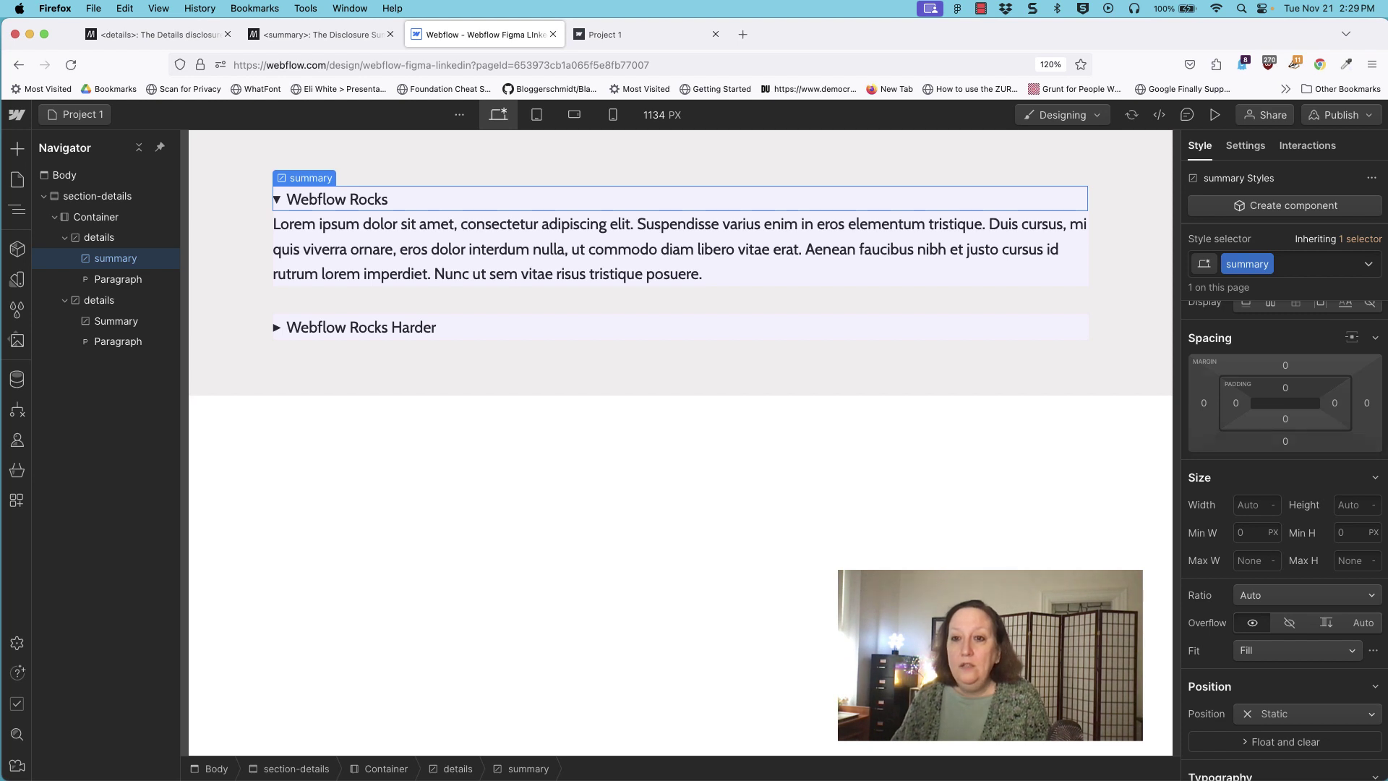
Set the top and bottom padding of the summary class to 1rem each.
click(1285, 387)
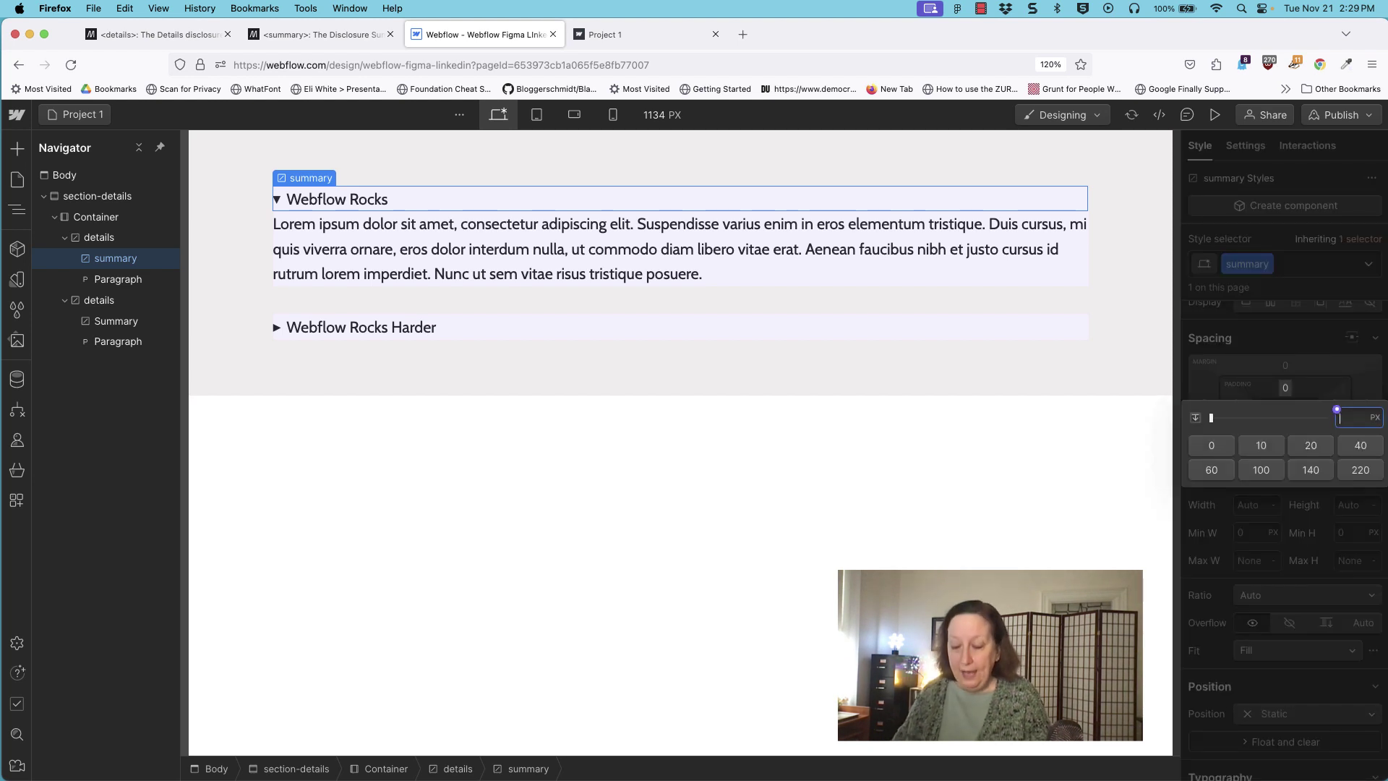
text(0)
key(BackSpace)
text(1rem)
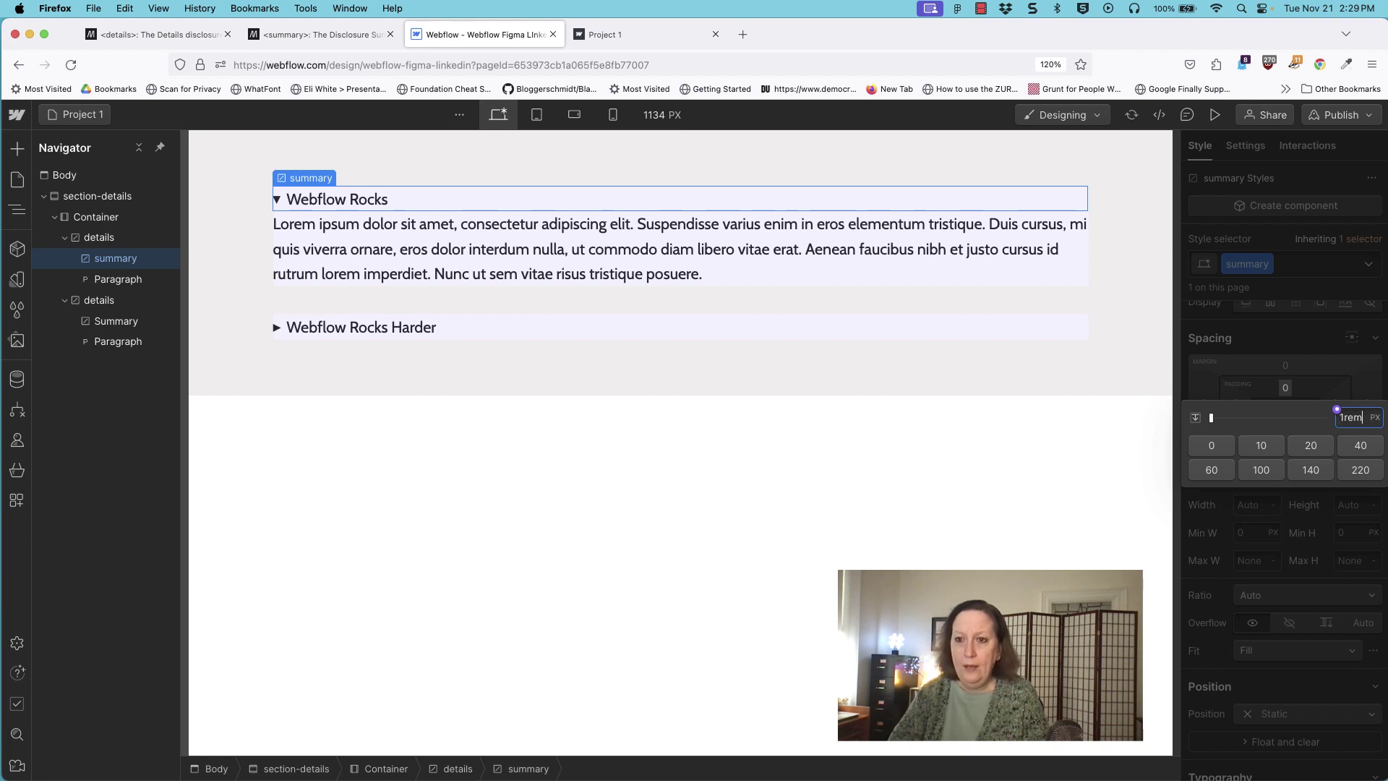
key(Return)
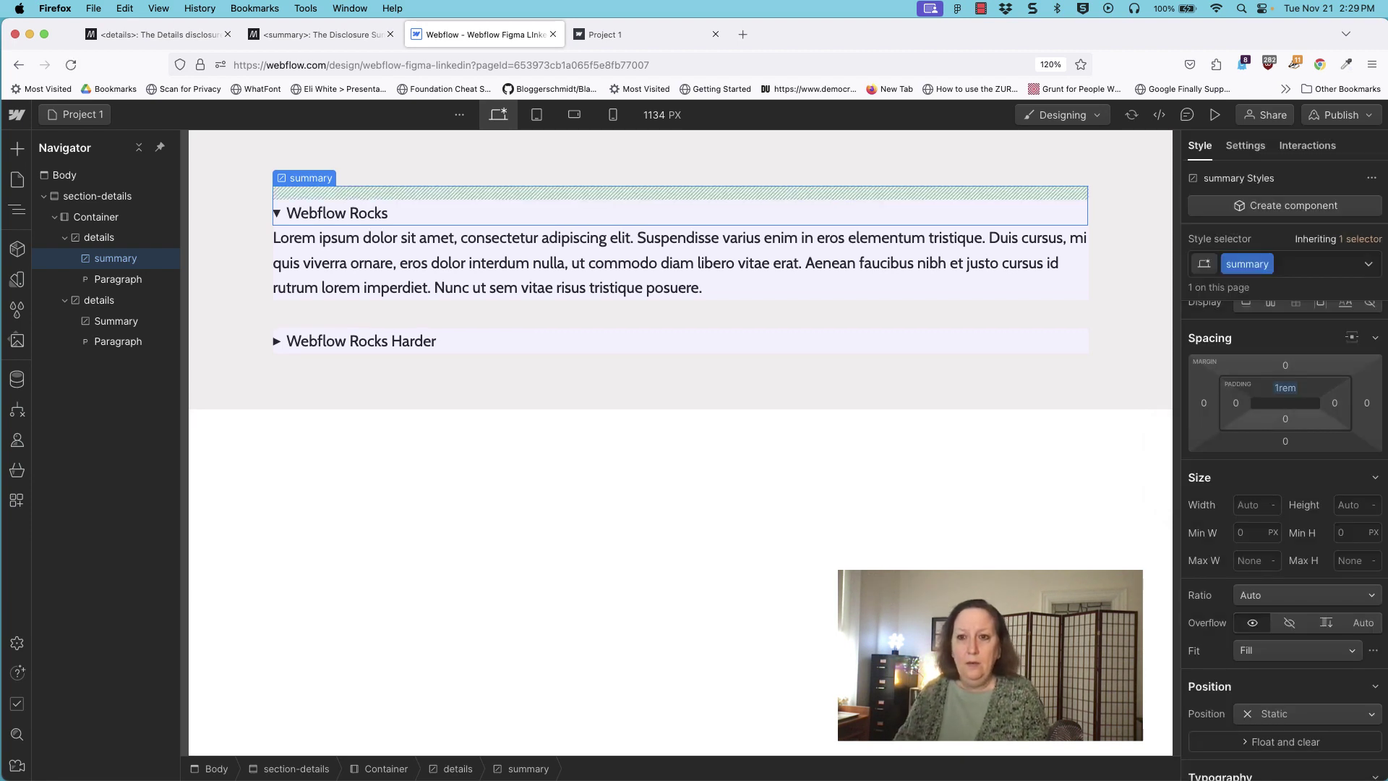
click(1285, 418)
text(1rem)
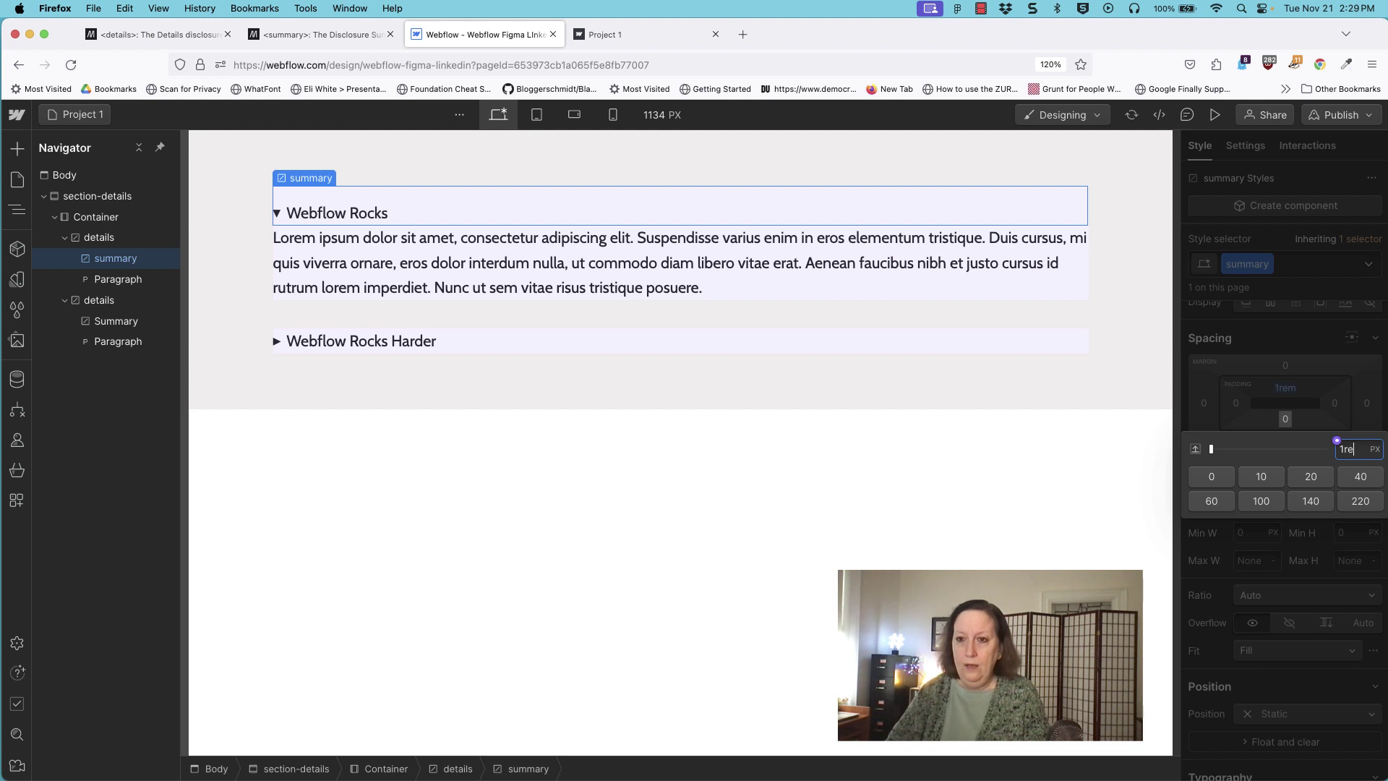
key(Return)
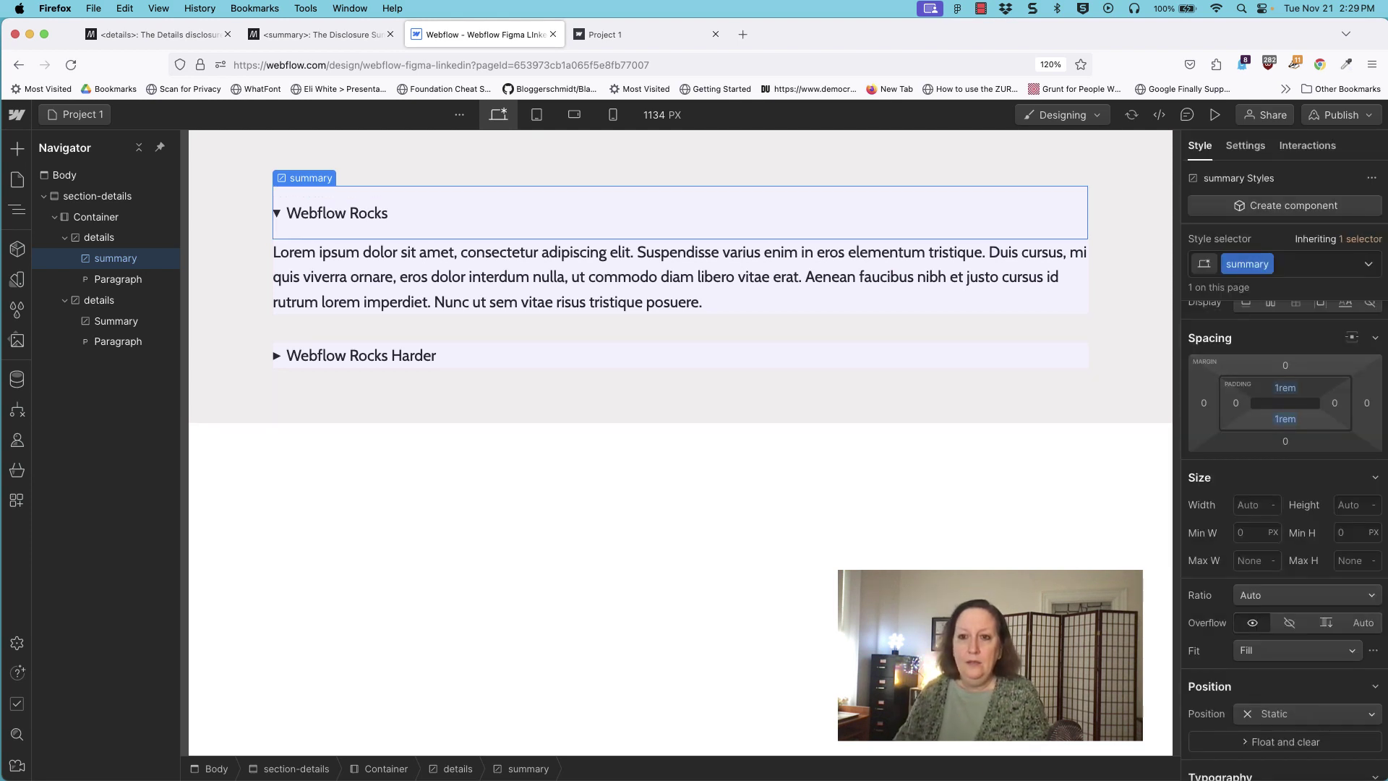
Set the left and right padding of the summary class to 1rem each.
click(1235, 402)
text(1rem)
key(Return)
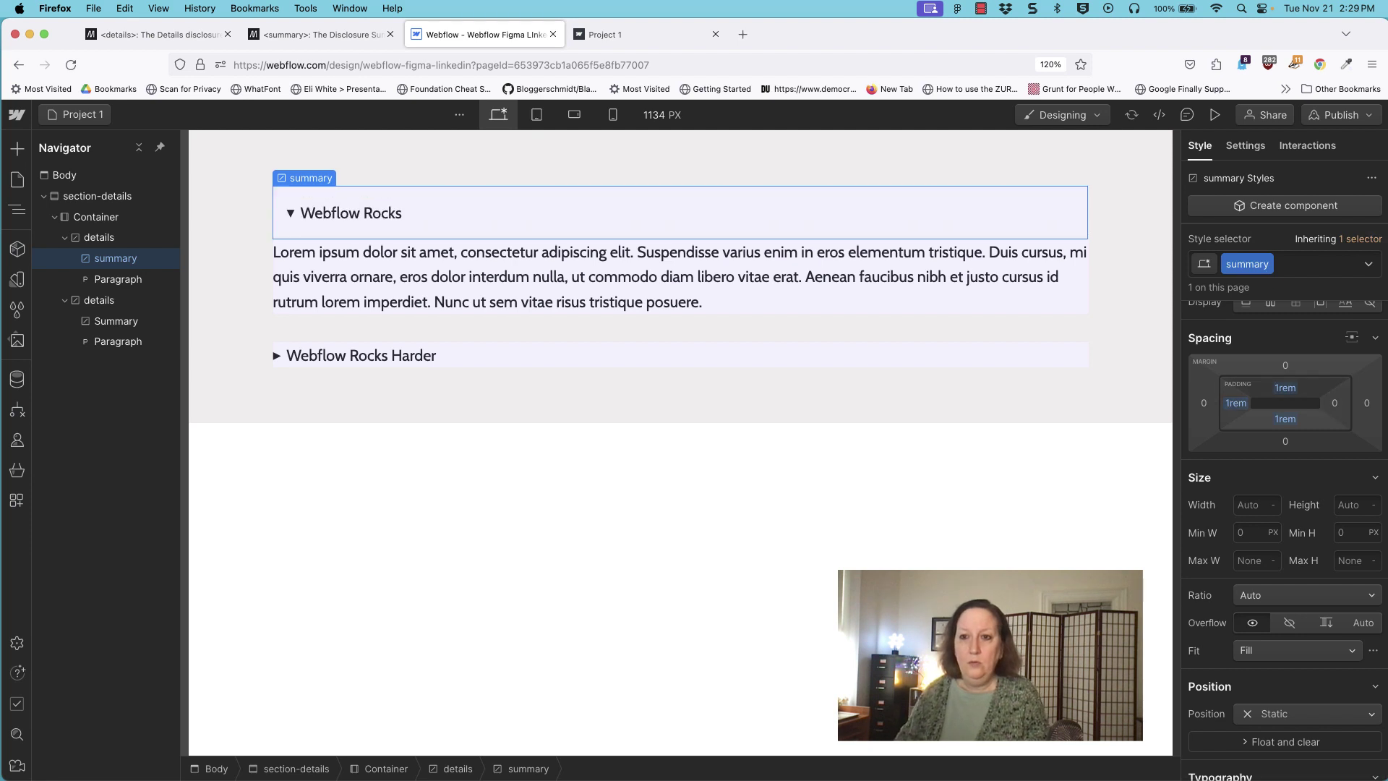
click(1334, 403)
text(1rem)
key(Return)
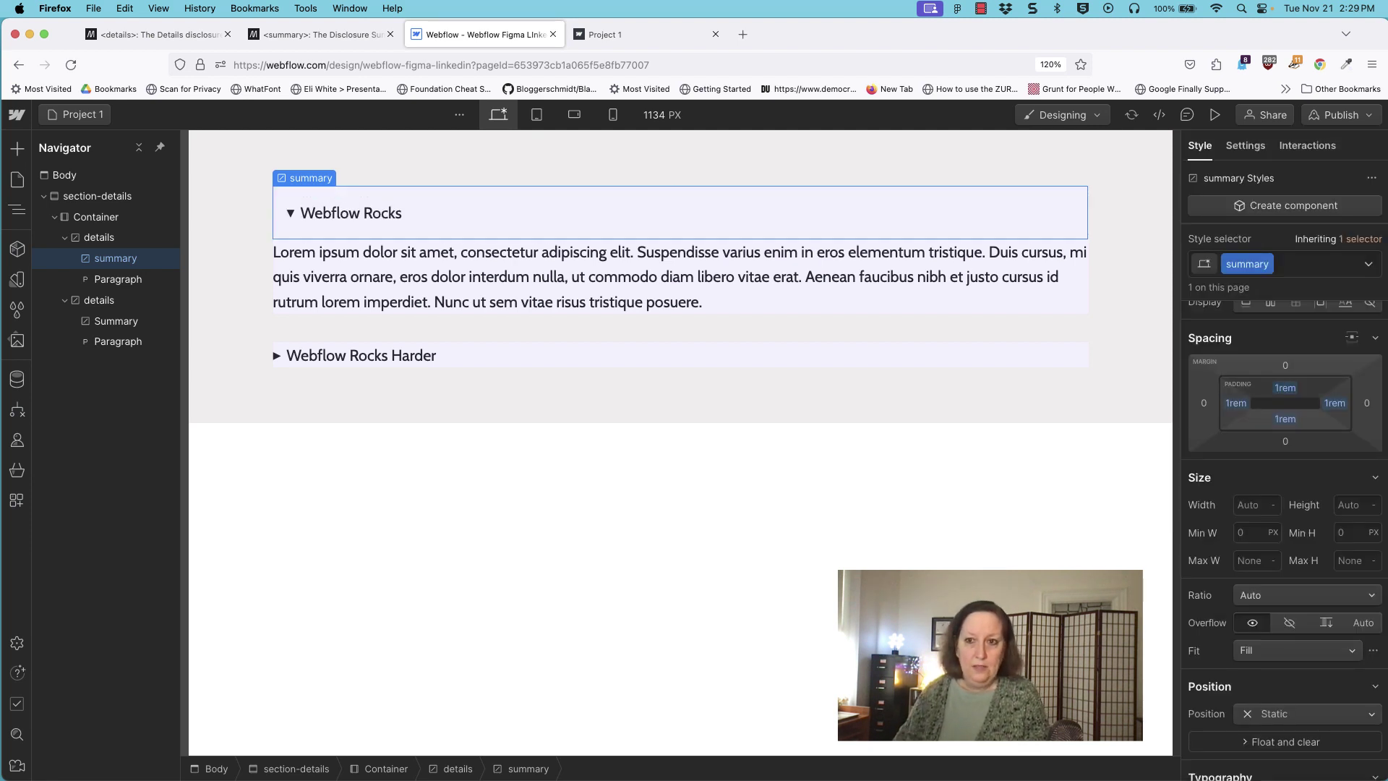
Reduce the top and bottom padding of the summary class to 0.5rem each.
click(1284, 387)
click(1359, 446)
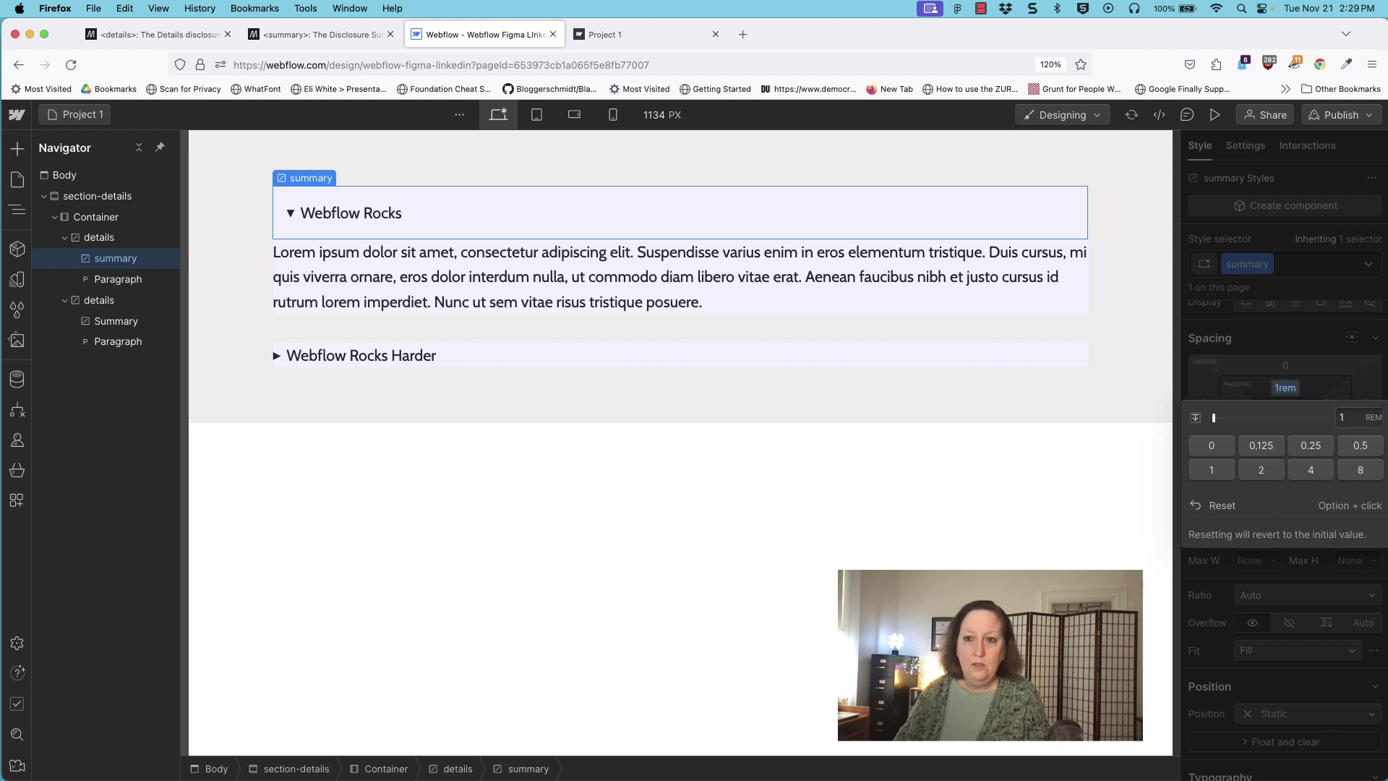
click(1285, 418)
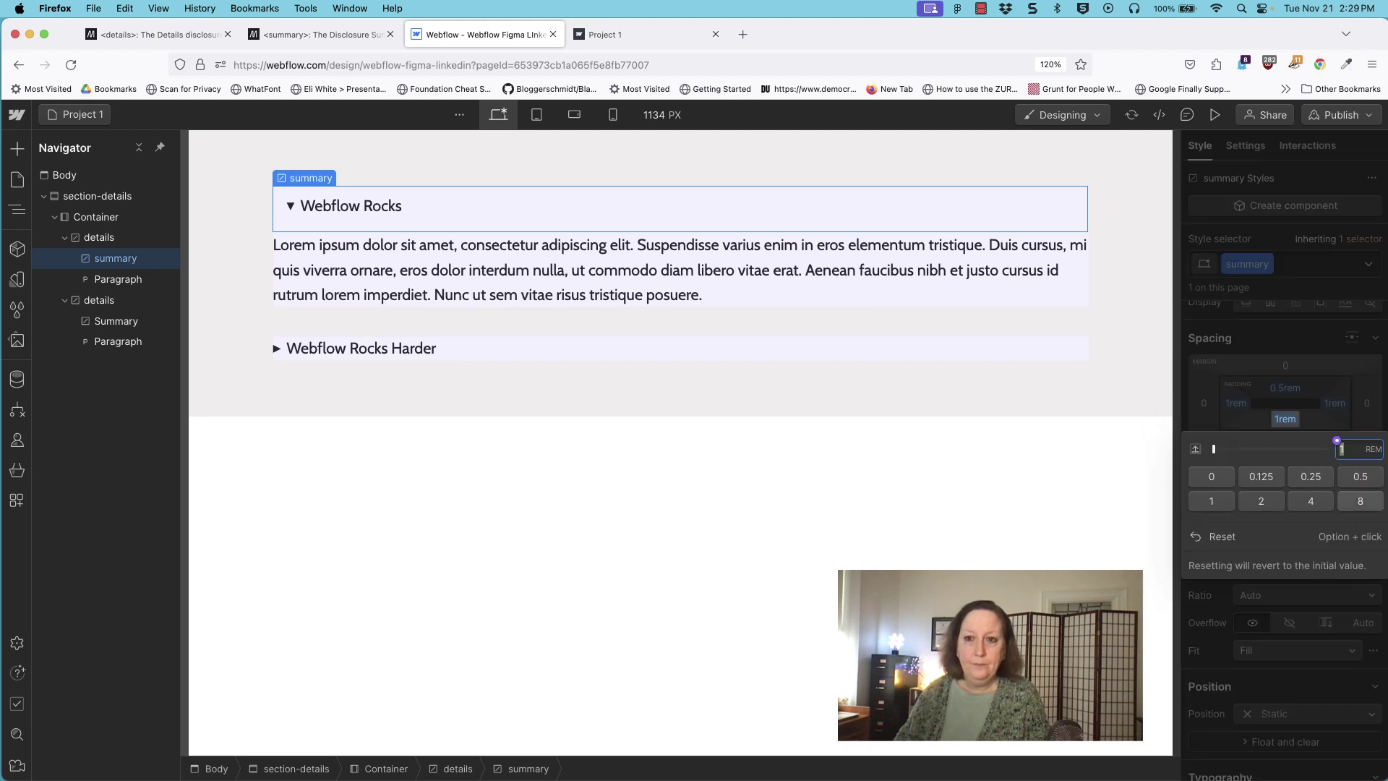
click(1359, 476)
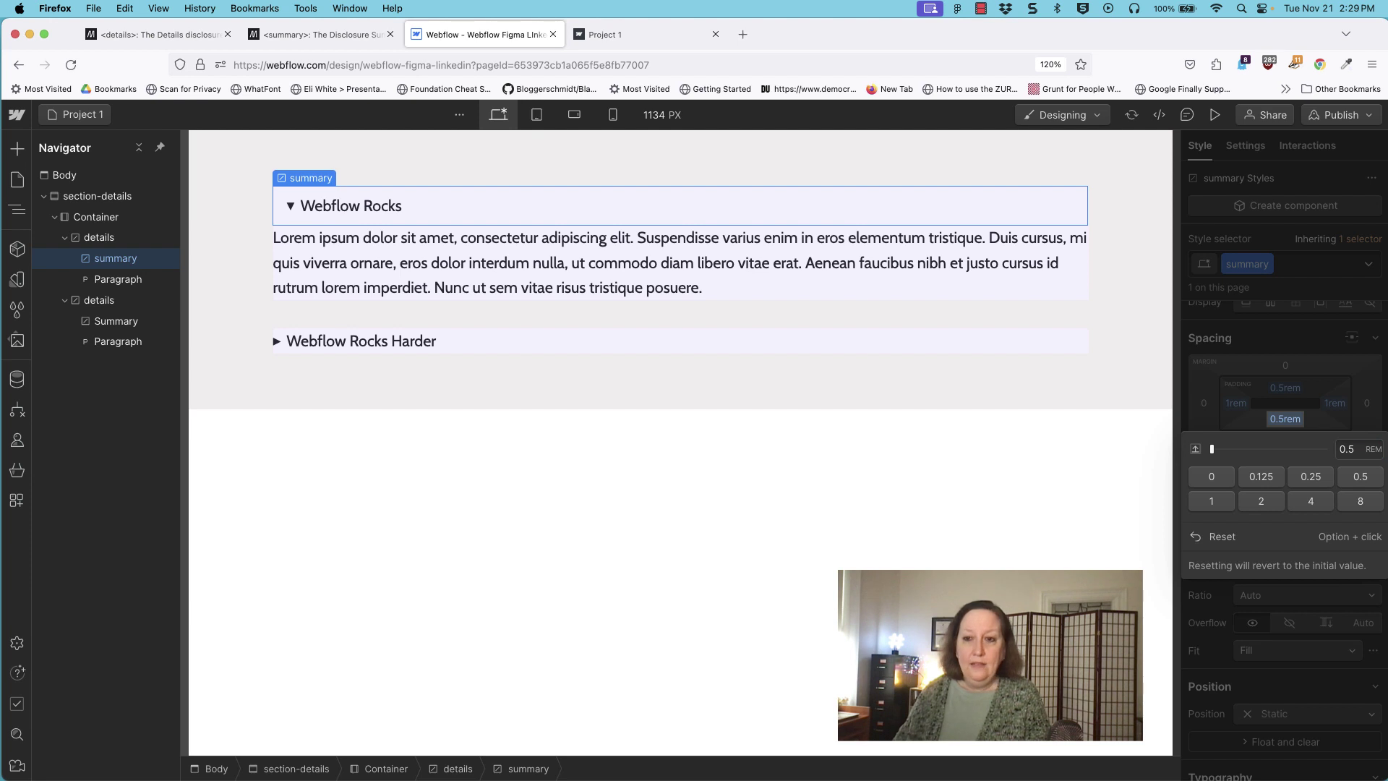
Set the summary class's background color to the orchid variable and its text color to the White variable.
scroll(1284, 540, down, 10)
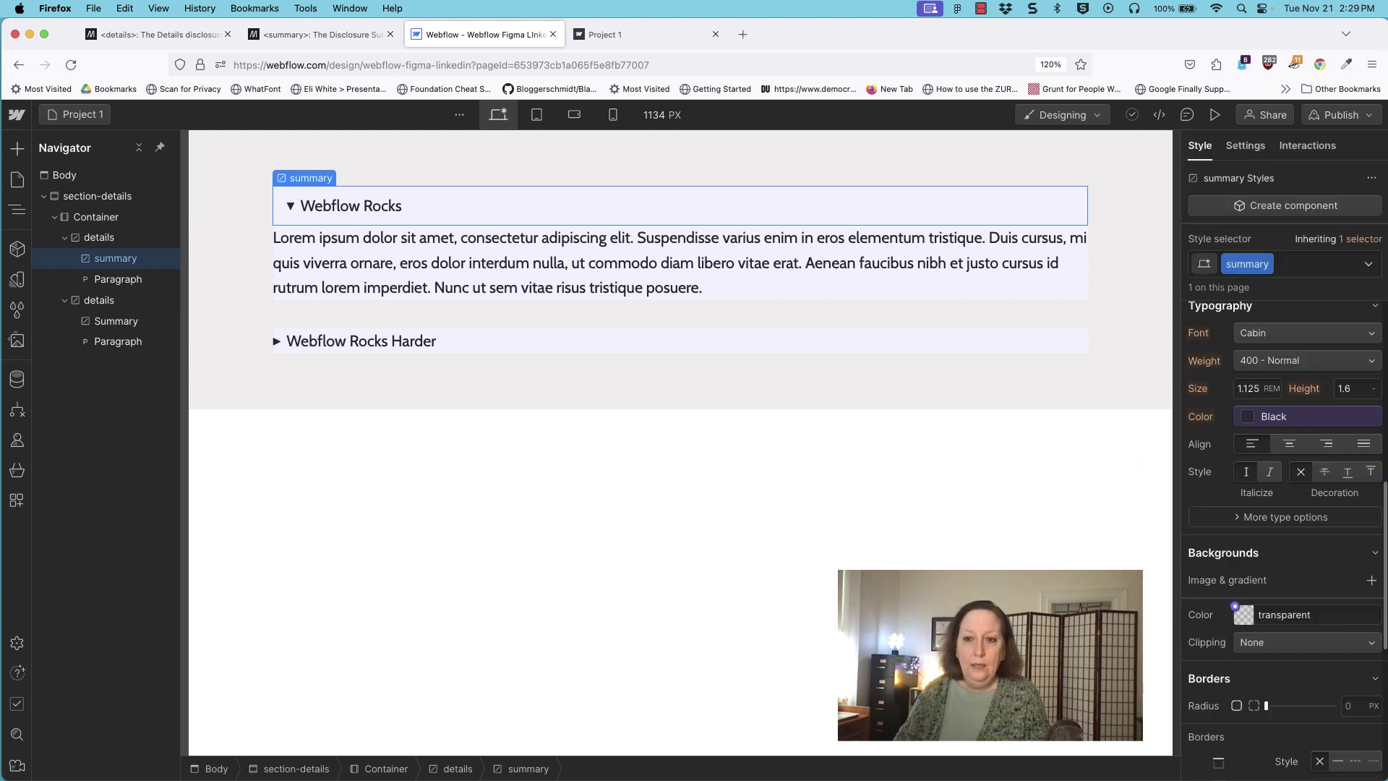
click(1235, 607)
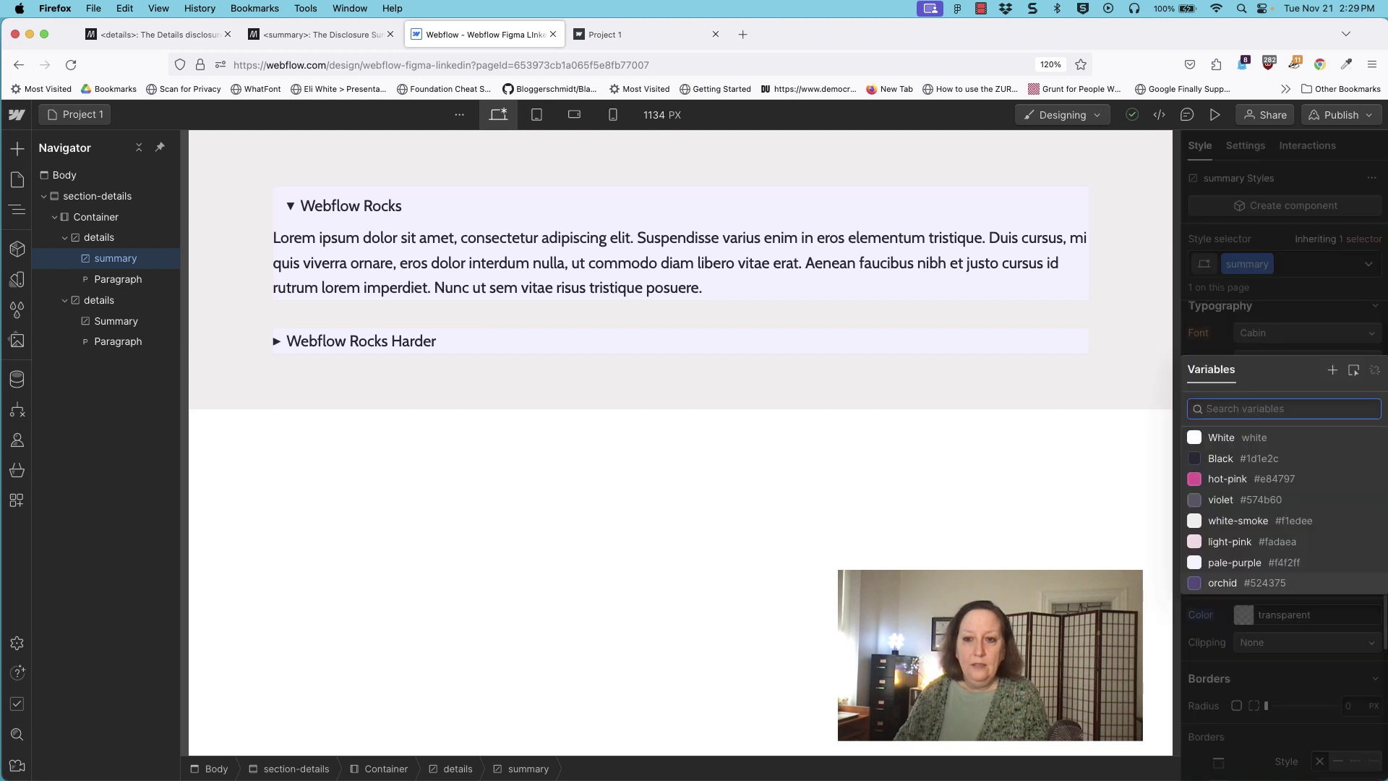
click(1229, 582)
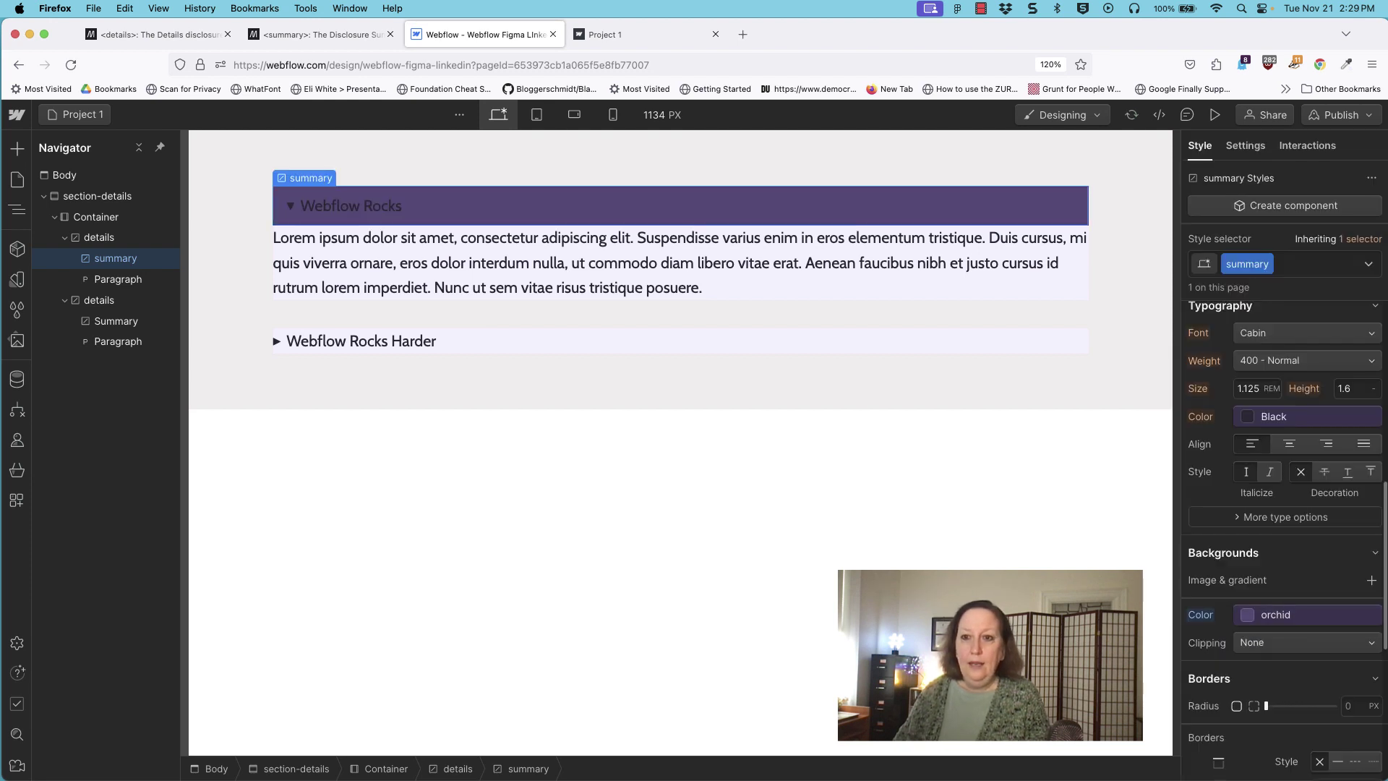
click(1272, 416)
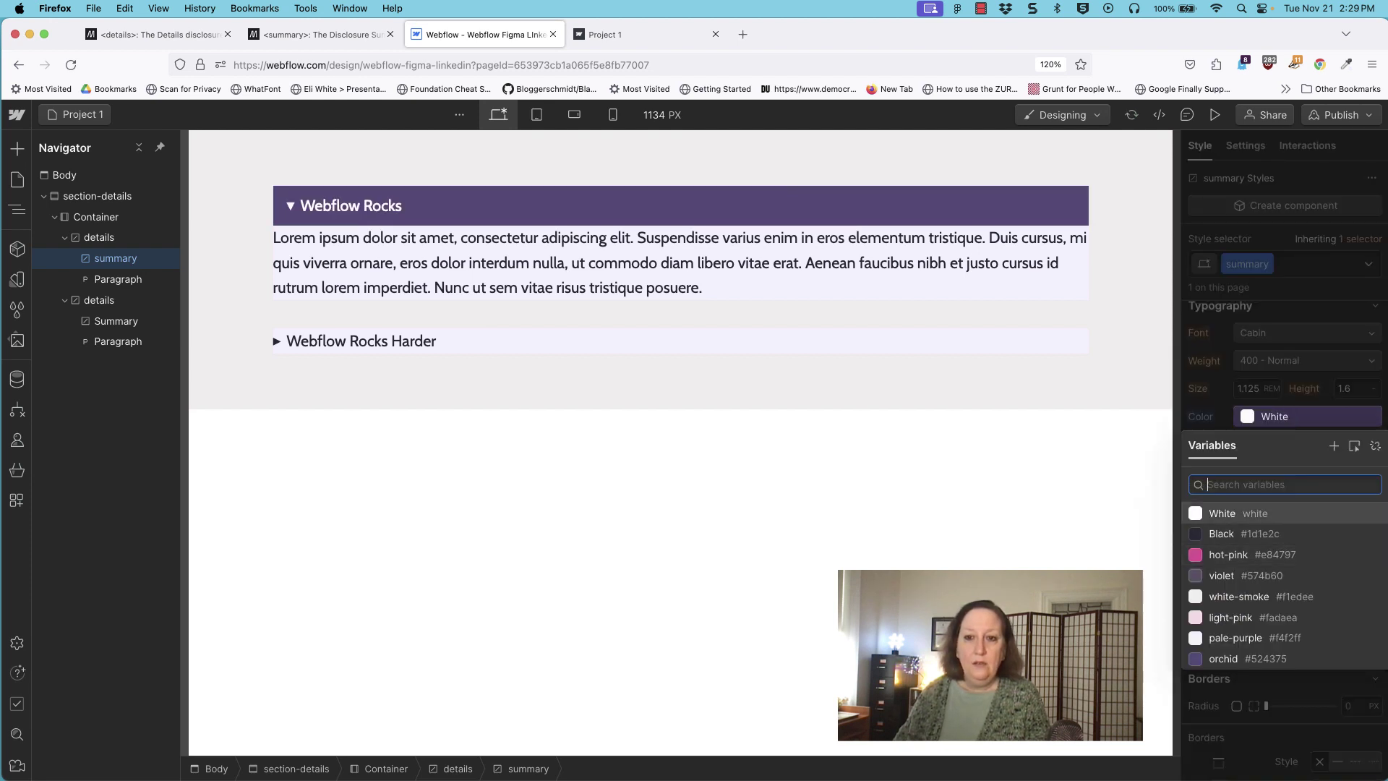
click(1228, 513)
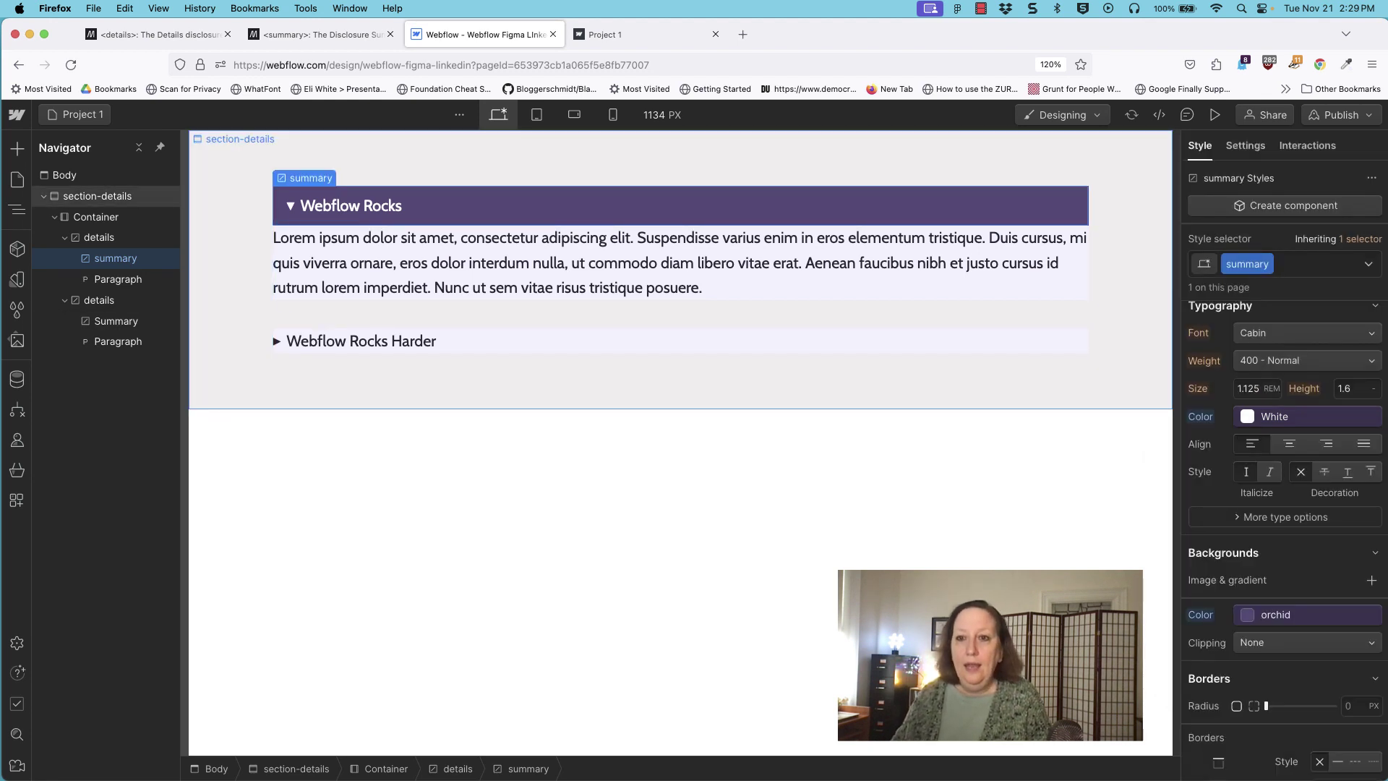
Round the corners of the summary class with a border radius of 10 px.
scroll(1284, 539, down, 3)
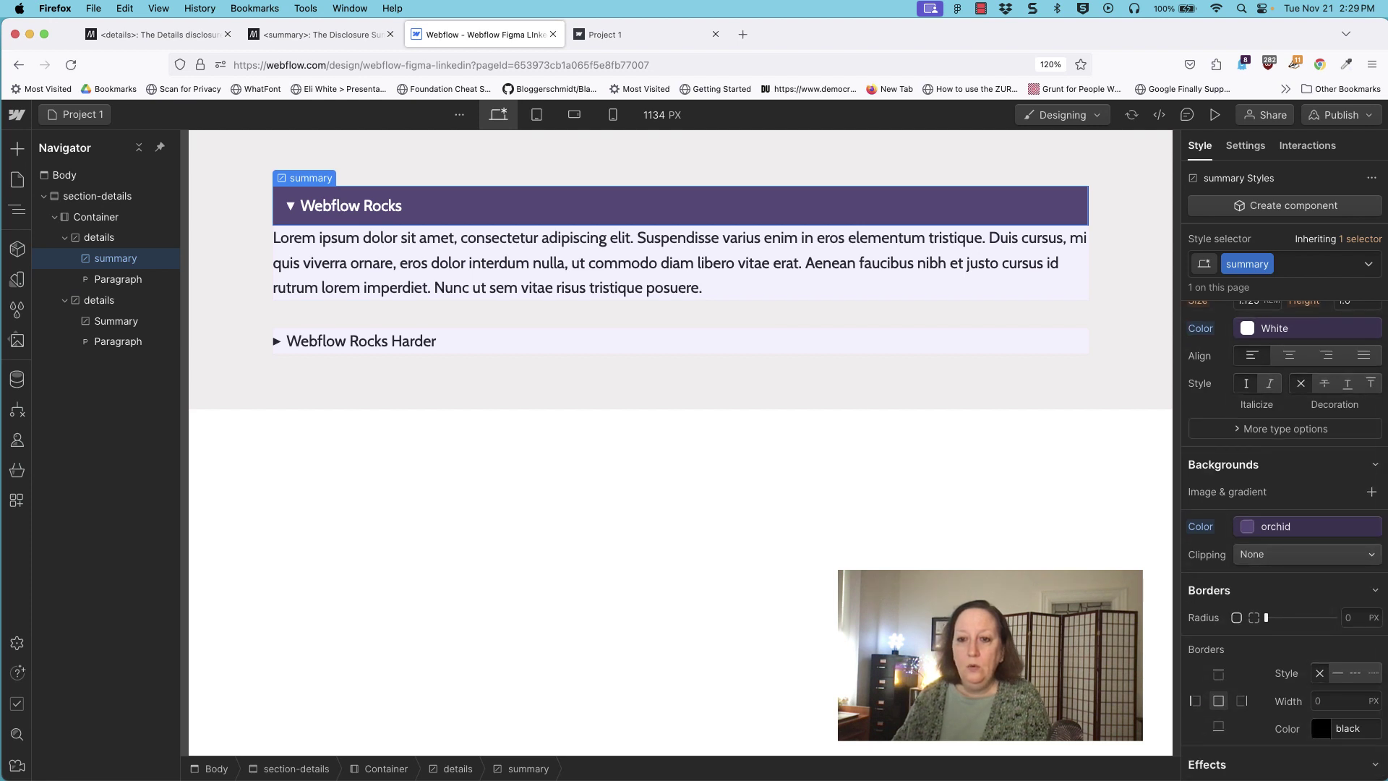
click(1348, 616)
text(1)
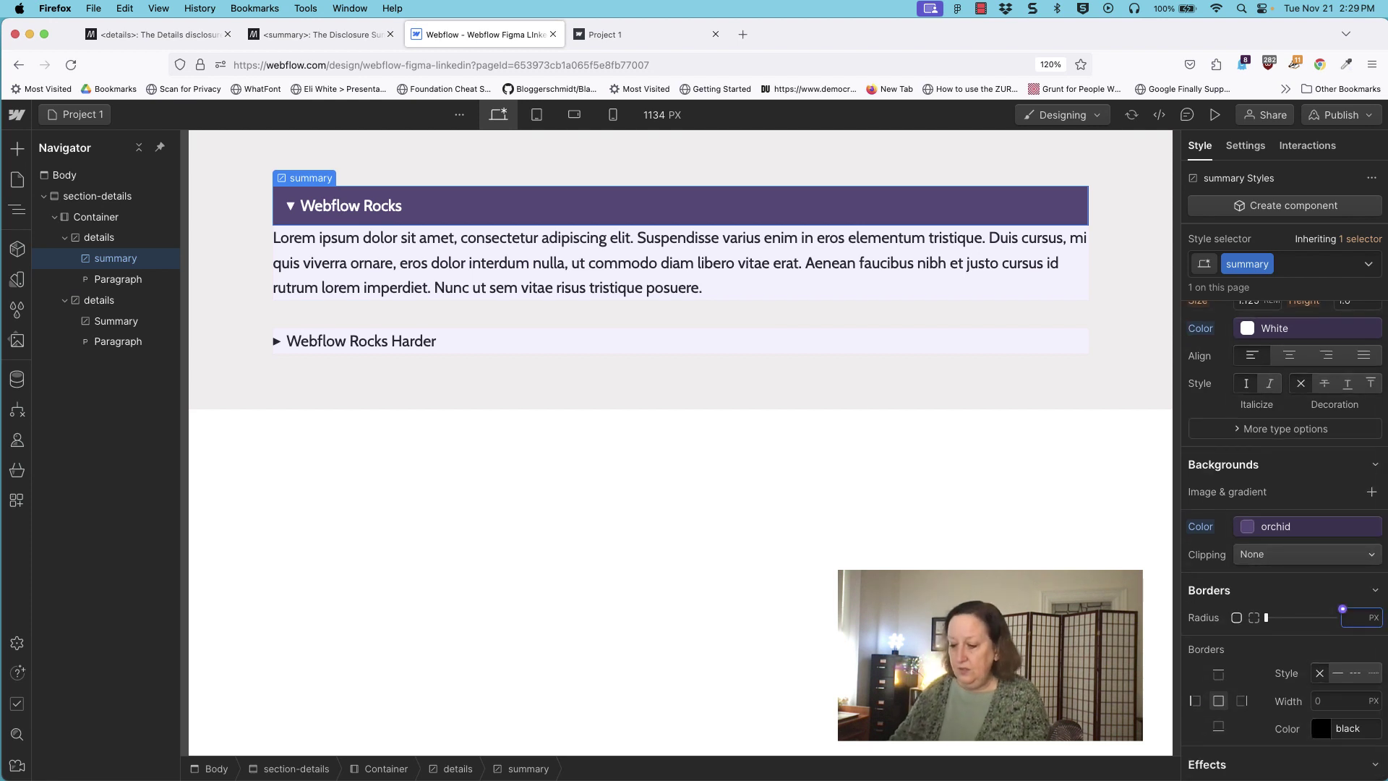
text(0)
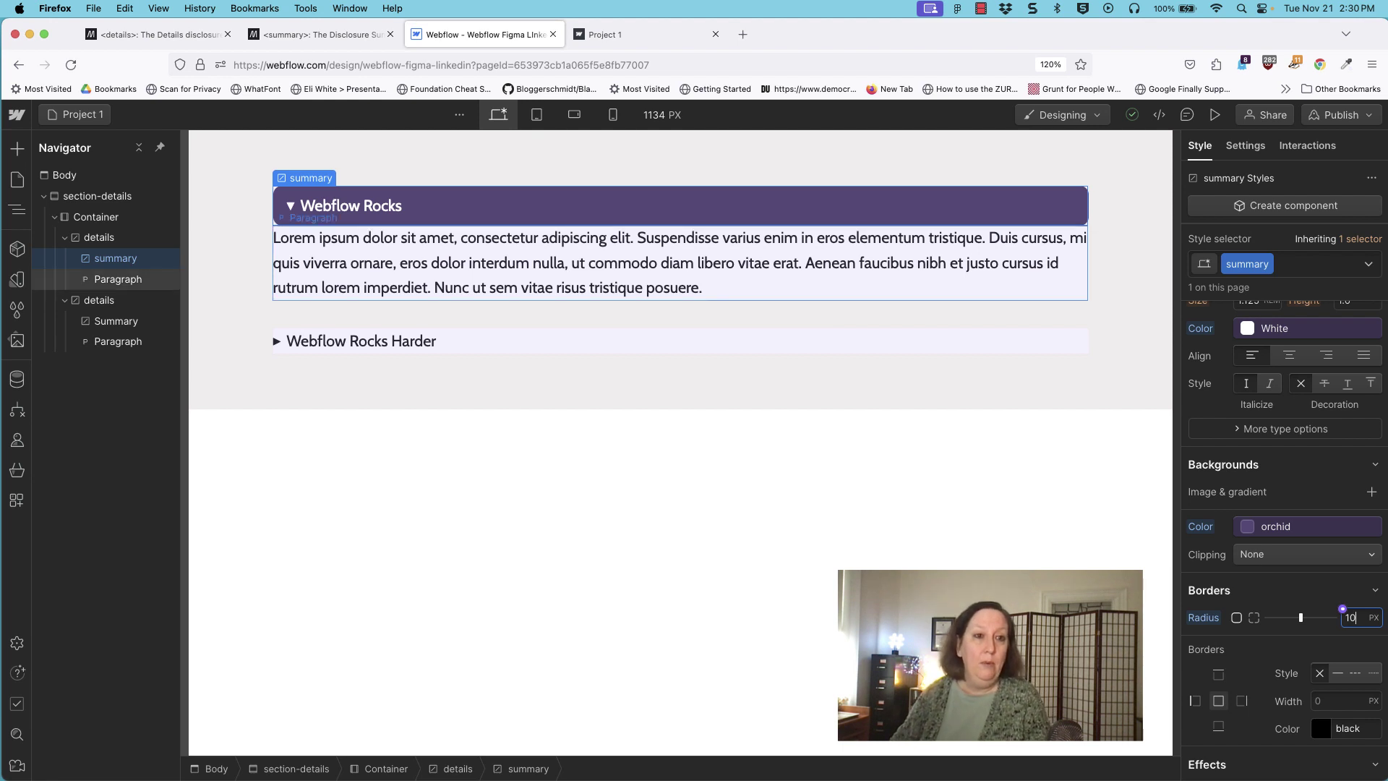
Wrap the paragraph in the first details element in a Div Block and give that block a new class named "detail-block".
click(117, 279)
right_click(131, 282)
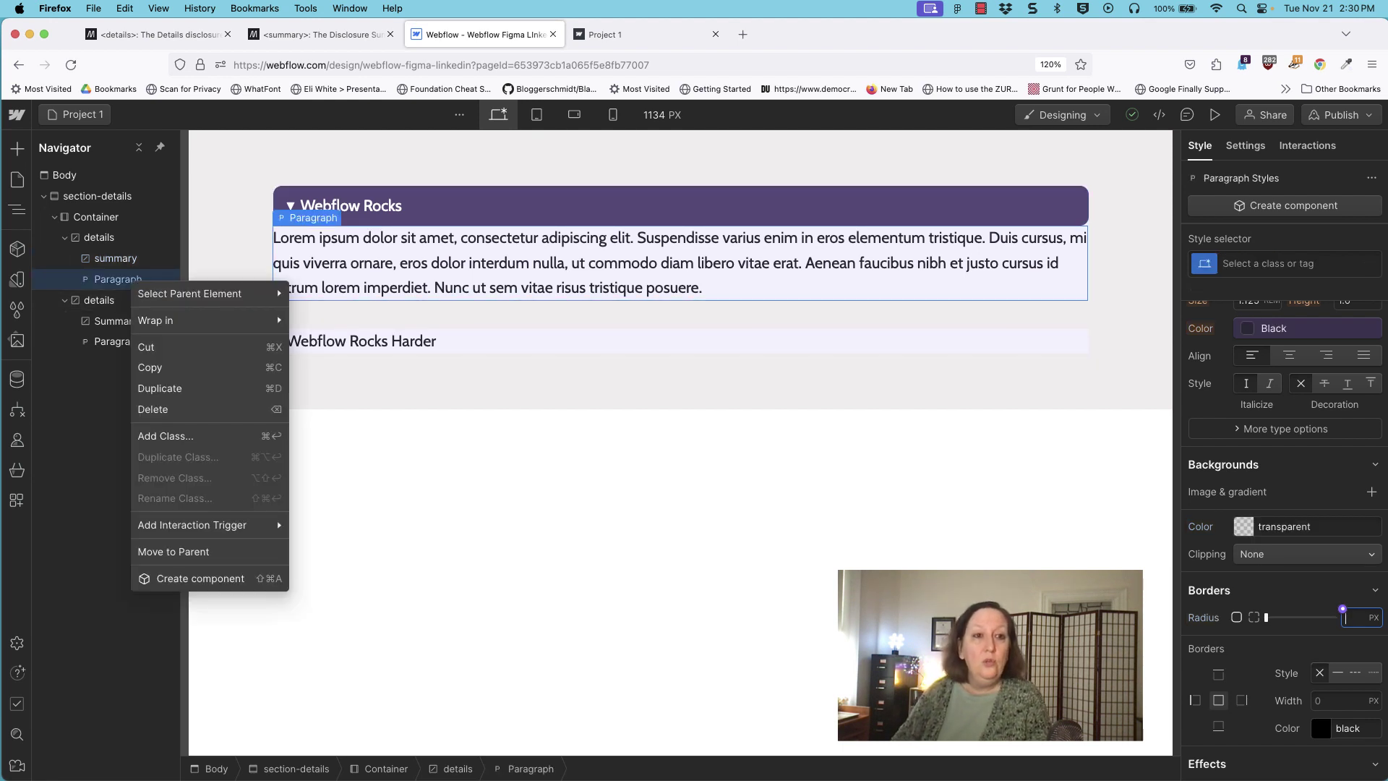
mouse_move(209, 320)
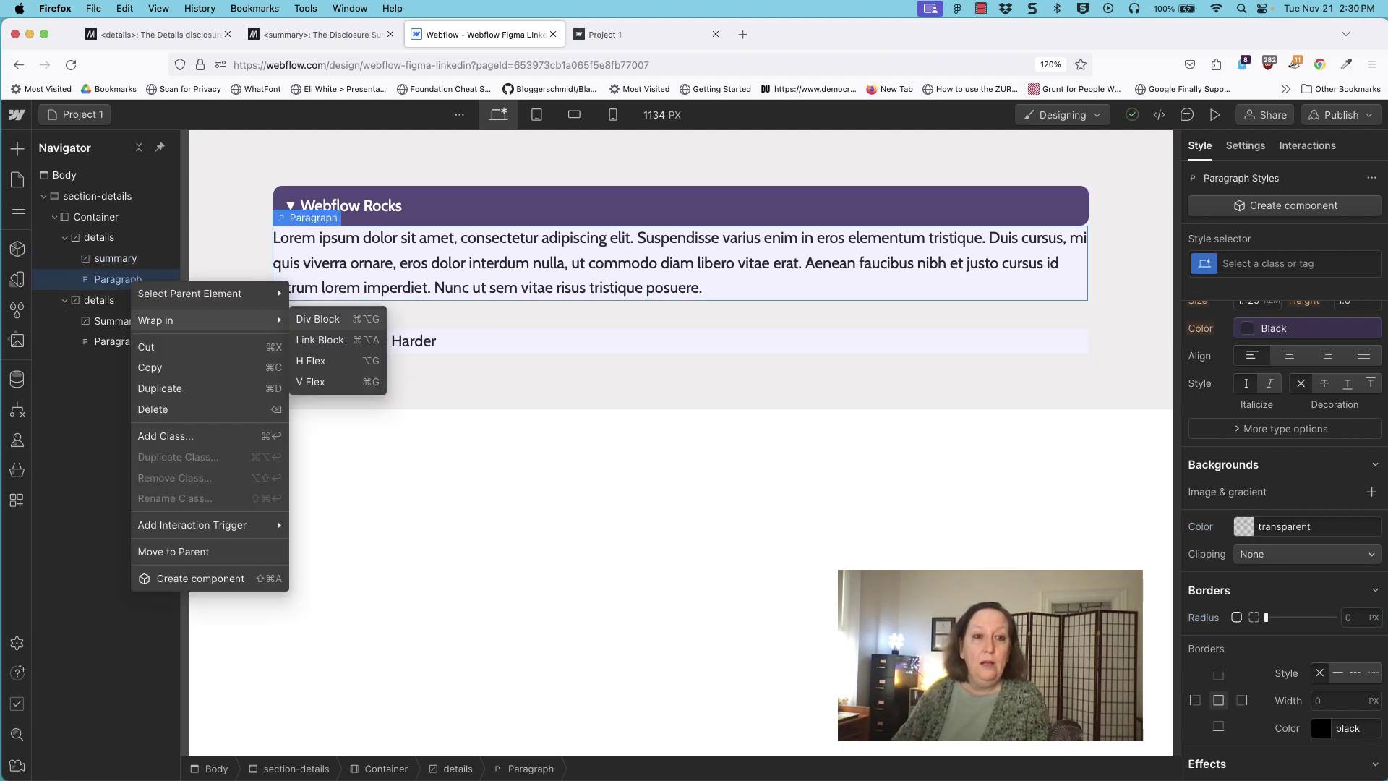
click(318, 318)
key(super+Return)
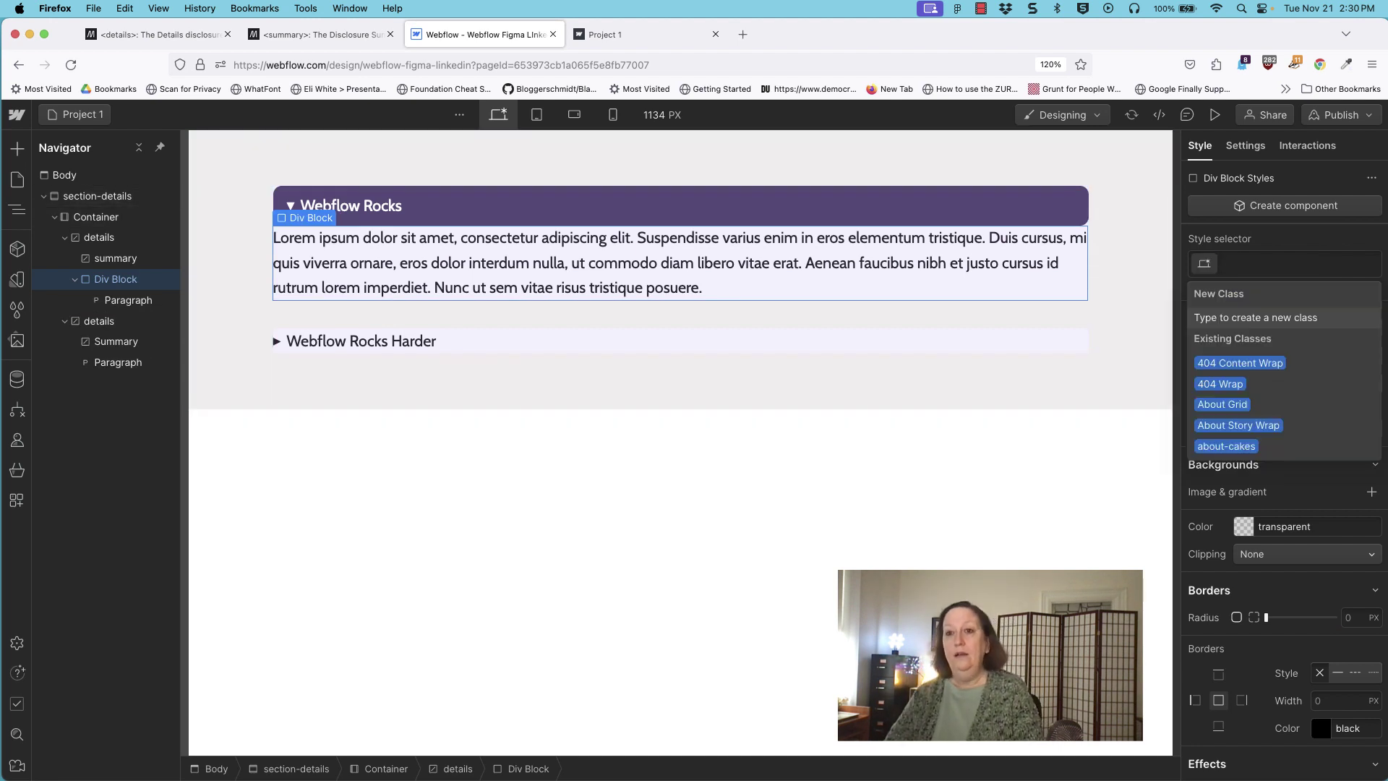
text(detail-block)
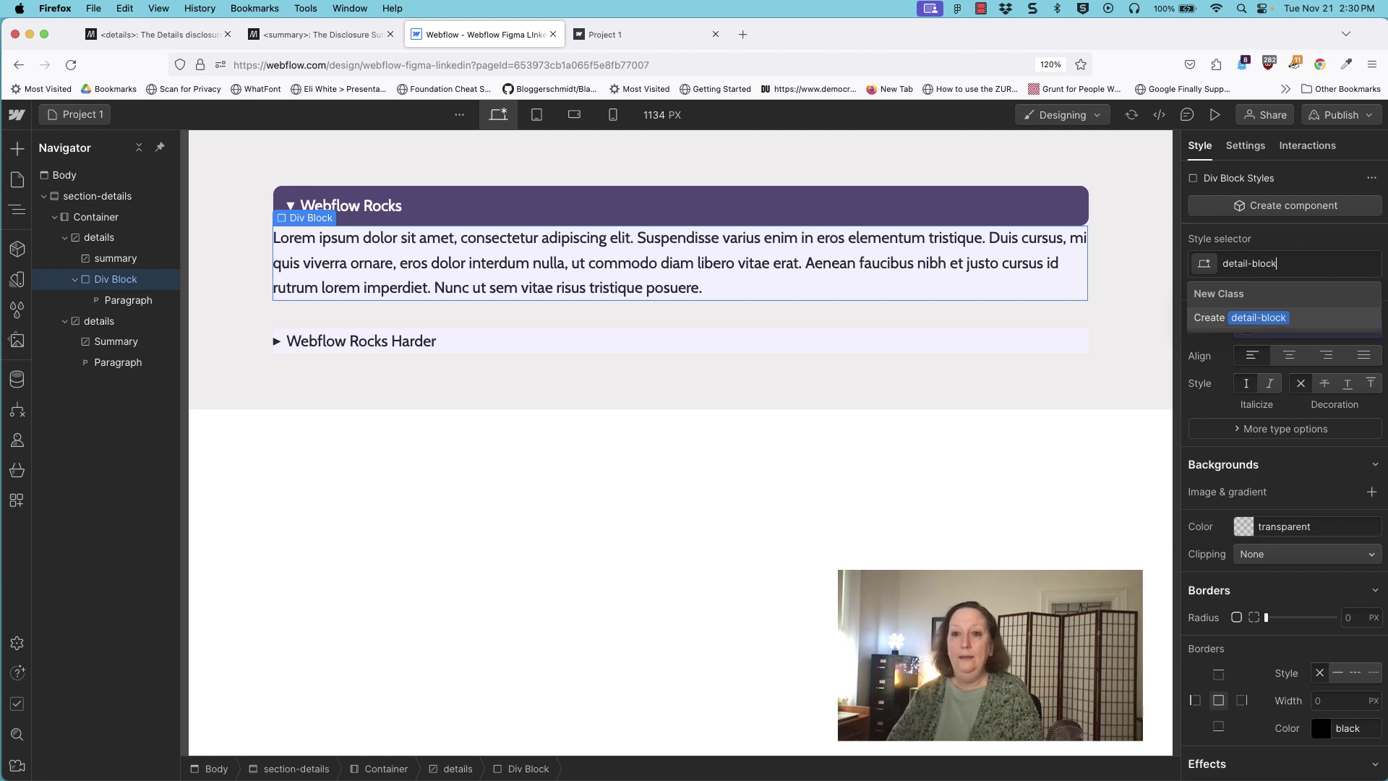
key(Return)
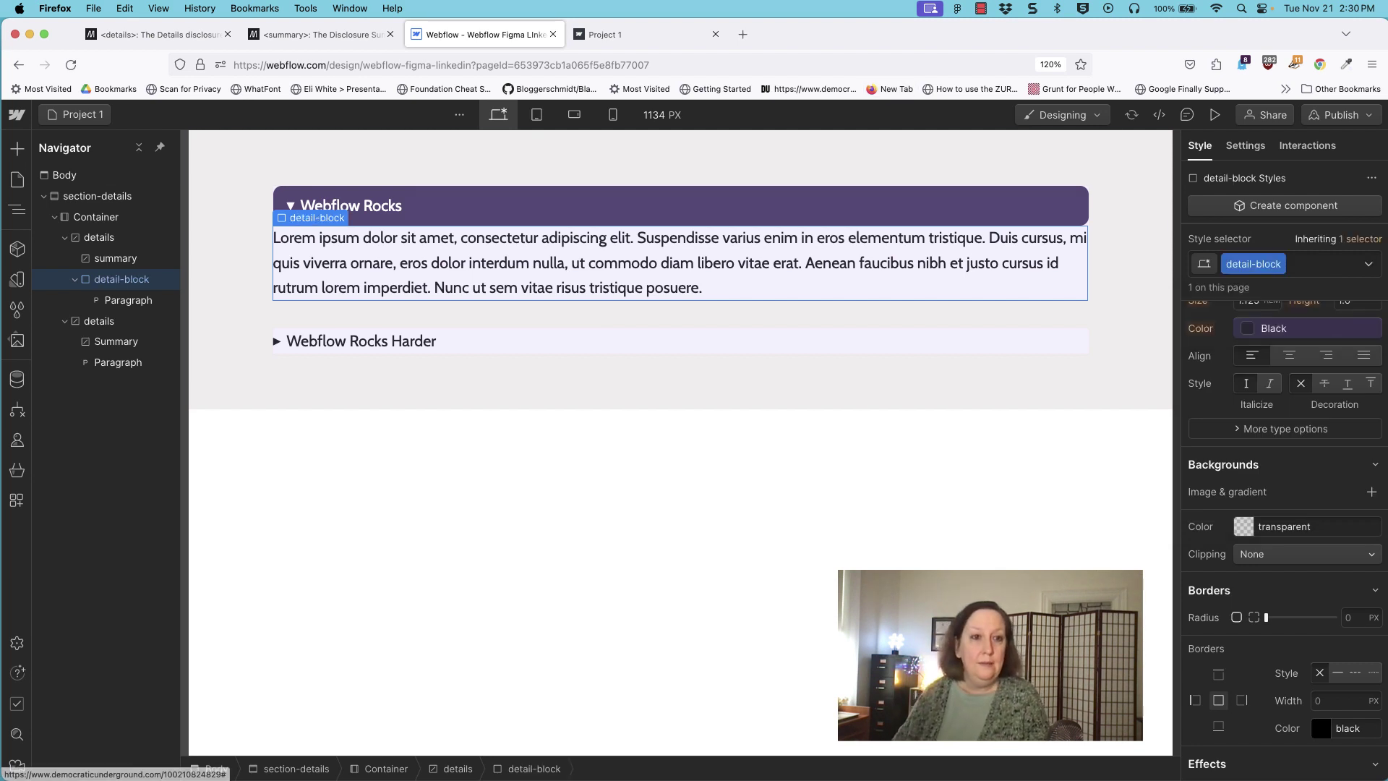
Wrap the paragraph in the second details element in a Div Block and apply the existing "detail-block" class to it.
right_click(116, 362)
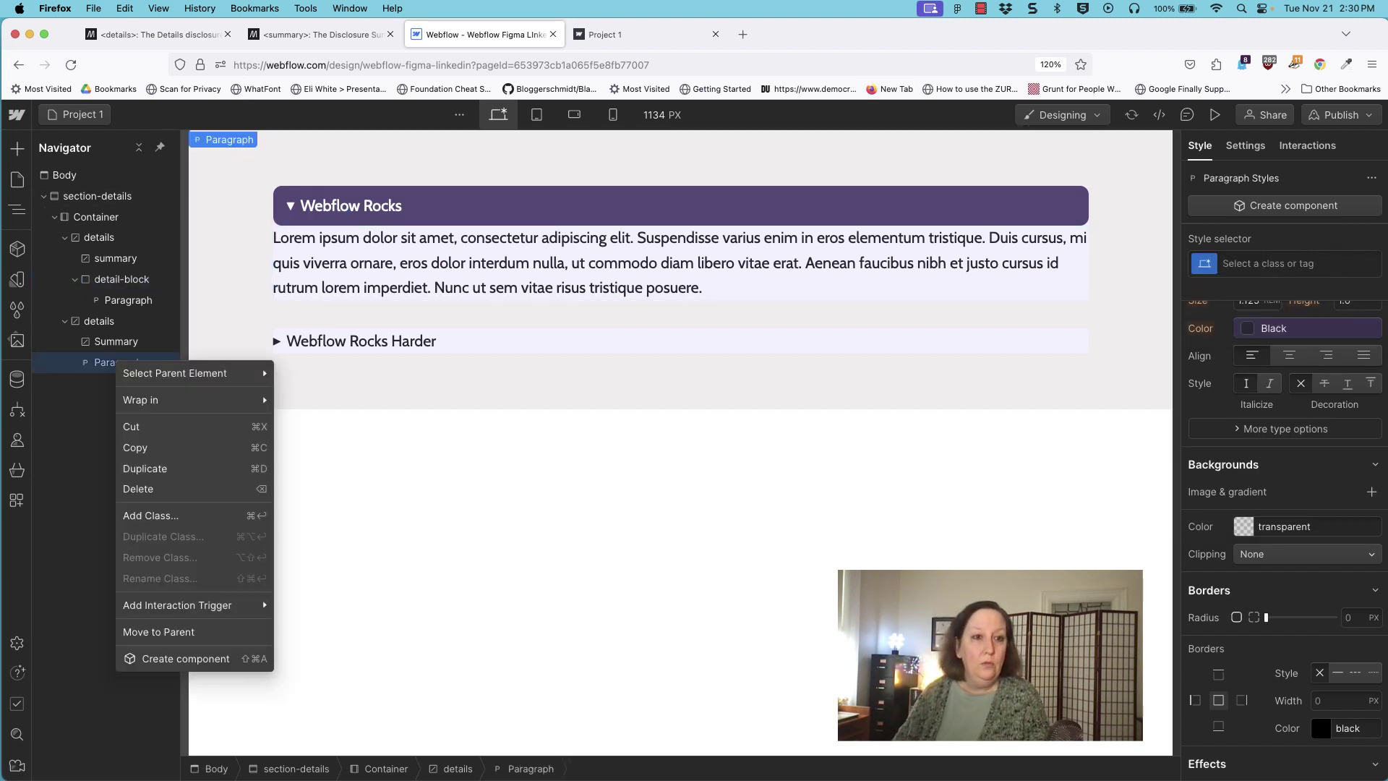
mouse_move(180, 373)
mouse_move(181, 400)
click(321, 398)
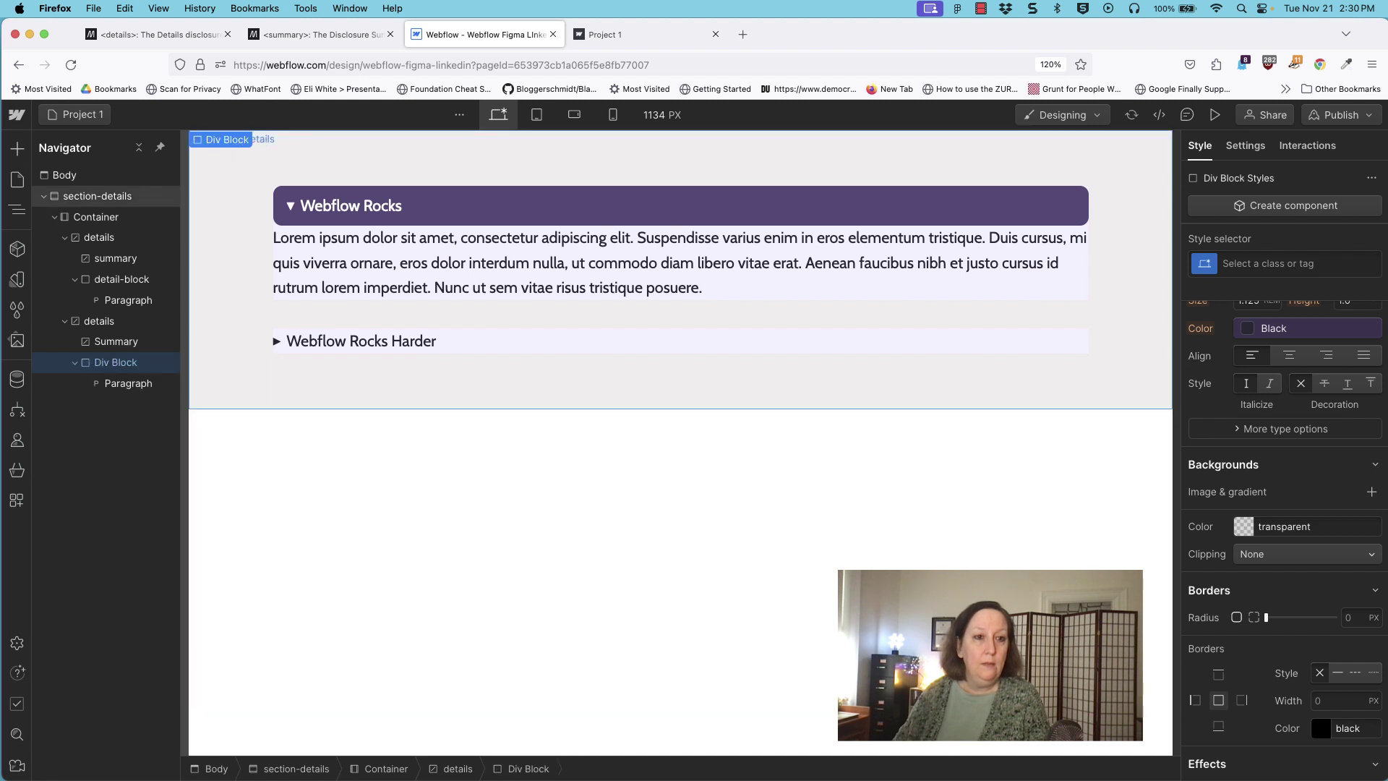
key(super+Return)
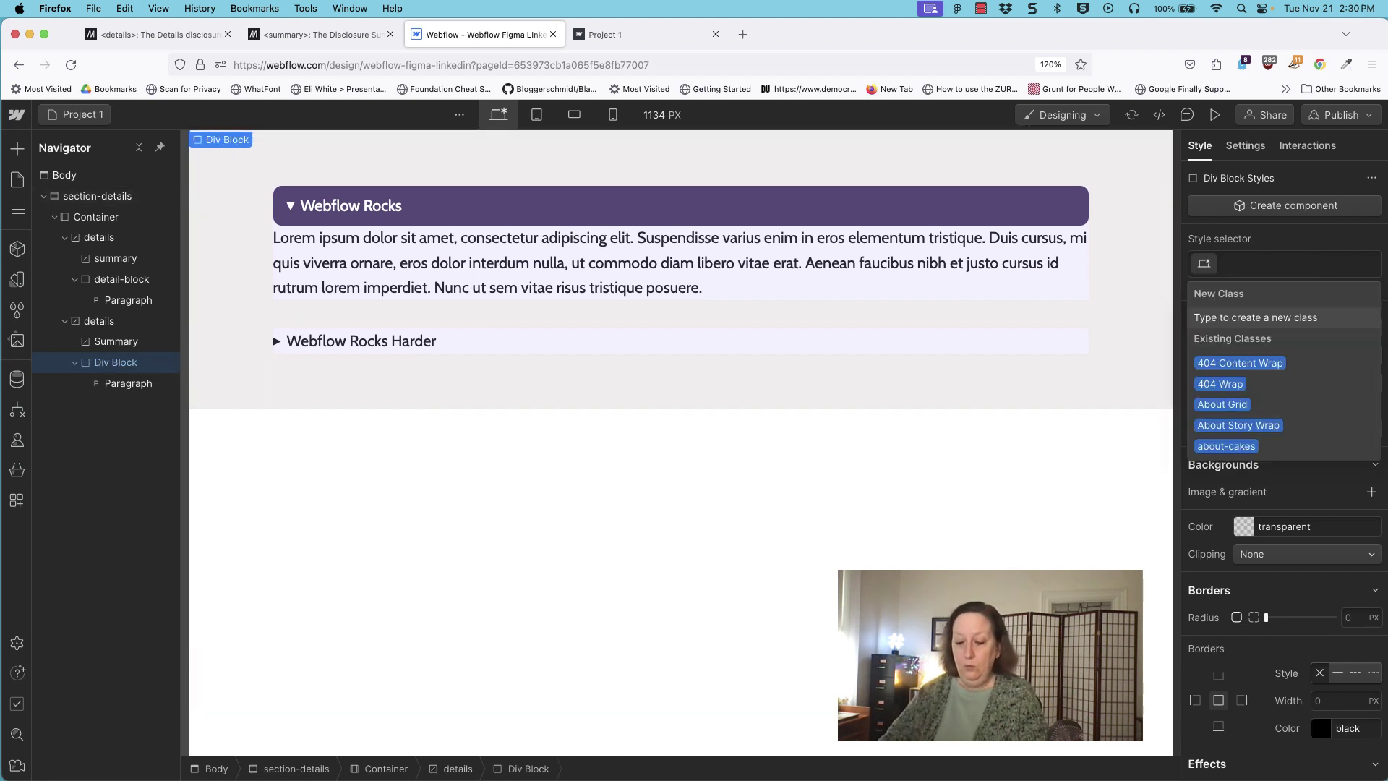
text(detail)
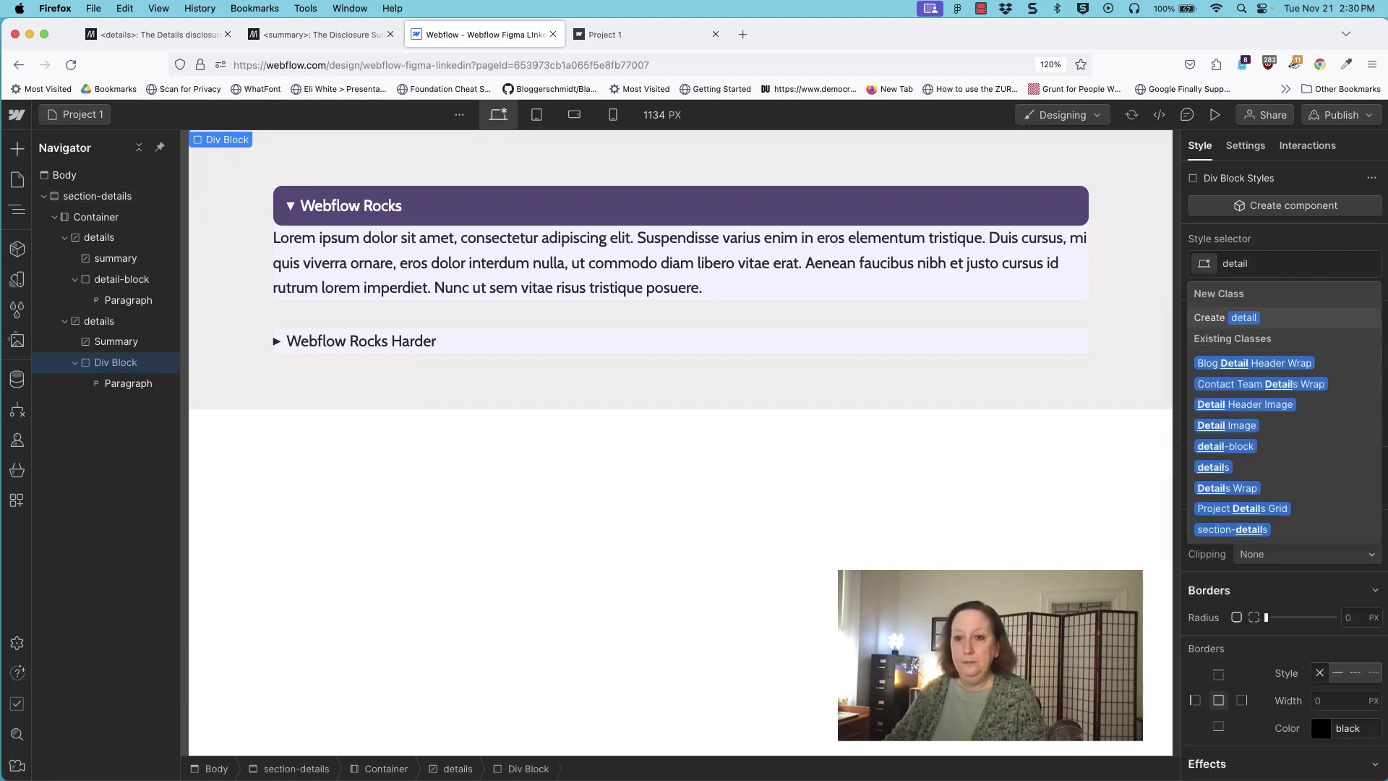
key(Down)
key(Down)
key(Down)
key(Down)
key(Down)
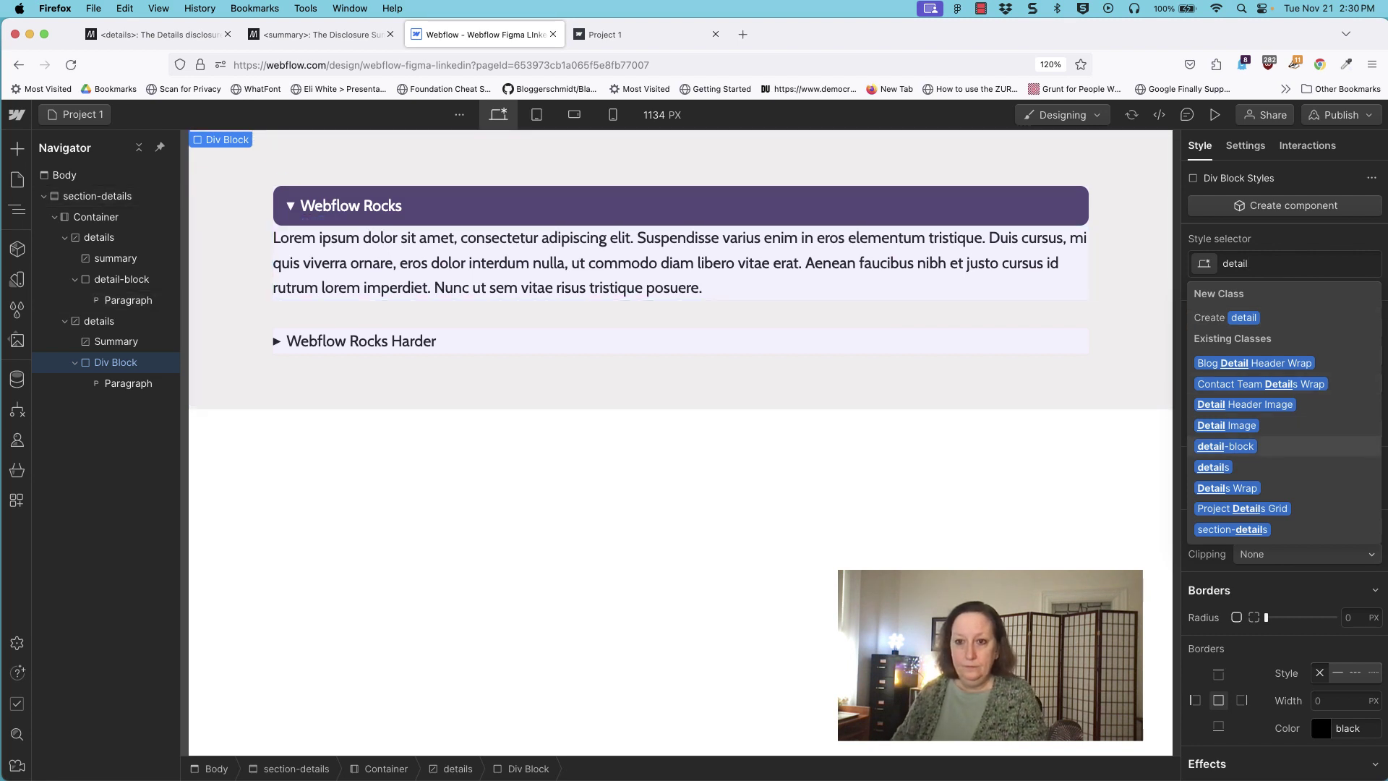
key(Return)
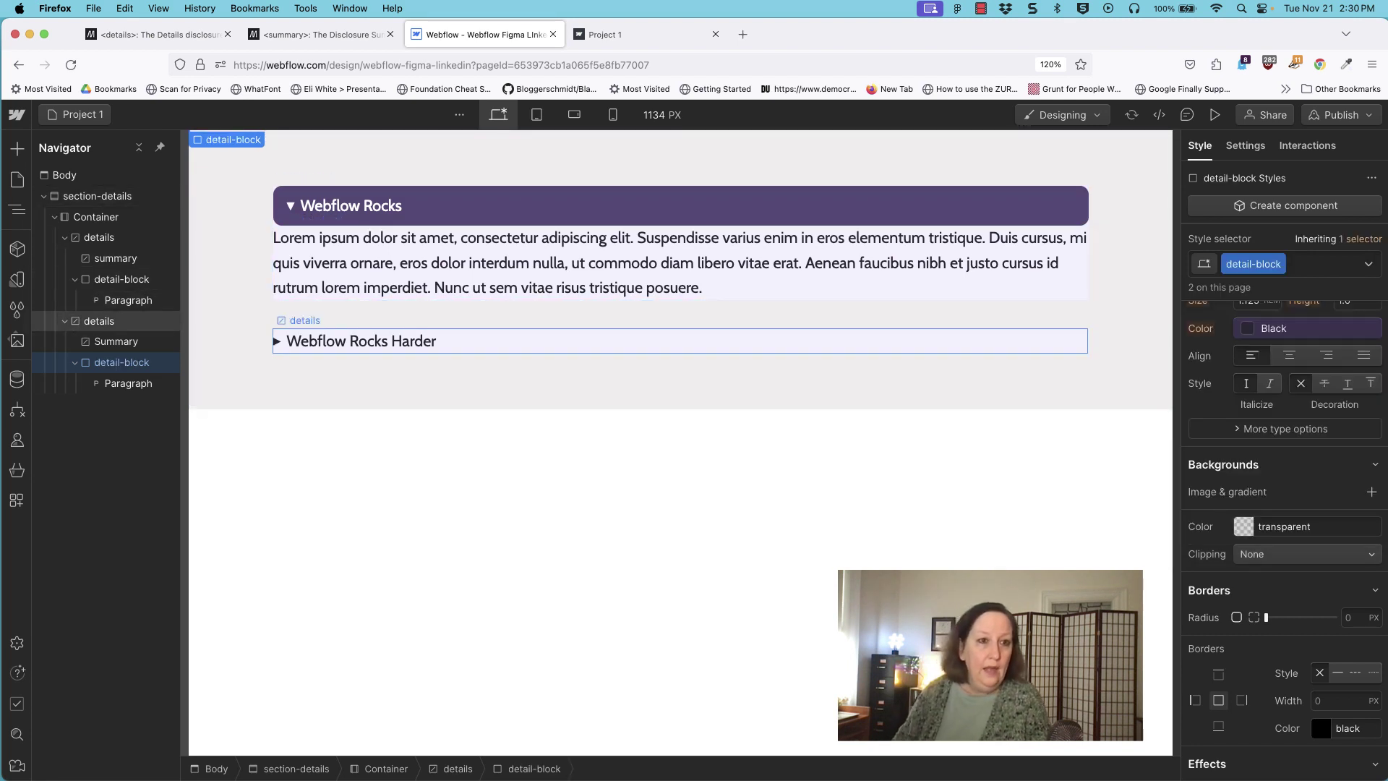
Apply the existing "summary" class to the second Summary element, the one containing "Webflow Rocks Harder".
click(116, 341)
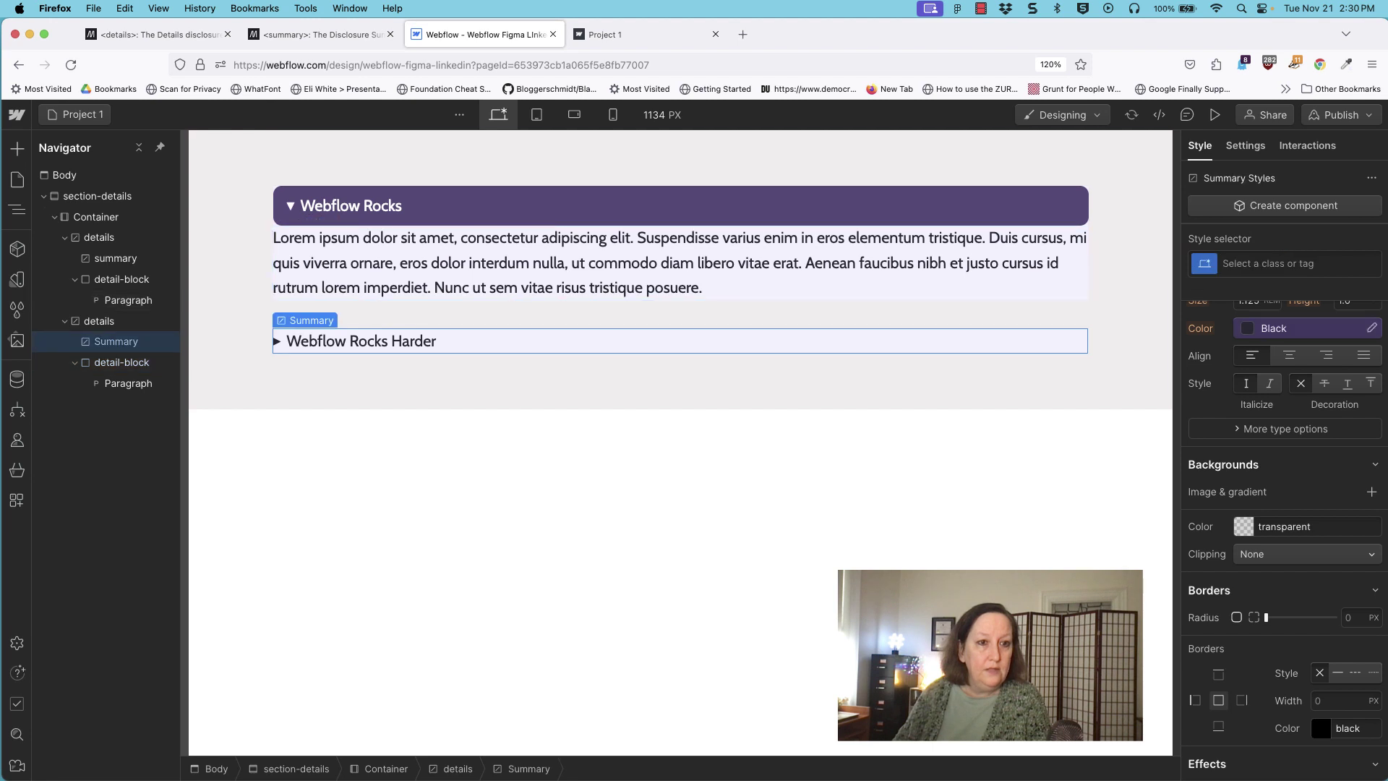
key(super+Return)
text(summary)
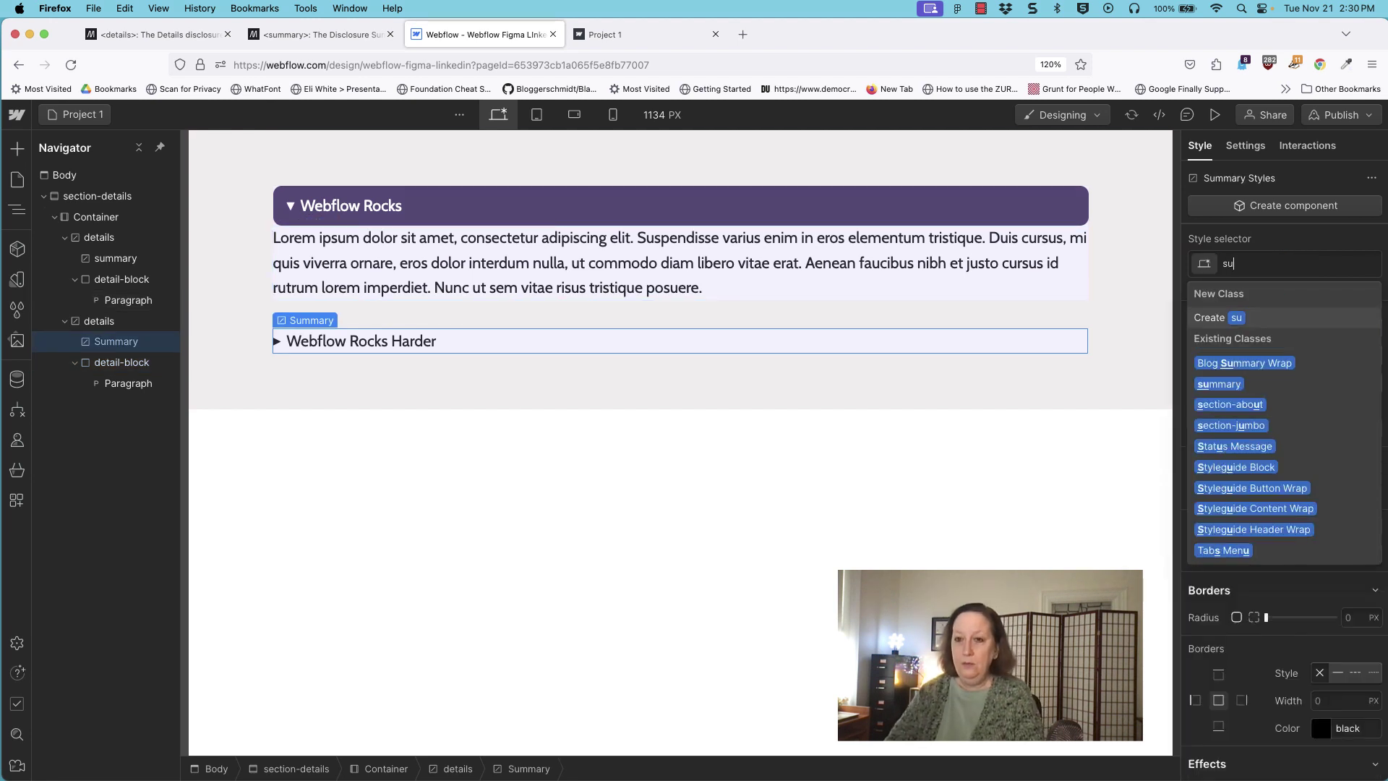
key(Down)
key(Return)
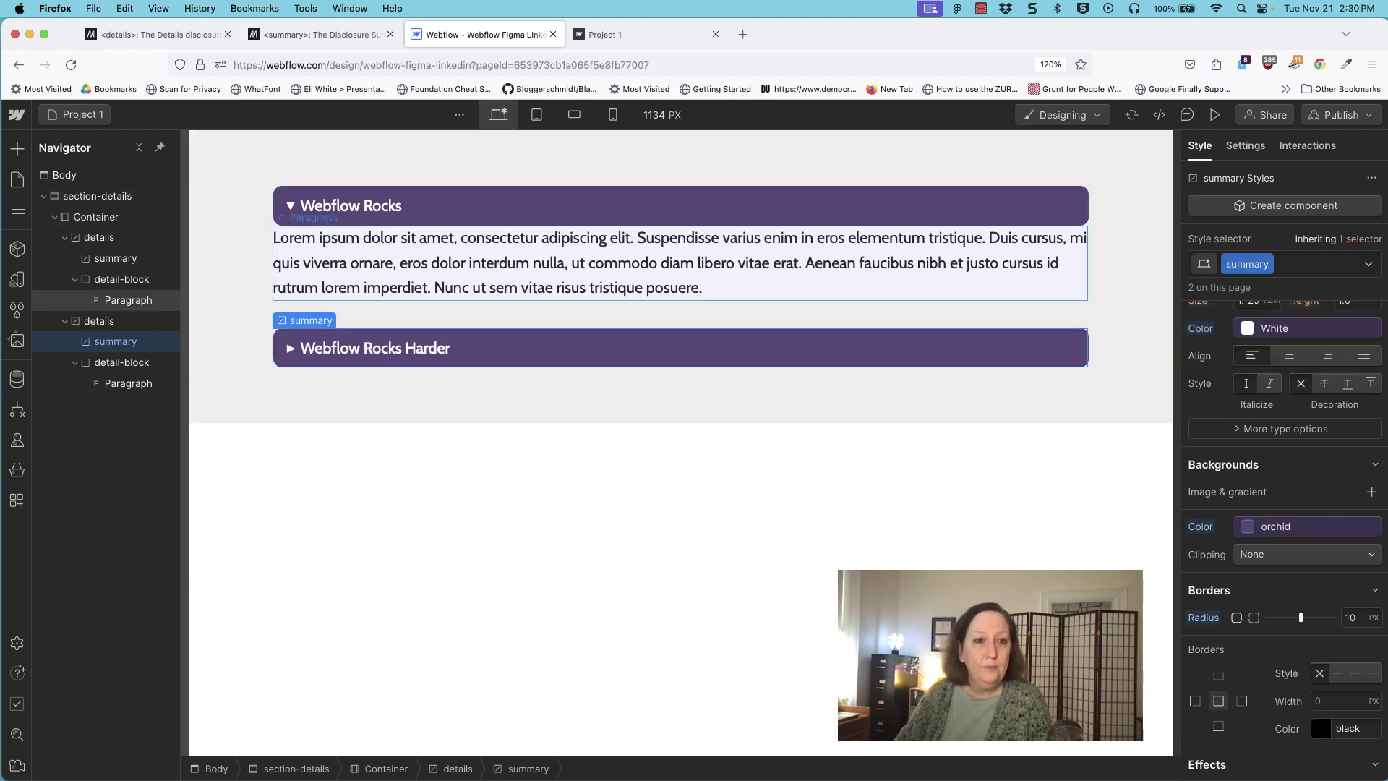
Give the detail-block class 1rem of padding at the top and bottom.
click(128, 300)
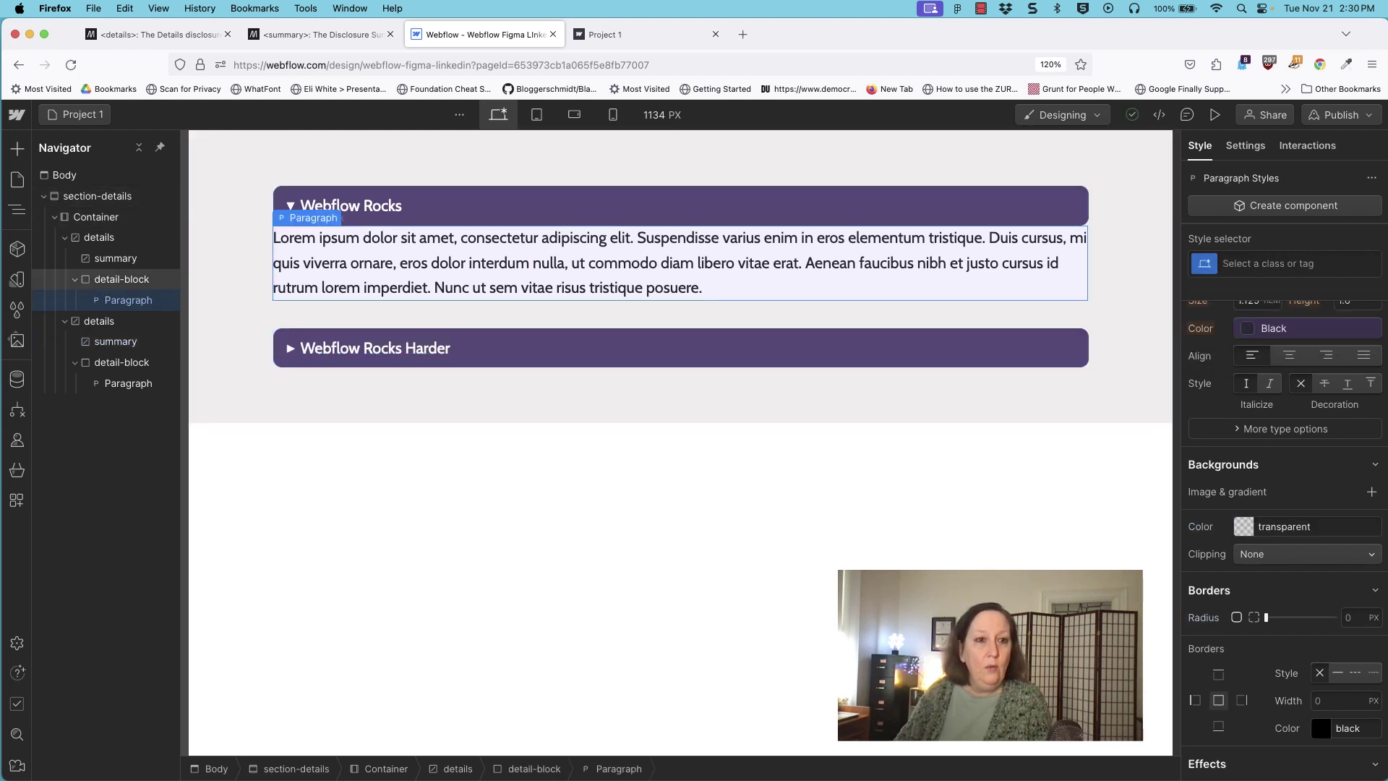
click(122, 279)
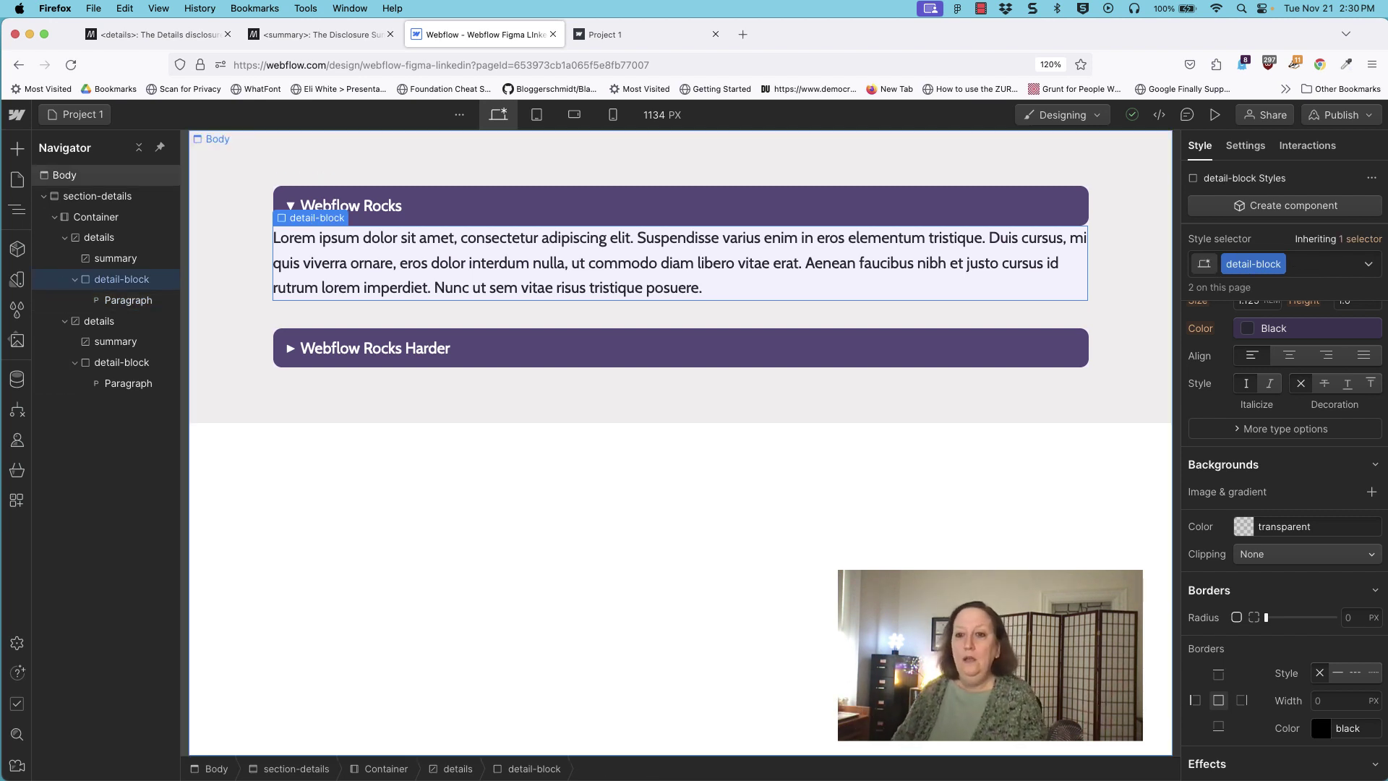
scroll(1285, 506, up, 2)
scroll(1284, 506, up, 5)
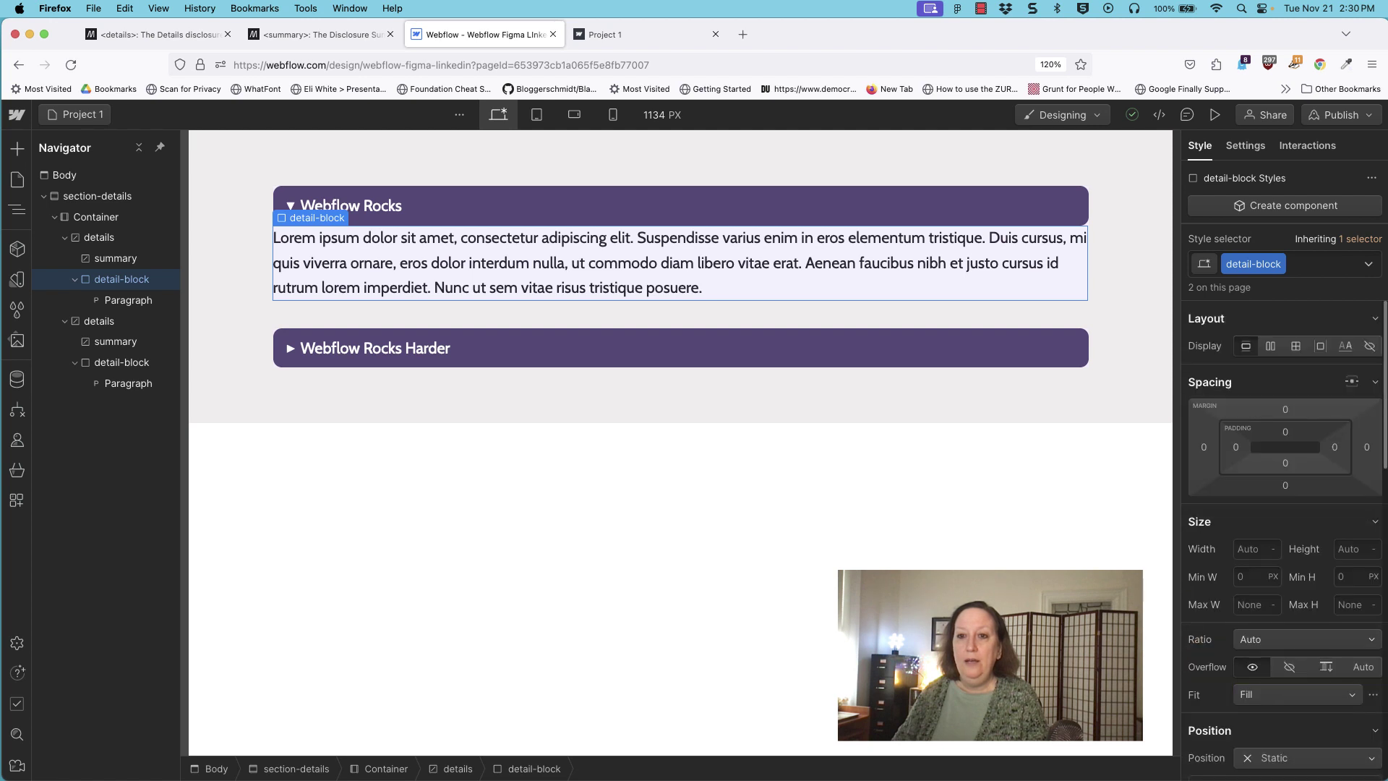
click(1284, 431)
text(1rem)
key(Return)
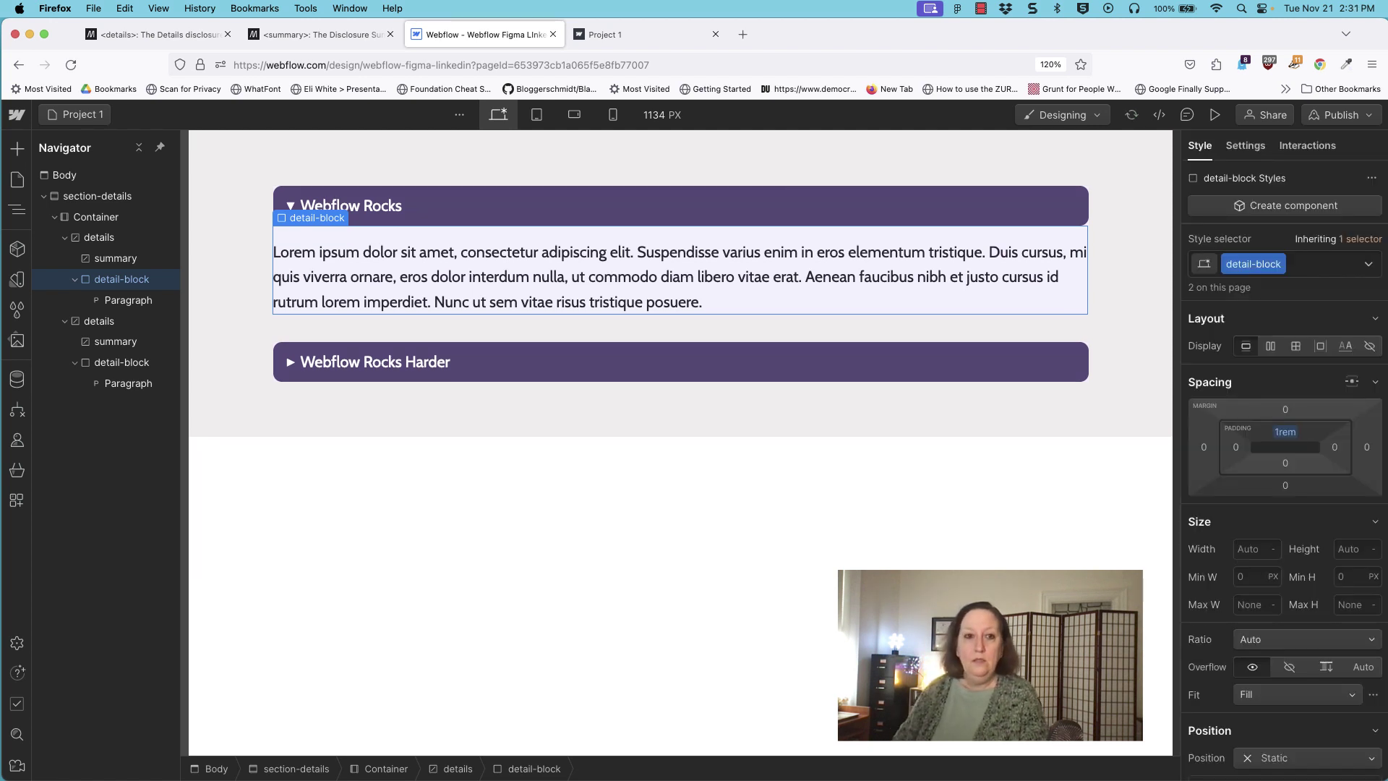
click(1285, 463)
text(1rem)
key(Return)
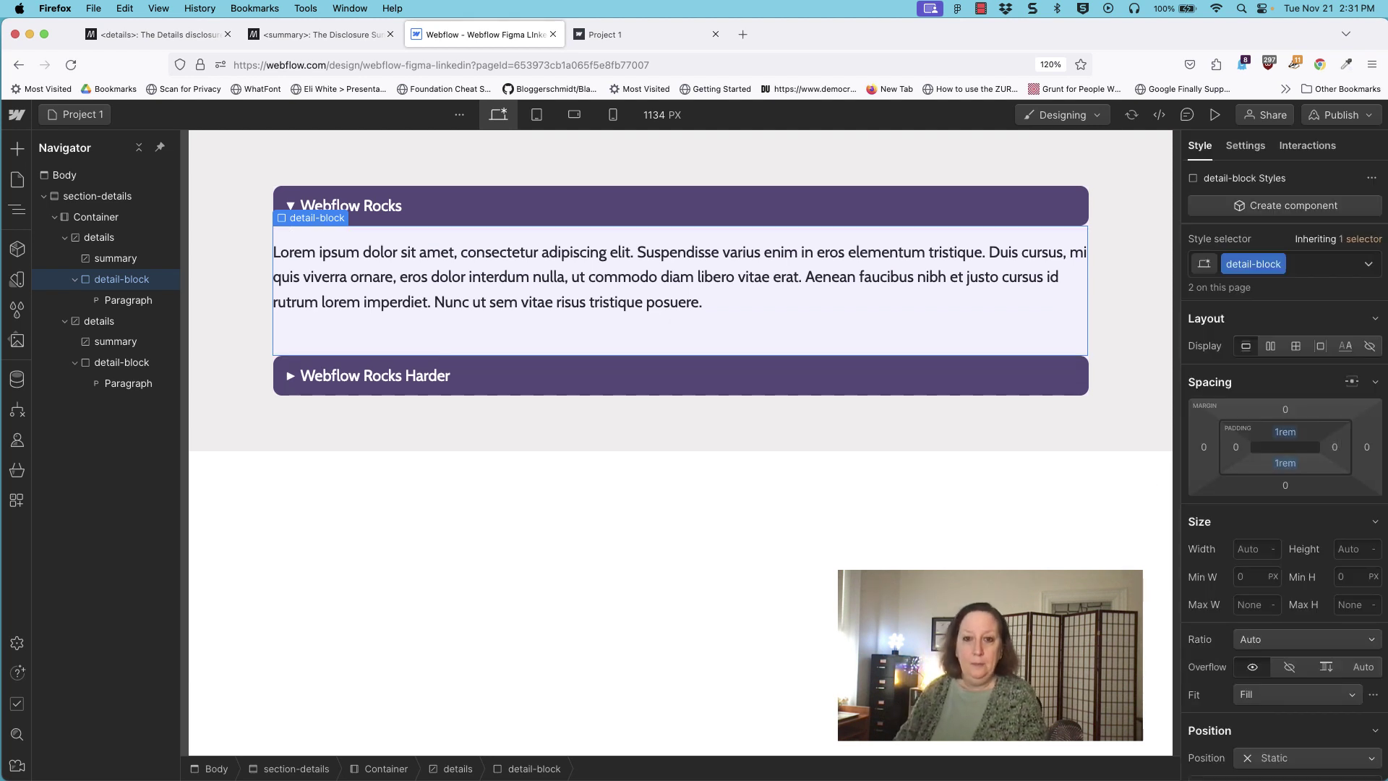
Give the detail-block class 2rem of padding on its left and right sides.
click(1236, 447)
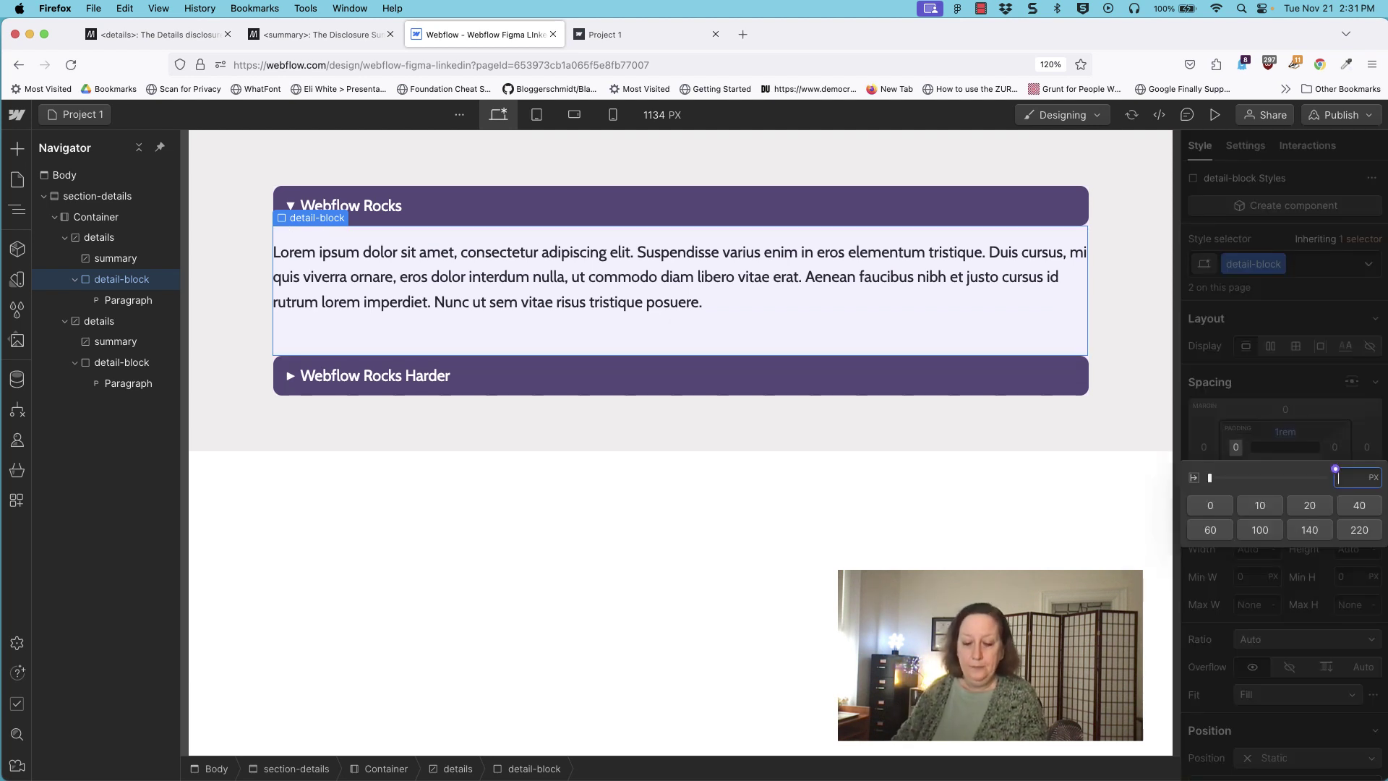
text(2rem)
key(Return)
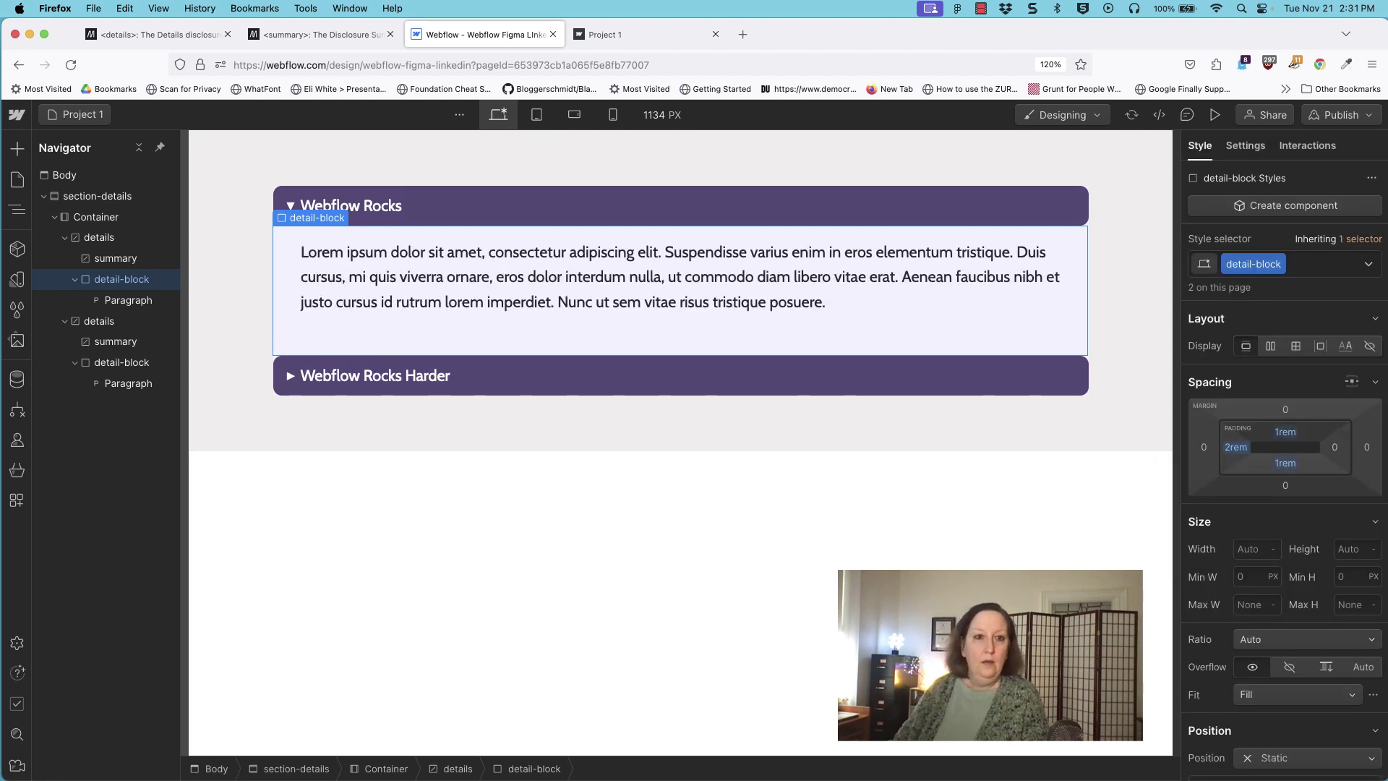
click(1334, 446)
text(2rem)
key(Return)
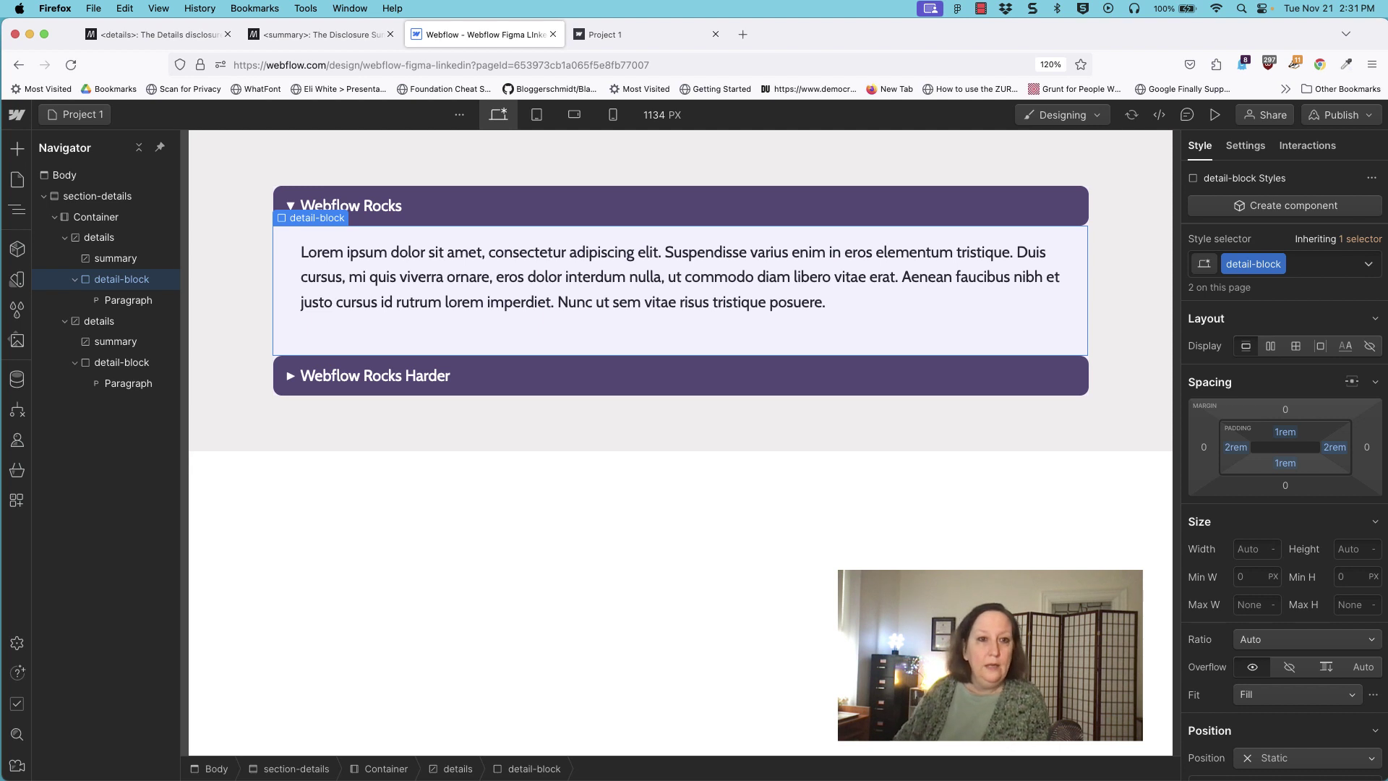
Add a solid 3 px border in the orchid color variable around the detail-block class.
click(680, 276)
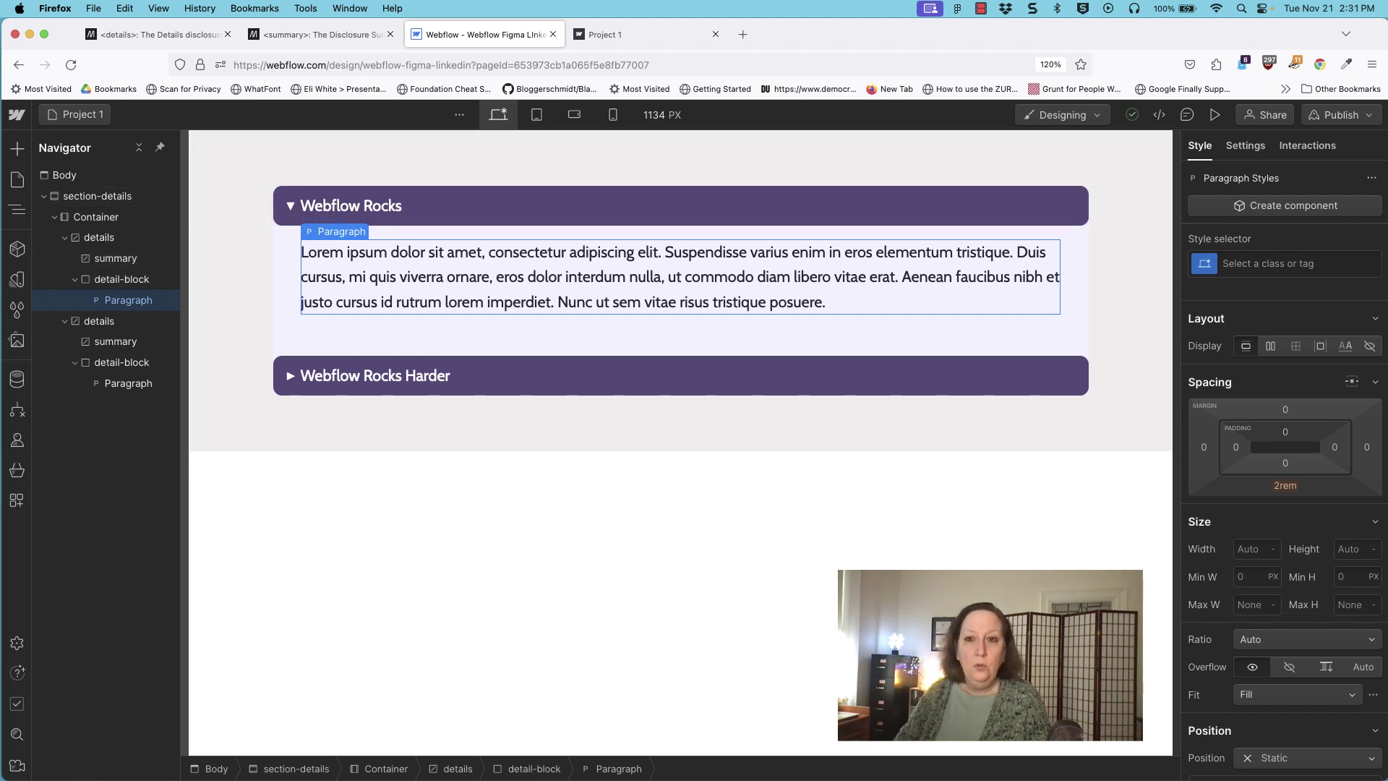
click(122, 278)
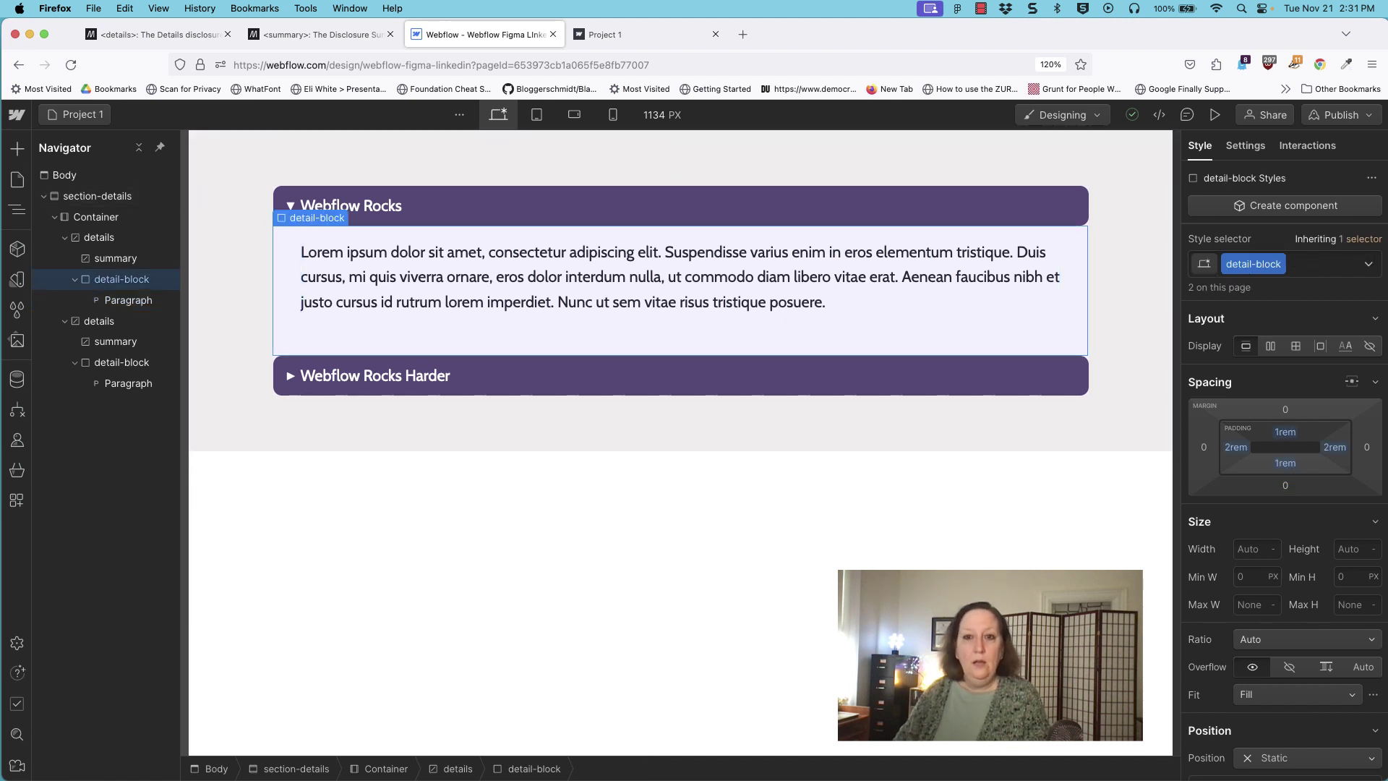
scroll(1284, 538, down, 5)
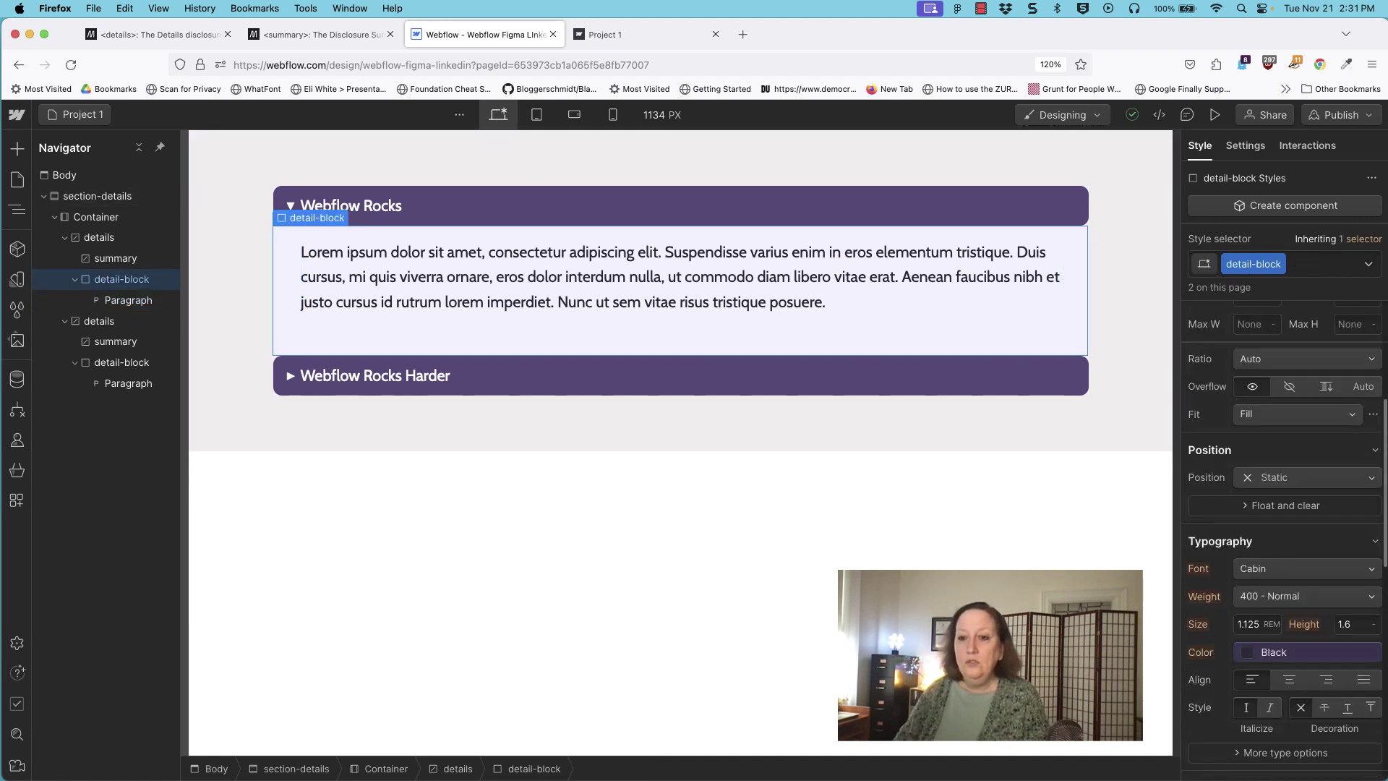
scroll(1246, 775, down, 6)
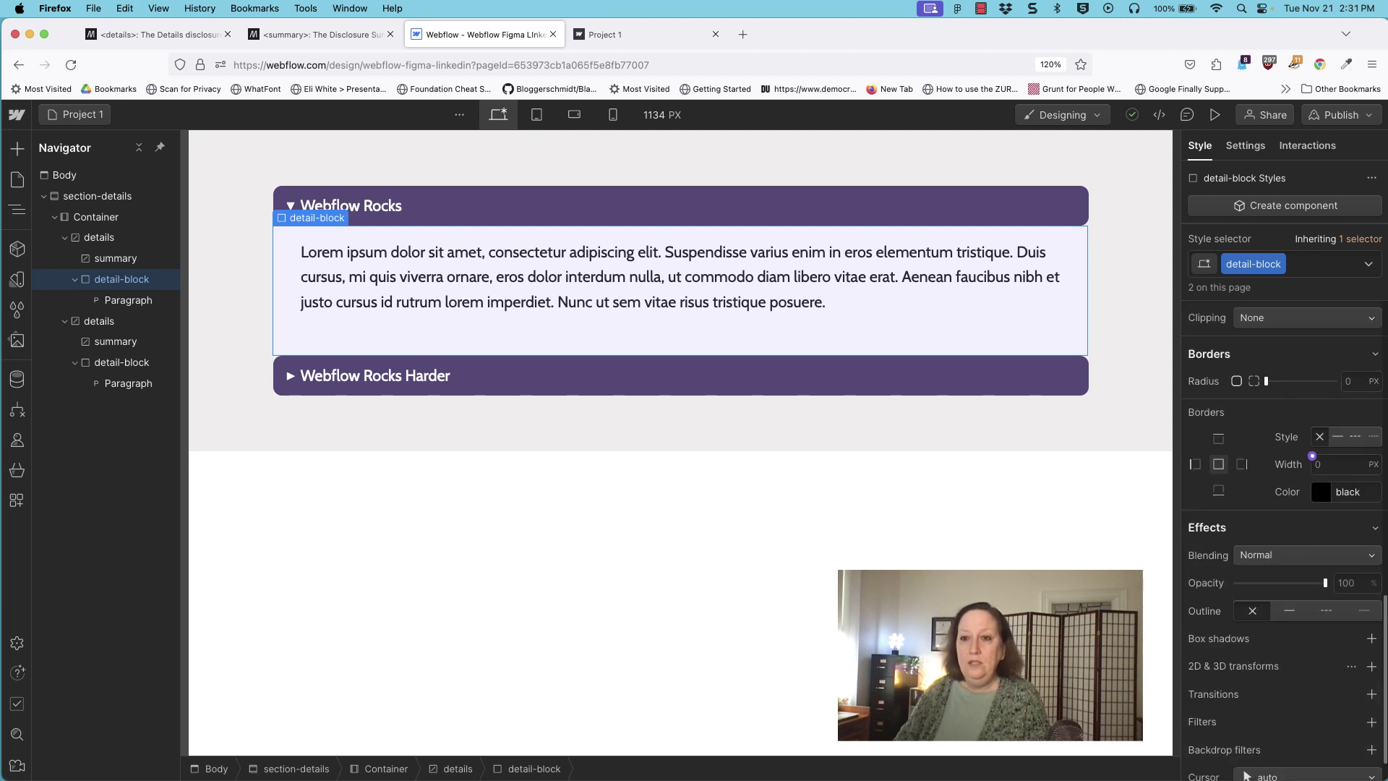
click(1336, 437)
click(1337, 464)
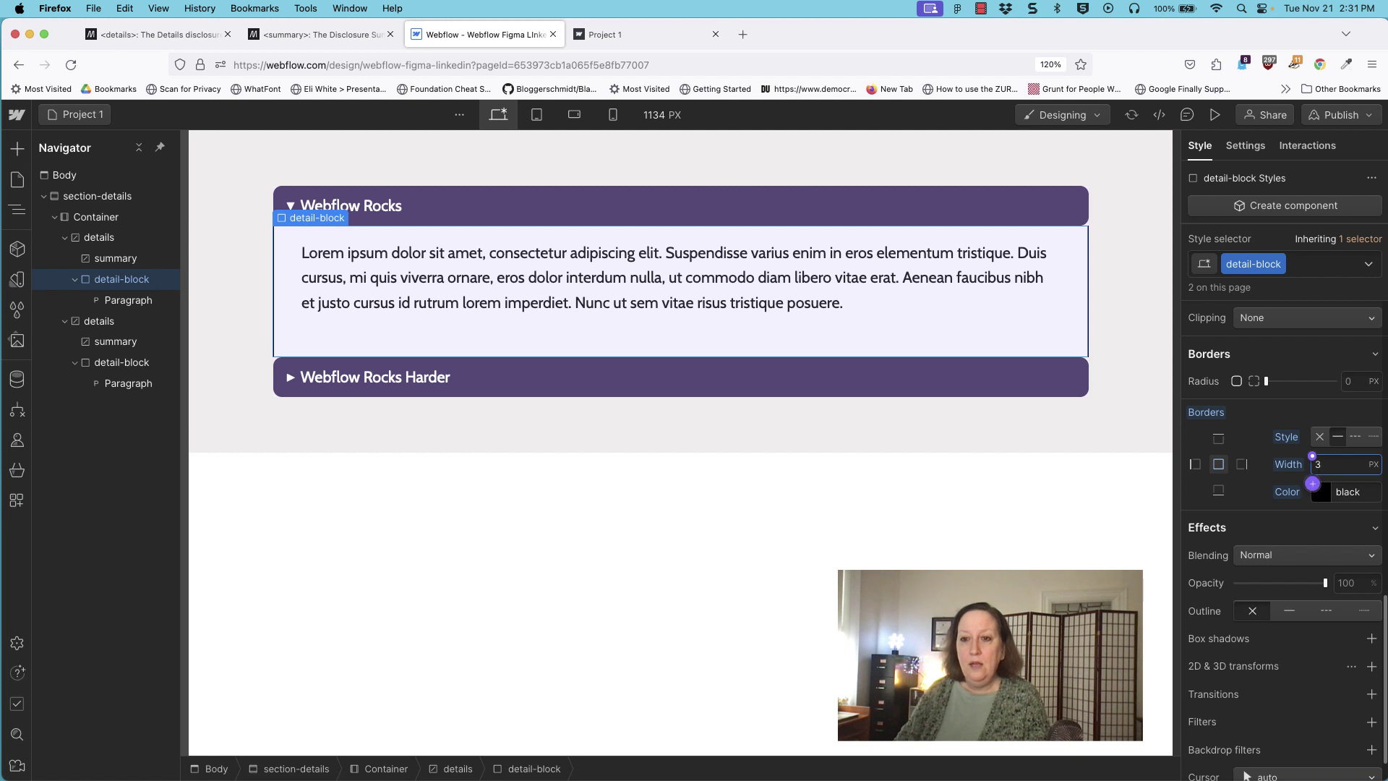
click(1312, 483)
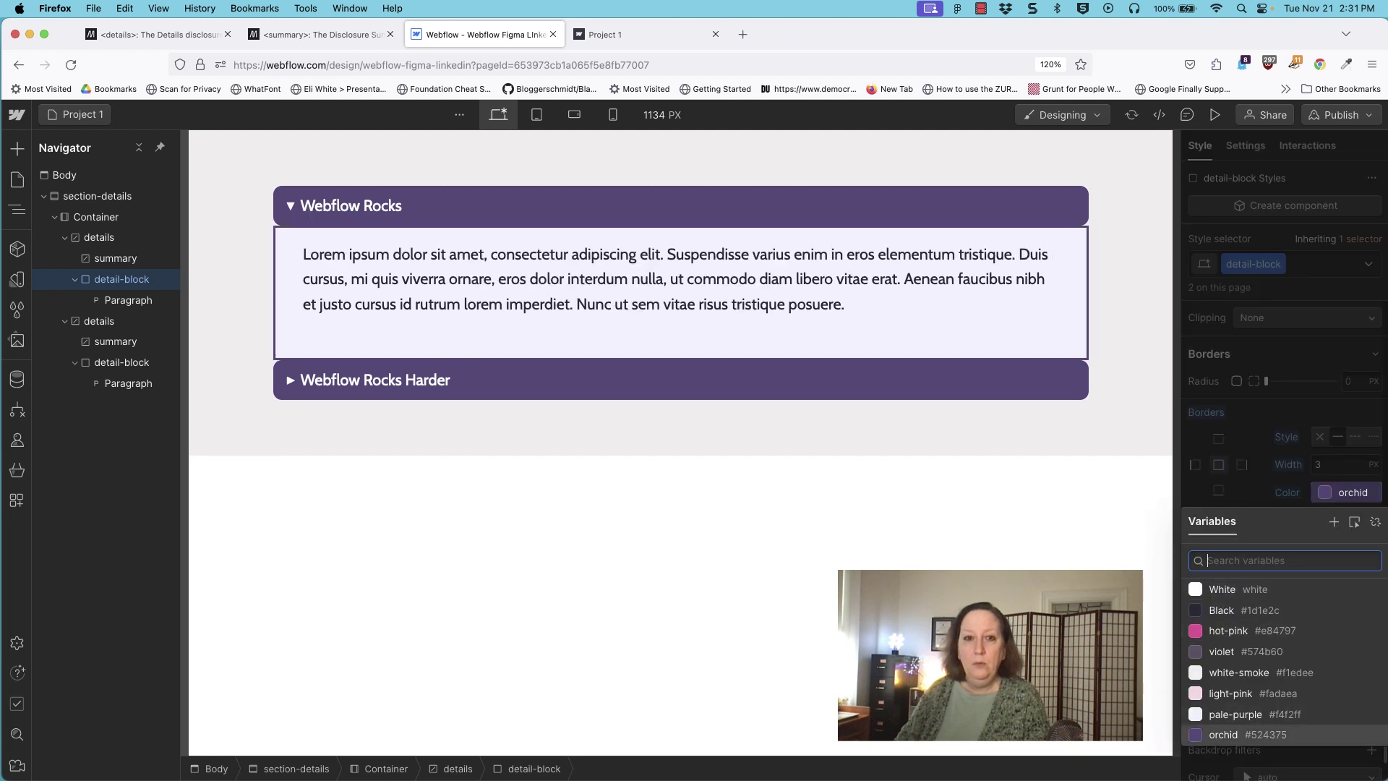
click(1223, 724)
click(681, 279)
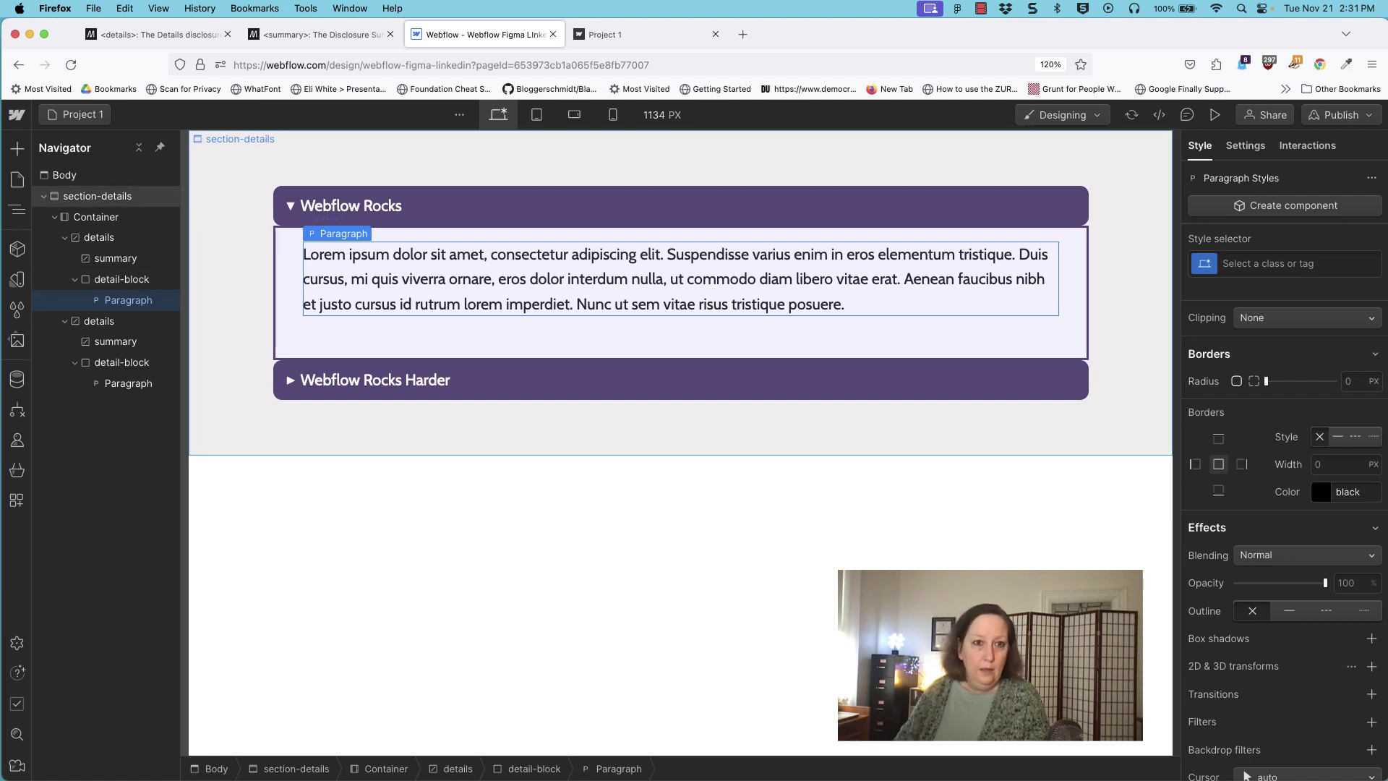
click(680, 337)
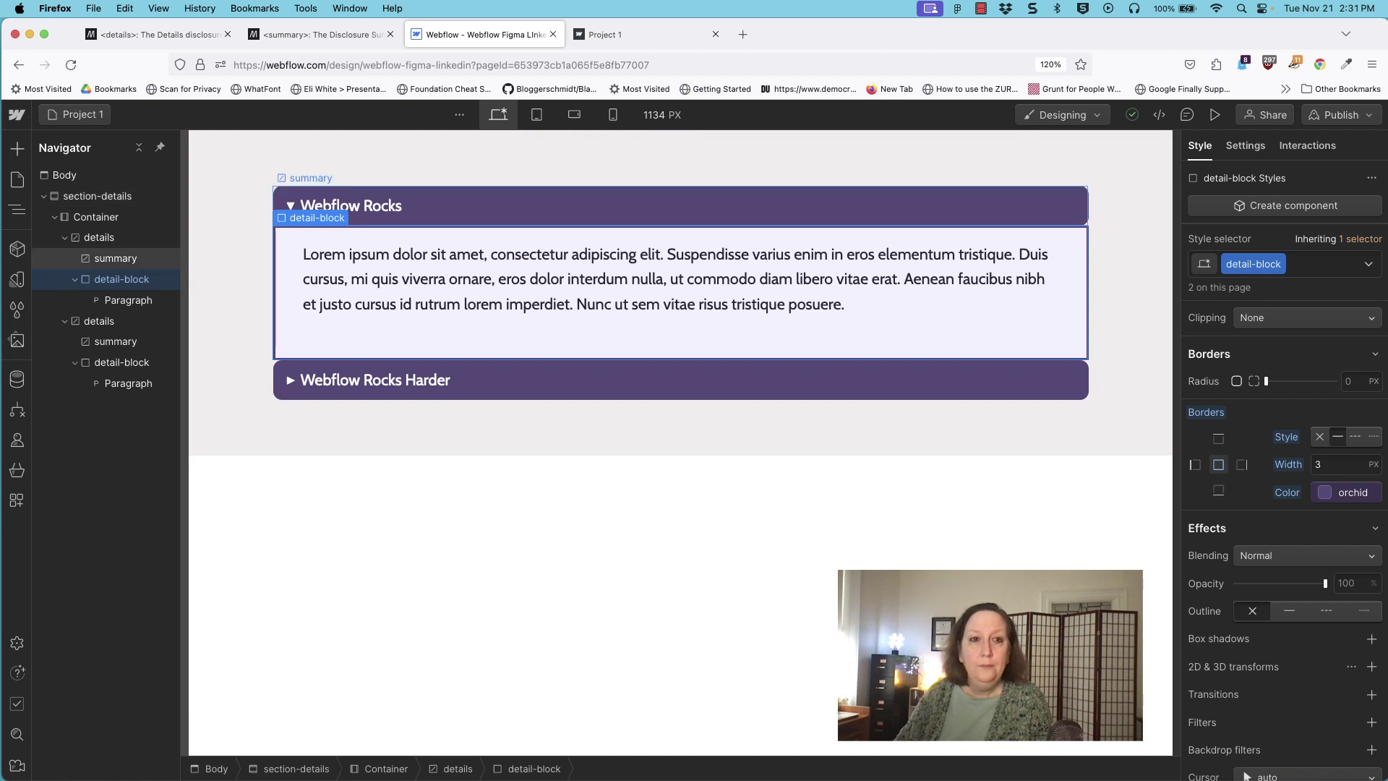
Add a solid 3 px border in the orchid color variable to the summary class.
click(679, 206)
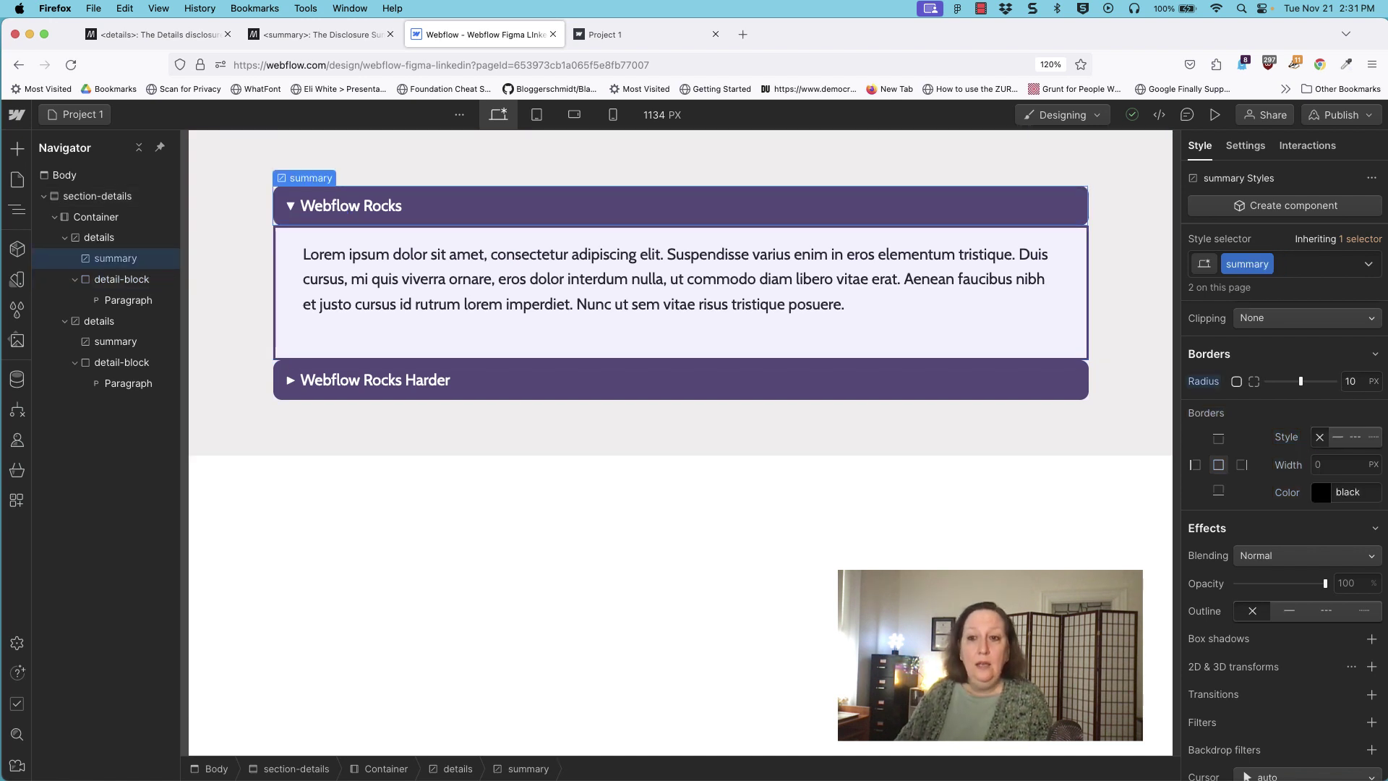
click(1337, 436)
click(1337, 464)
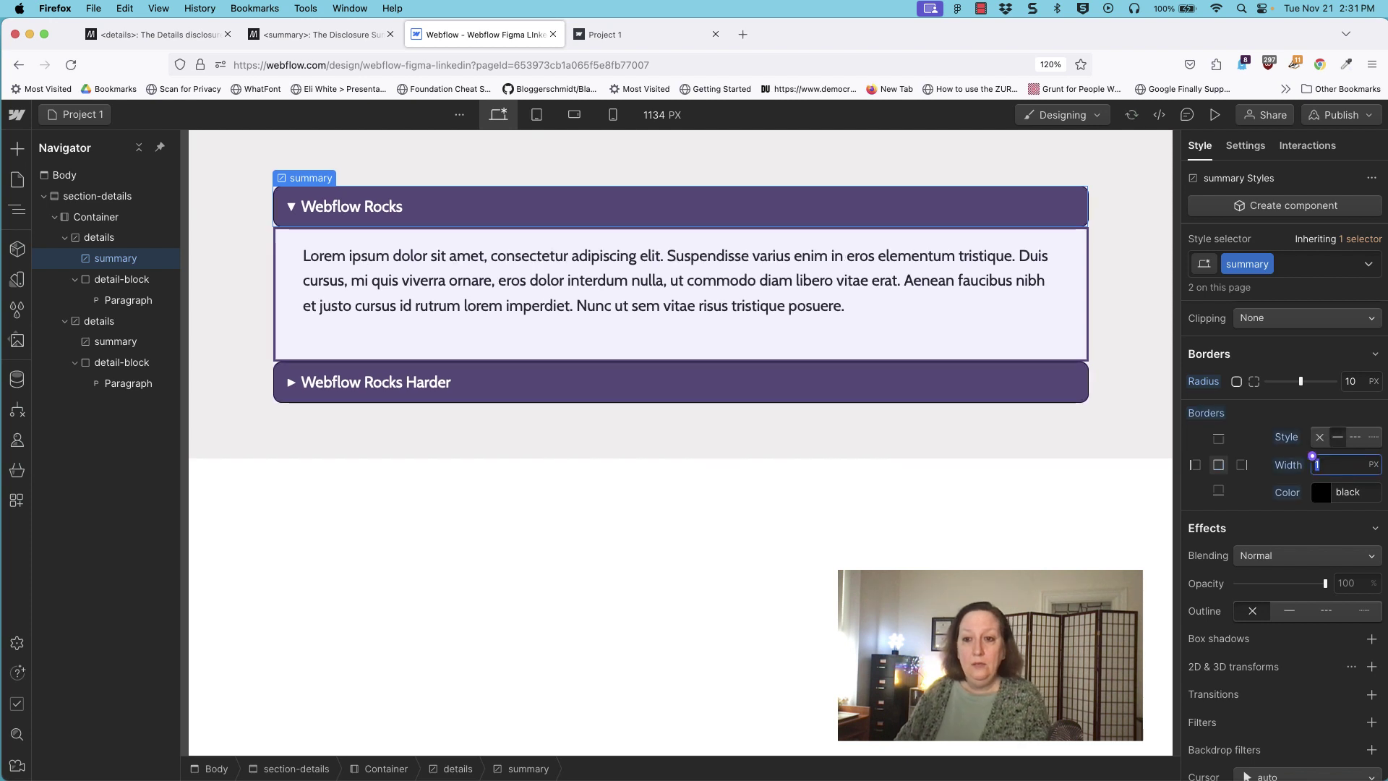
text(3)
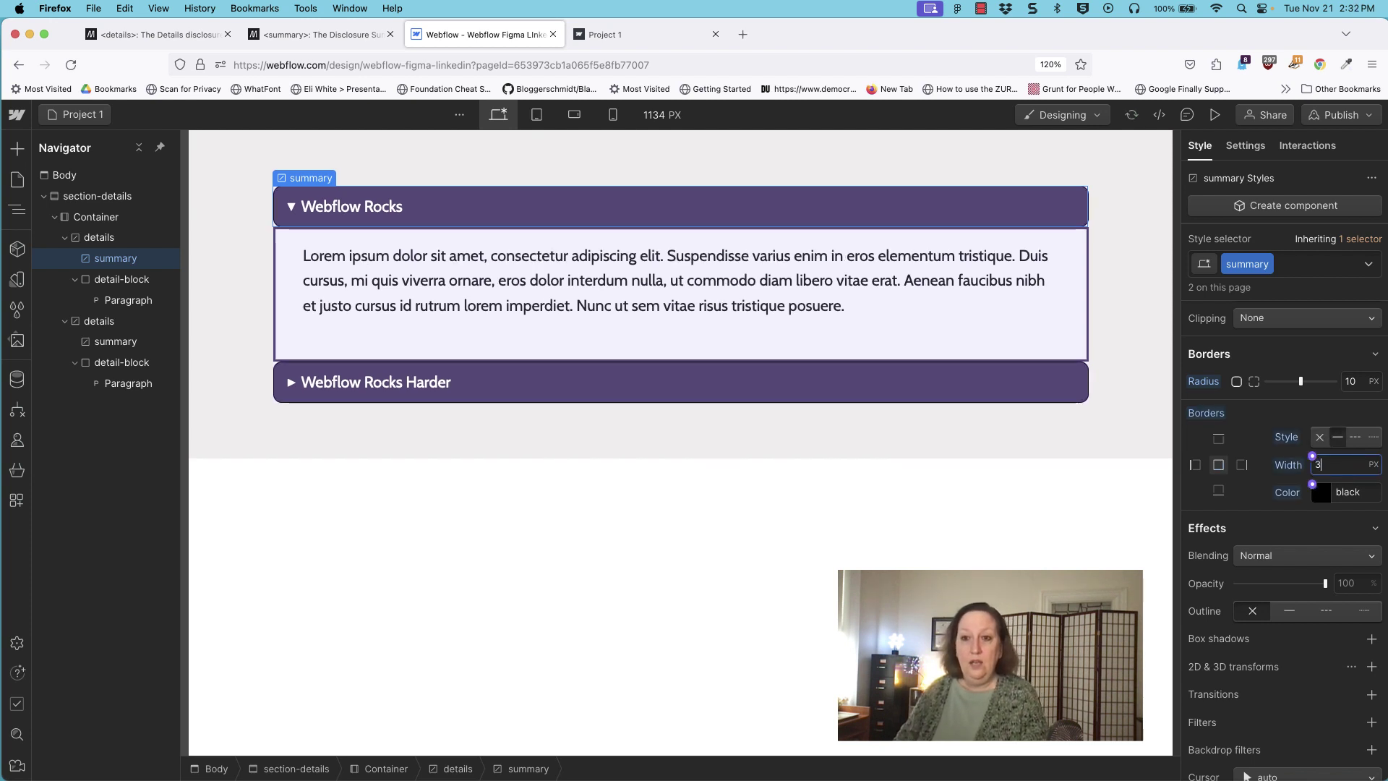
click(1312, 484)
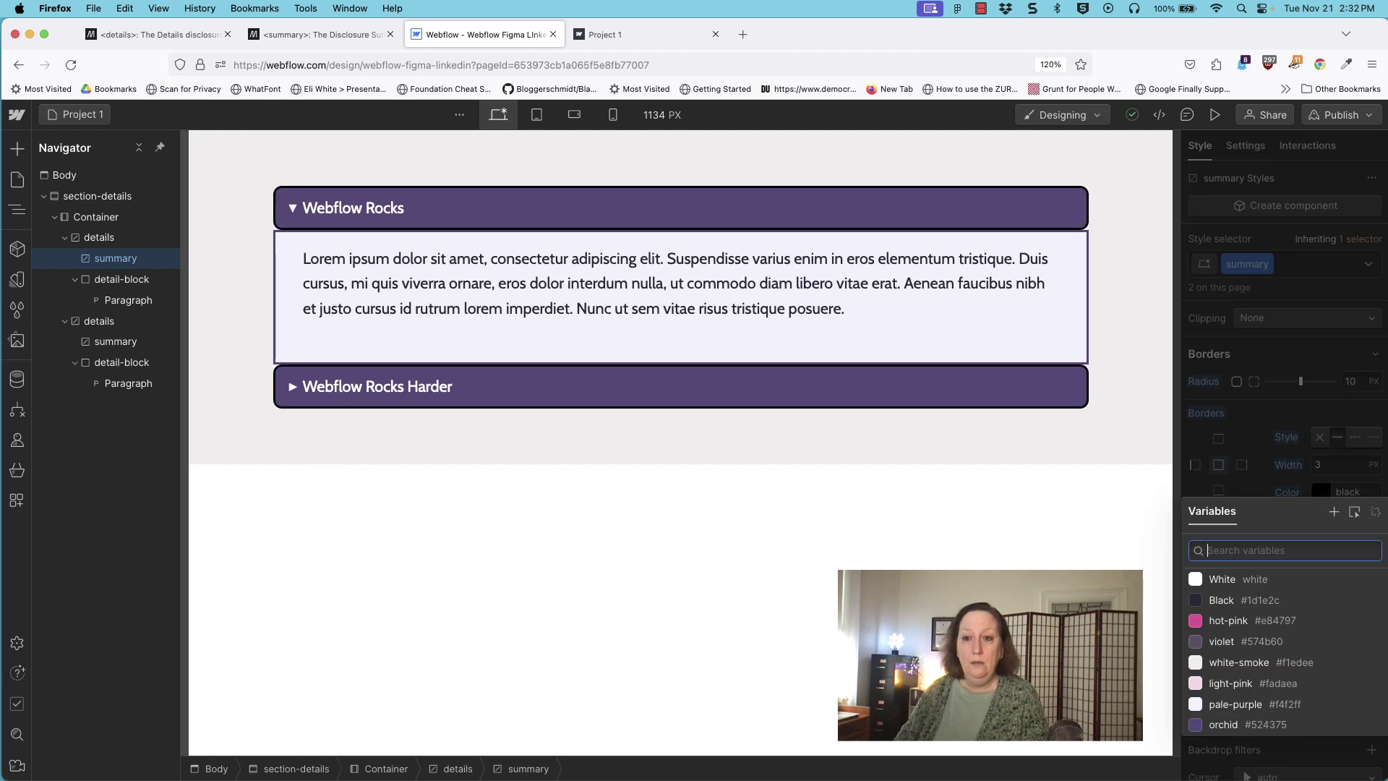
click(1240, 735)
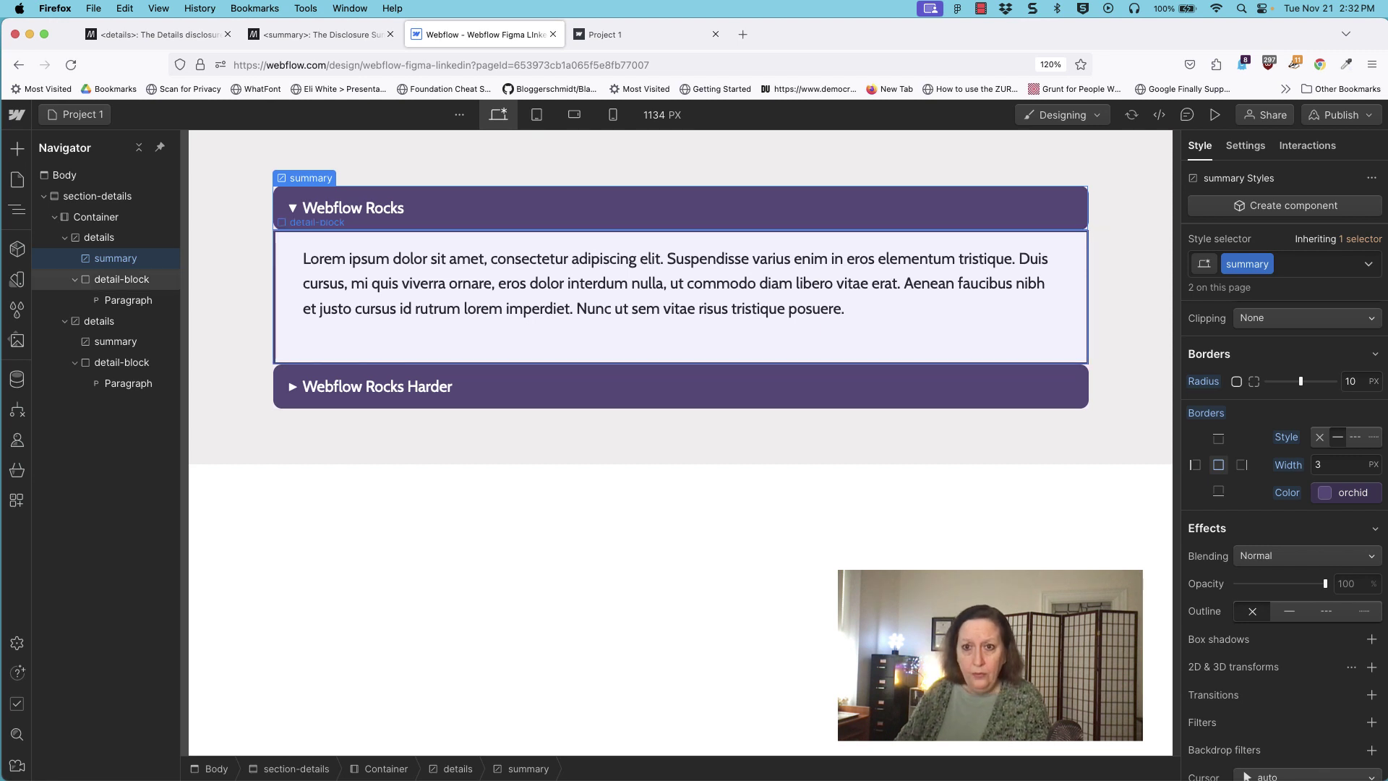
Round all corners of the detail-block class with a border radius of 10 px.
click(127, 300)
click(120, 279)
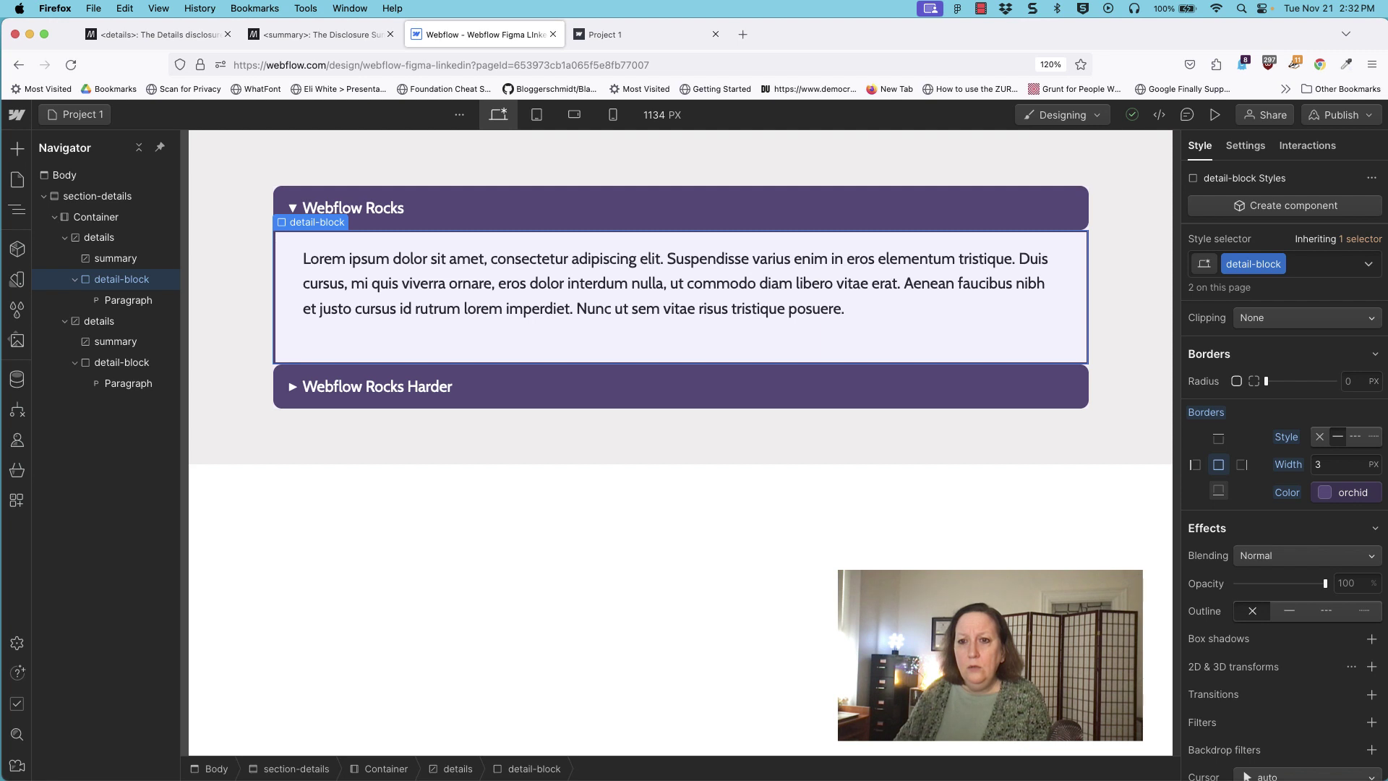
click(1255, 353)
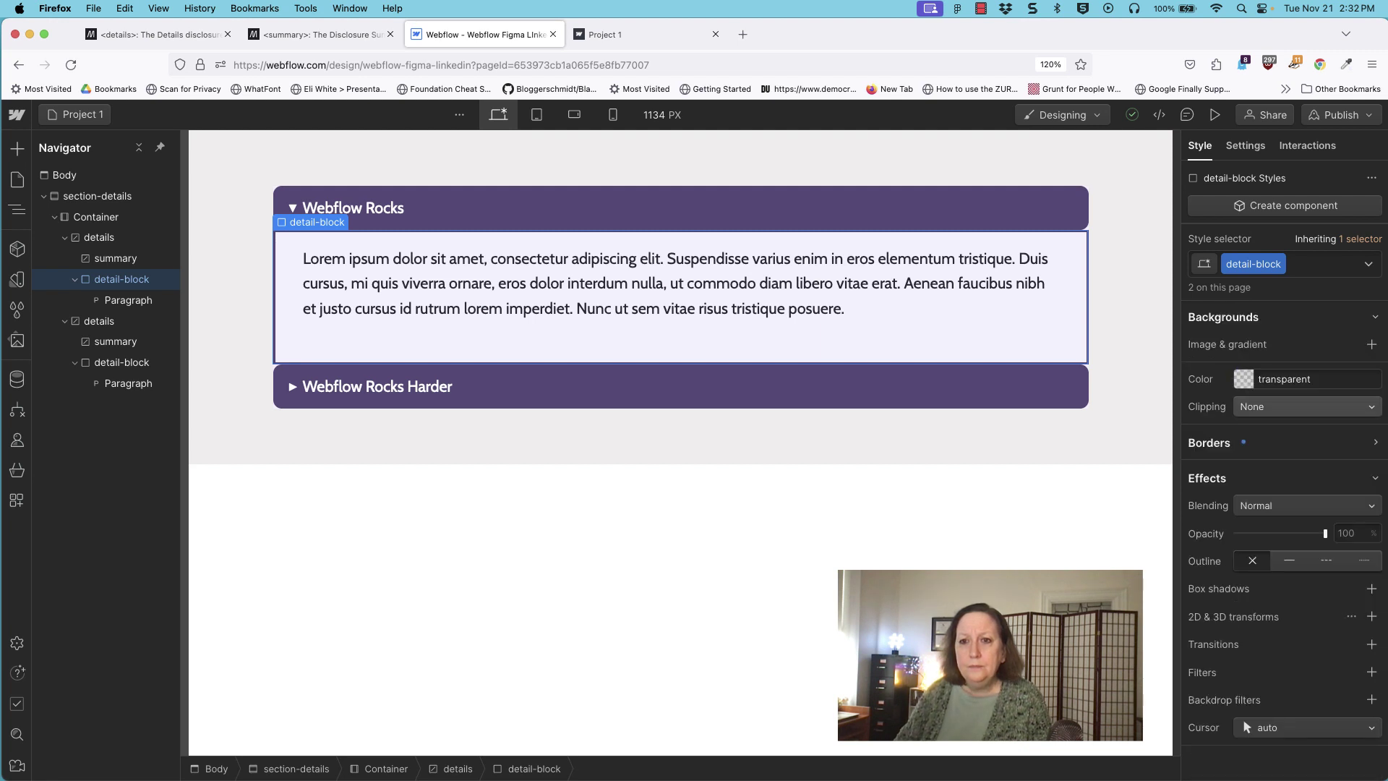
click(1255, 440)
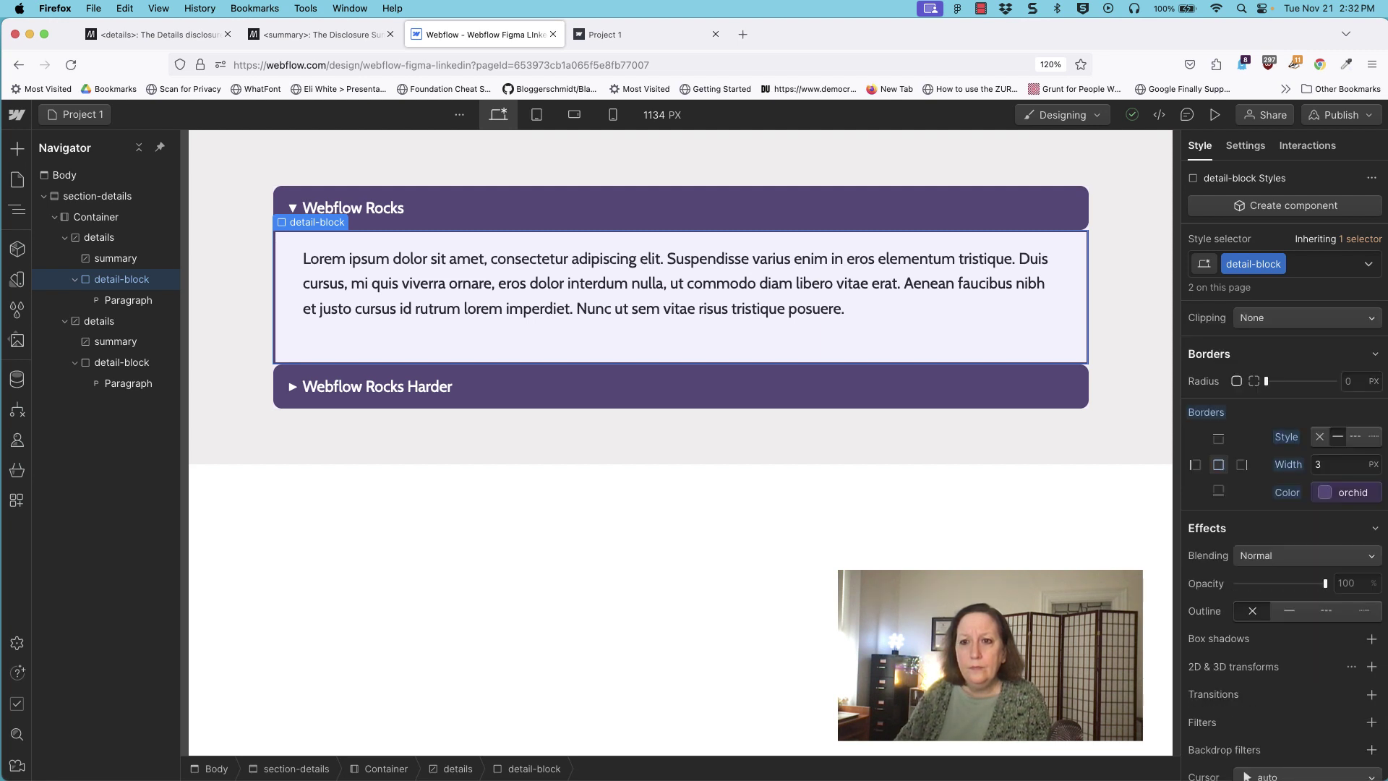
click(1342, 373)
key(Return)
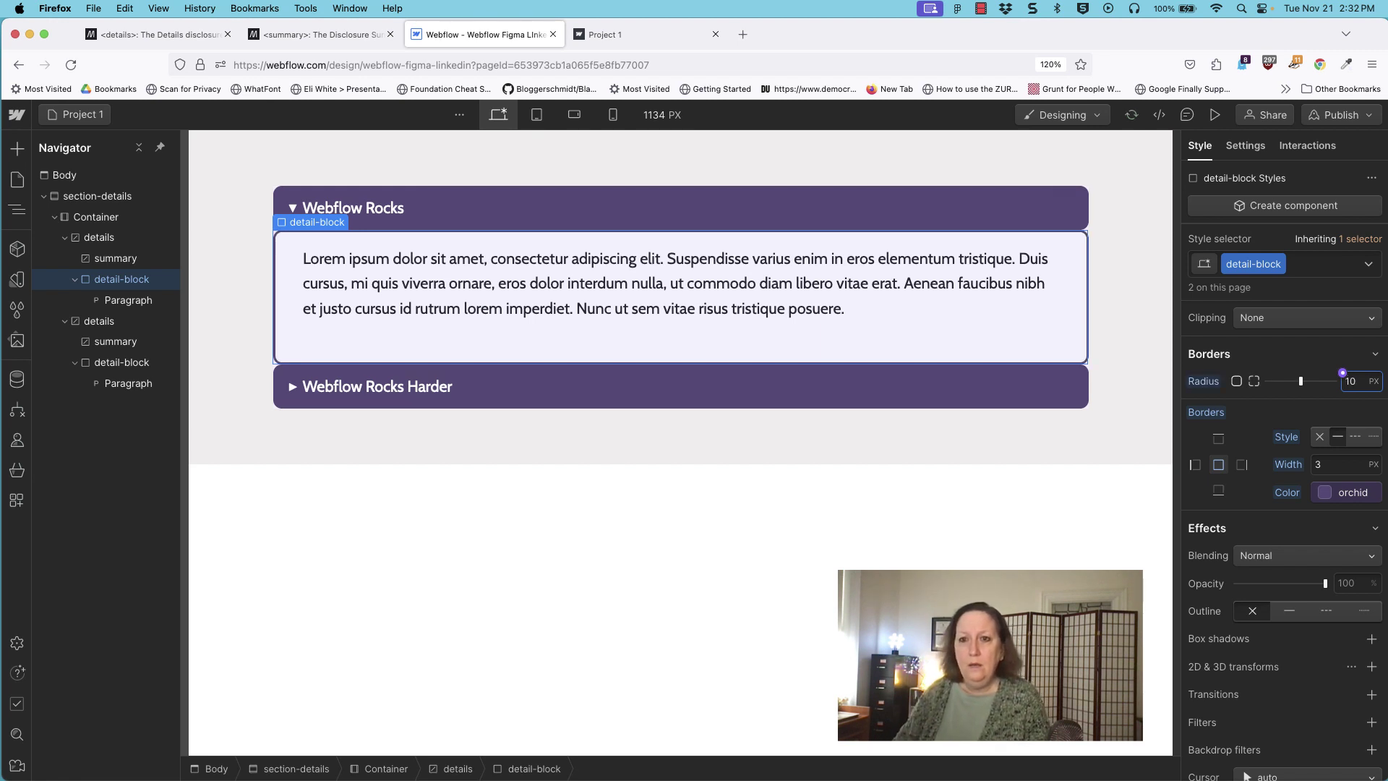
Set the radius of the detail-block class's top-left and top-right corners individually to 0 px.
click(1254, 381)
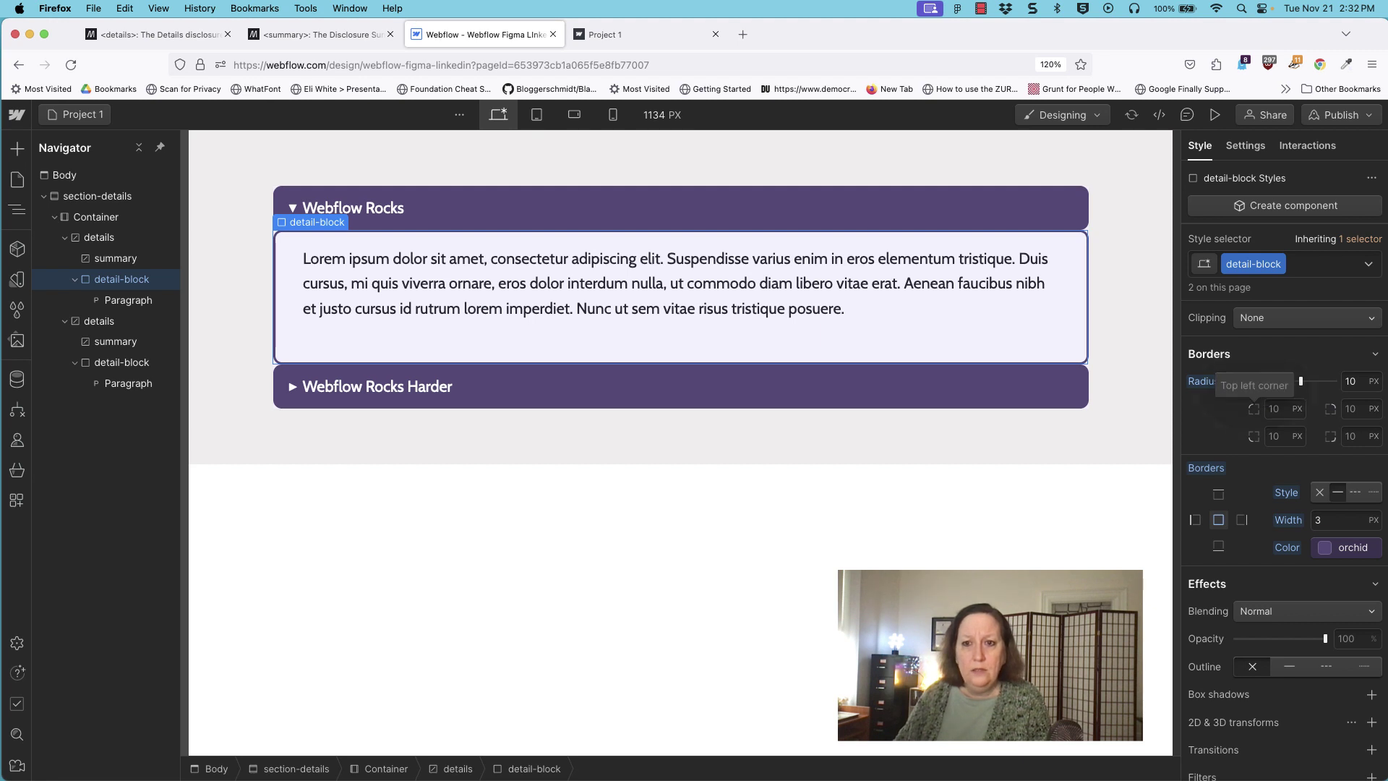
click(1271, 407)
key(BackSpace)
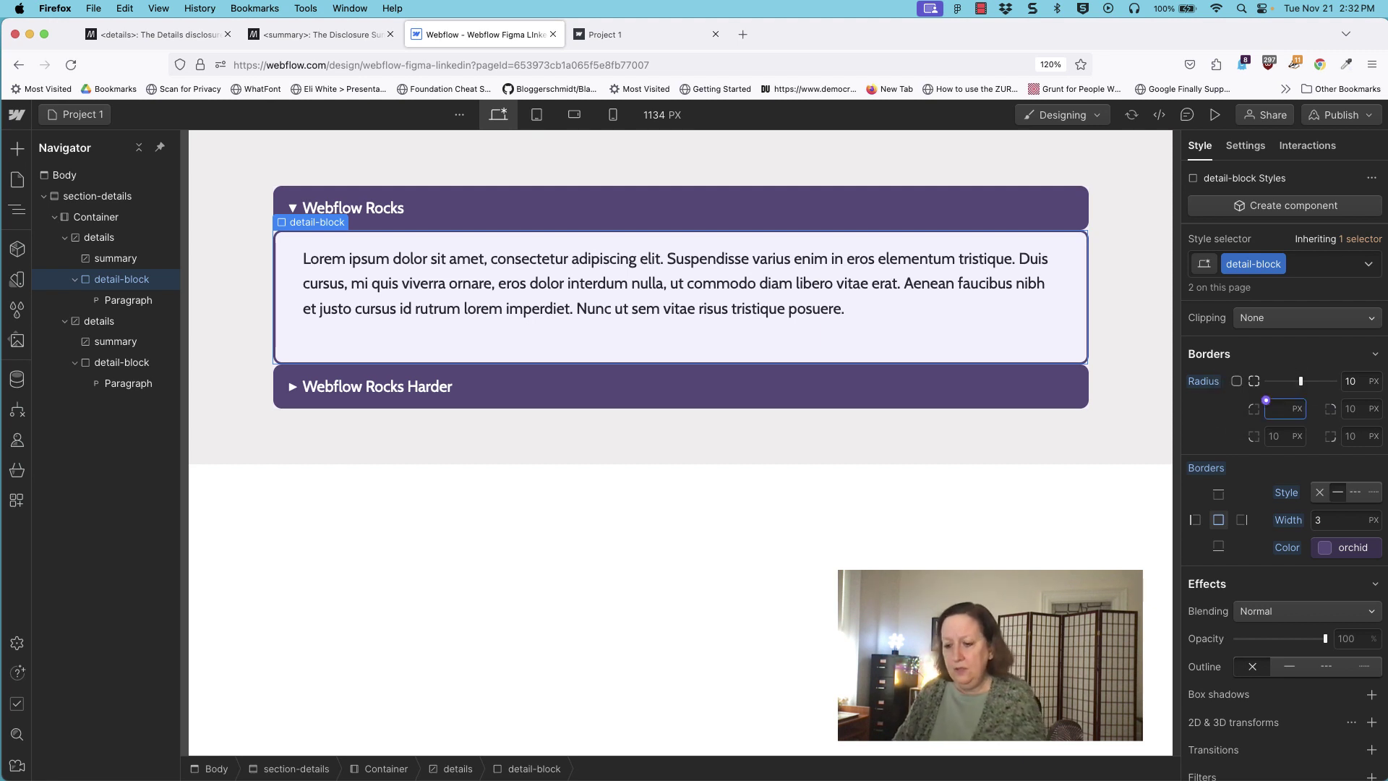
text(0)
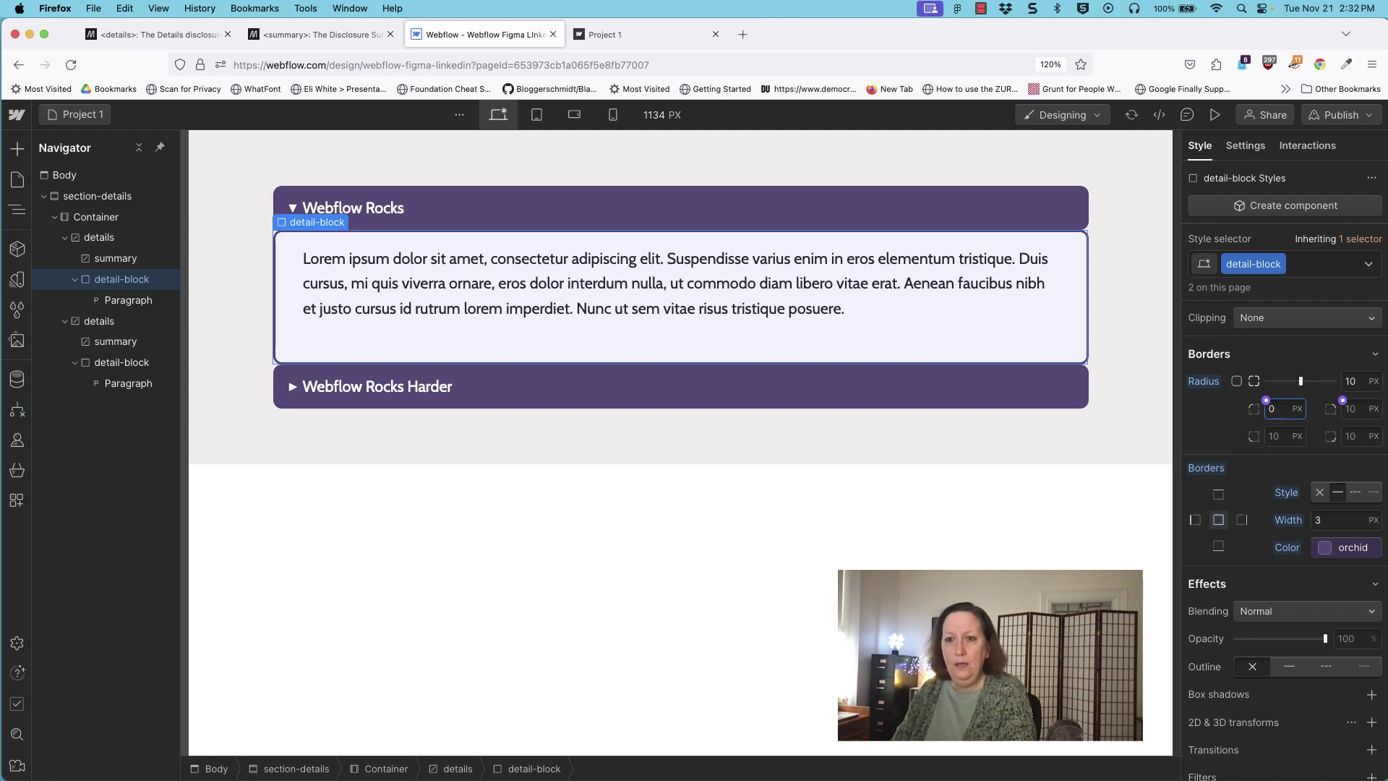
key(Tab)
text(0)
key(Return)
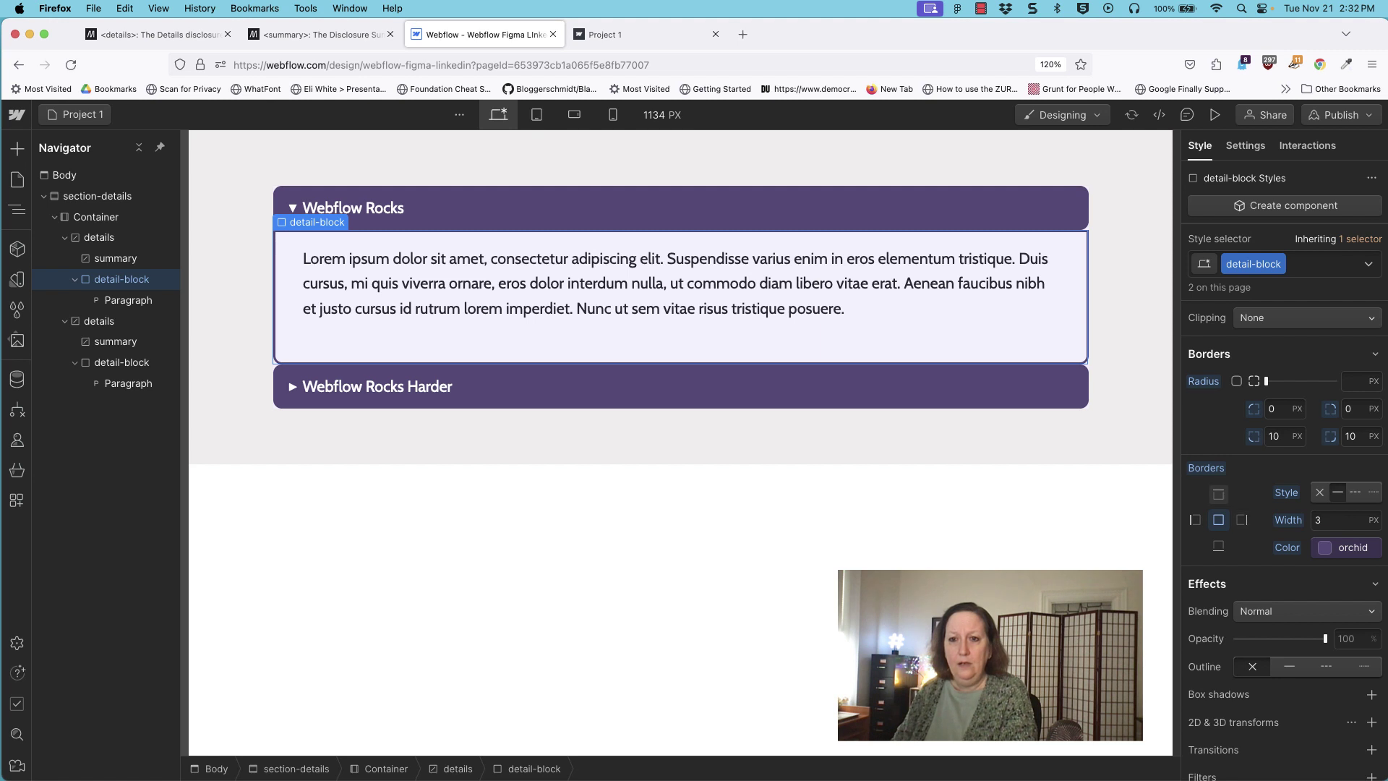
Remove only the top border from the detail-block class.
click(1329, 519)
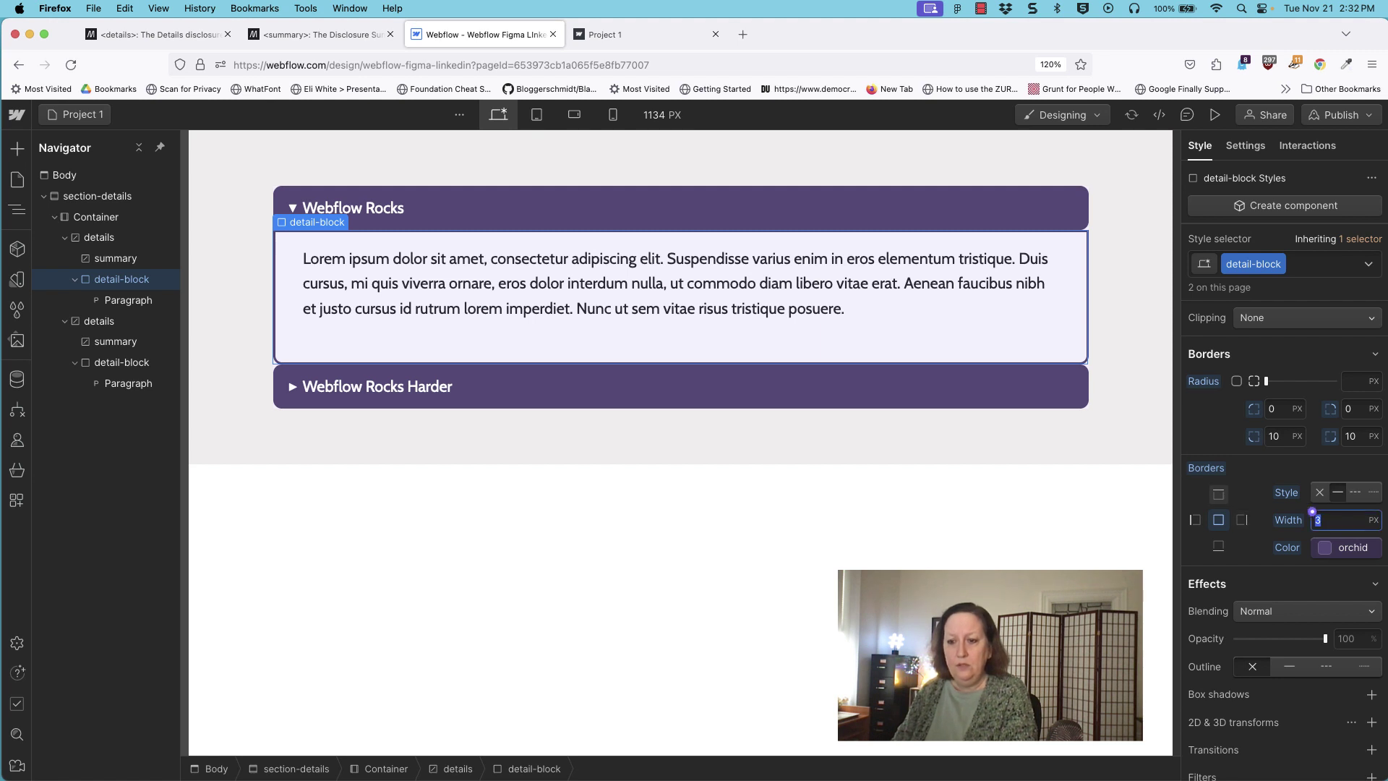
click(1319, 492)
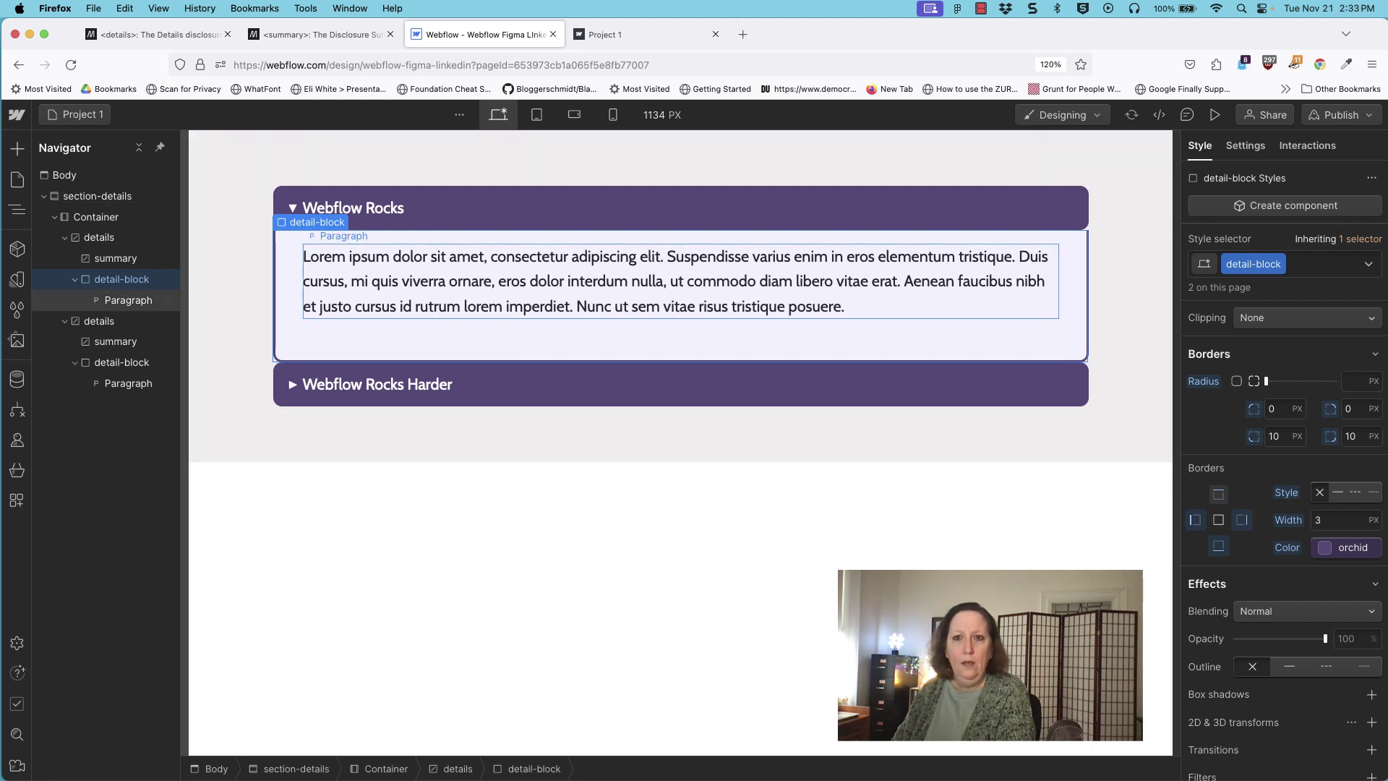
click(304, 170)
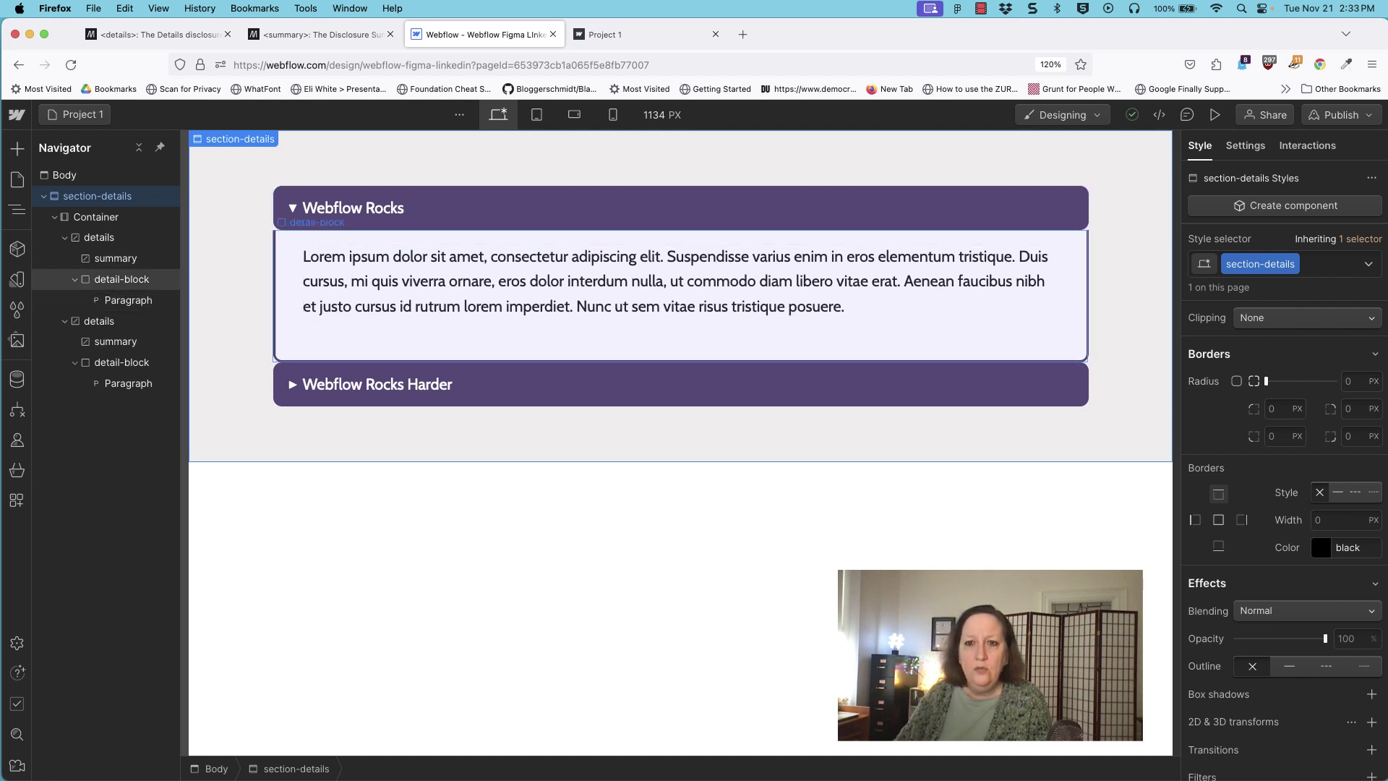
Set the detail-block class's top margin to -15 px.
click(121, 279)
scroll(1284, 539, up, 10)
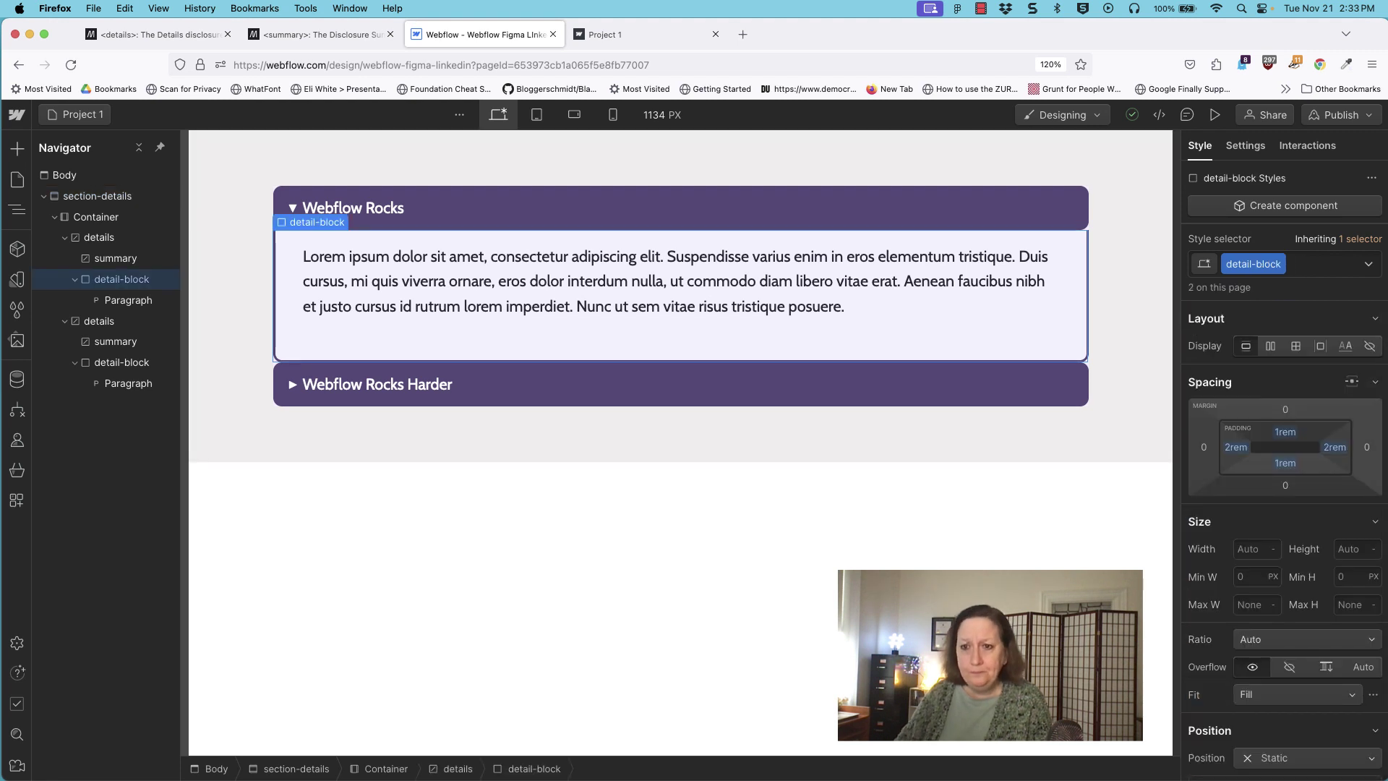
click(1284, 409)
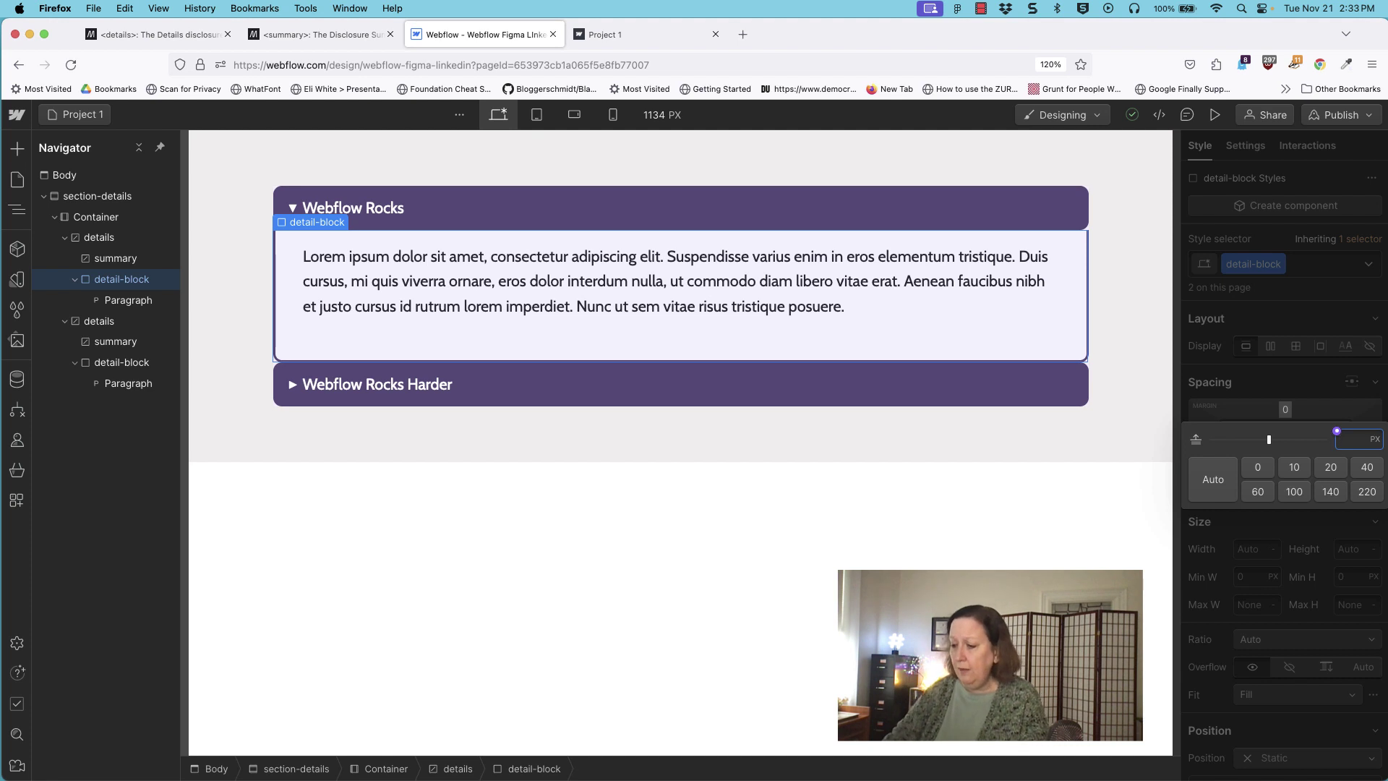
text(-15)
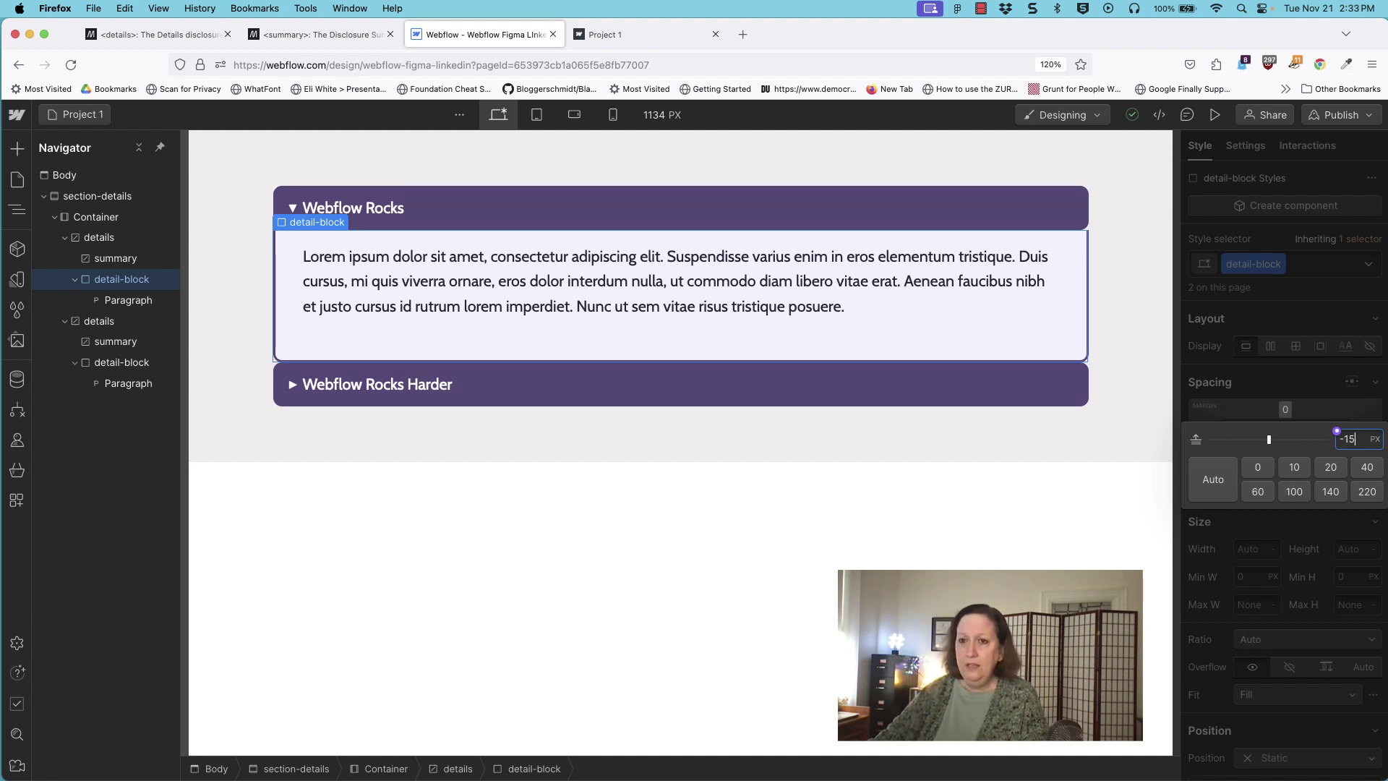
key(Return)
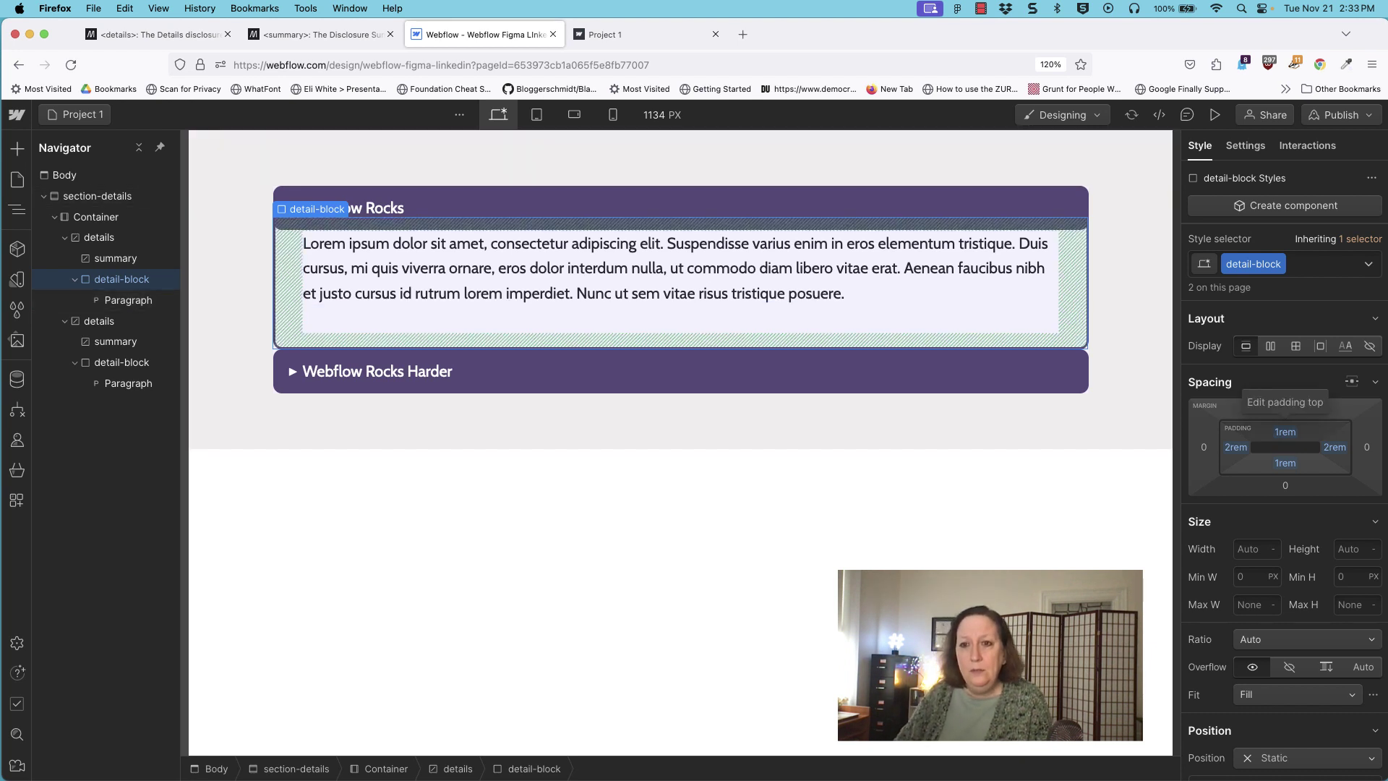
Set the detail-block class's top padding to 2rem.
click(1284, 431)
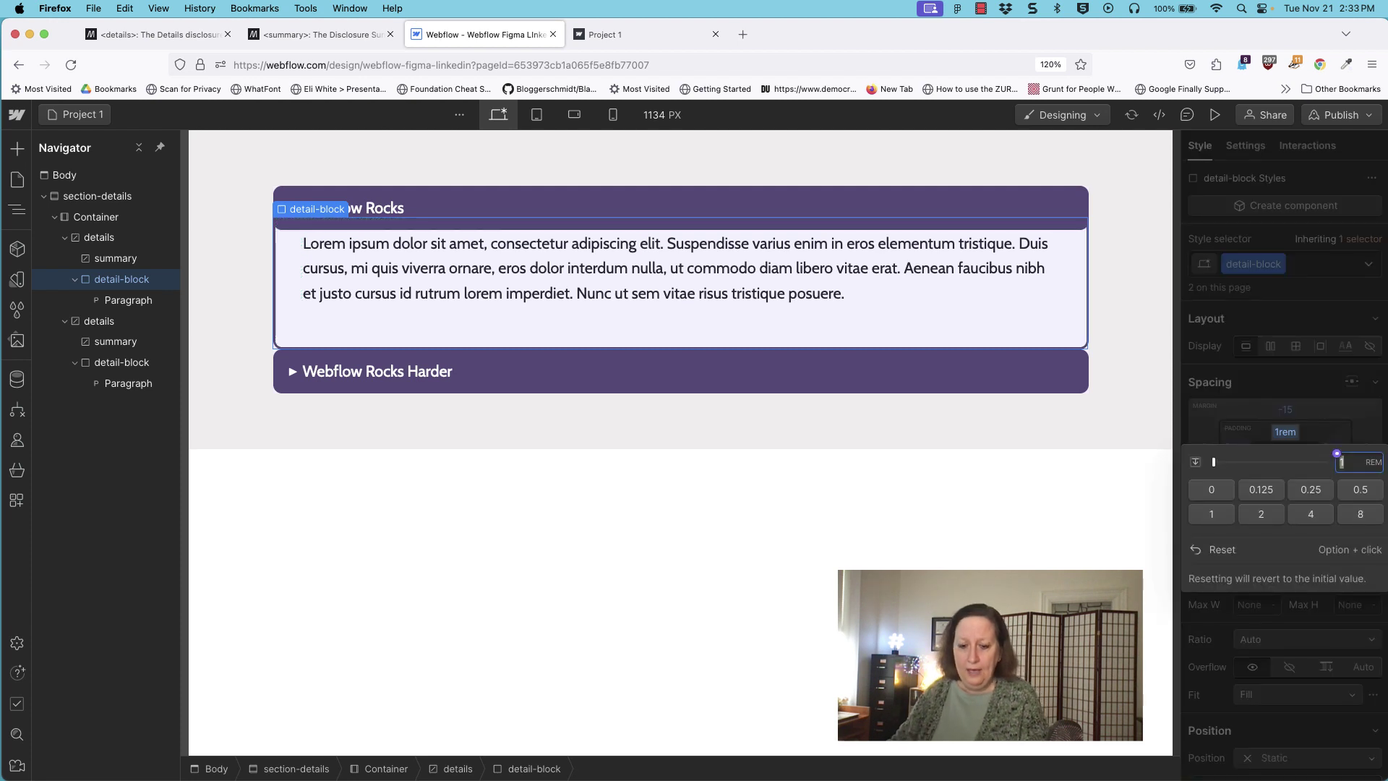
text(2rem)
key(Return)
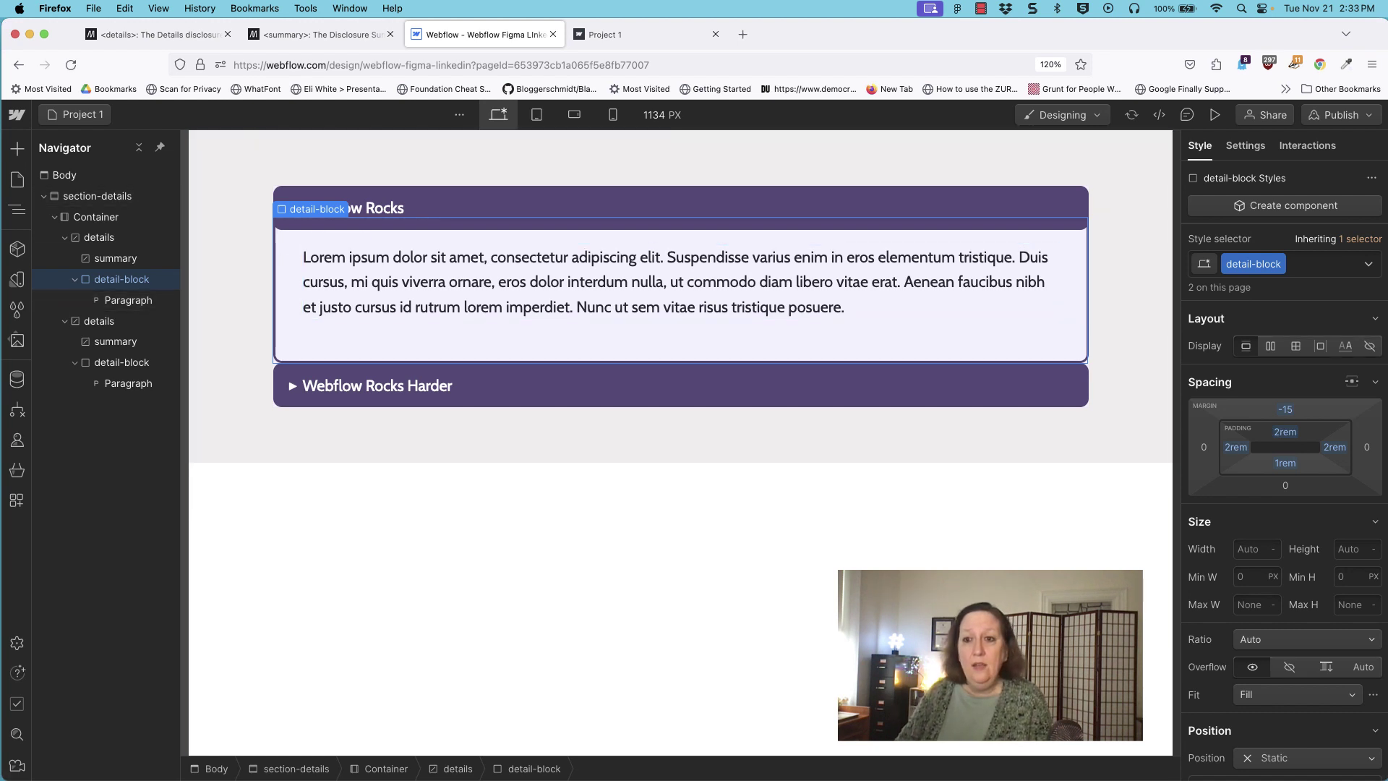
Set the detail-block class's bottom margin to 3rem.
click(1285, 485)
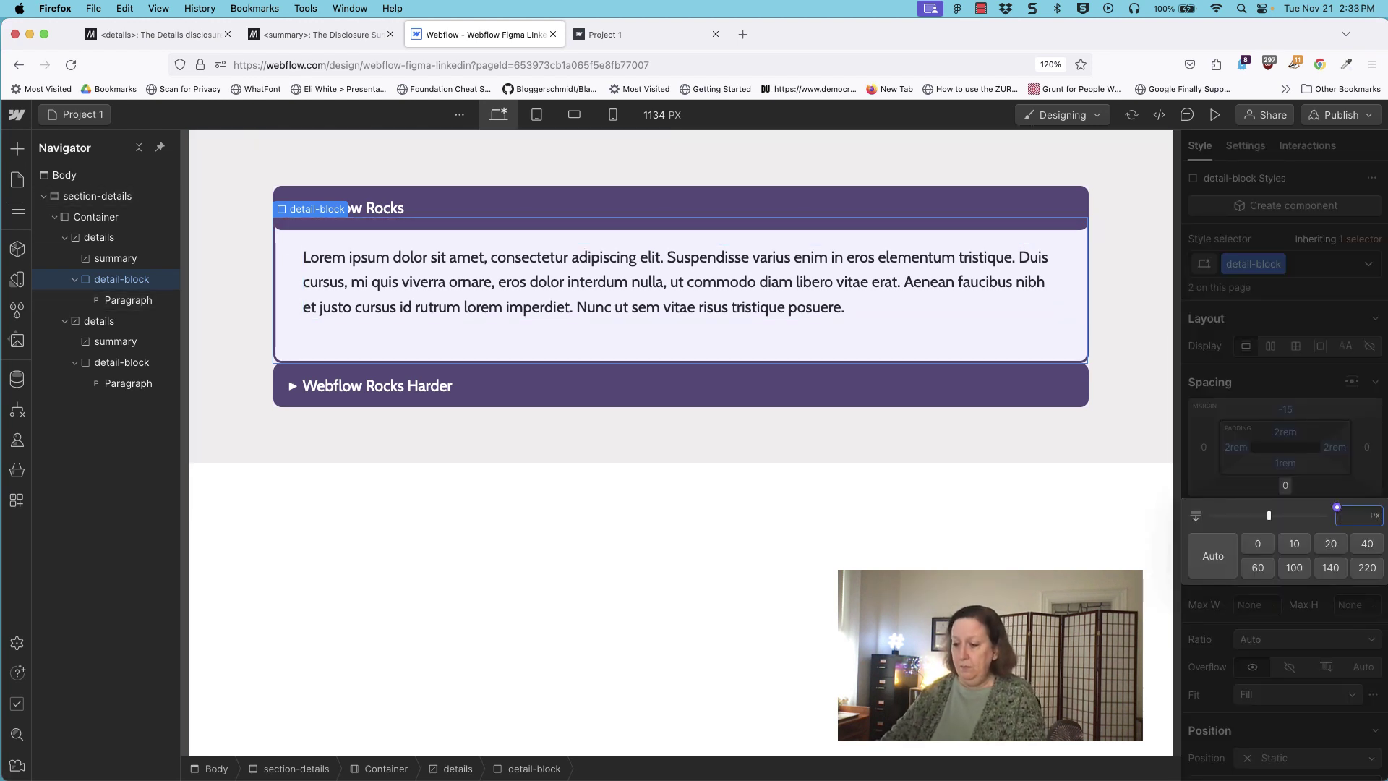
text(3rem)
key(Return)
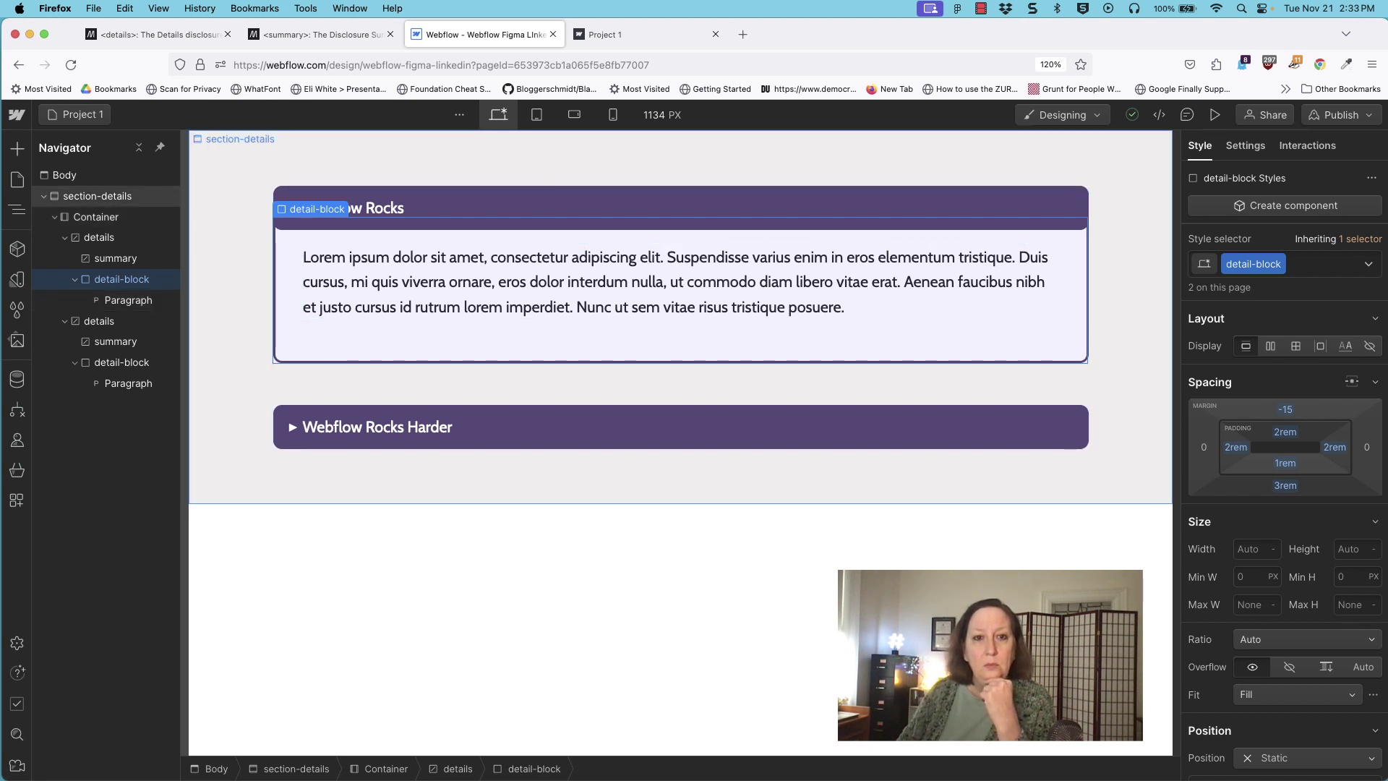
Publish the site with the restyled detail block to the webflow-figma-linkedin.webflow.io staging domain.
click(97, 196)
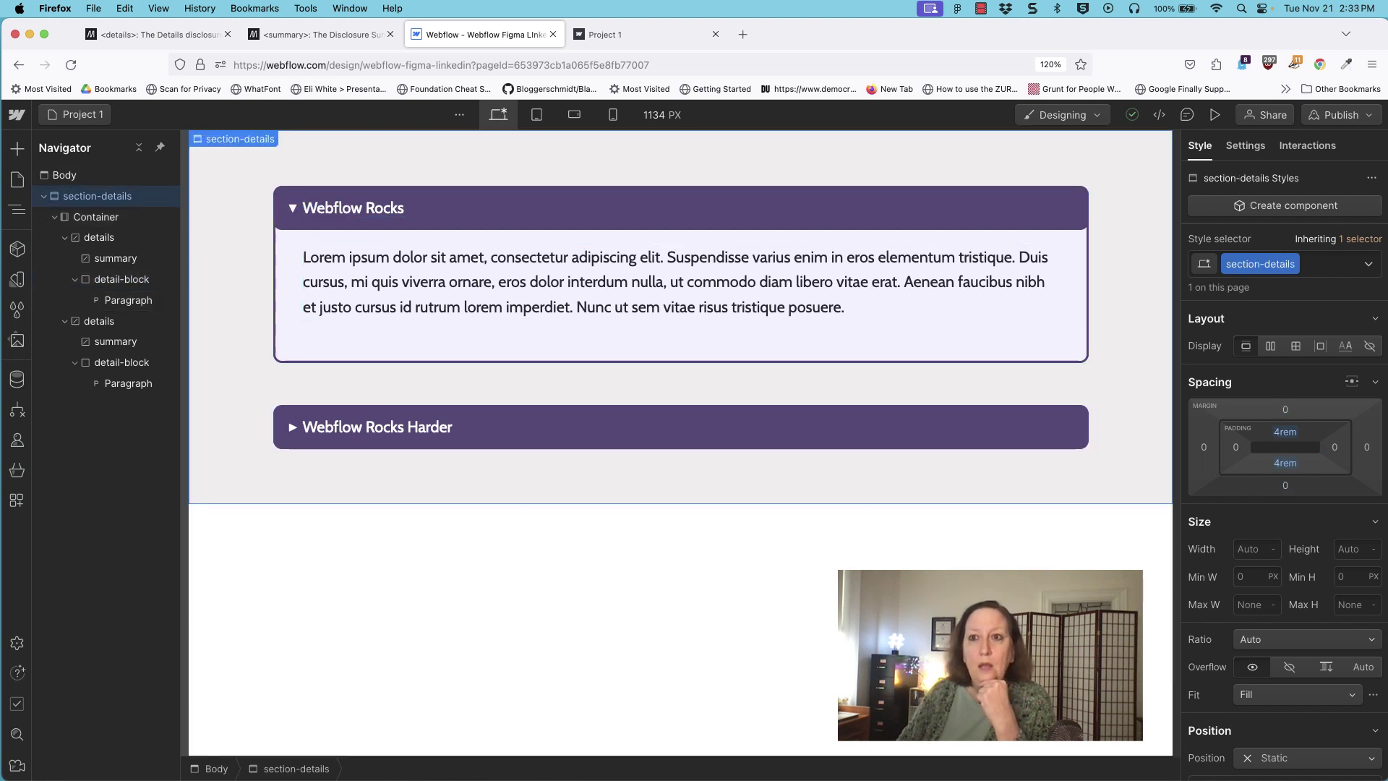
click(1341, 115)
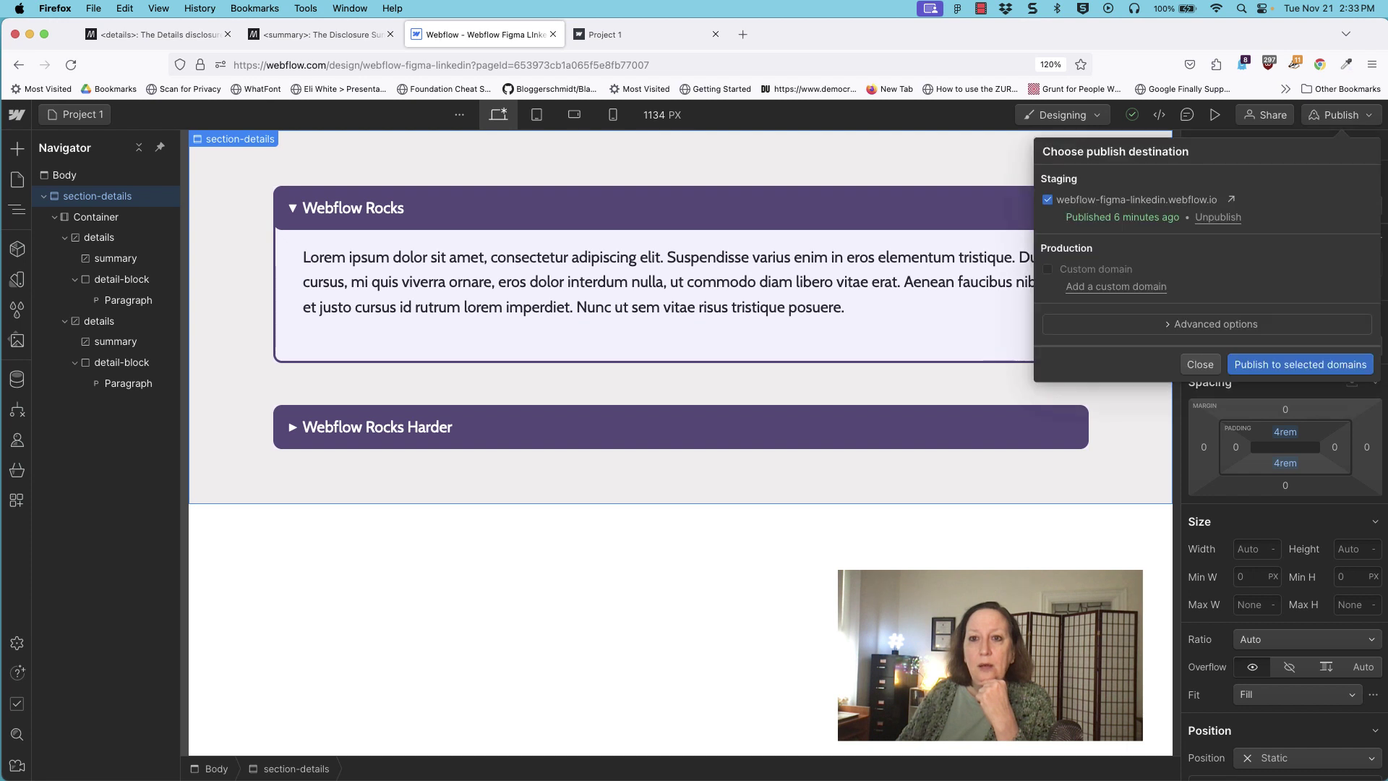
click(1299, 365)
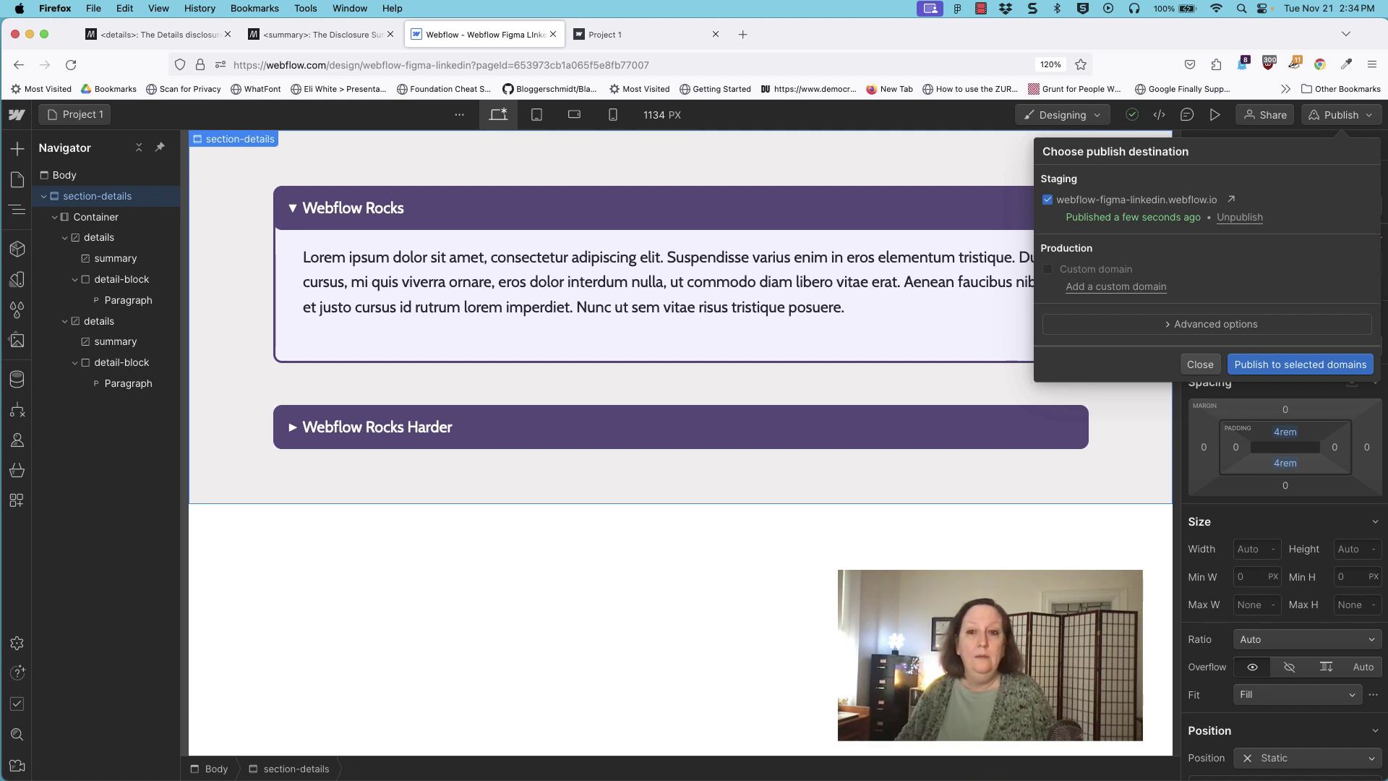
key(Escape)
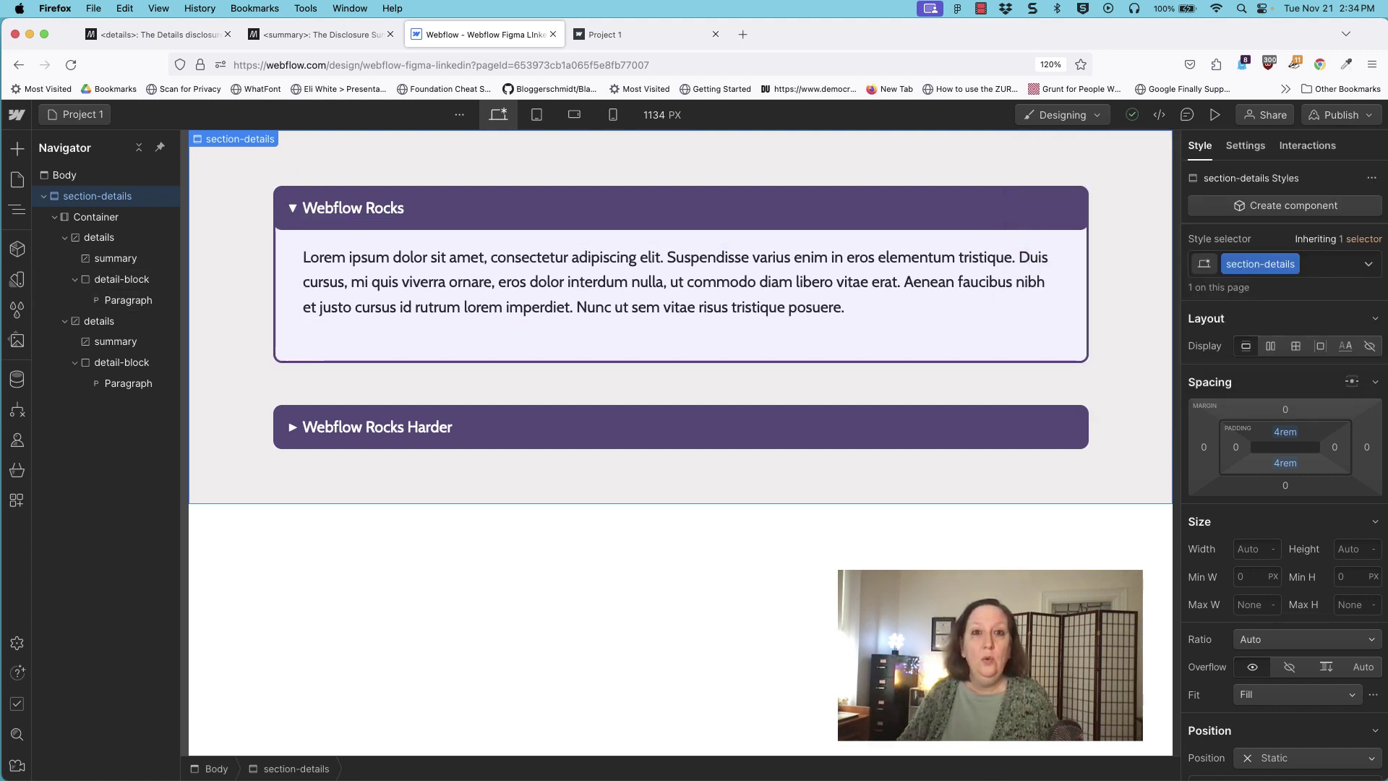
Reload the published Project 1 page and test opening and closing both disclosure widgets with pointer and keyboard.
click(616, 34)
click(71, 64)
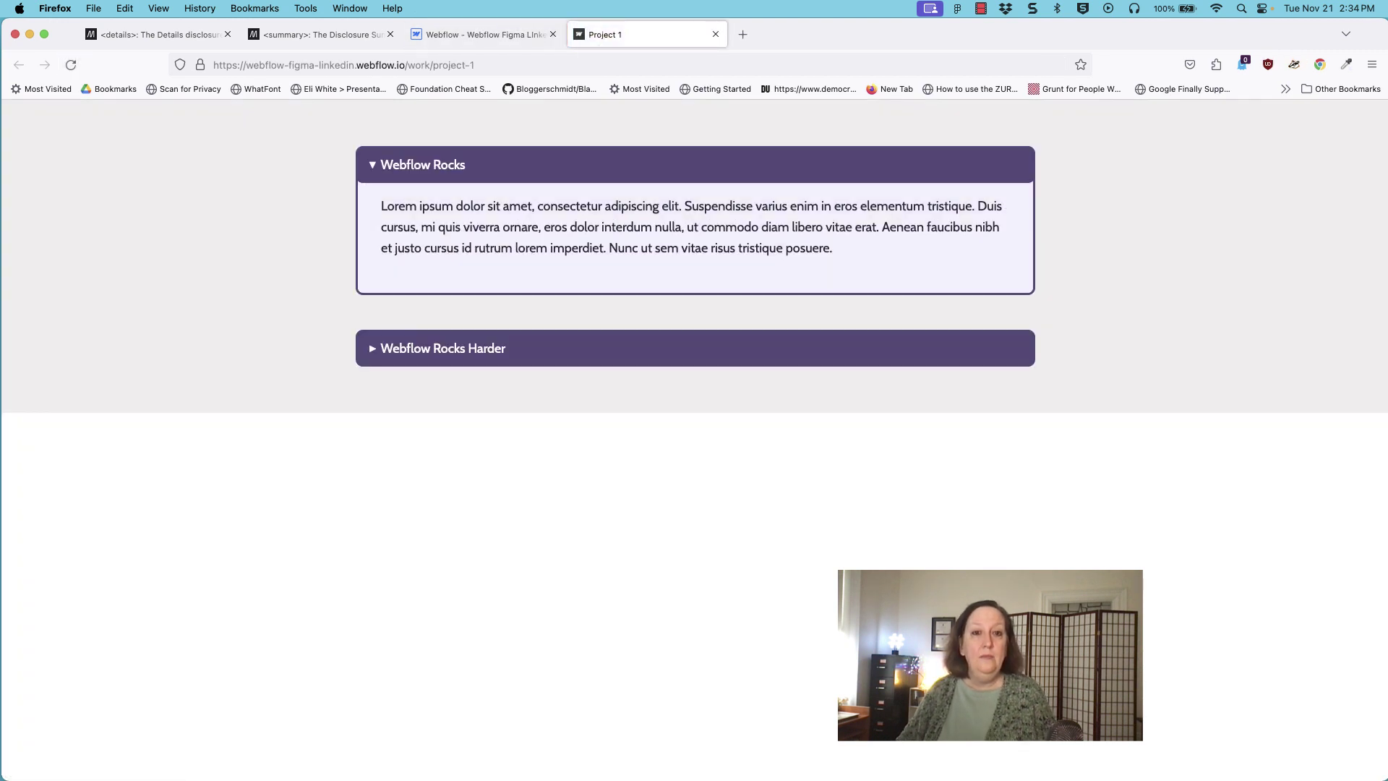
click(423, 164)
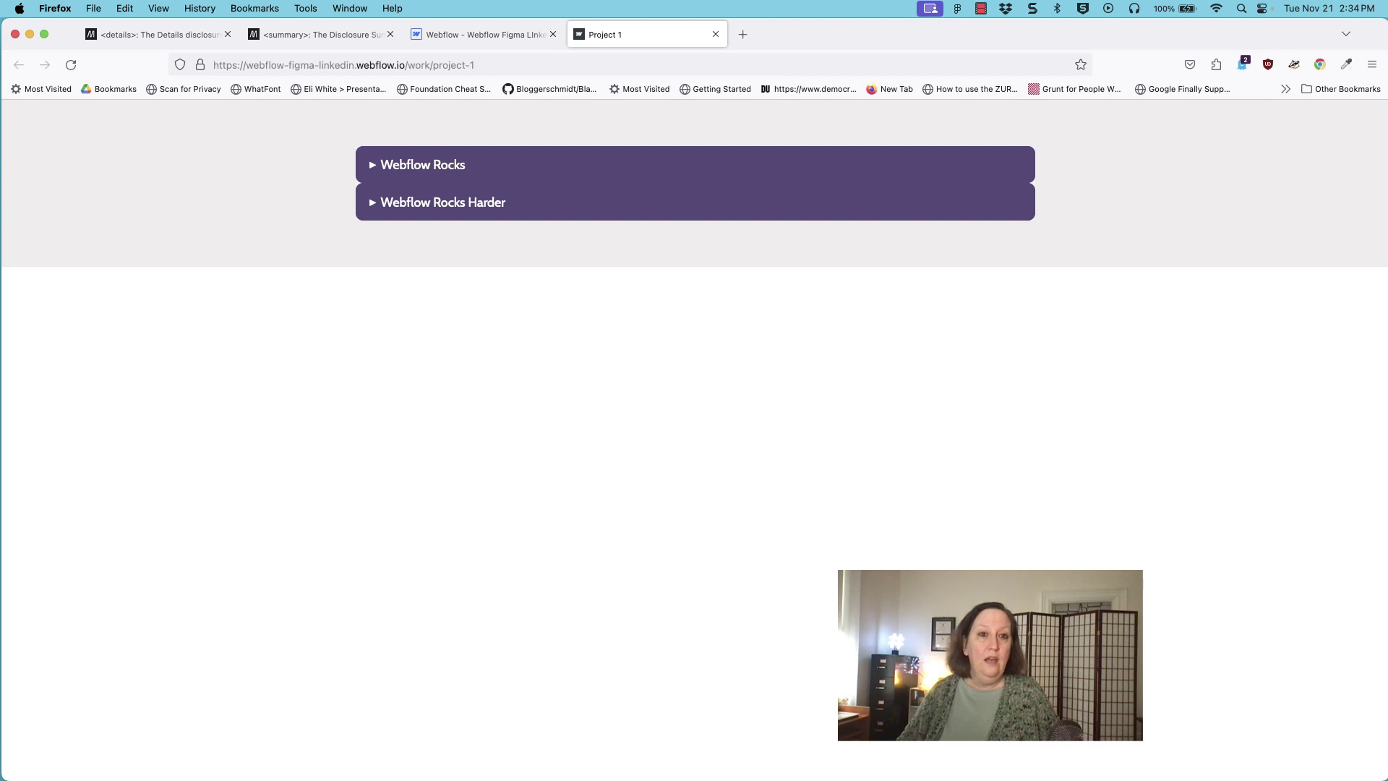
key(space)
key(space)
key(Return)
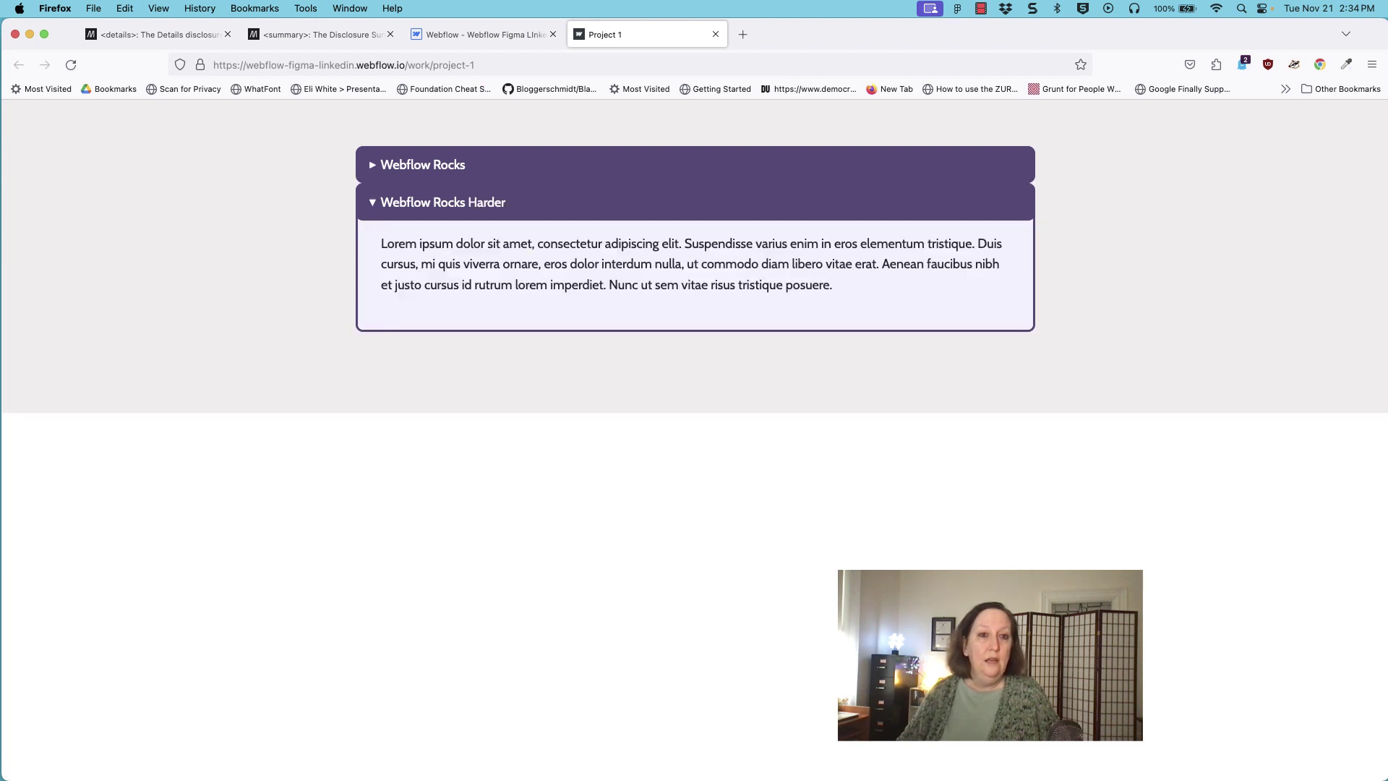
key(Return)
key(Return)
key(Return)
key(Return)
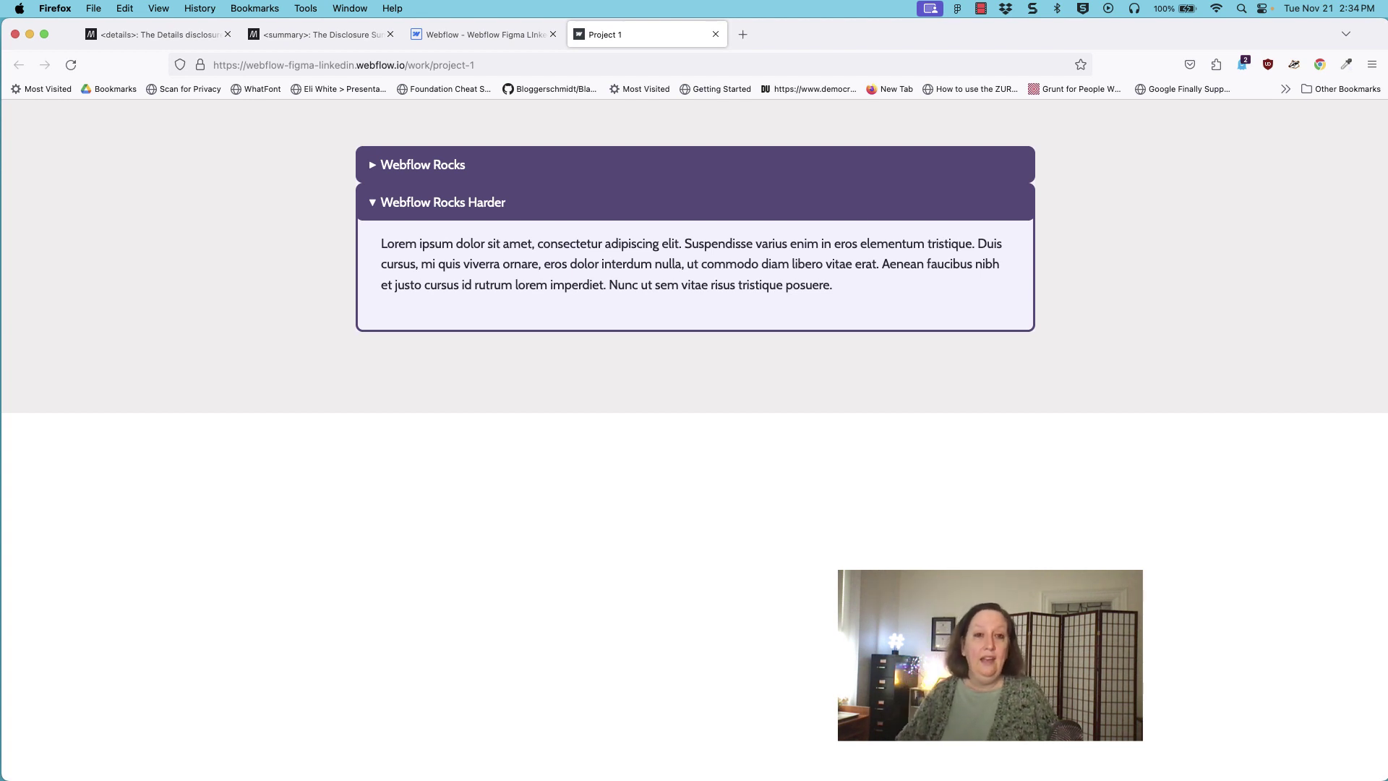
key(Return)
key(shift+Tab)
key(Return)
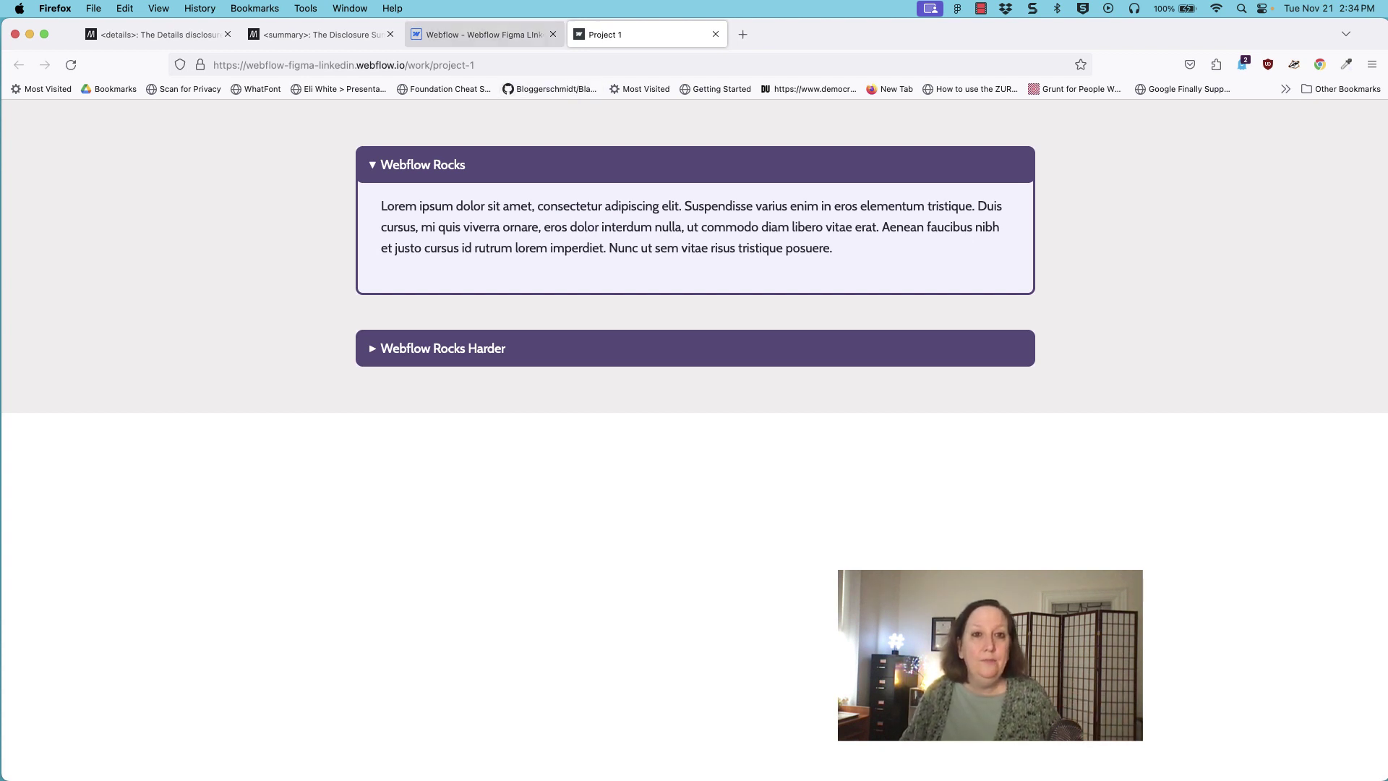
Return to the Webflow Designer and set the detail-block class's bottom margin to 0.
click(483, 34)
click(1009, 329)
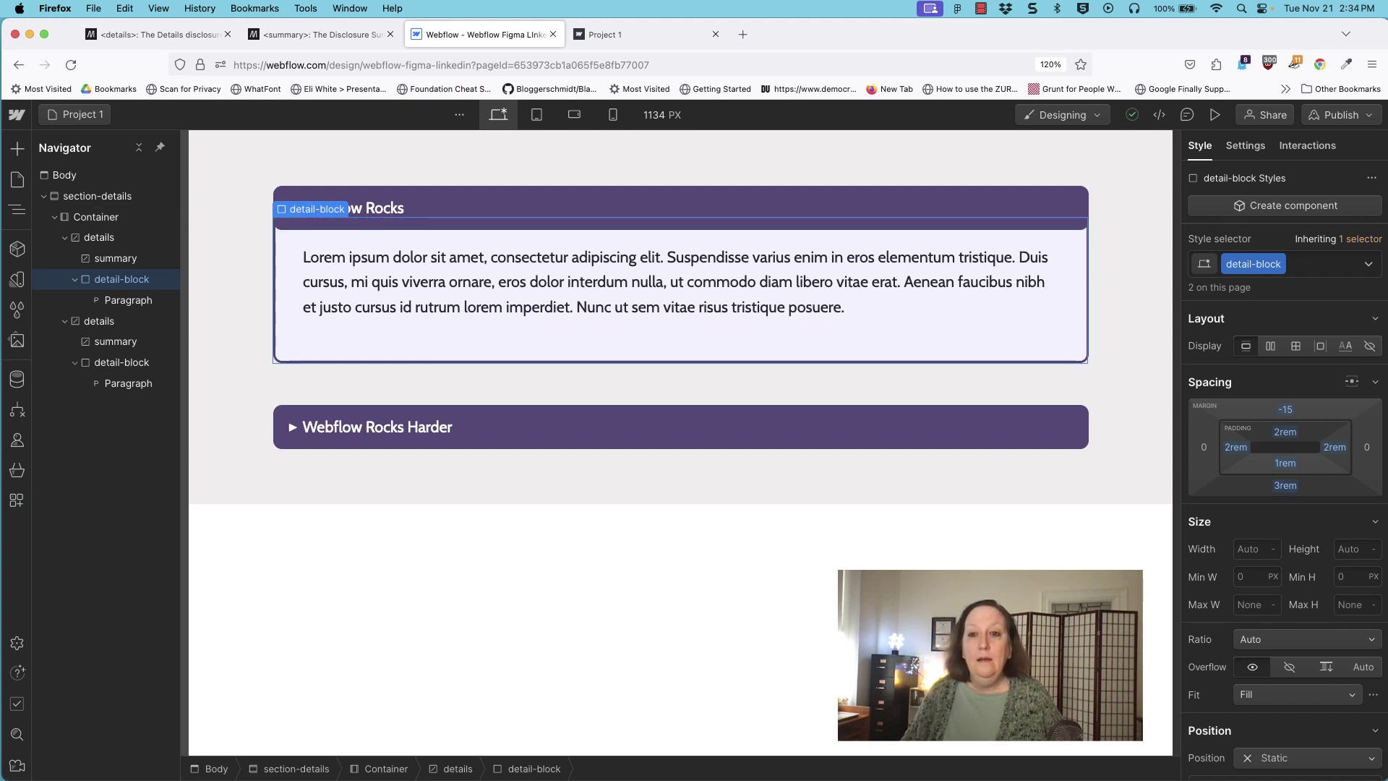
click(1284, 485)
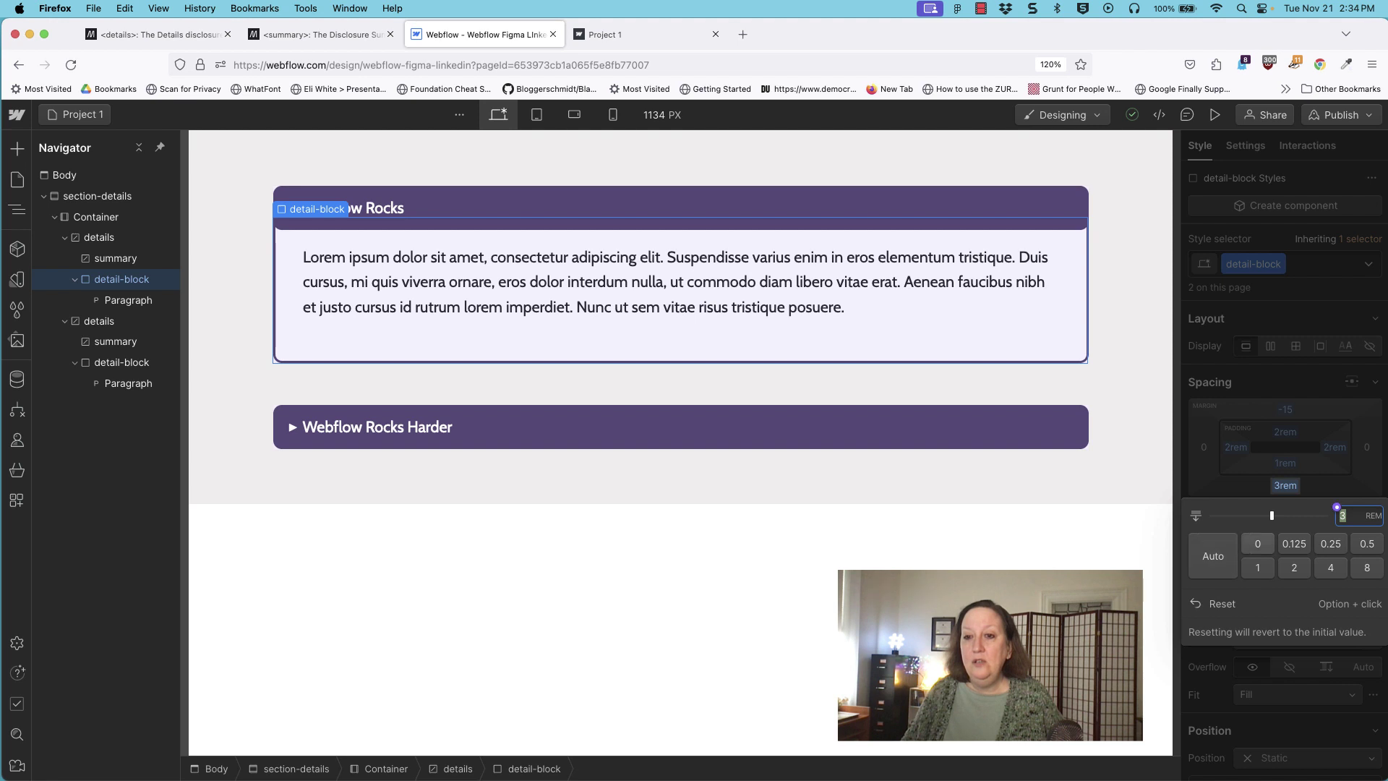
text(0)
key(Return)
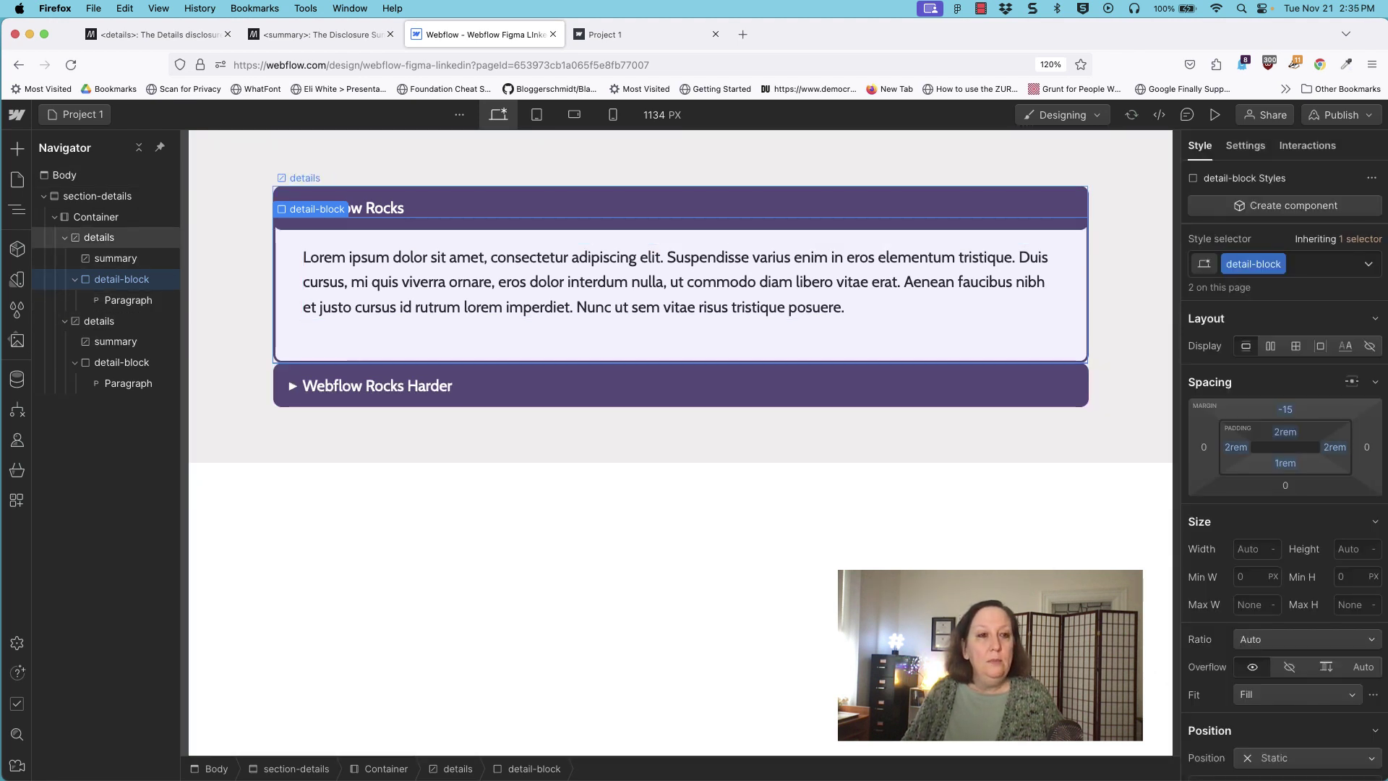
Set the details class's bottom margin to 3rem to space the disclosure widgets apart.
click(99, 237)
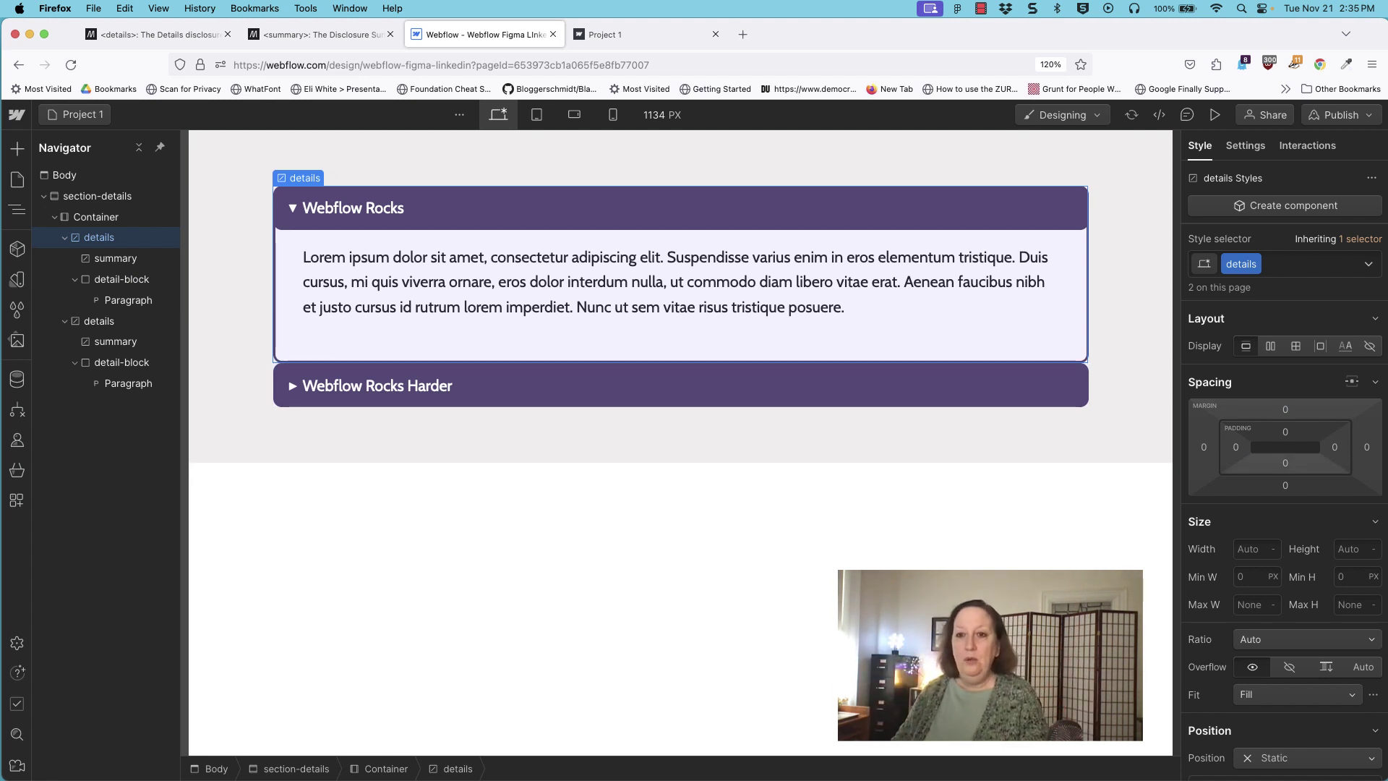
click(1285, 485)
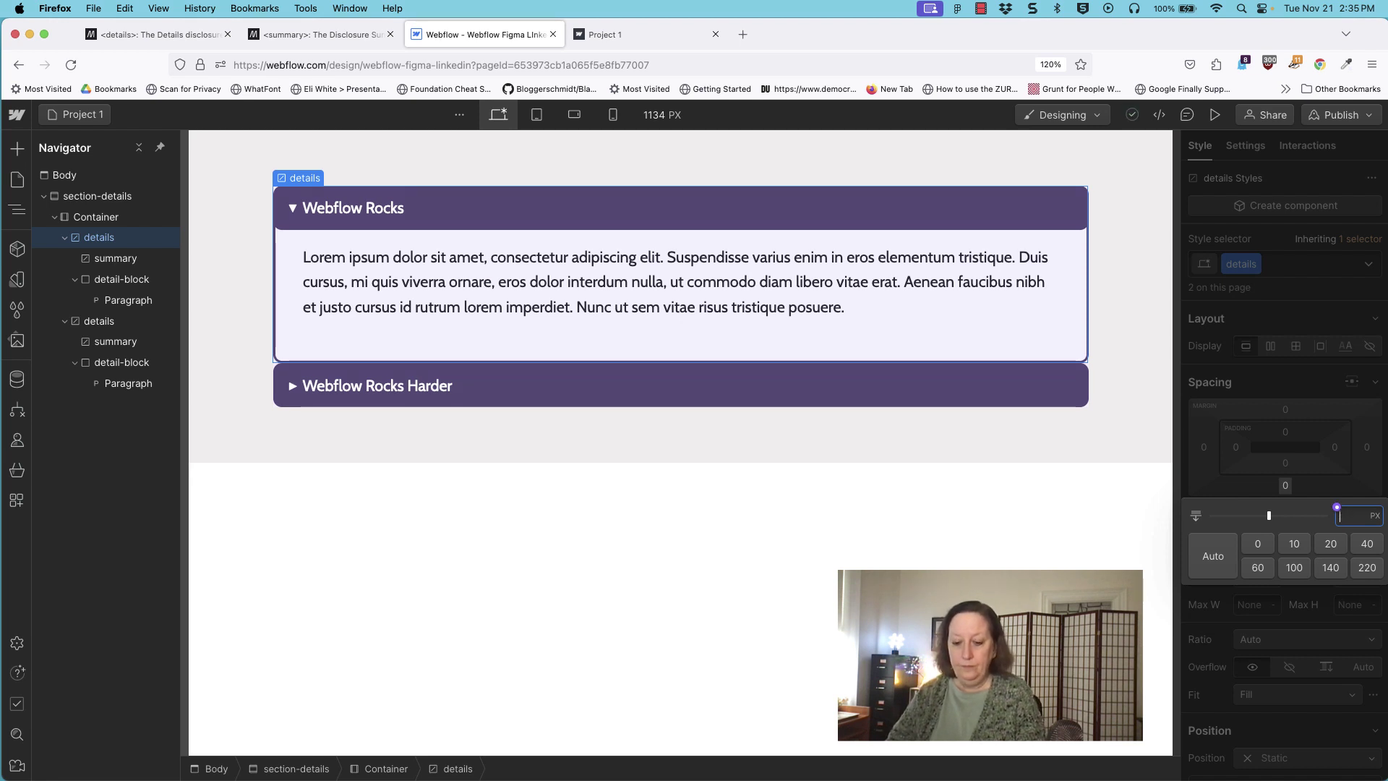
text(3rem)
key(Return)
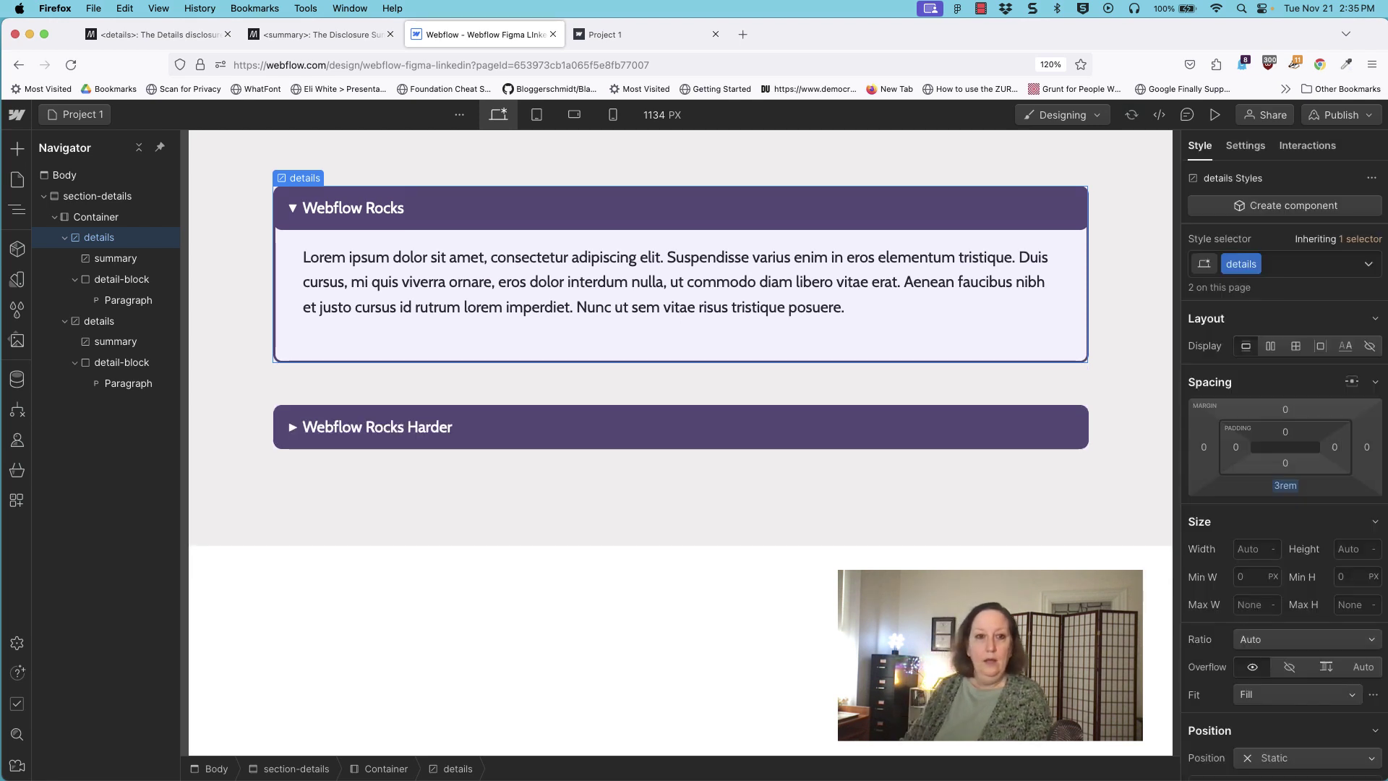
Publish the site with the new details margin to the staging domain.
click(96, 196)
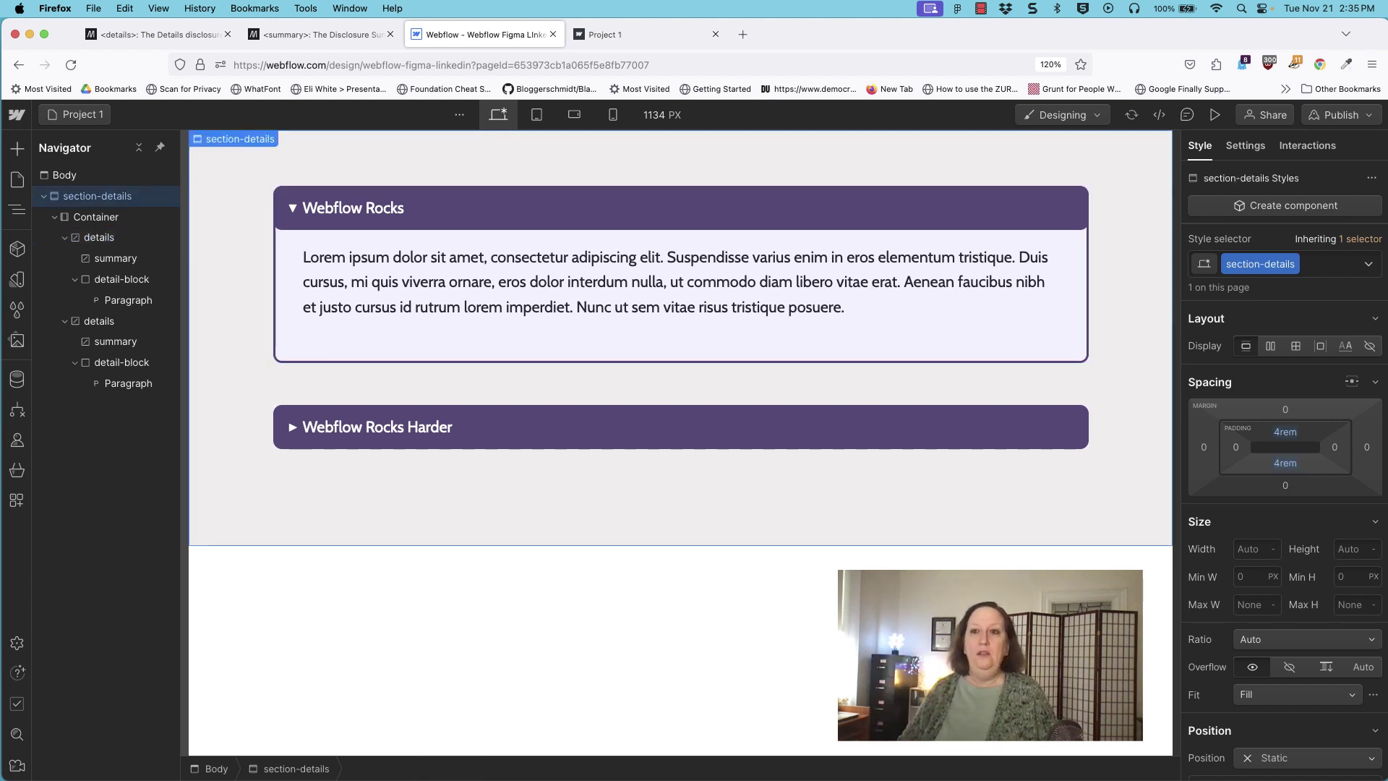
click(1341, 115)
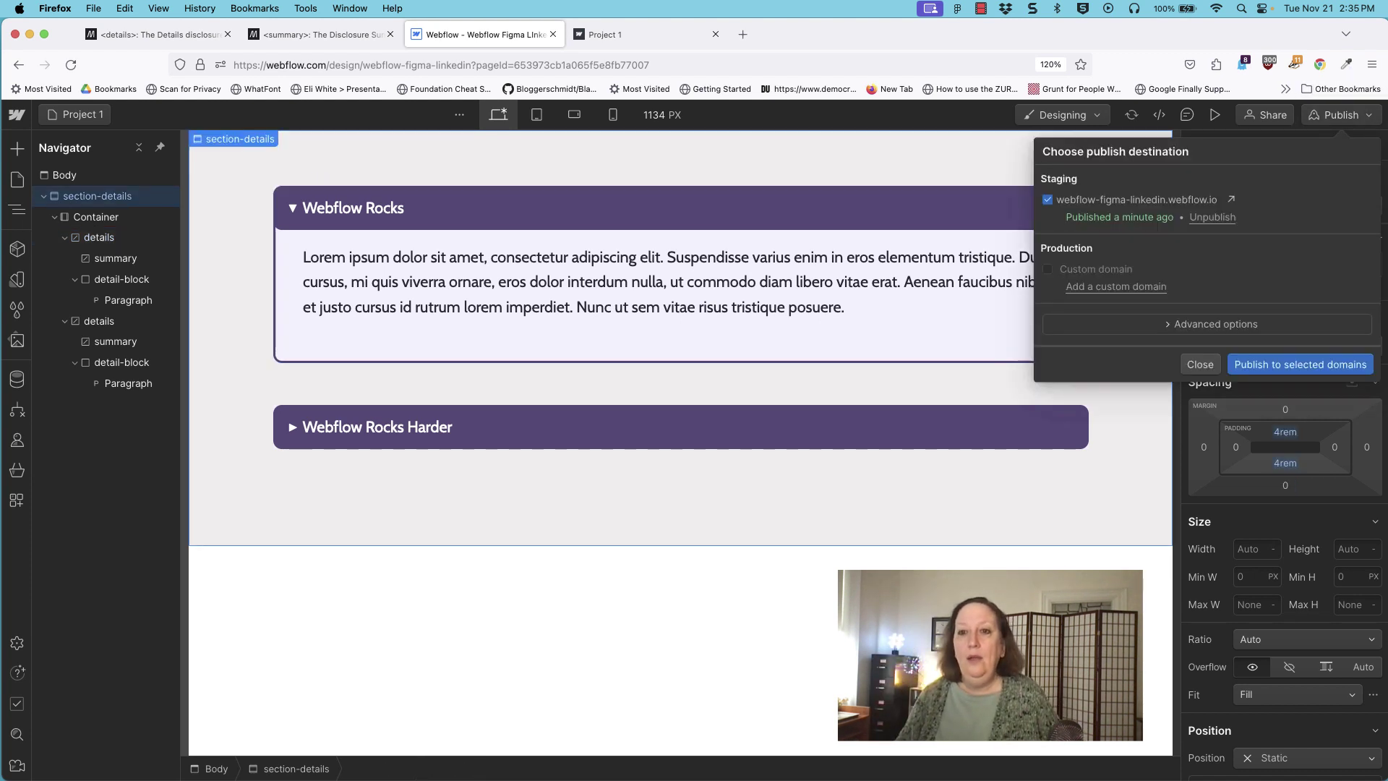
click(1298, 364)
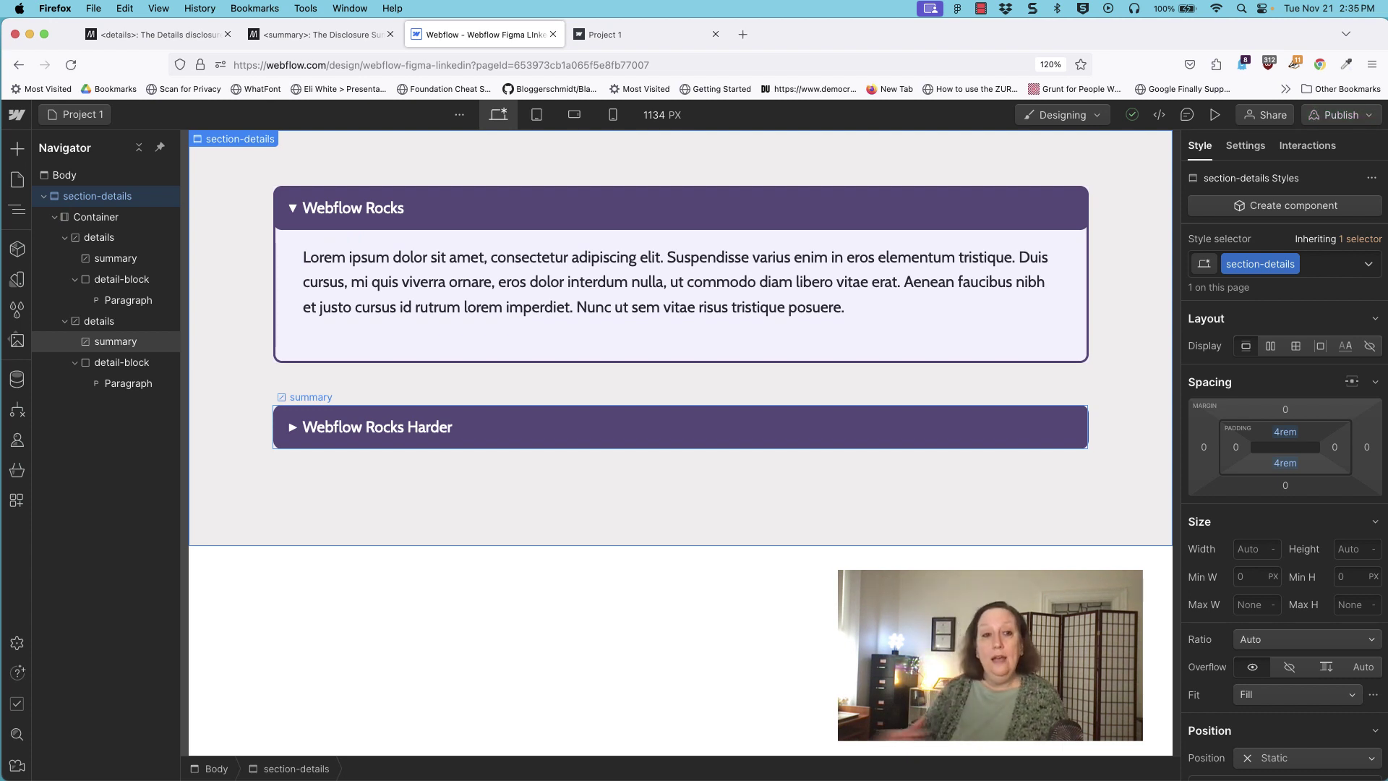
Add a custom attribute named open with the value open to the "Webflow Rocks Harder" details element.
click(128, 383)
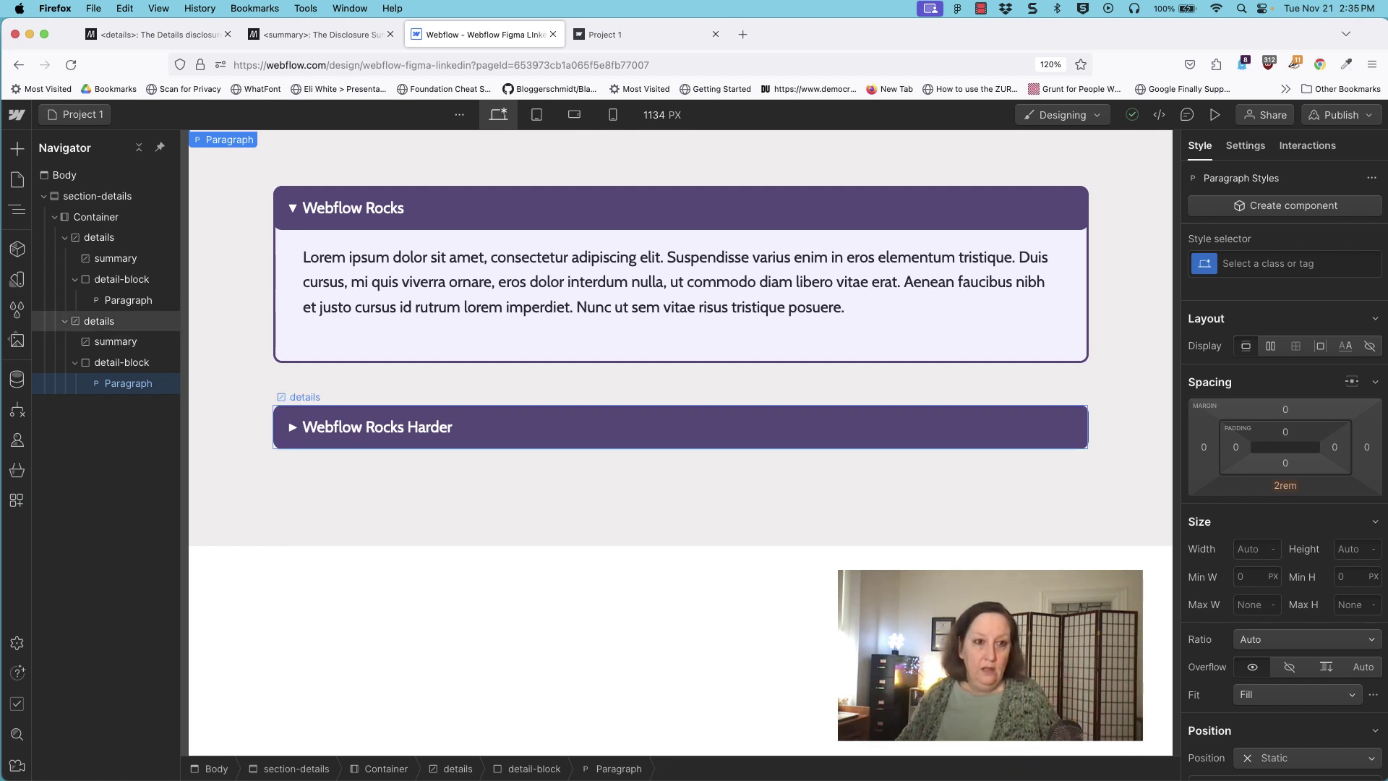
click(99, 321)
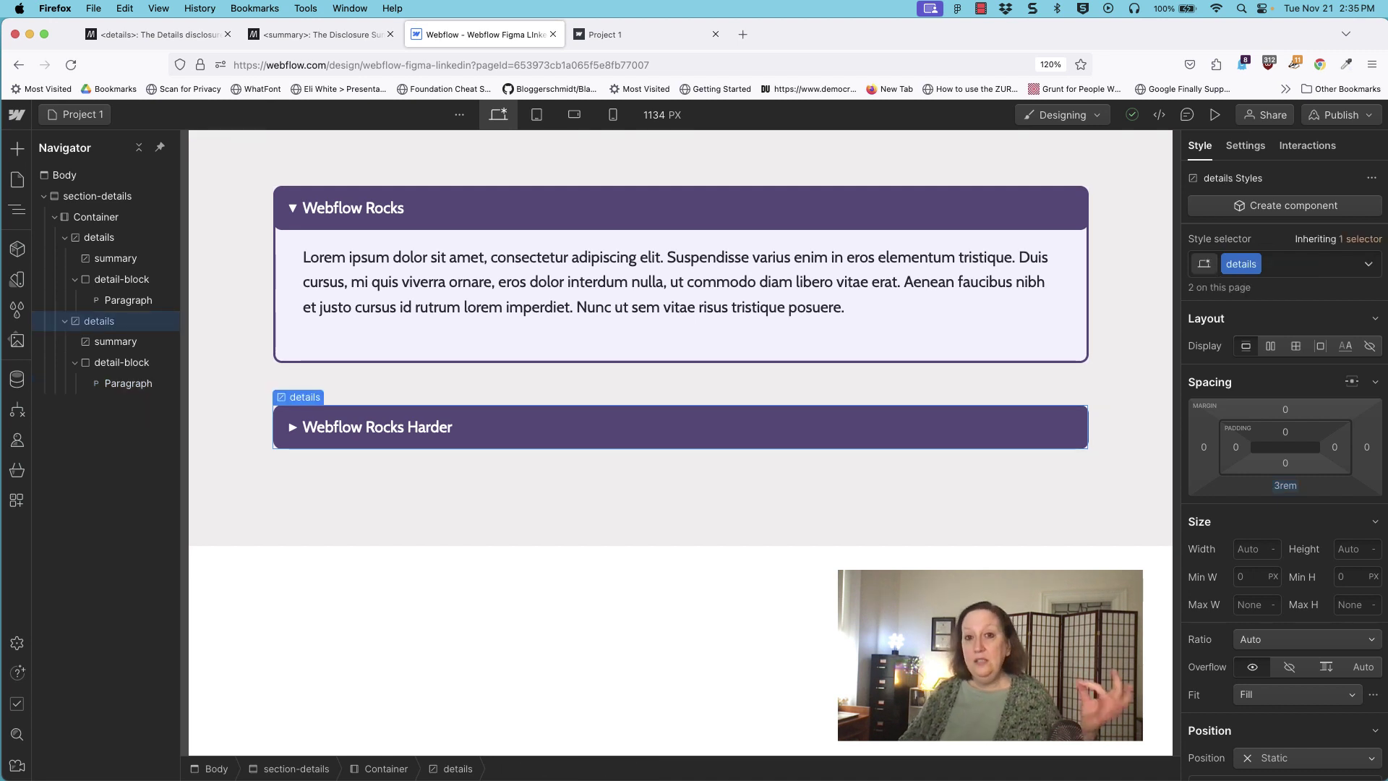
key(d)
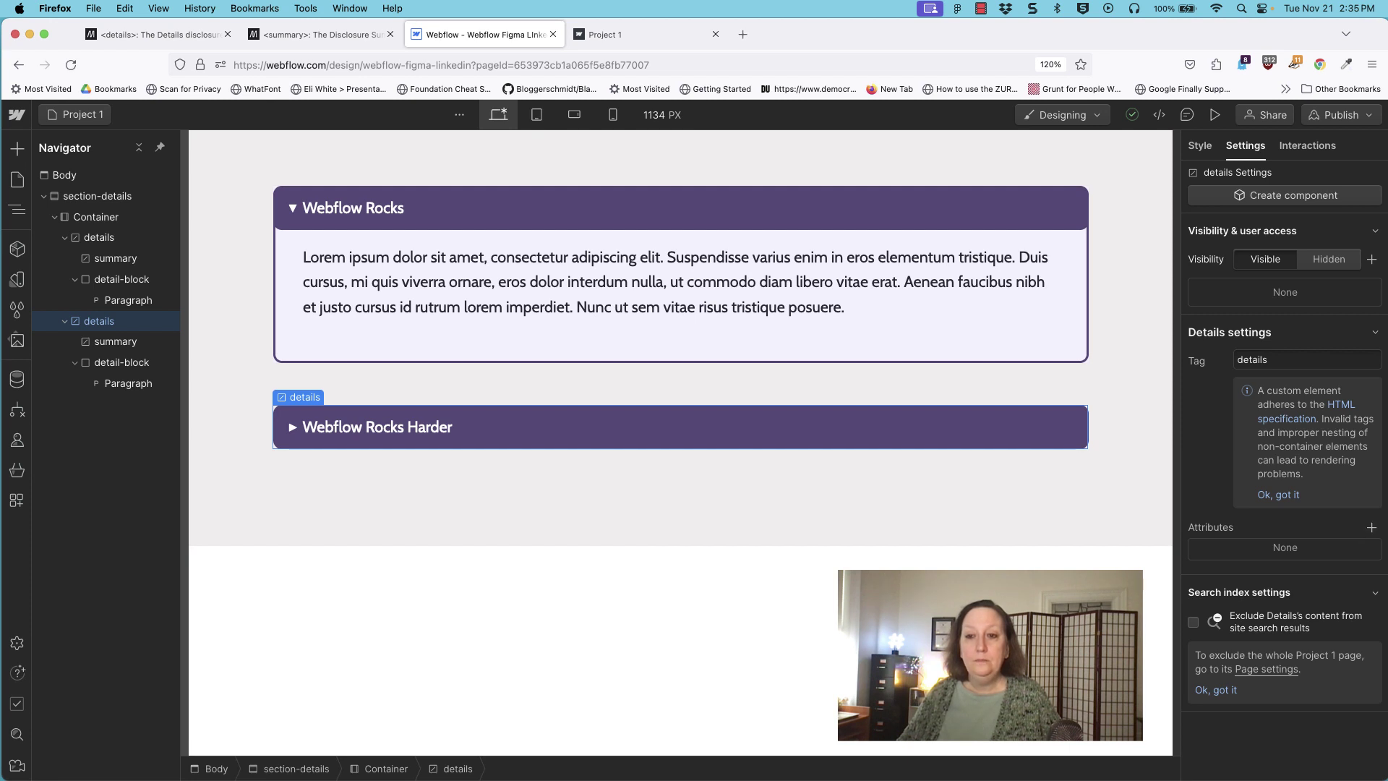
click(1371, 527)
text(open)
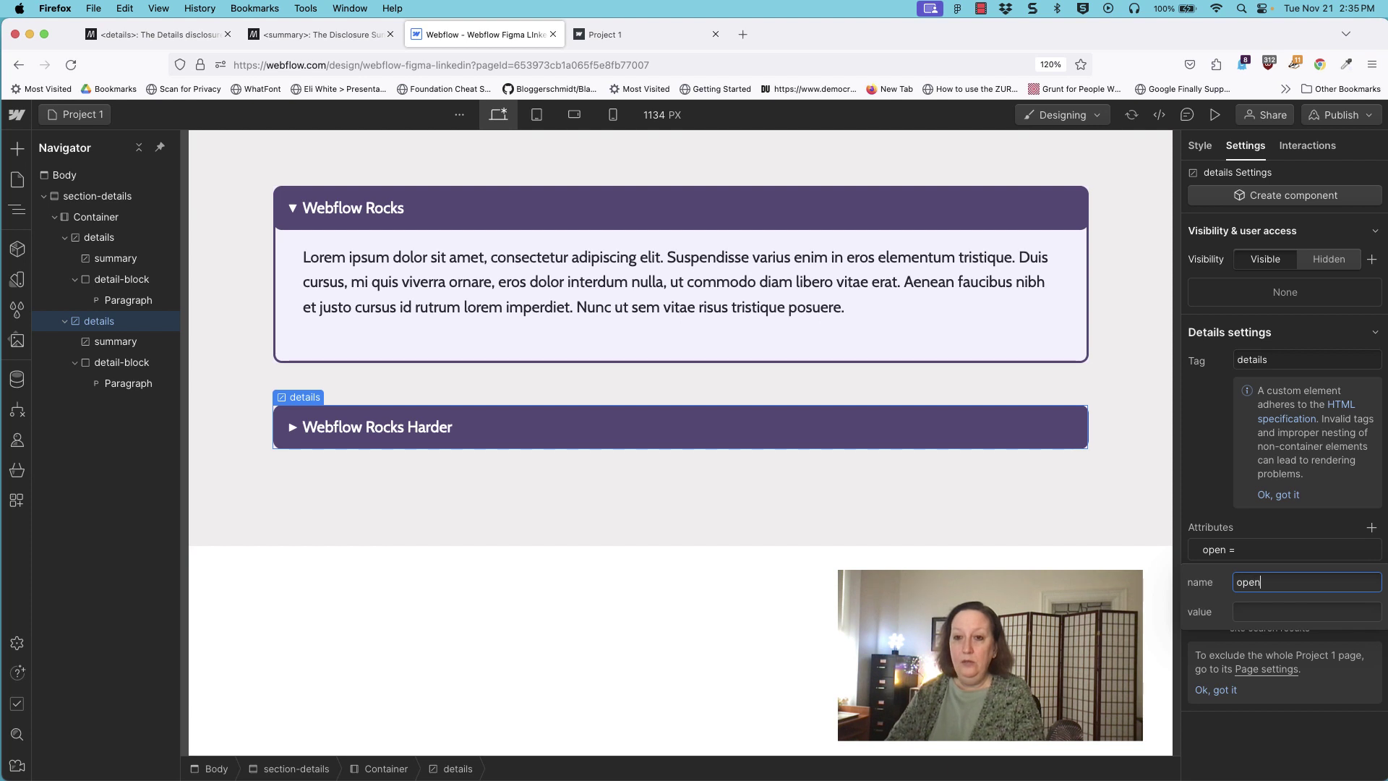
key(Tab)
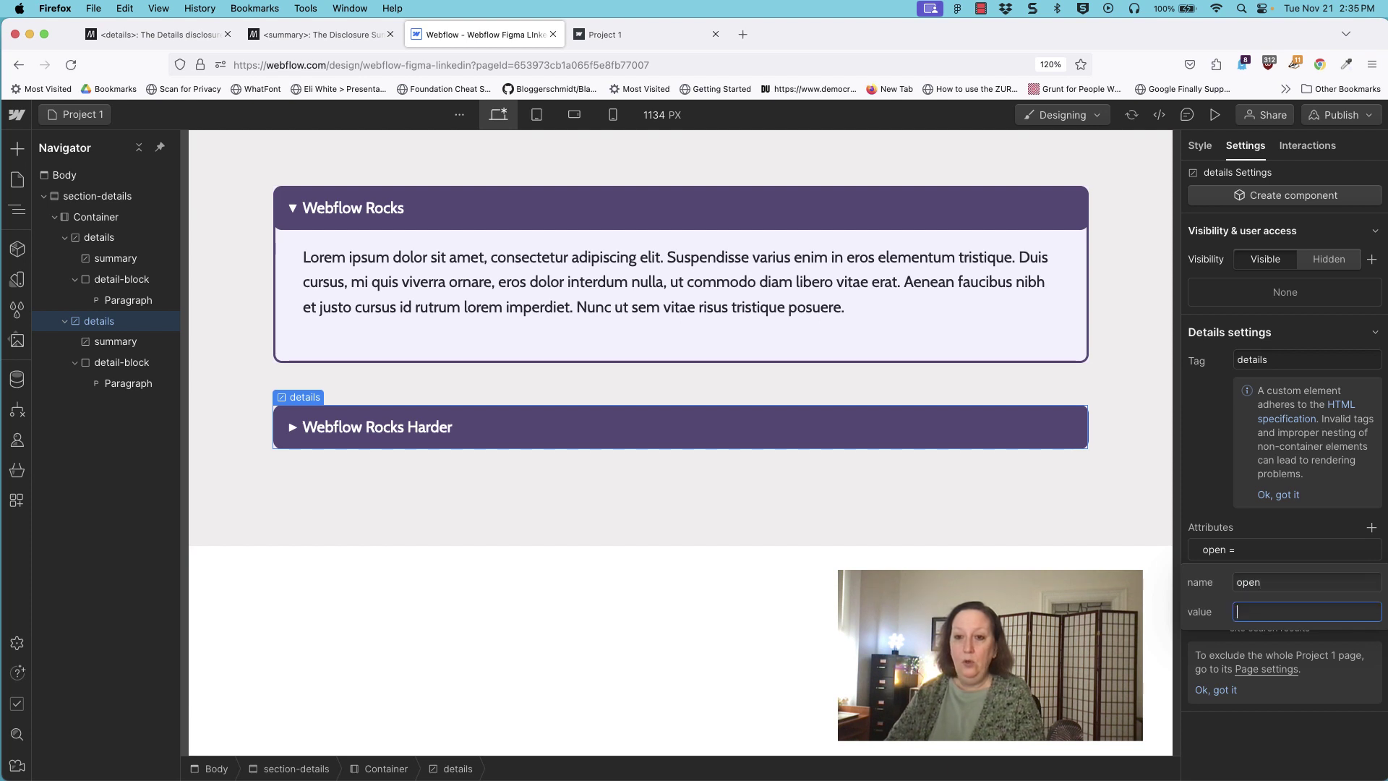
text(open)
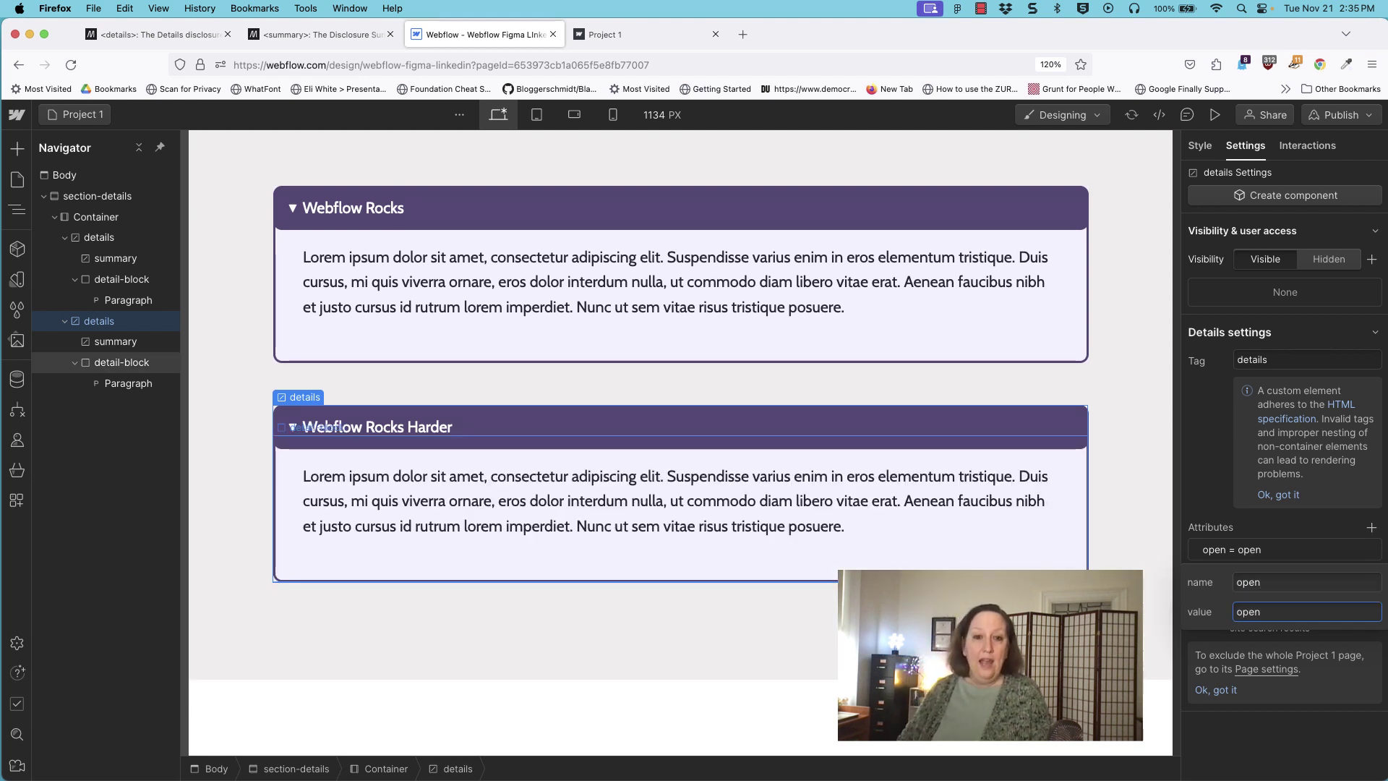
Add a copy of the lorem ipsum paragraph inside the "Webflow Rocks Harder" detail-block.
double_click(678, 500)
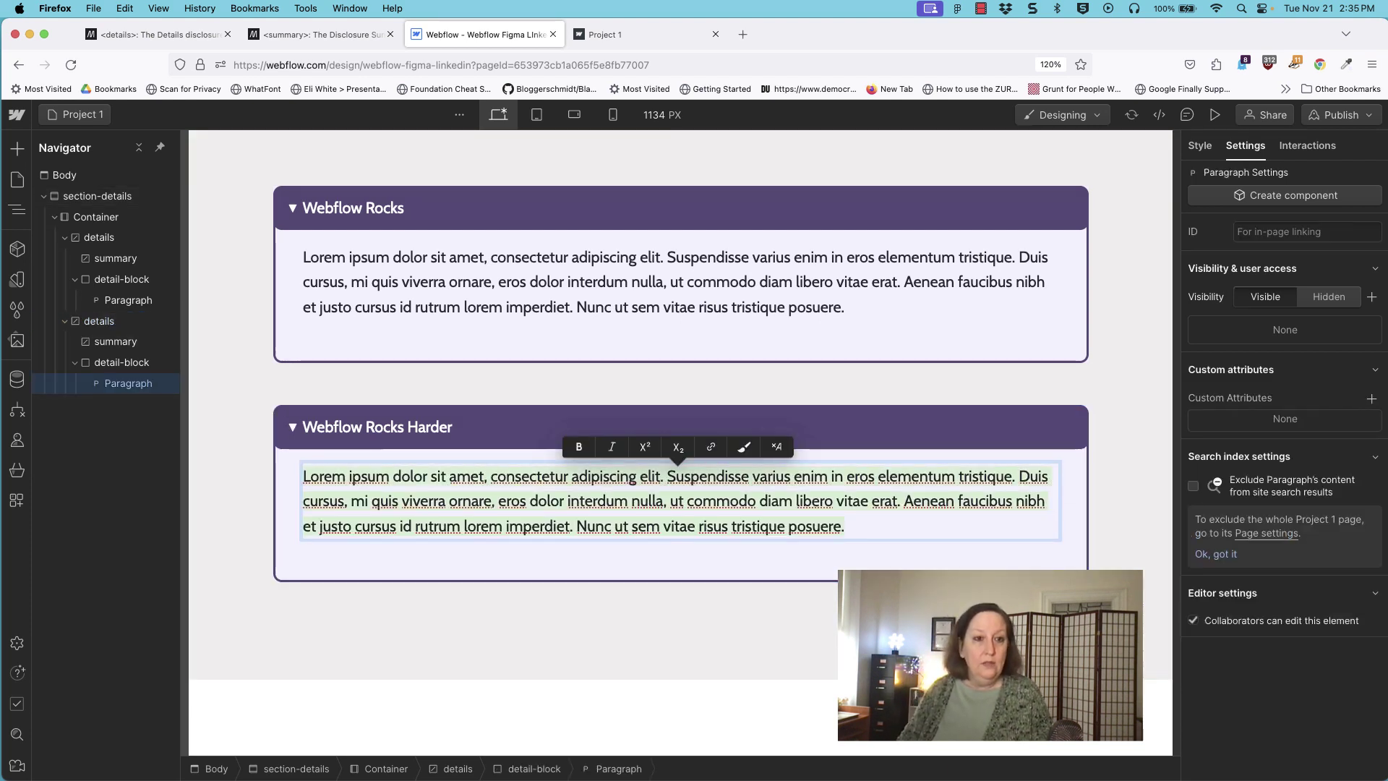
key(Escape)
key(super+v)
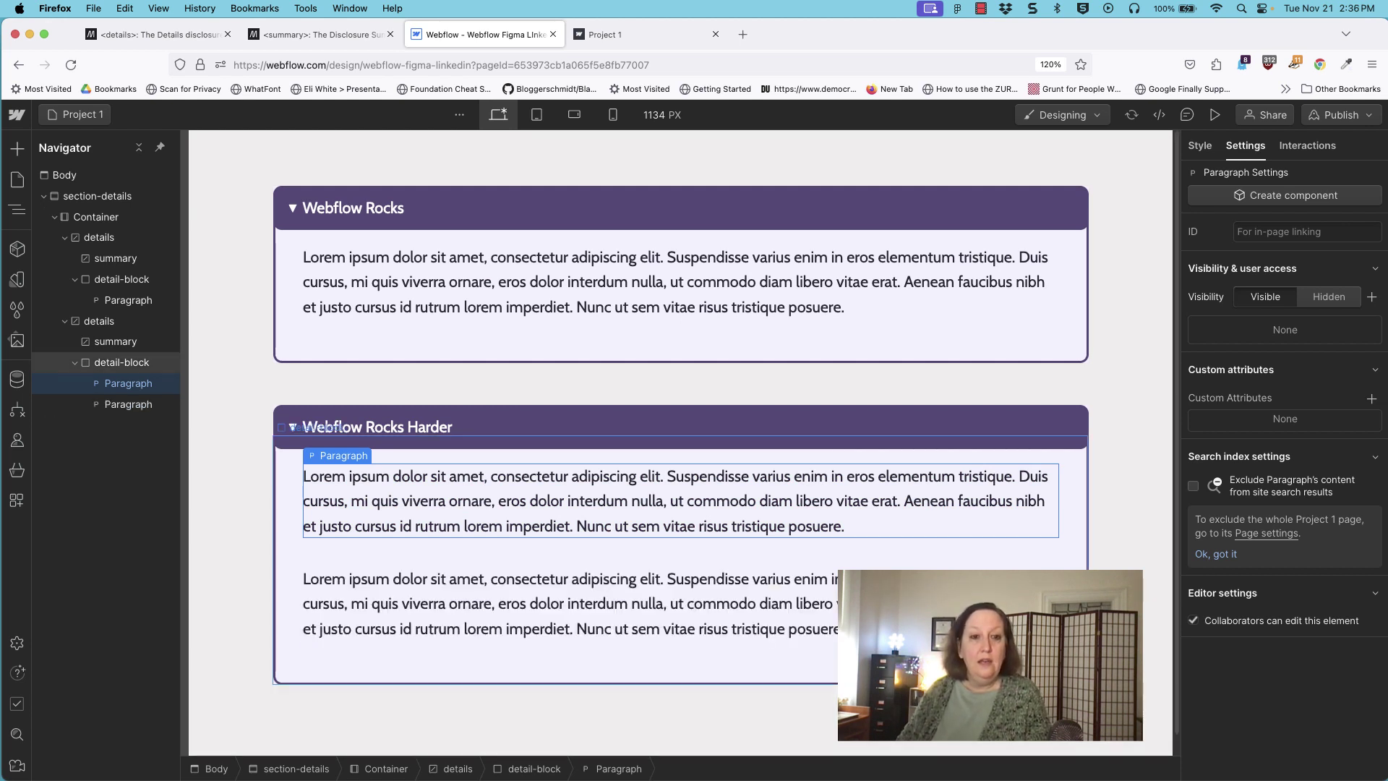
click(570, 603)
click(569, 501)
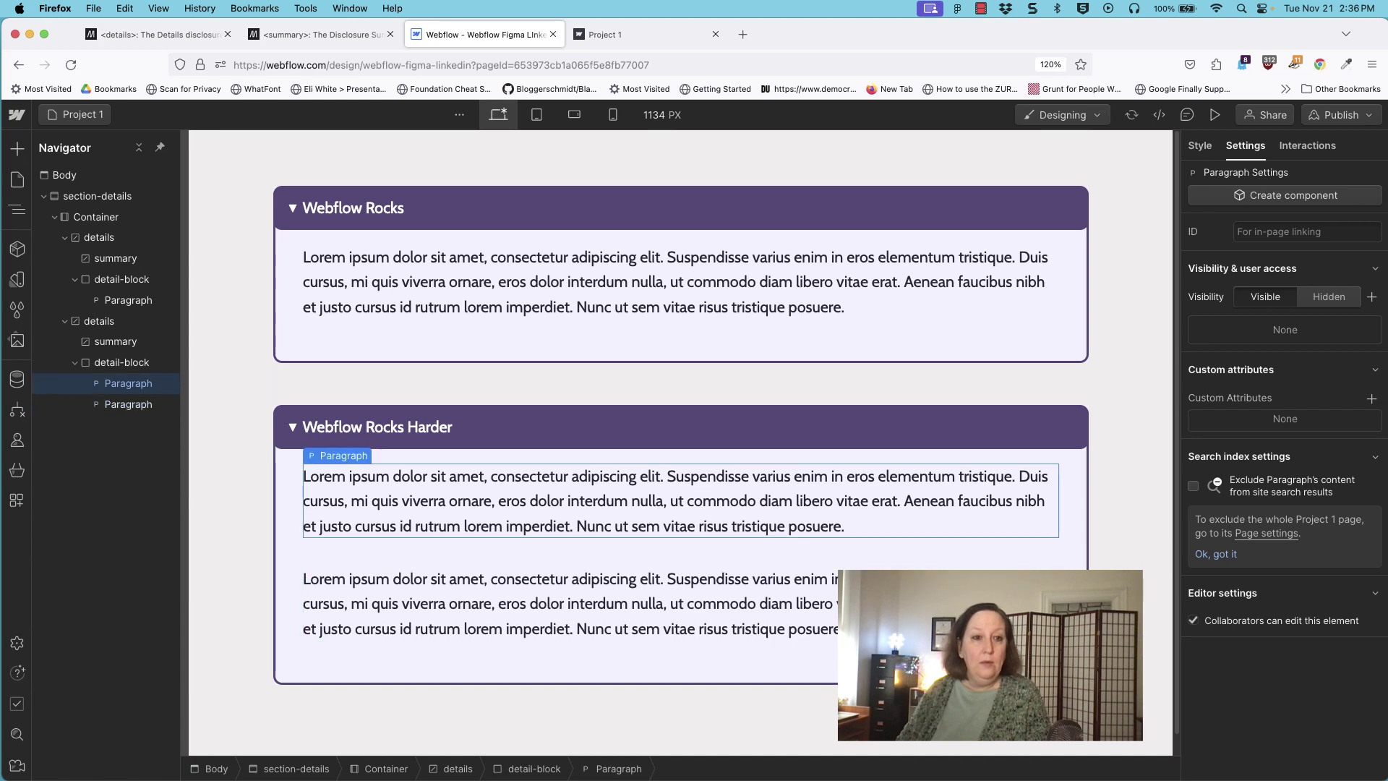
Add an H2 heading above the two paragraphs inside the "Webflow Rocks Harder" detail-block.
key(a)
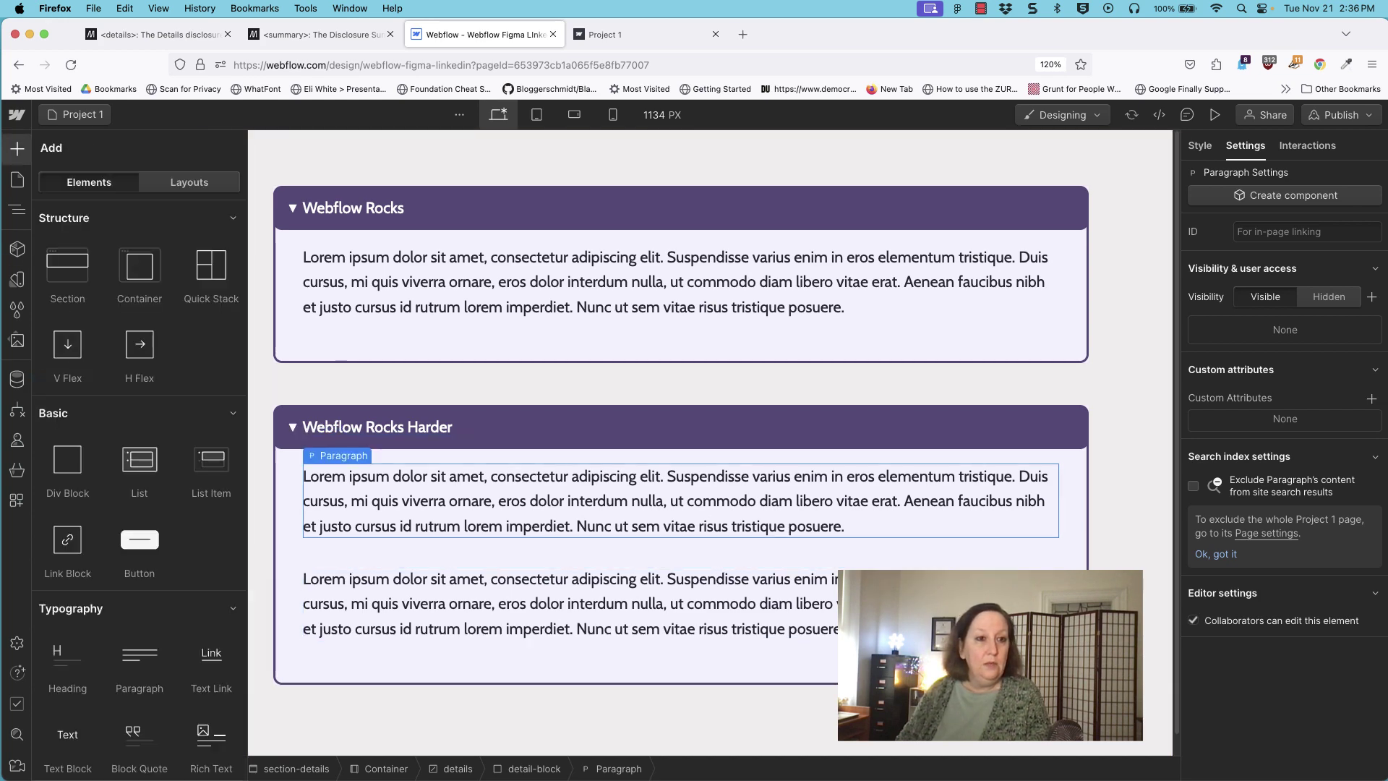
click(67, 661)
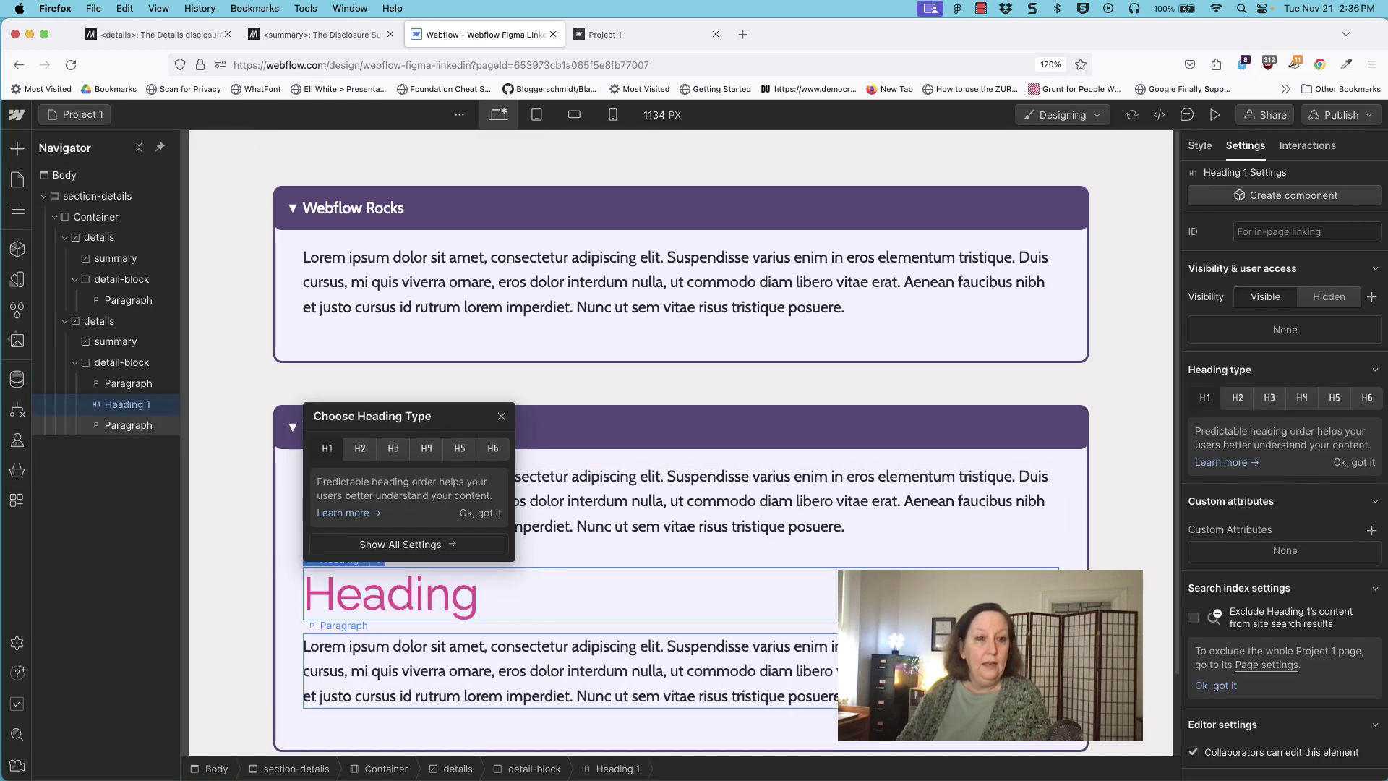
drag(128, 404, 127, 375)
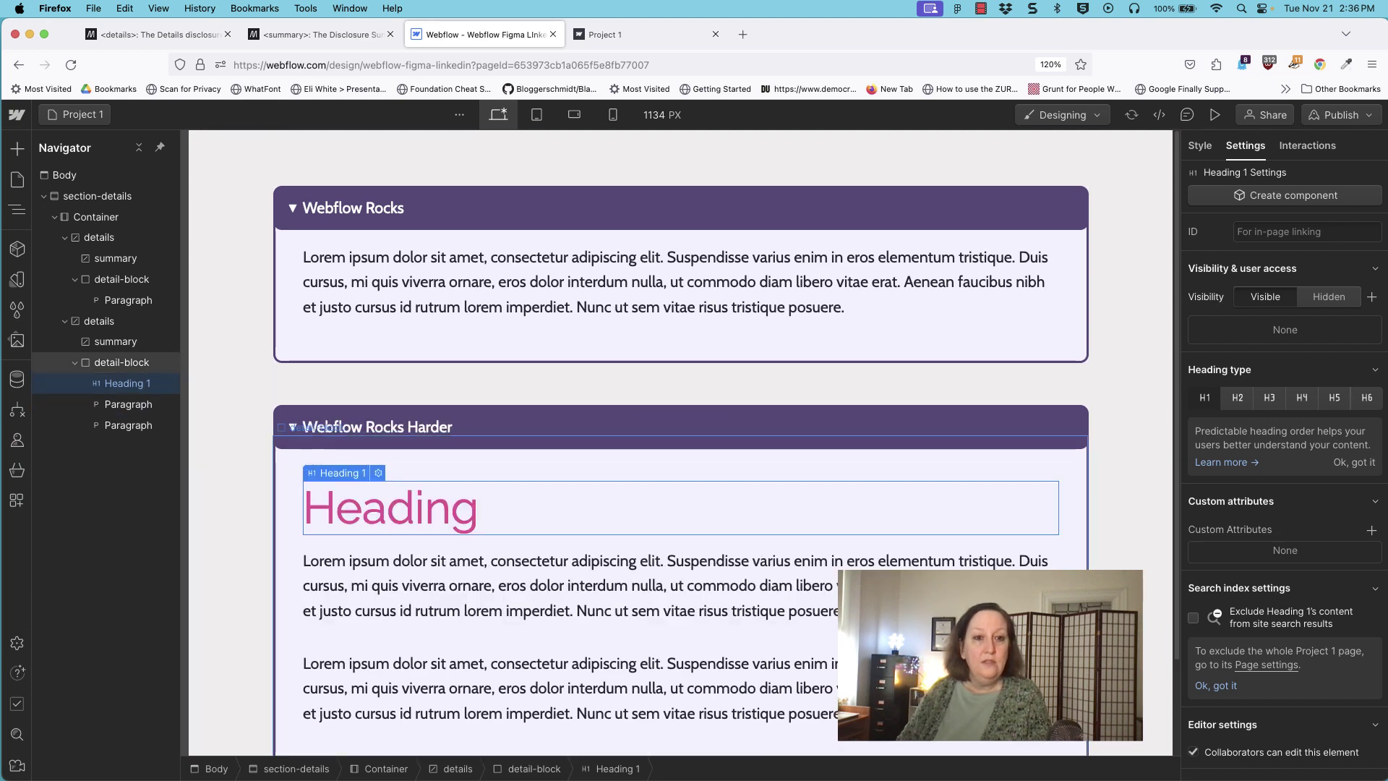
key(Return)
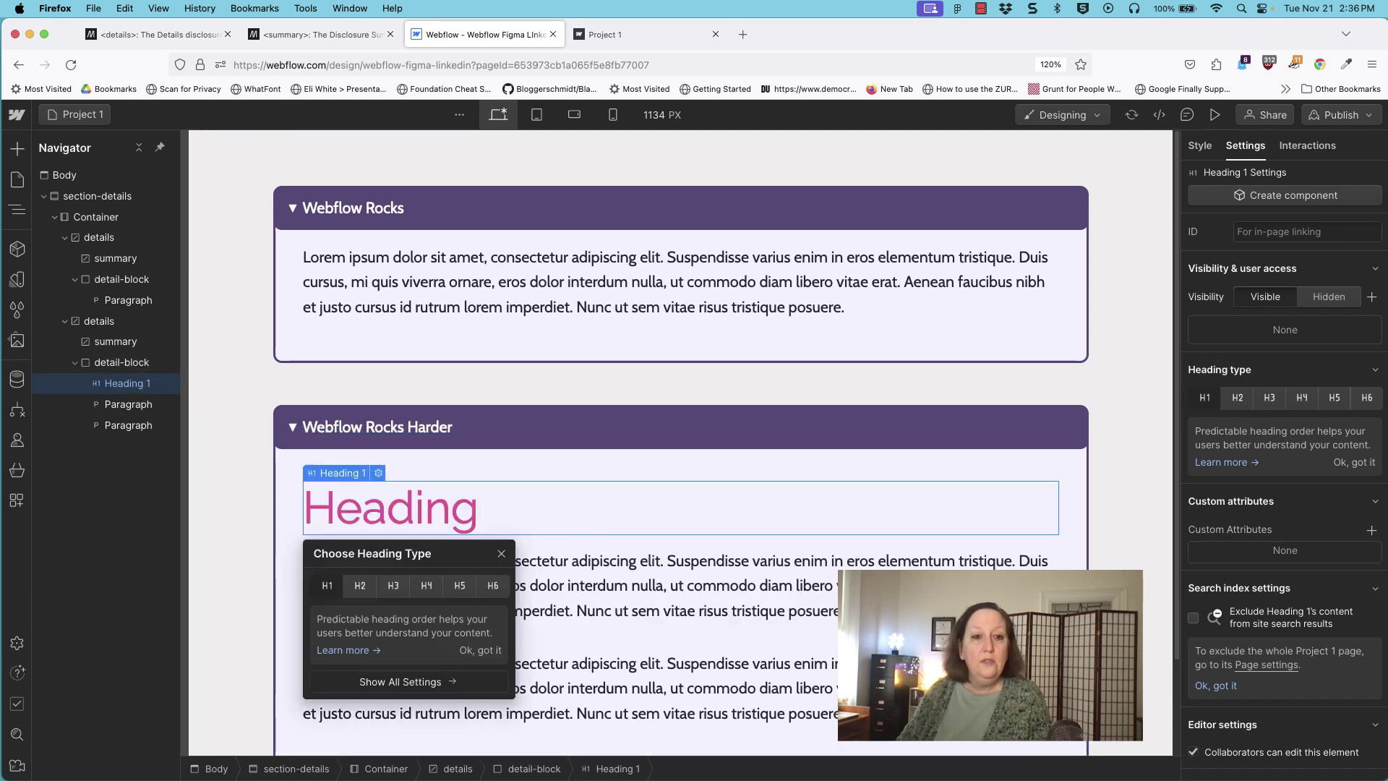
click(360, 586)
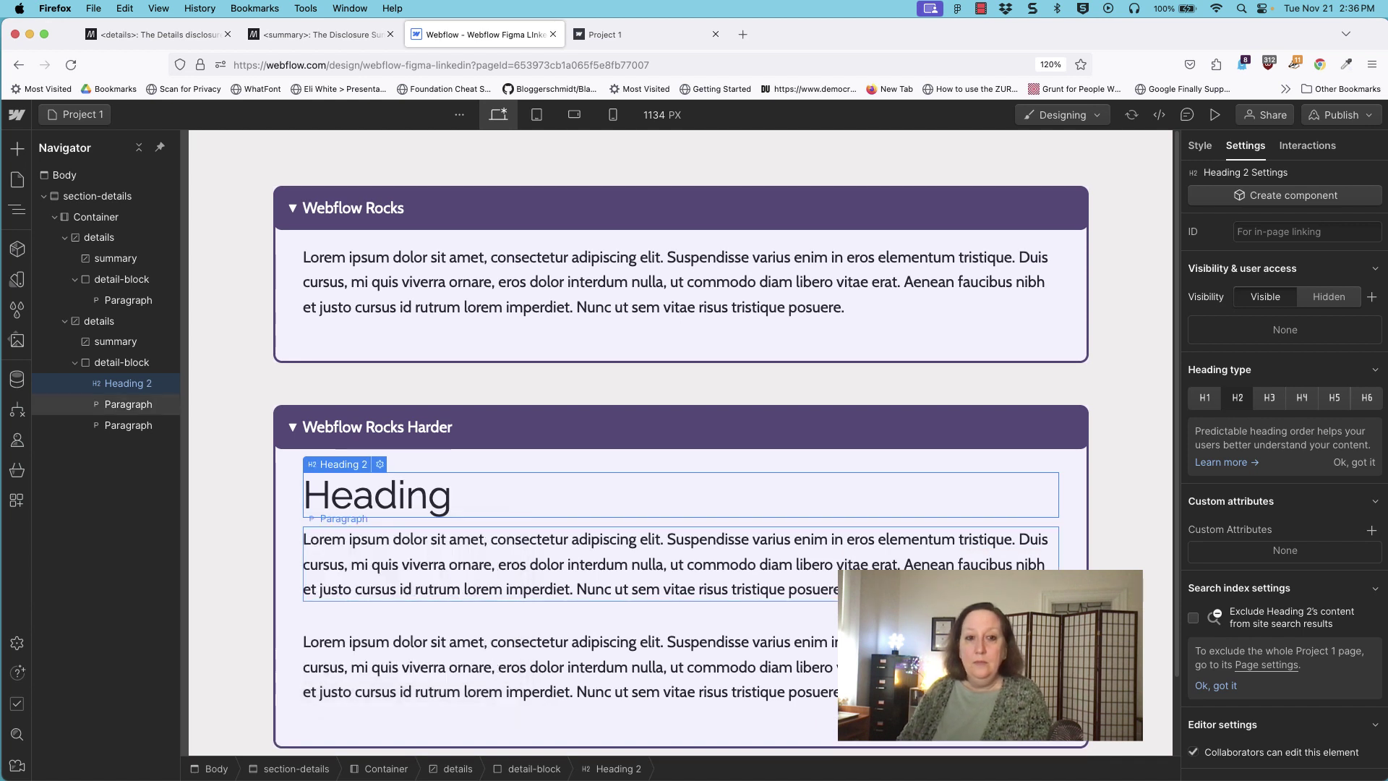
click(360, 586)
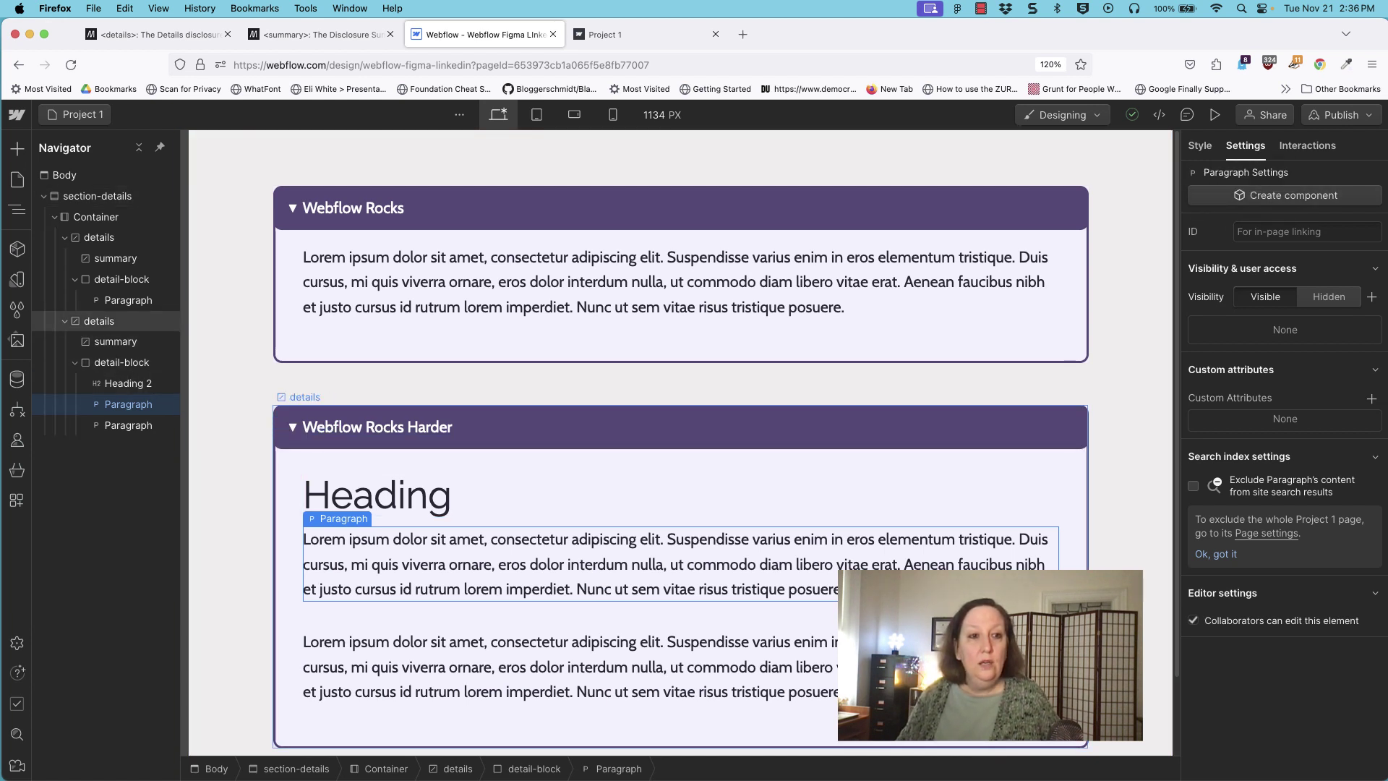
Remove the open attribute from the "Webflow Rocks Harder" details element and publish the site to the staging domain.
click(98, 321)
mouse_move(1287, 549)
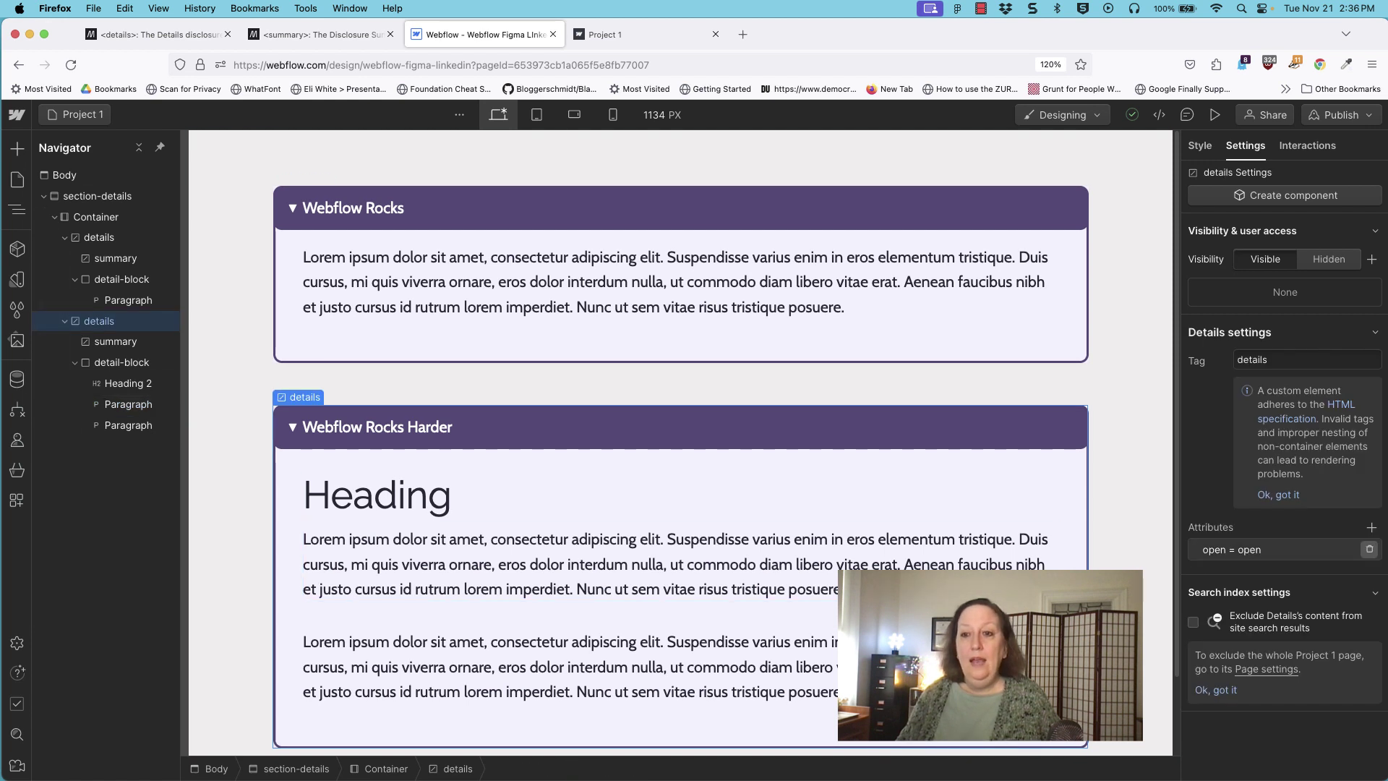
click(1368, 549)
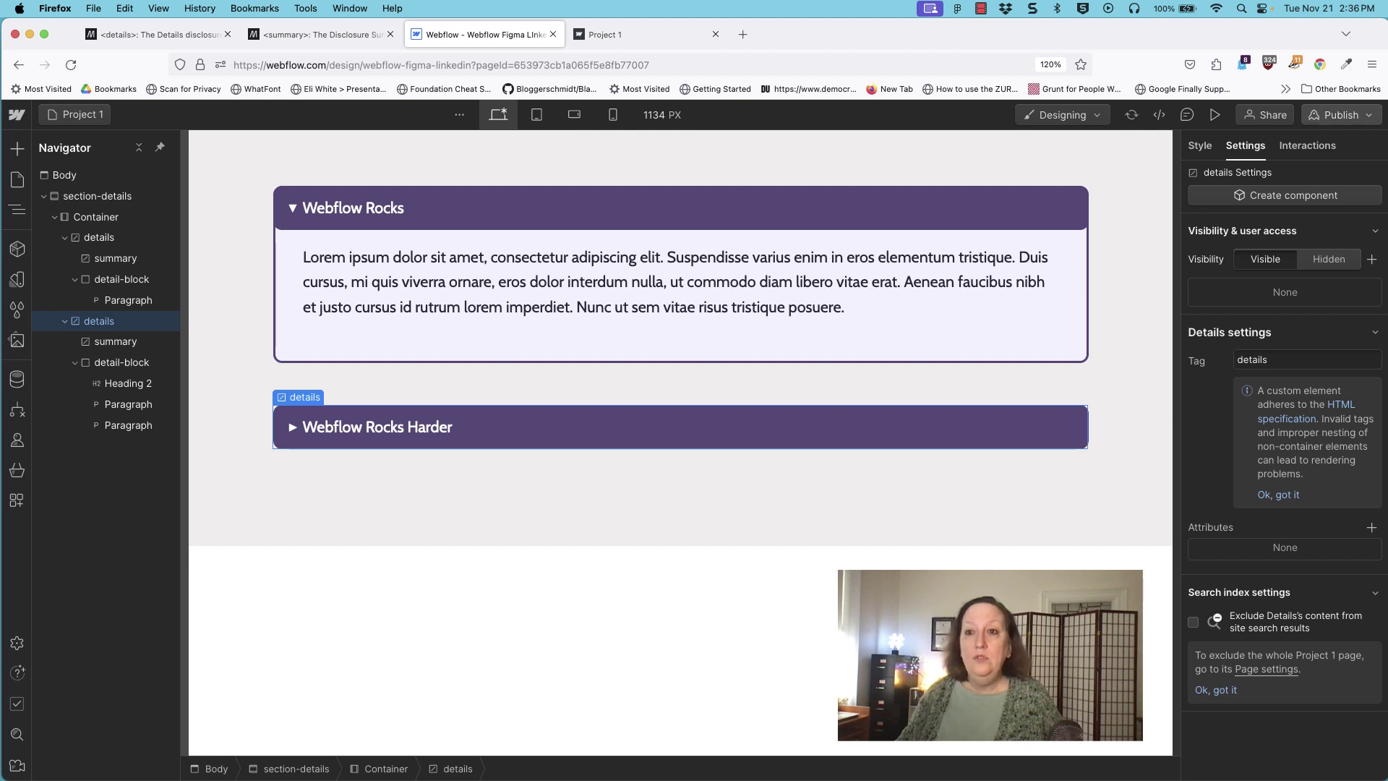
click(1341, 115)
click(1299, 364)
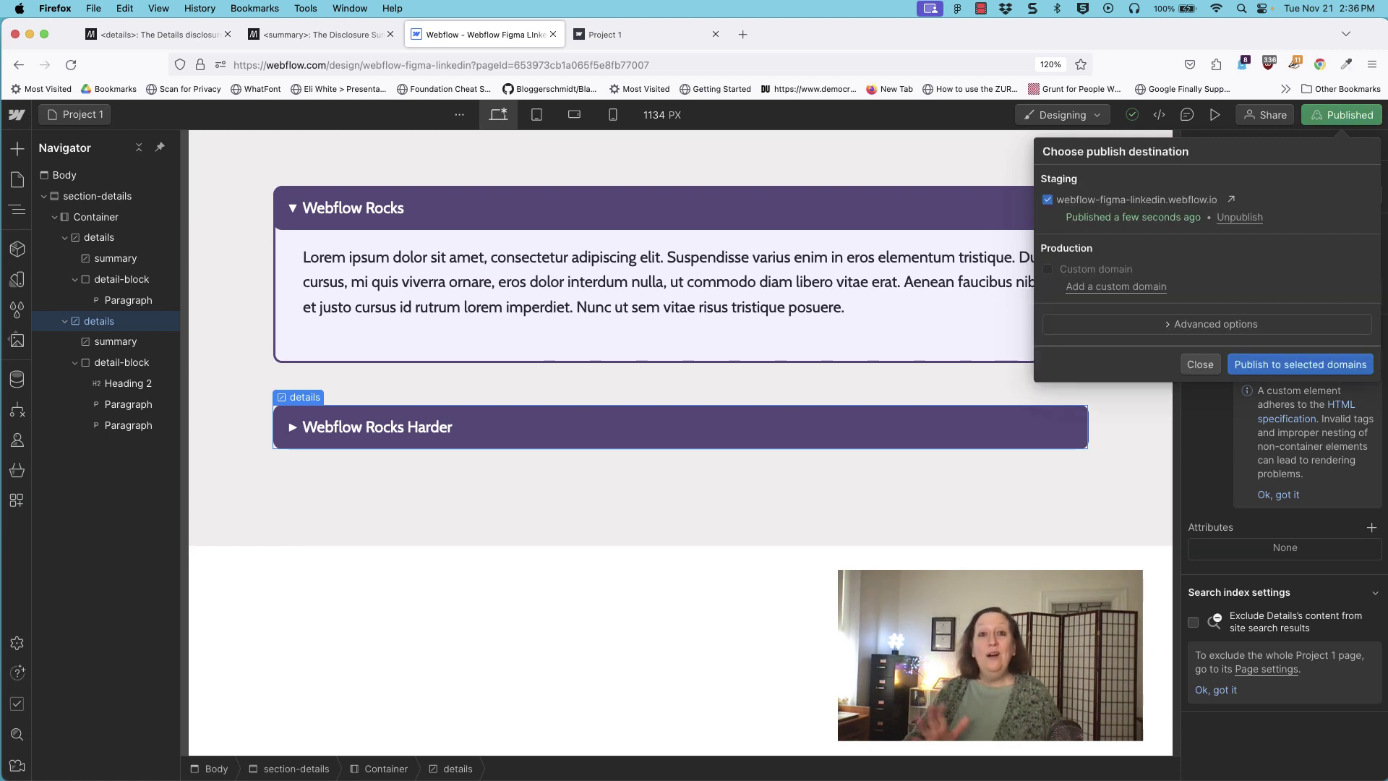
Switch to the published Project 1 page and check the default open or closed state of both disclosure widgets.
click(621, 34)
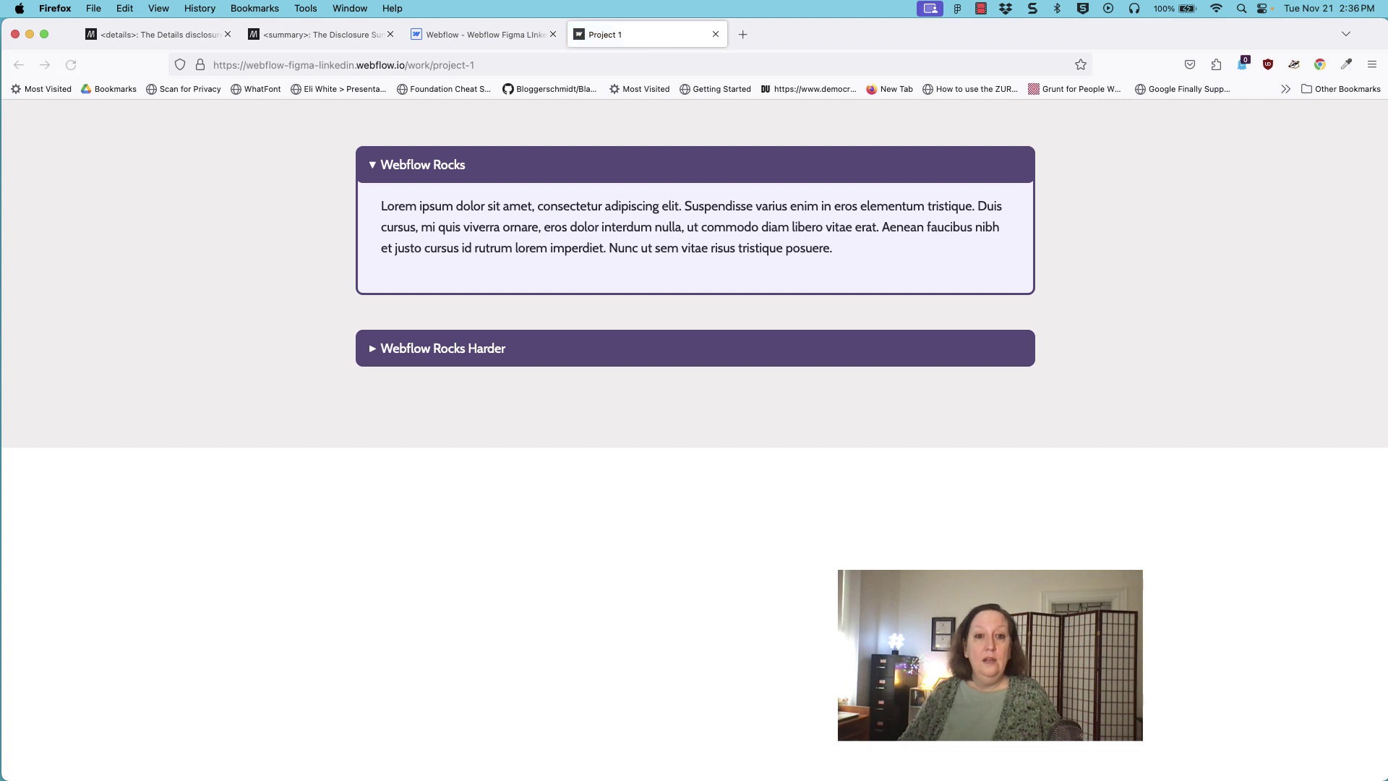
key(Return)
key(Return)
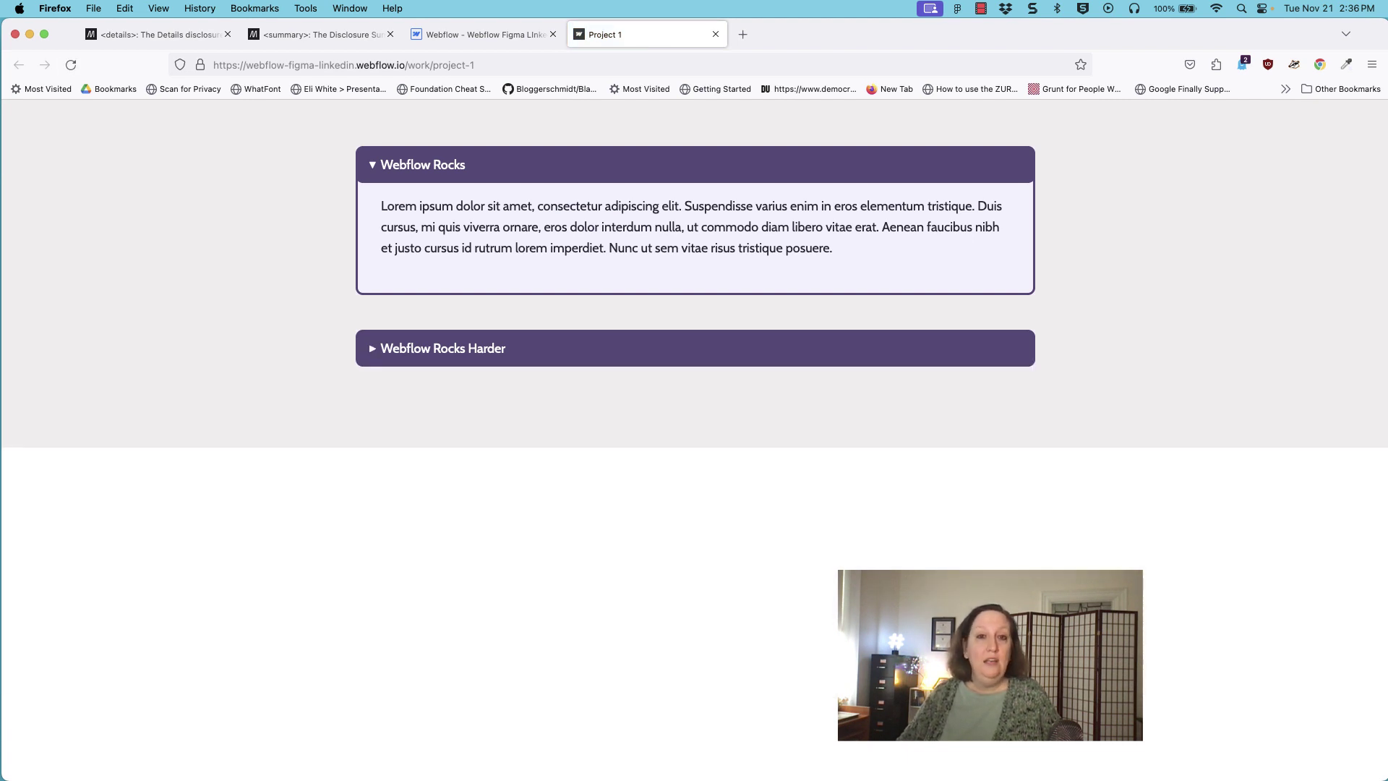
key(Return)
key(Return)
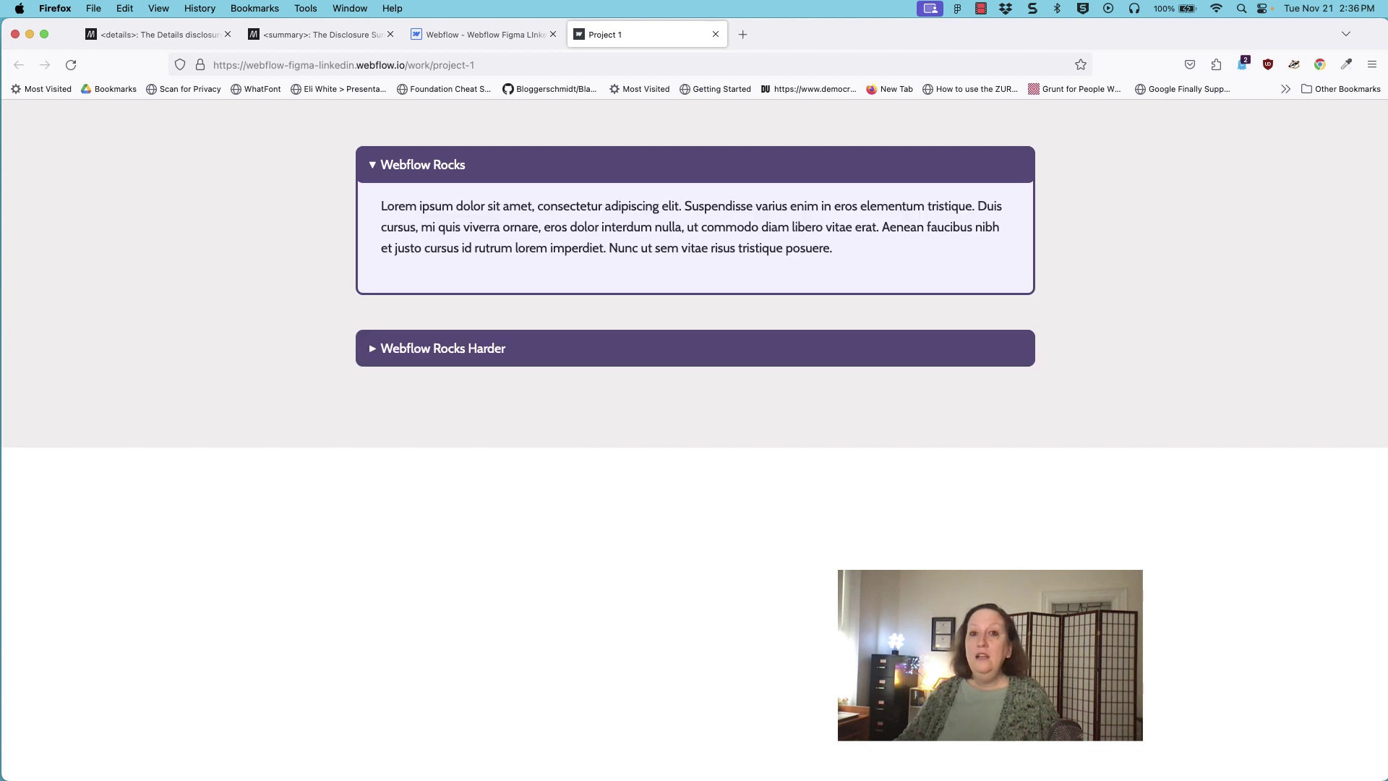